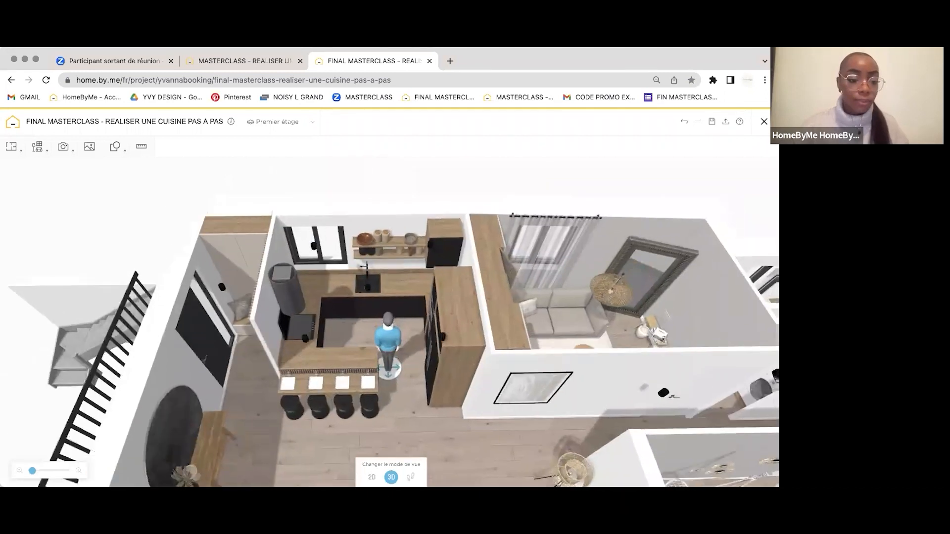
# Examine the finished kitchen in the FINAL MASTERCLASS project, then the empty kitchen area in the MASTERCLASS working project.
pyautogui.scroll(-3, 47, 473)
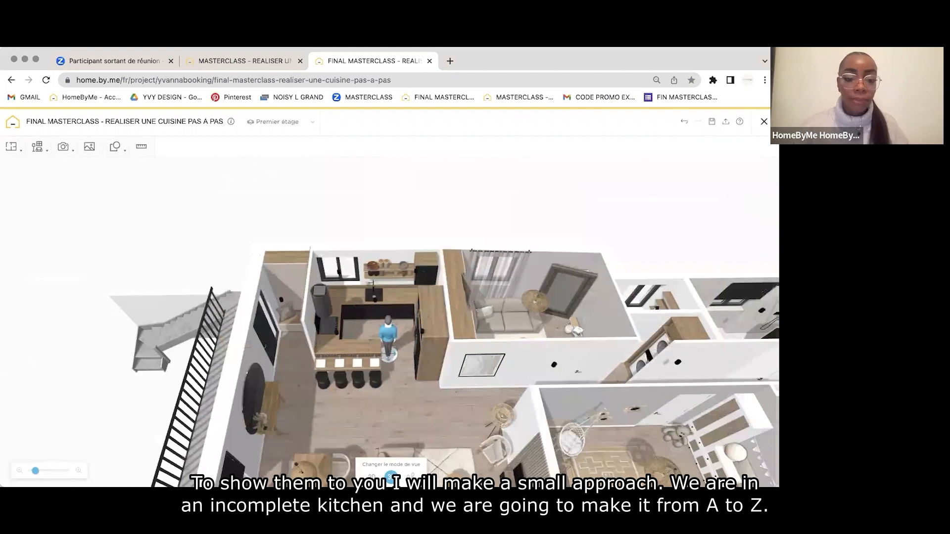
pyautogui.scroll(5, 342, 329)
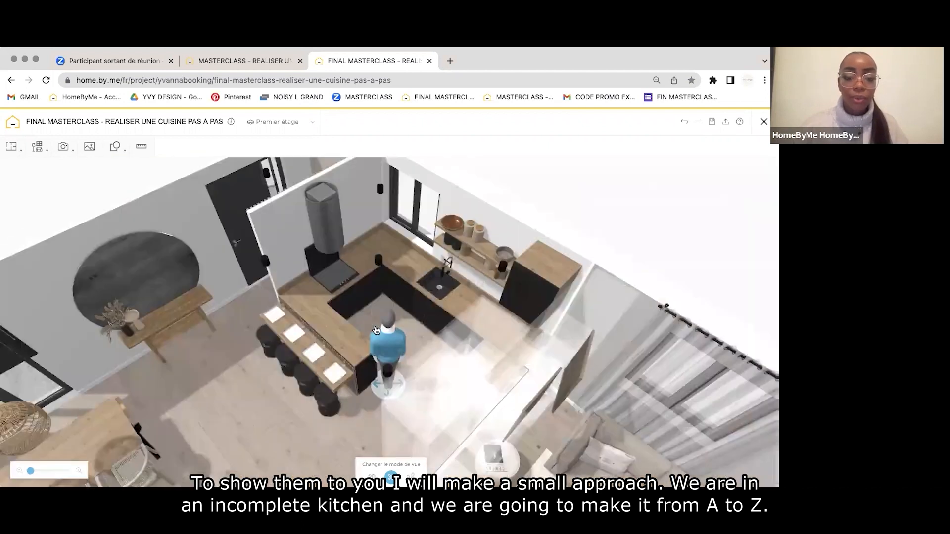
pyautogui.moveTo(376, 330); pyautogui.dragTo(319, 168)
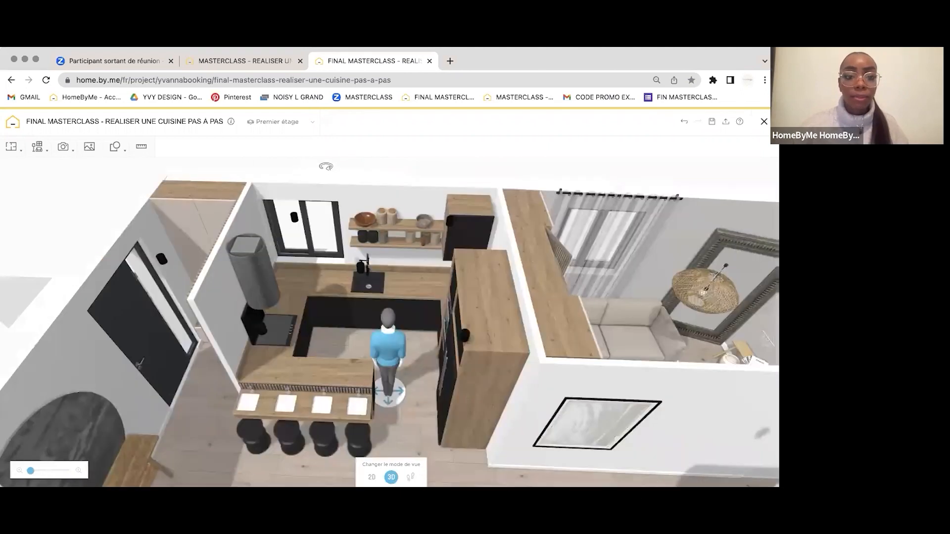
pyautogui.click(244, 62)
pyautogui.scroll(5, 389, 323)
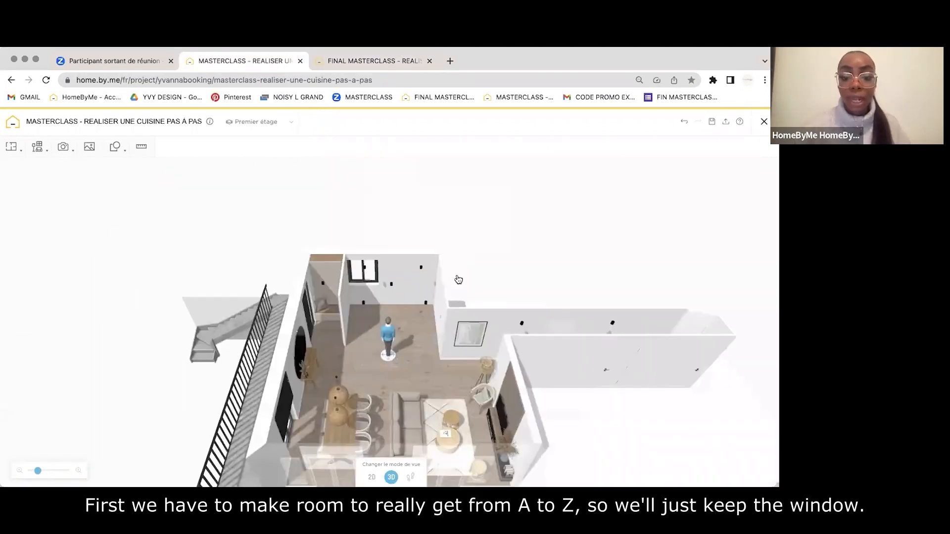
pyautogui.scroll(5, 455, 280)
pyautogui.moveTo(469, 280); pyautogui.dragTo(419, 209)
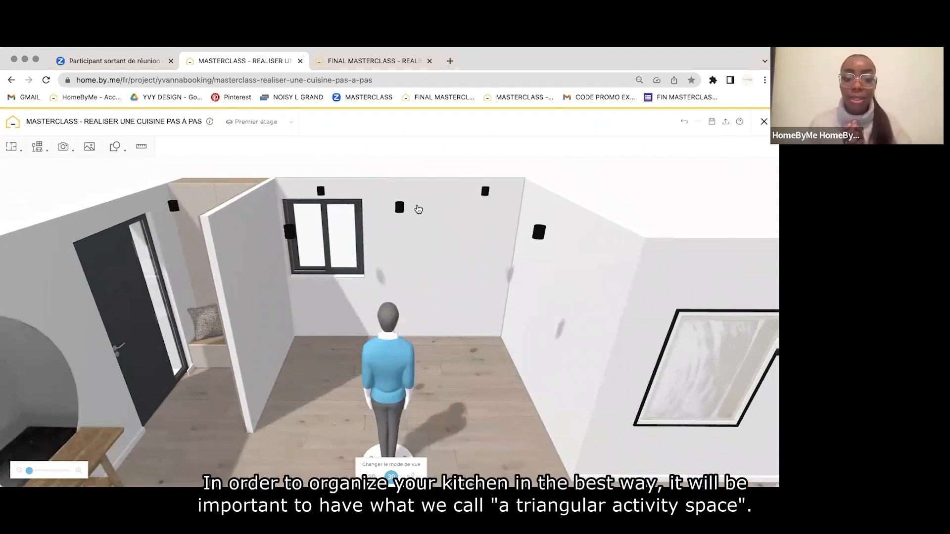
pyautogui.moveTo(420, 275); pyautogui.dragTo(466, 221)
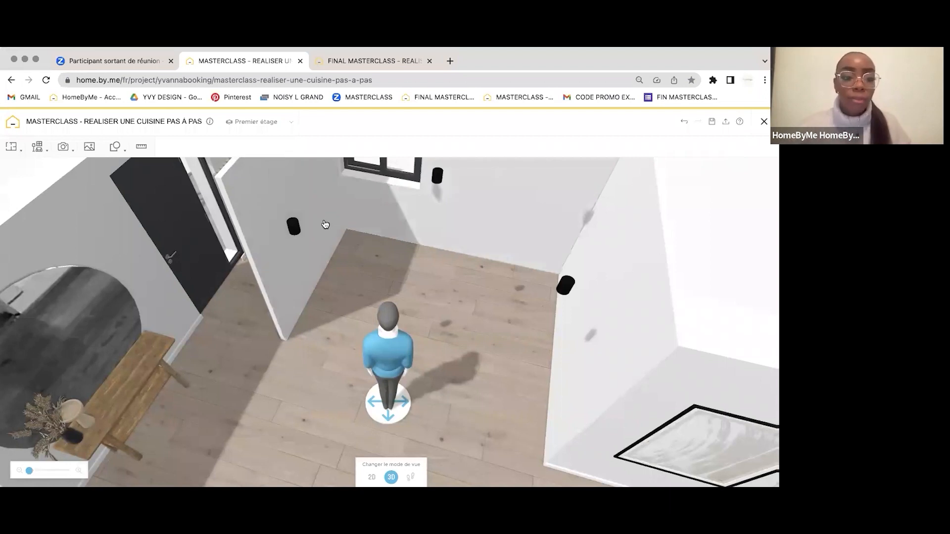
# Add the generic Meuble sous évier with a sink from the kitchen Meubles bas and place it against the back wall near the window.
pyautogui.click(37, 146)
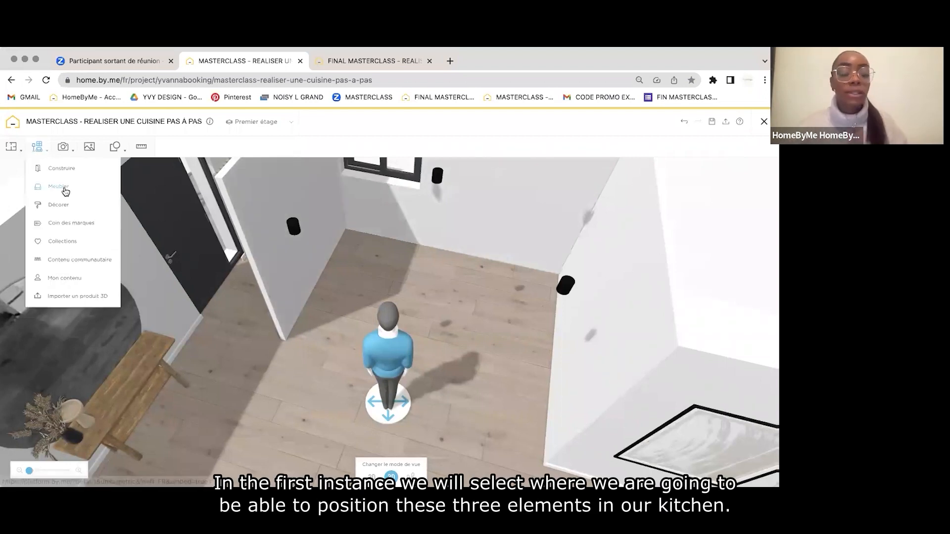
pyautogui.click(83, 191)
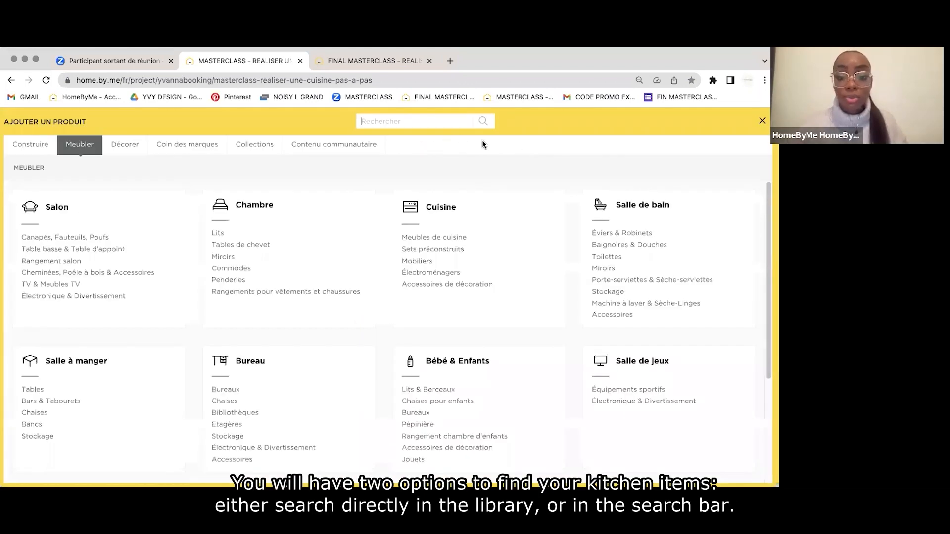
pyautogui.click(435, 238)
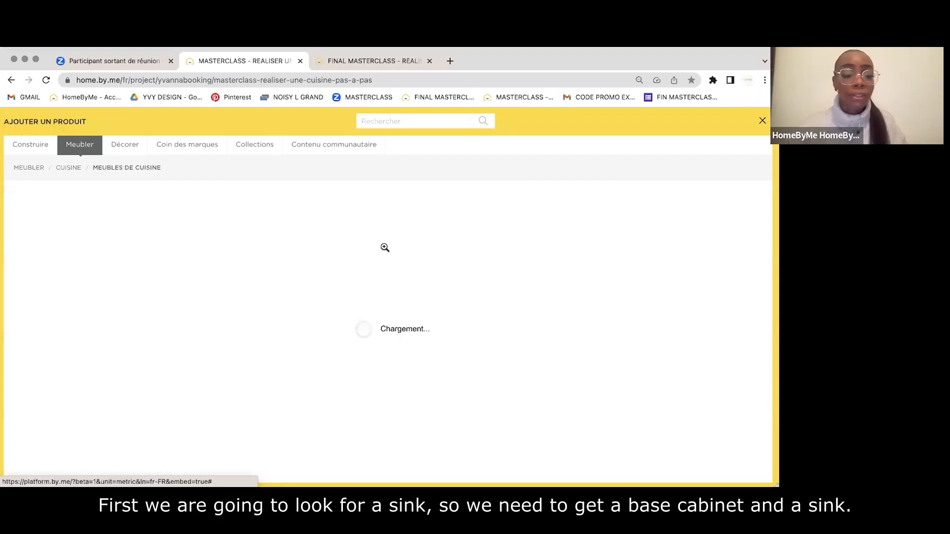
pyautogui.click(50, 254)
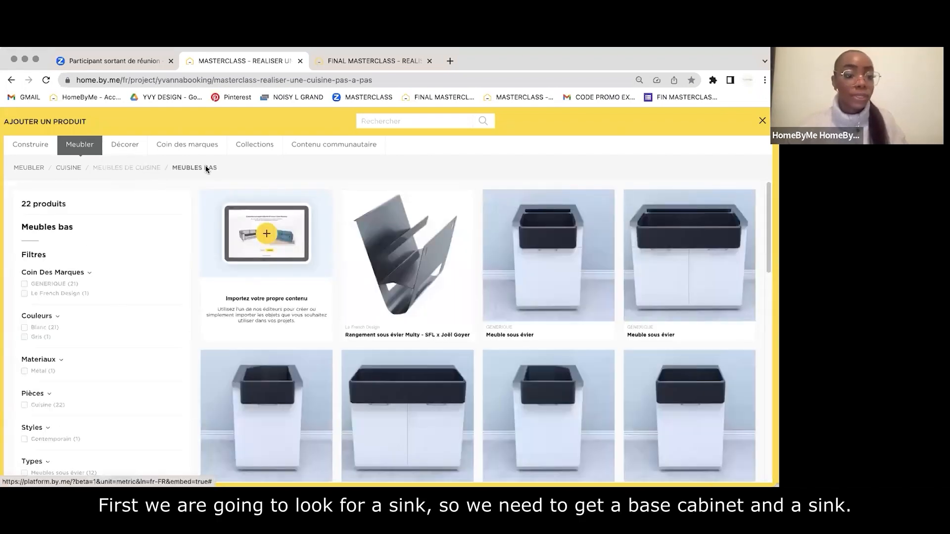
pyautogui.scroll(-1, 507, 252)
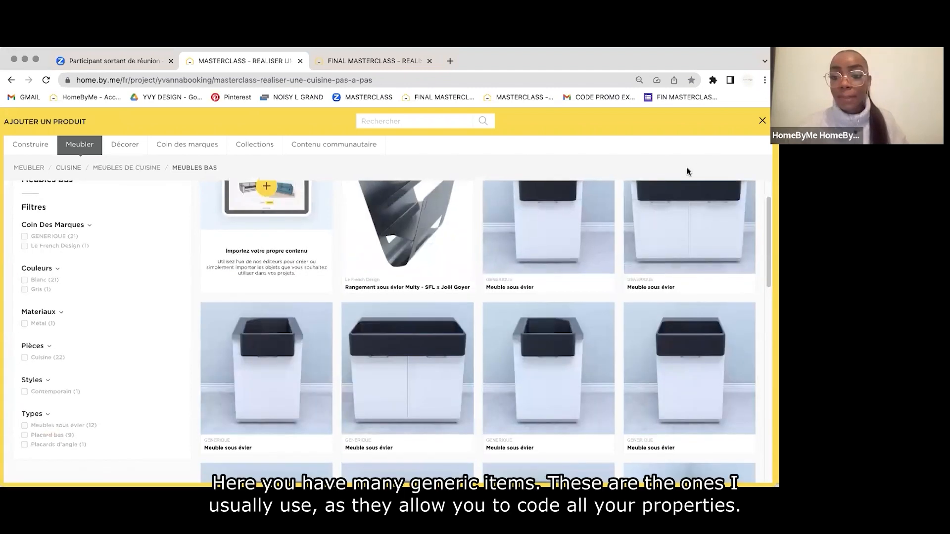
pyautogui.scroll(-7, 509, 304)
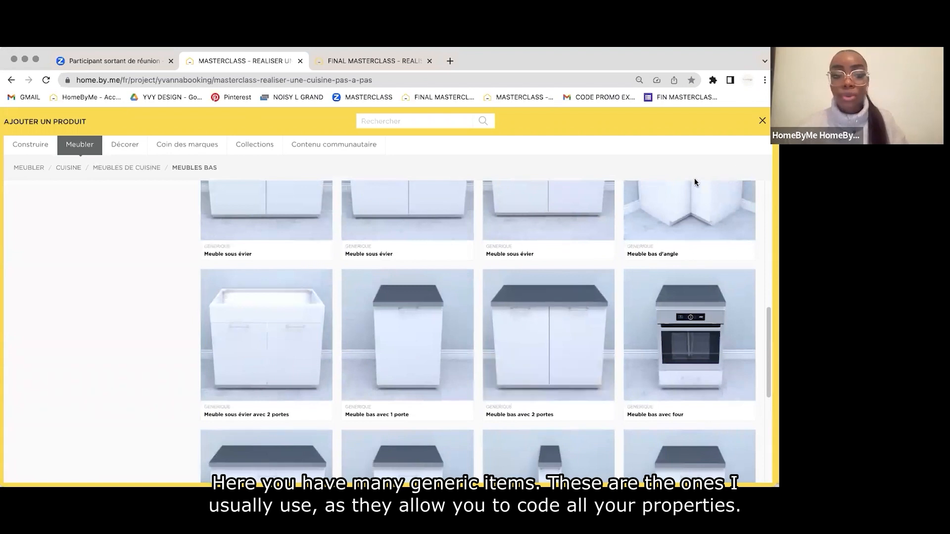
pyautogui.scroll(-5, 677, 302)
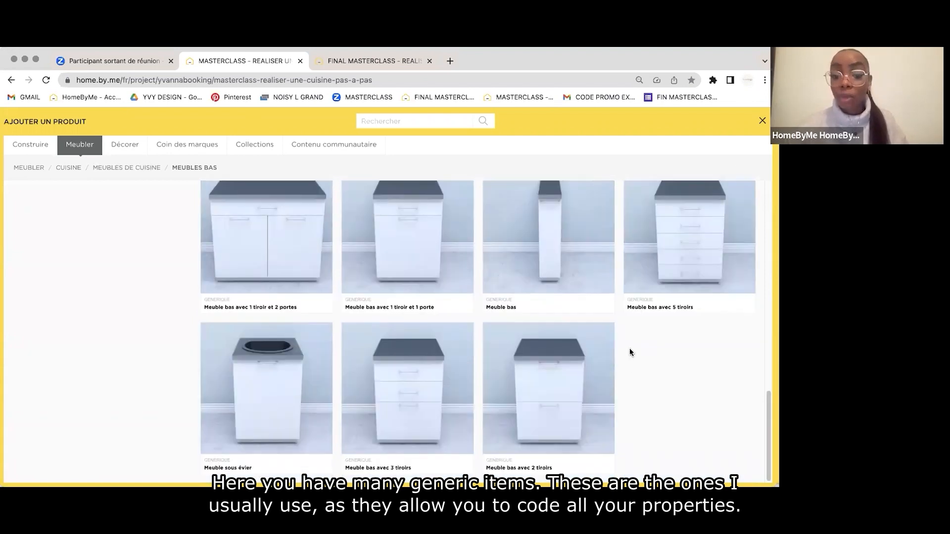
pyautogui.moveTo(271, 409)
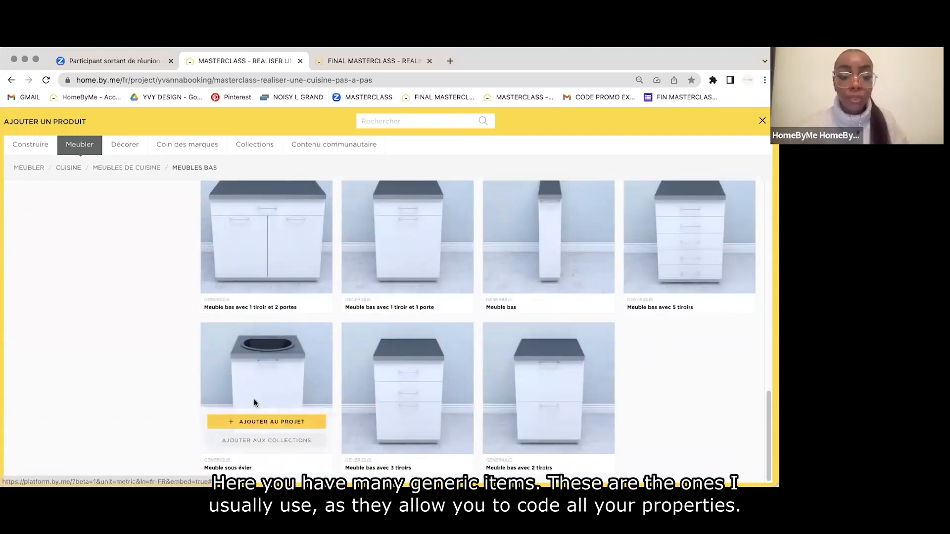
pyautogui.click(271, 421)
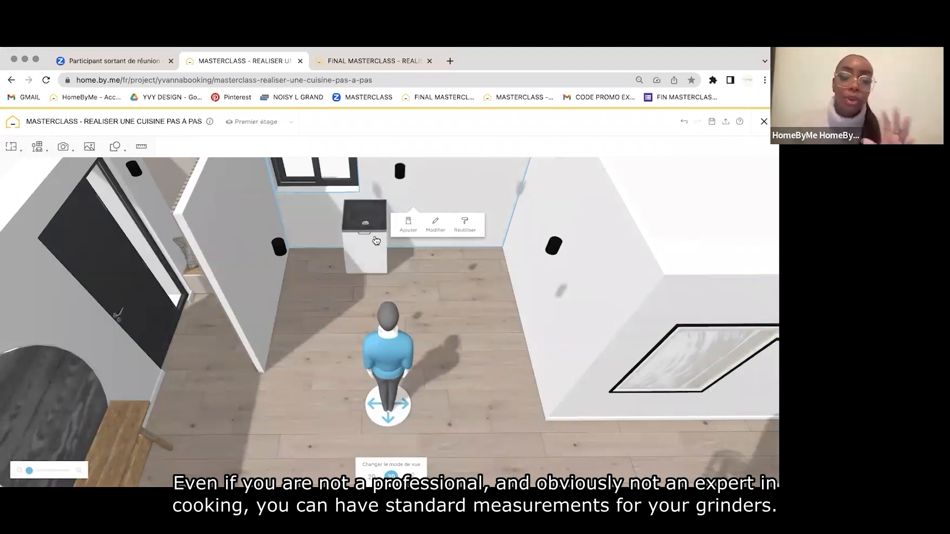
pyautogui.click(373, 211)
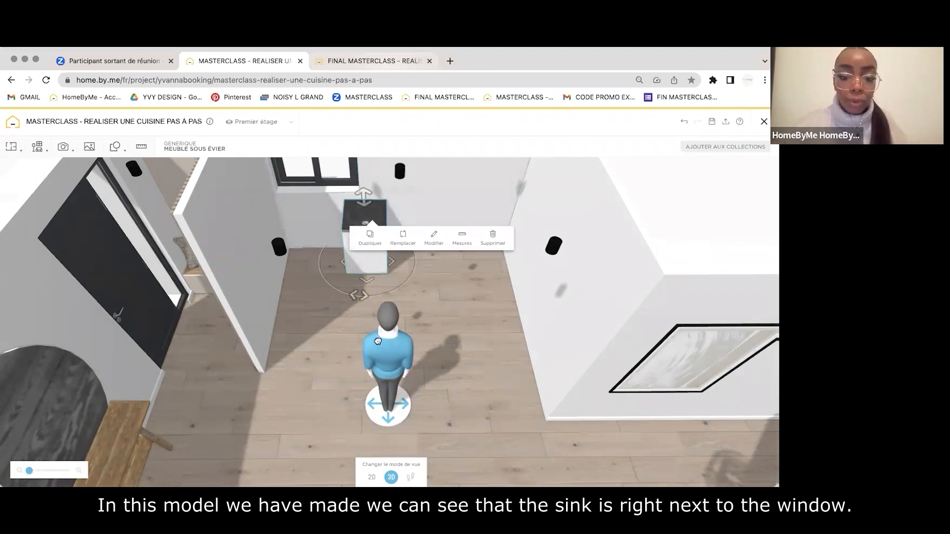
# Examine the sink's position relative to the window and the base cabinet's dimensions in the FINAL MASTERCLASS project.
pyautogui.click(374, 61)
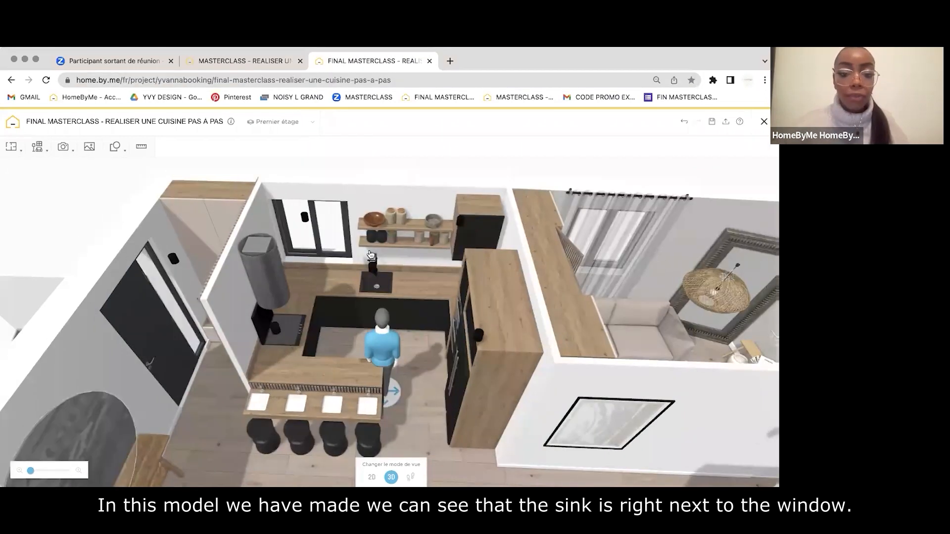
pyautogui.scroll(3, 376, 262)
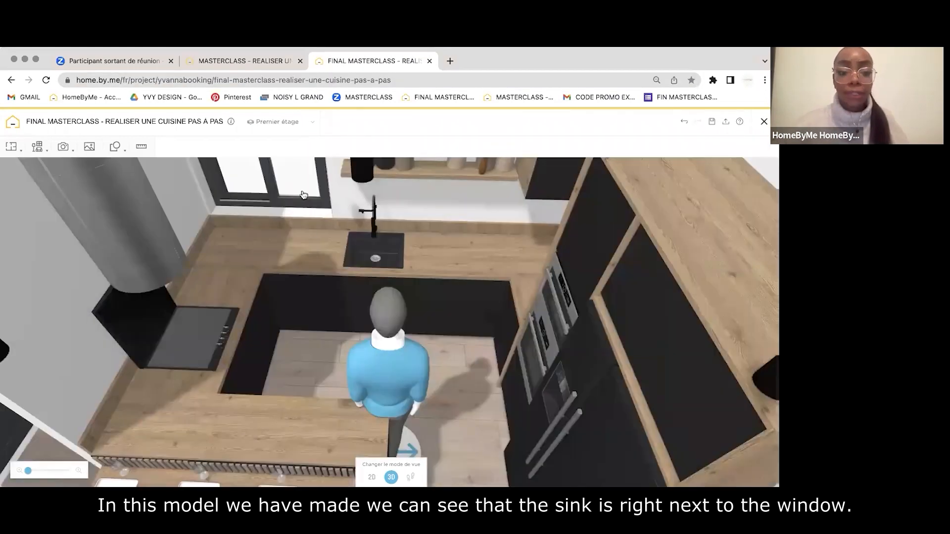
pyautogui.moveTo(303, 195); pyautogui.dragTo(334, 229)
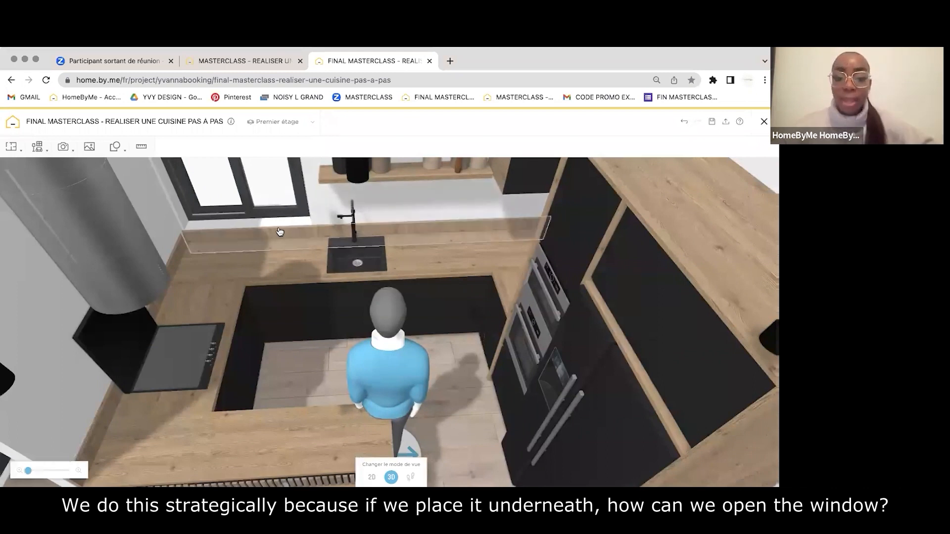
pyautogui.moveTo(355, 232); pyautogui.dragTo(277, 223)
pyautogui.moveTo(337, 198); pyautogui.dragTo(498, 251)
pyautogui.moveTo(376, 254)
pyautogui.mouseDown()
pyautogui.moveTo(436, 268)
pyautogui.moveTo(466, 254)
pyautogui.moveTo(382, 262)
pyautogui.mouseUp()
pyautogui.click(466, 253)
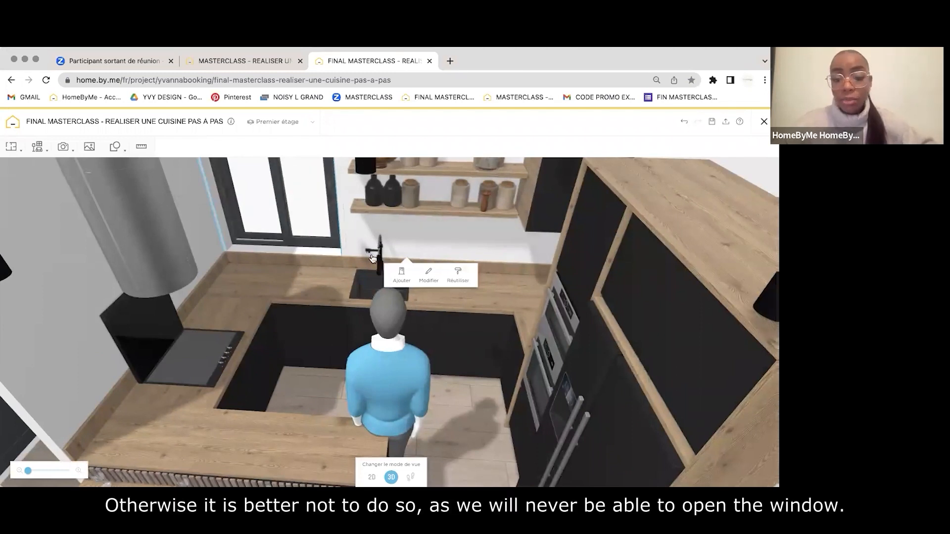
pyautogui.moveTo(441, 204); pyautogui.dragTo(468, 326)
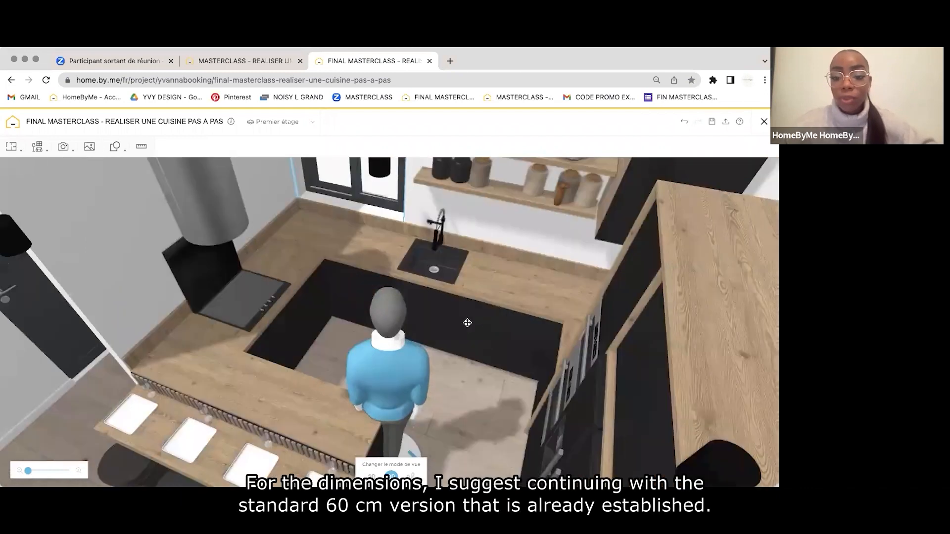
pyautogui.click(467, 326)
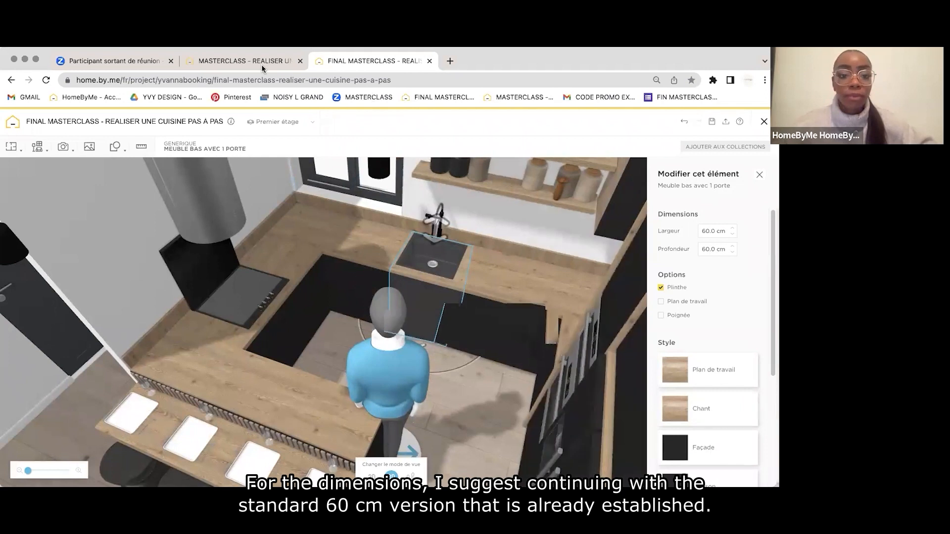
# Return to the MASTERCLASS working project and give the sink cabinet's Plan de travail a glossy black stone finish.
pyautogui.moveTo(364, 232); pyautogui.dragTo(433, 248)
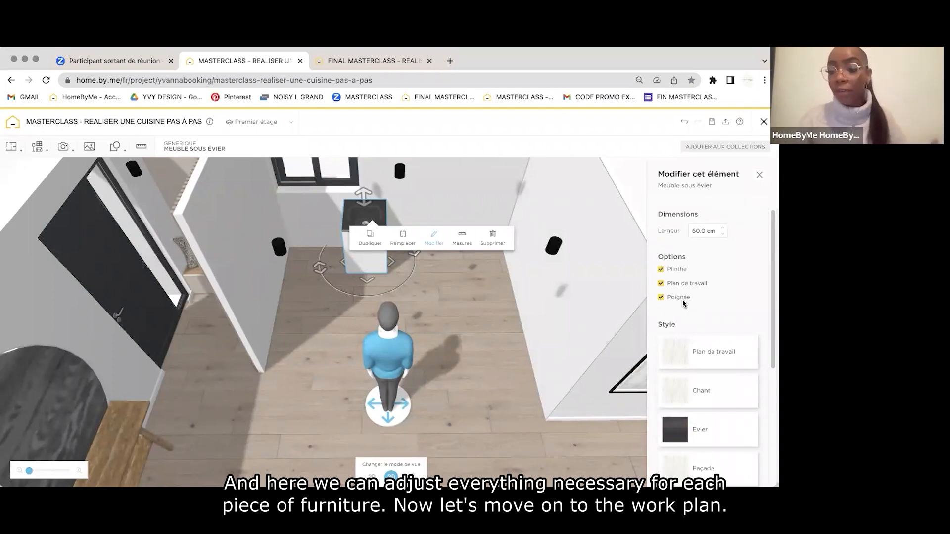
pyautogui.click(686, 359)
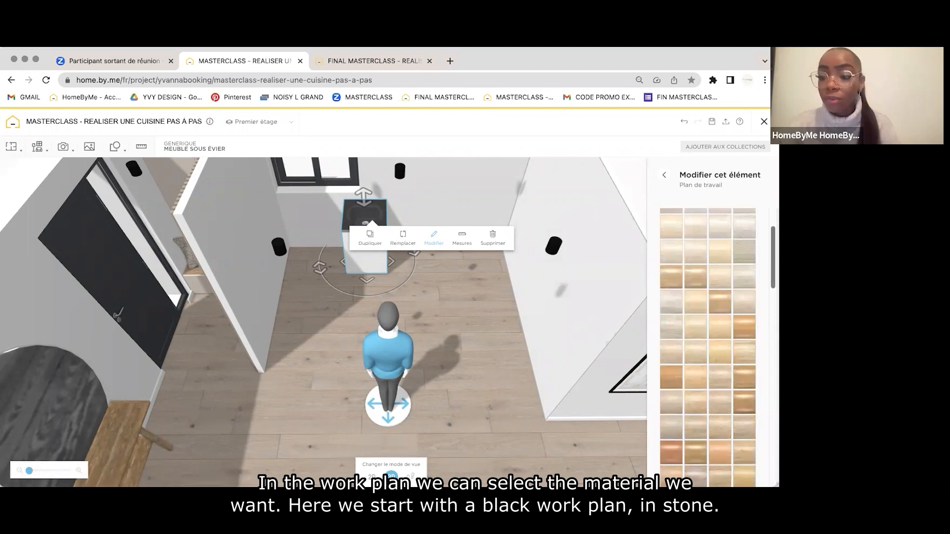
pyautogui.click(736, 216)
pyautogui.click(712, 228)
pyautogui.scroll(-4, 719, 277)
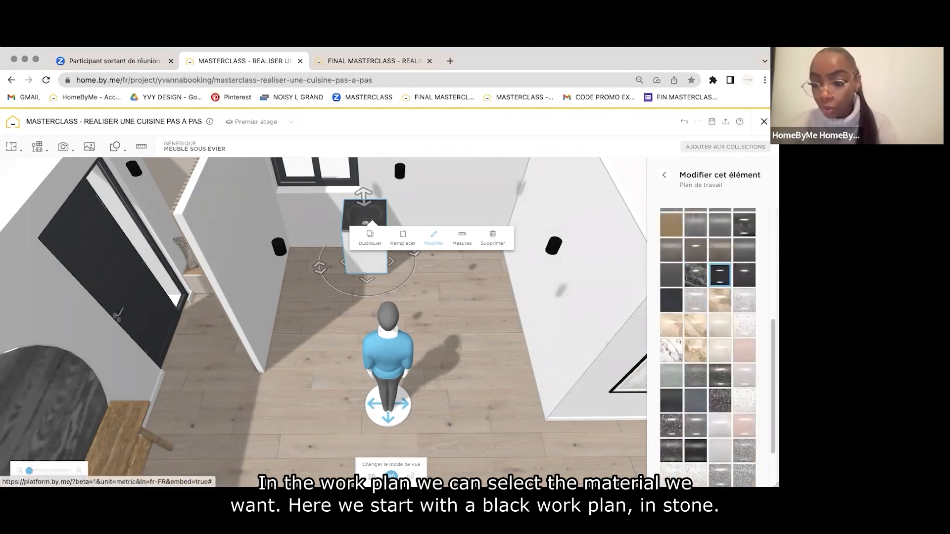
pyautogui.moveTo(773, 366); pyautogui.dragTo(773, 305)
pyautogui.scroll(4, 710, 297)
pyautogui.click(665, 176)
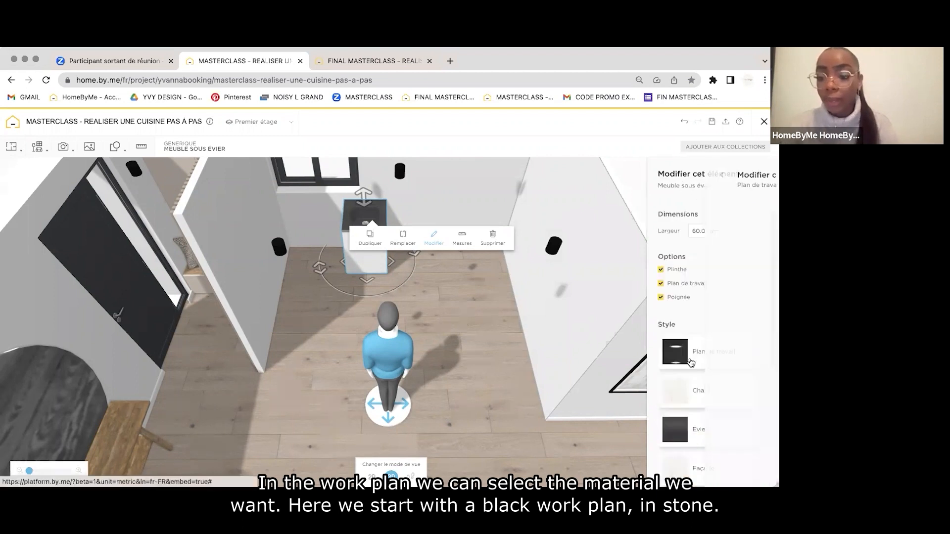
# Apply the same glossy black stone finish to the sink cabinet's Chant.
pyautogui.click(697, 389)
pyautogui.click(731, 313)
pyautogui.scroll(-2, 731, 314)
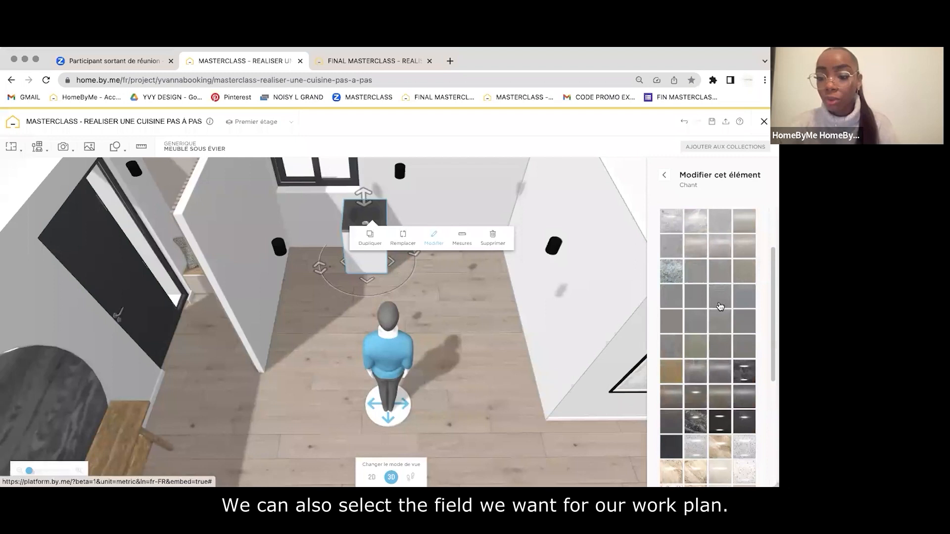
pyautogui.click(664, 175)
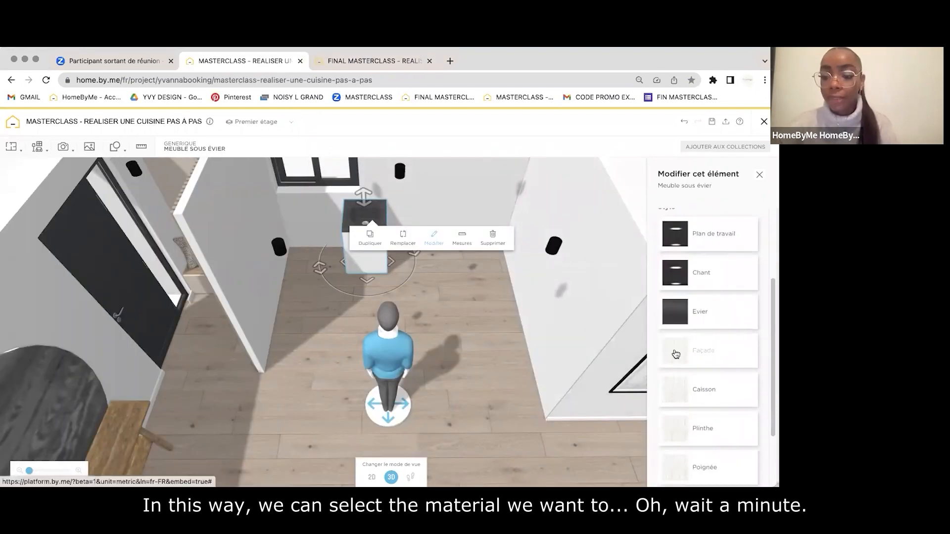
# Compare with the finished kitchen's cabinet finishes and apply a medium brown wood finish to the sink cabinet's Façade.
pyautogui.click(676, 354)
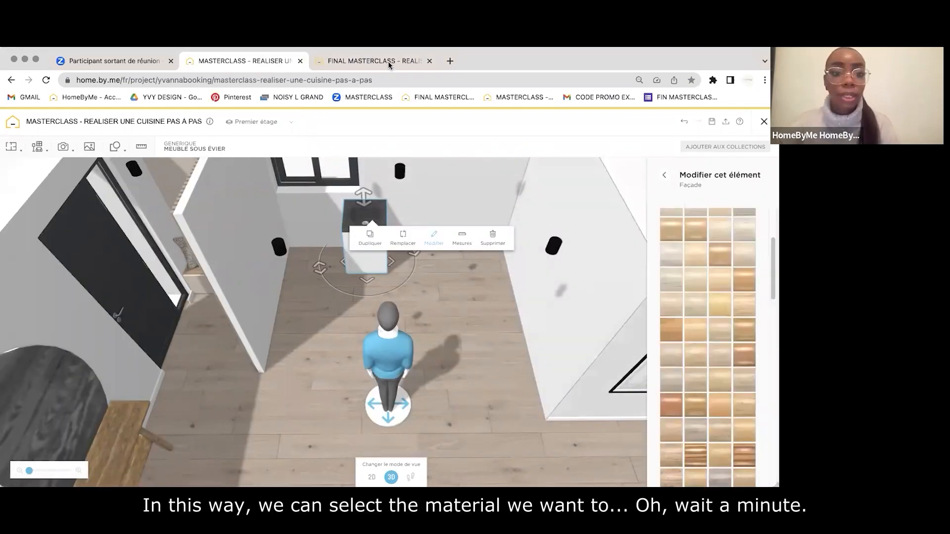
pyautogui.hotkey('ctrl', 'Tab')
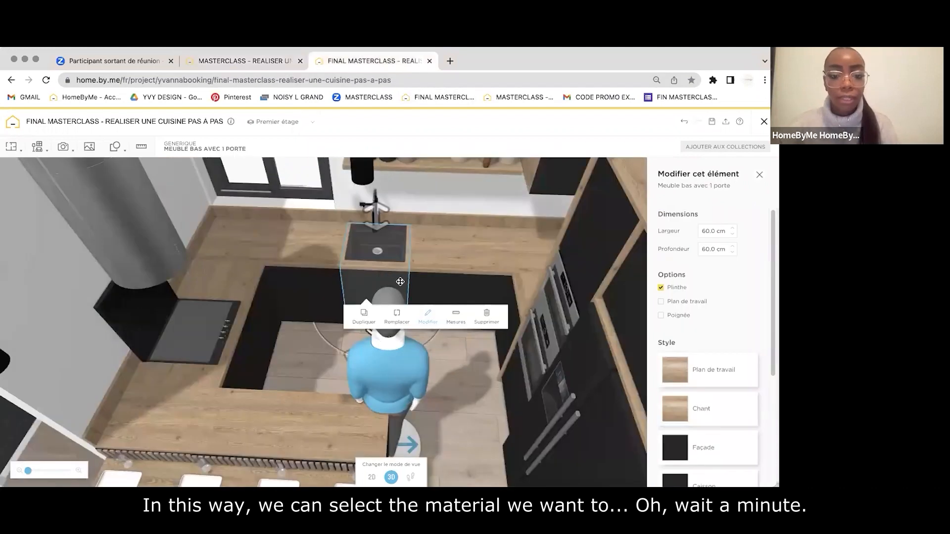
pyautogui.click(256, 65)
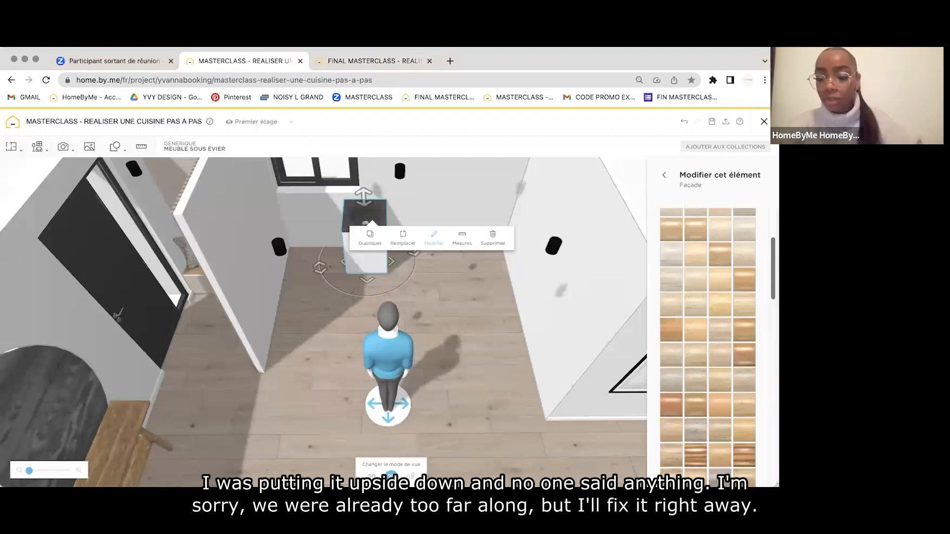
pyautogui.scroll(-10, 752, 396)
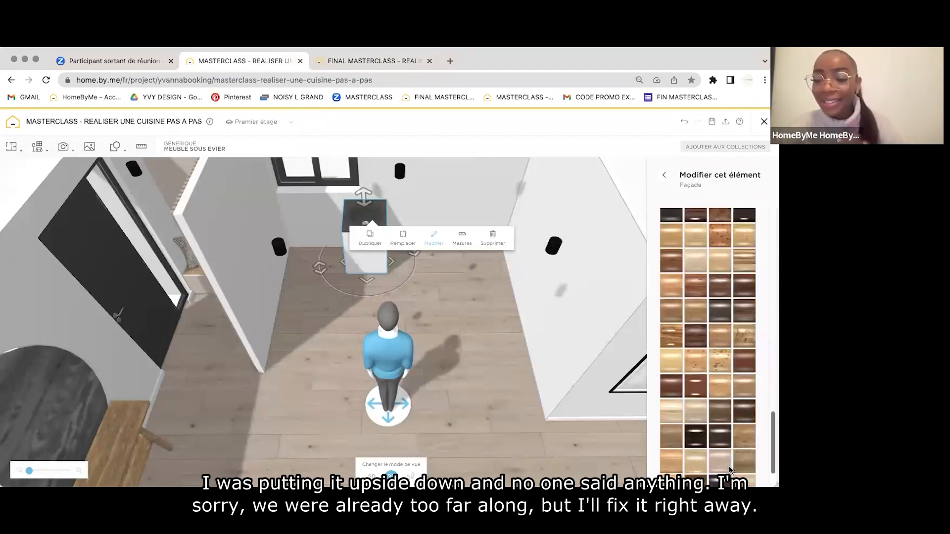
pyautogui.click(749, 389)
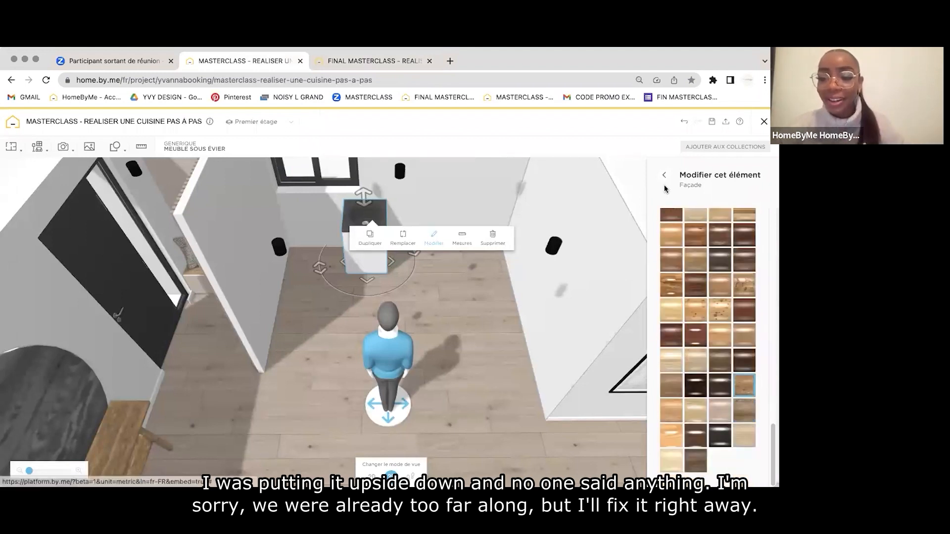
pyautogui.click(664, 175)
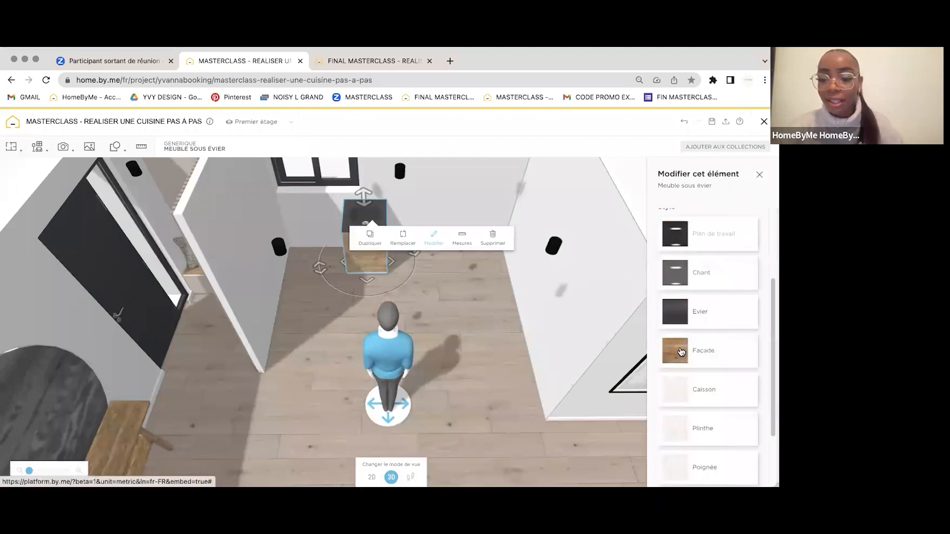
# Change the sink cabinet's Façade to a black Peinture mat finish.
pyautogui.click(683, 348)
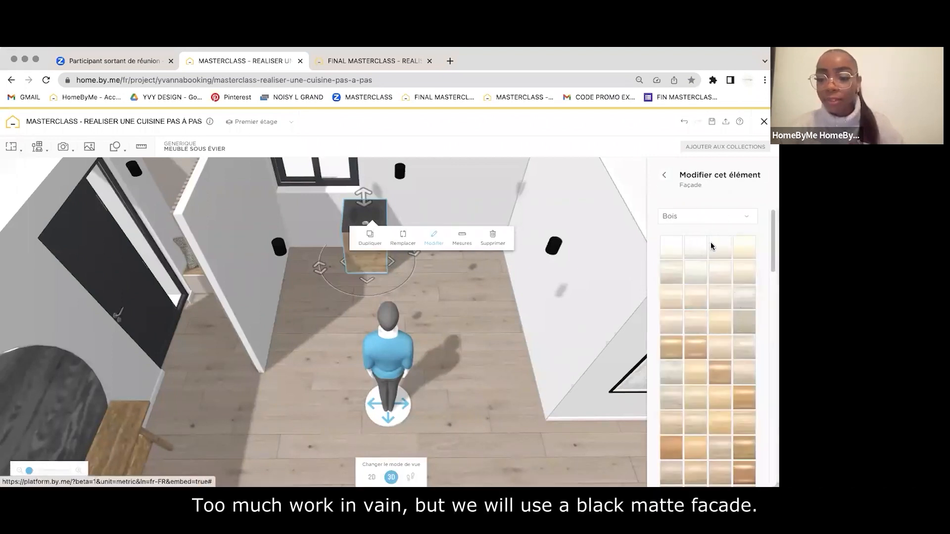
pyautogui.click(710, 216)
pyautogui.click(729, 267)
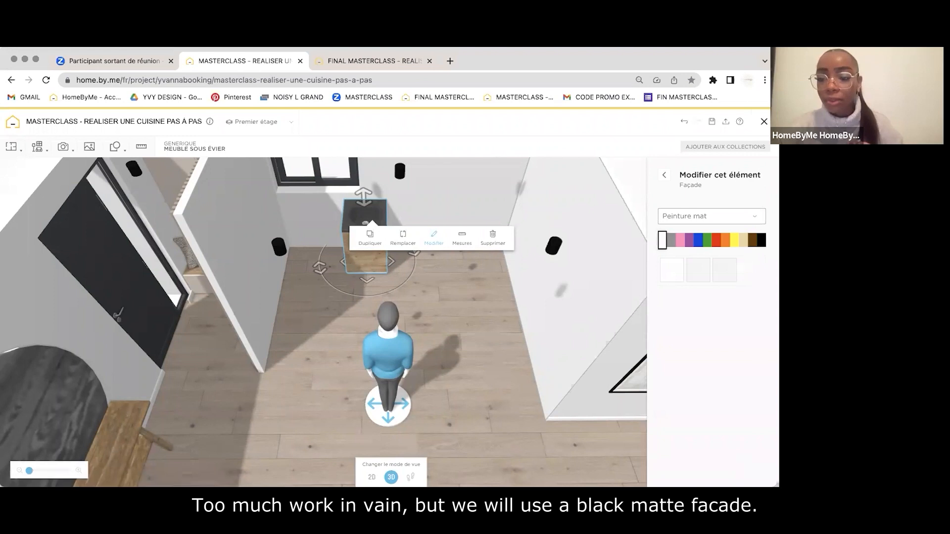
pyautogui.click(761, 240)
pyautogui.click(664, 175)
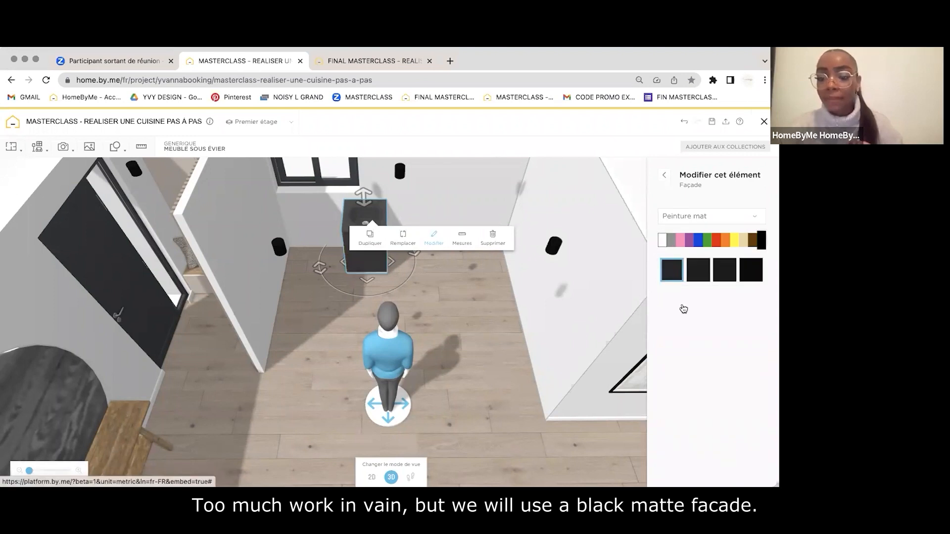
# Check the worktop wood in the FINAL MASTERCLASS project and apply the same light brown Bois finish to the sink cabinet's Chant.
pyautogui.click(678, 269)
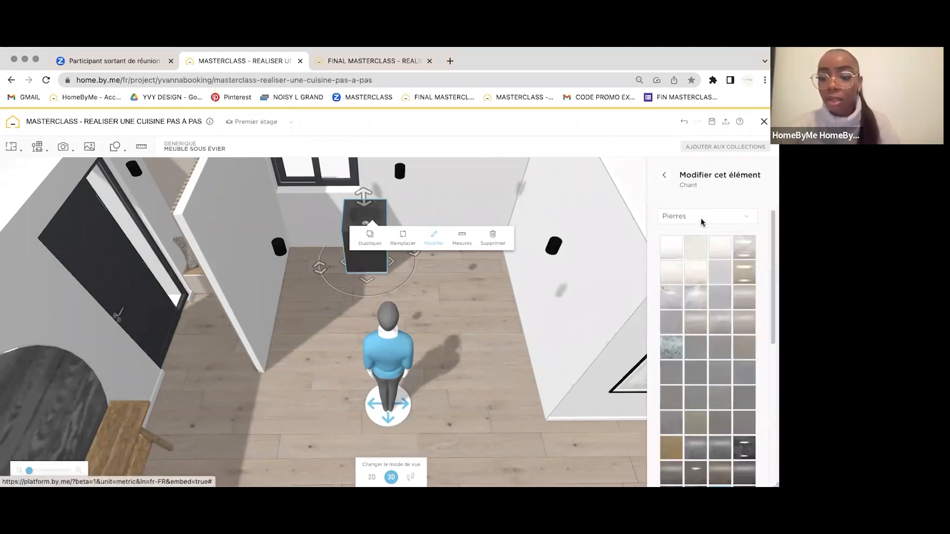
pyautogui.click(702, 216)
pyautogui.click(673, 204)
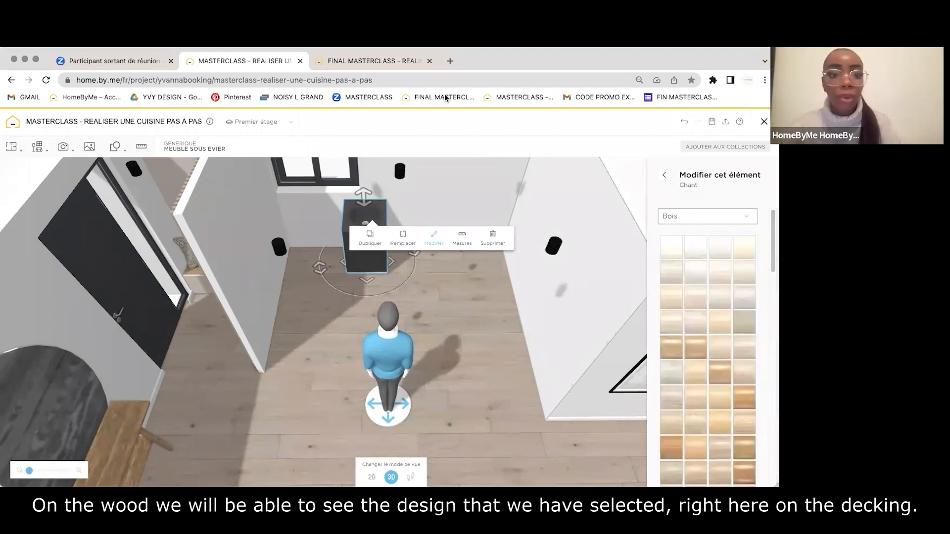
pyautogui.click(374, 61)
pyautogui.click(674, 370)
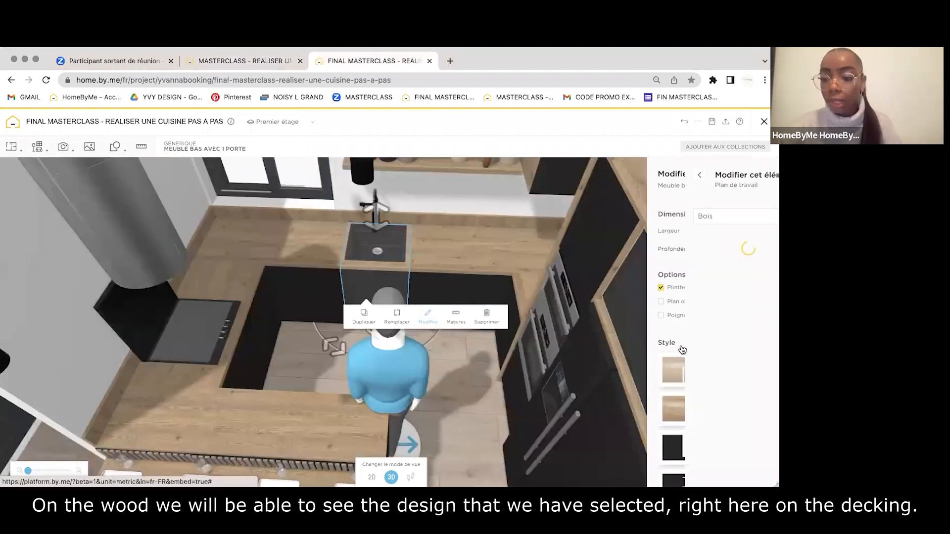
pyautogui.scroll(-5, 692, 326)
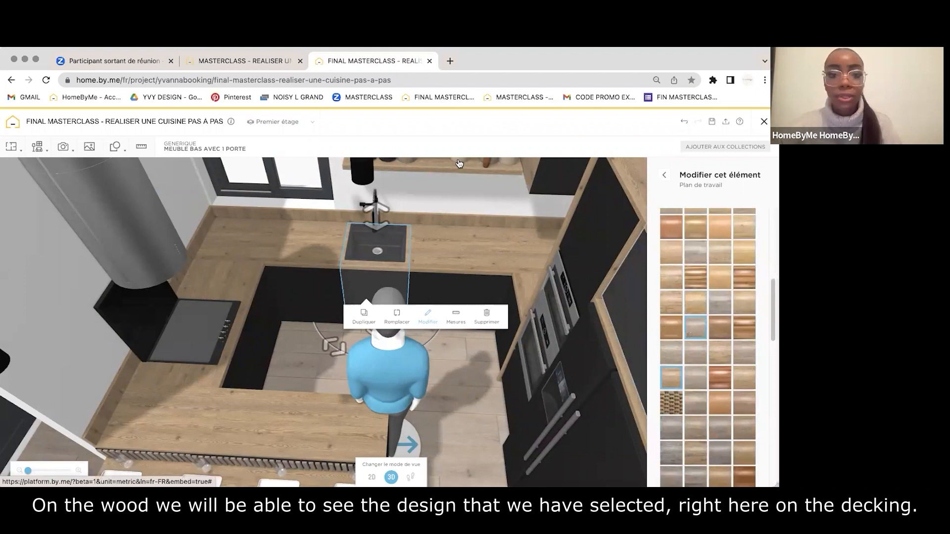
pyautogui.click(276, 59)
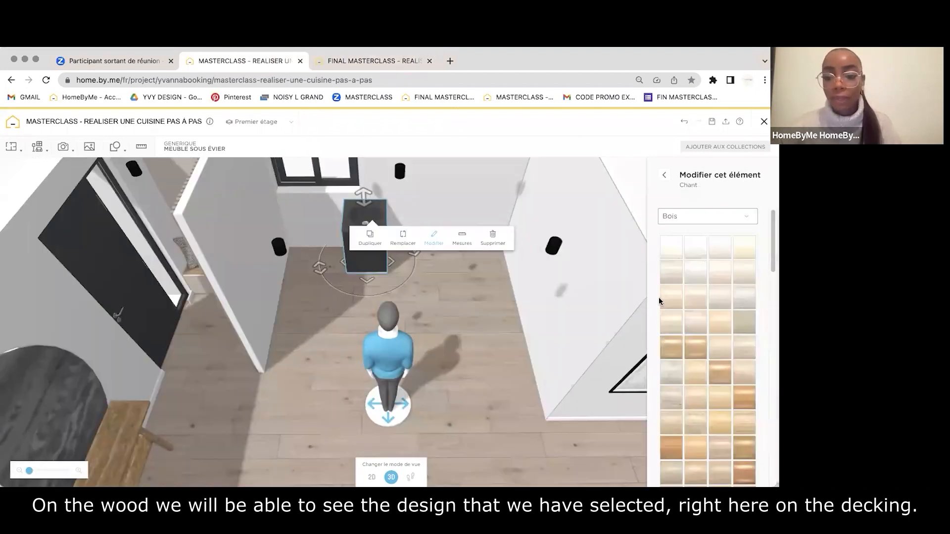
pyautogui.scroll(-3, 676, 230)
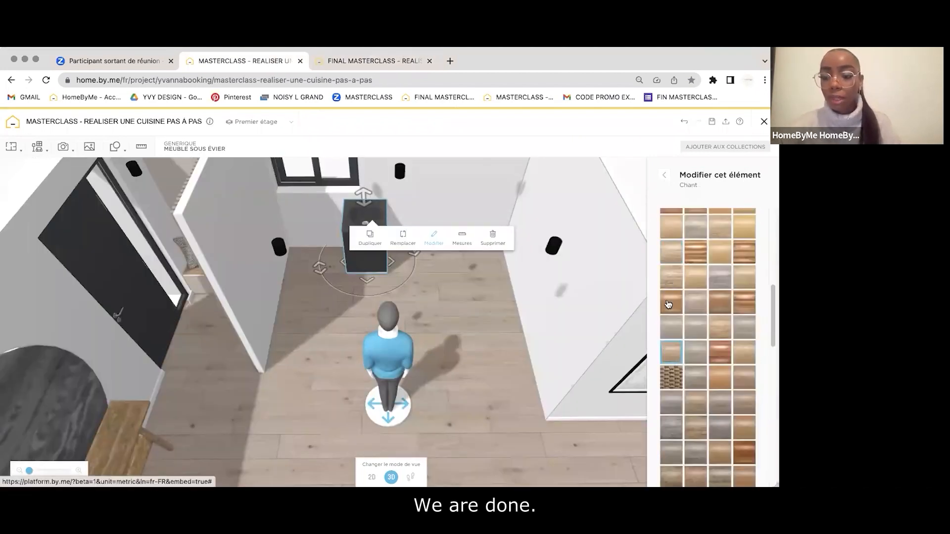
pyautogui.click(664, 176)
# Apply the same light brown Bois finish to the sink cabinet's Plan de travail.
pyautogui.click(680, 244)
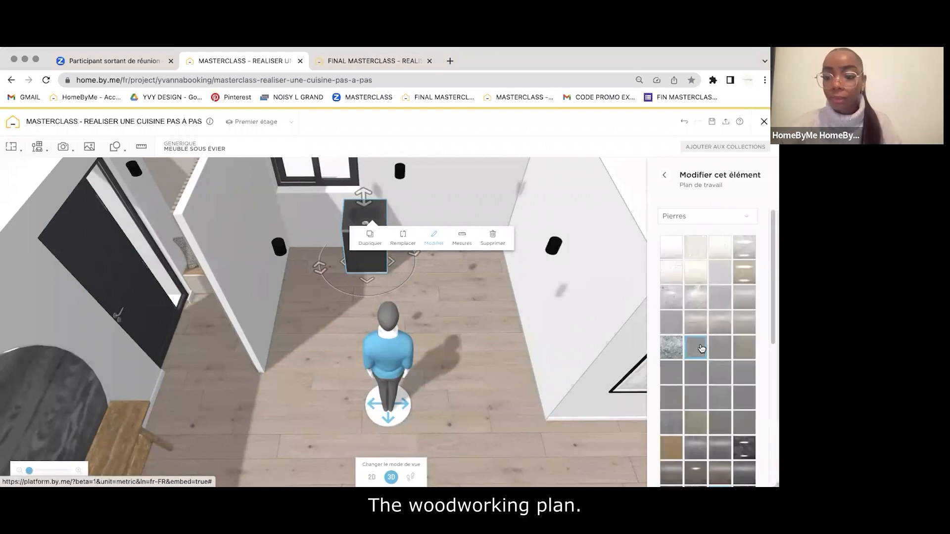
pyautogui.click(686, 218)
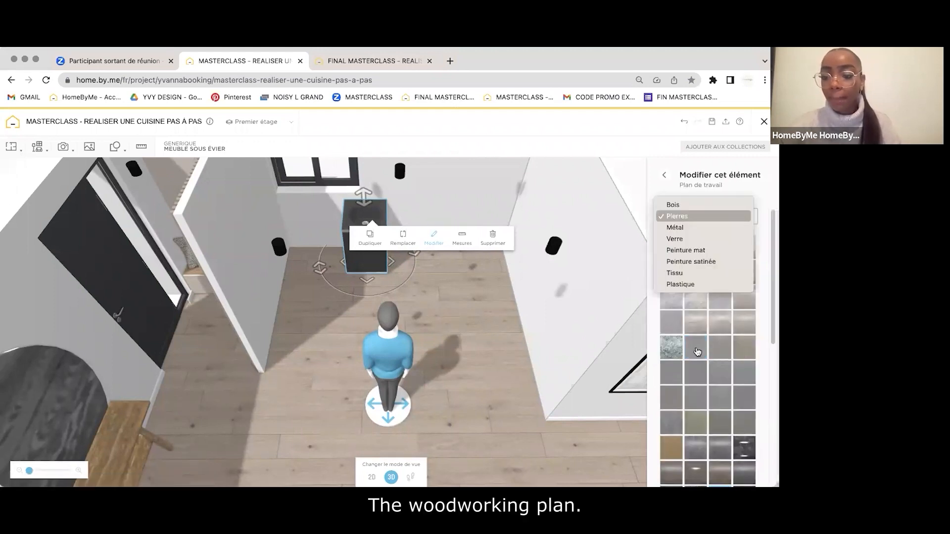
pyautogui.click(678, 204)
pyautogui.click(664, 177)
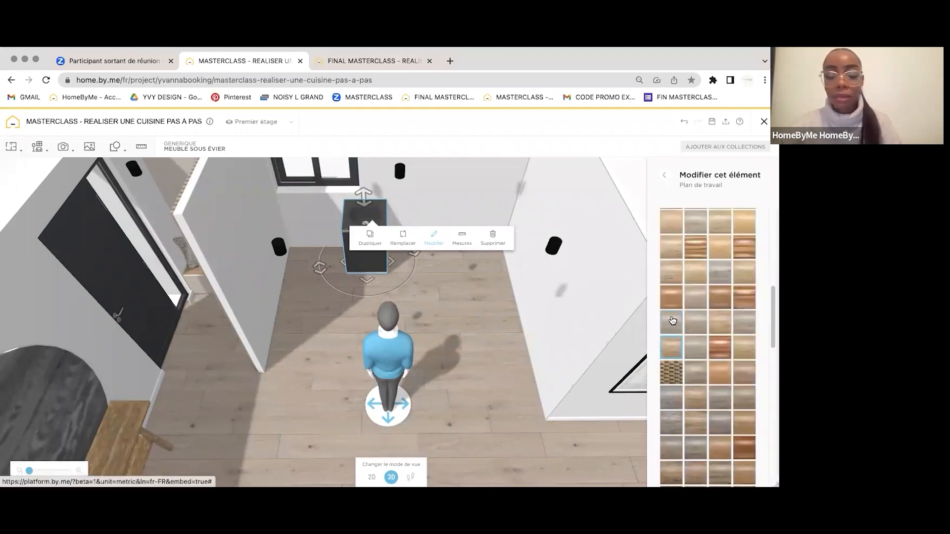
# Give the sink cabinet's Caisson a black Peinture mat finish.
pyautogui.click(676, 388)
pyautogui.moveTo(490, 312); pyautogui.dragTo(205, 336)
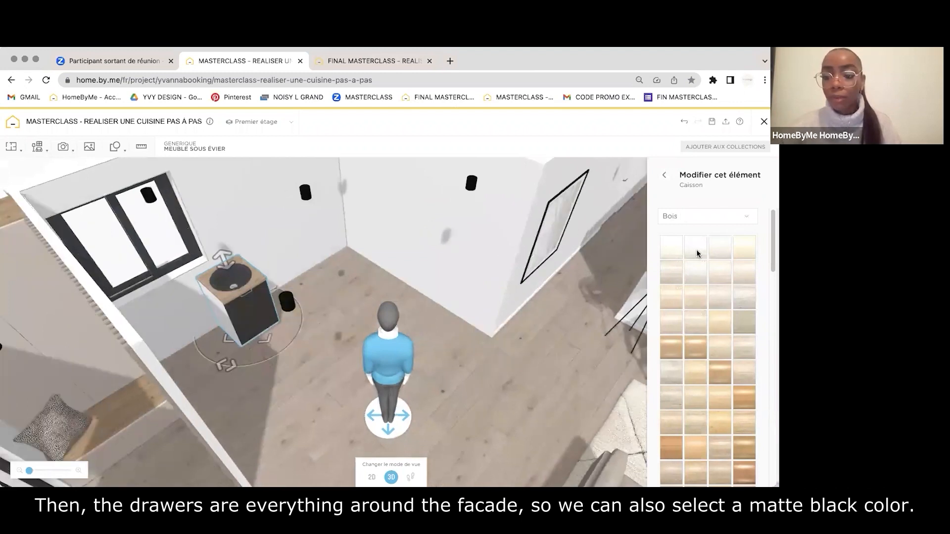
pyautogui.click(716, 339)
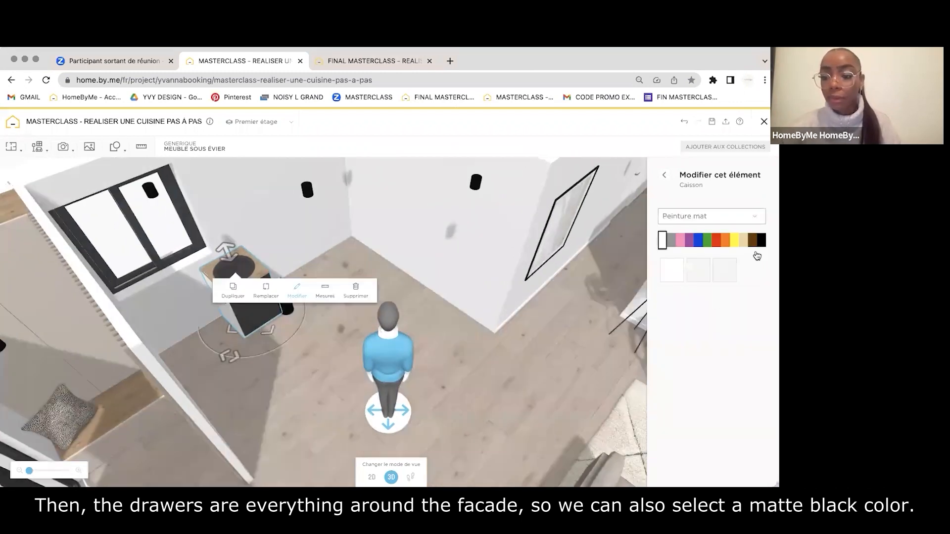
pyautogui.click(761, 242)
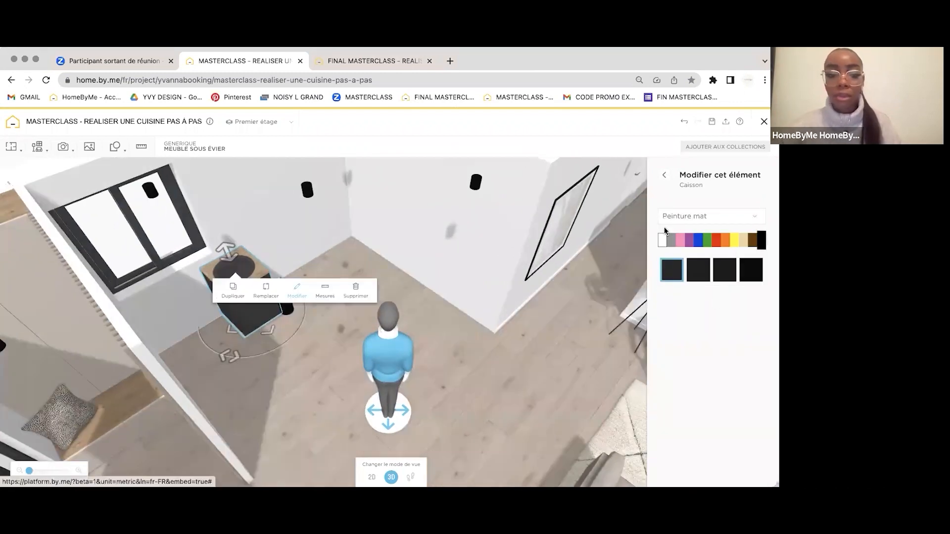
pyautogui.click(664, 177)
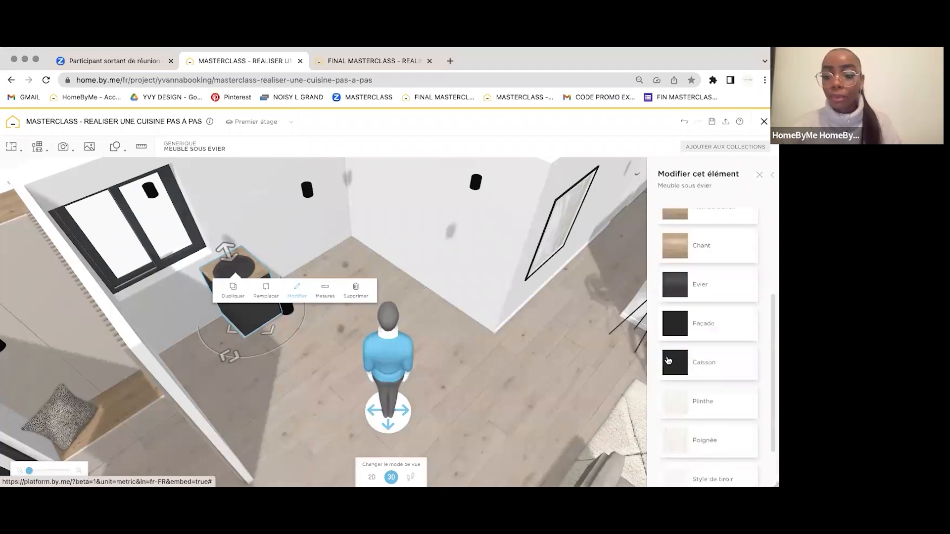
# Give the sink cabinet's Plinthe a black Peinture mat finish.
pyautogui.click(682, 399)
pyautogui.click(700, 218)
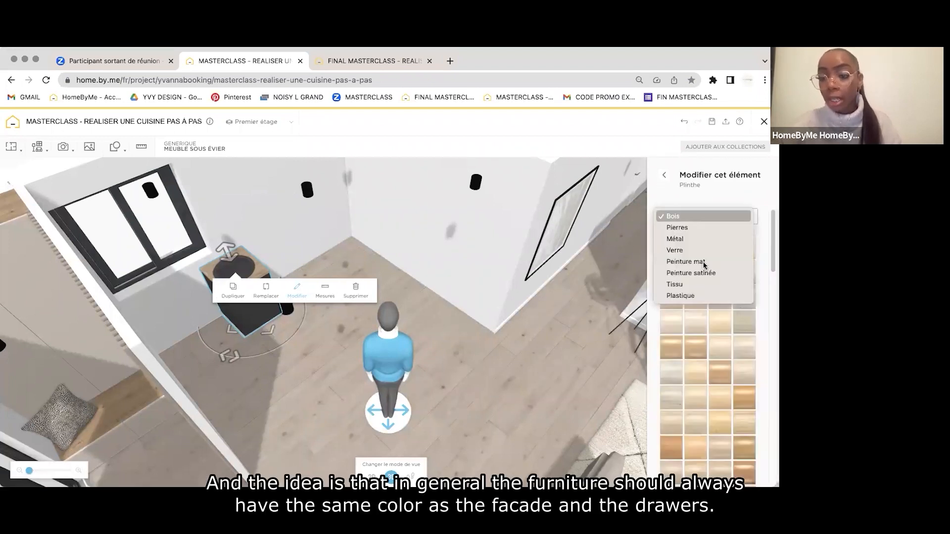
pyautogui.click(737, 262)
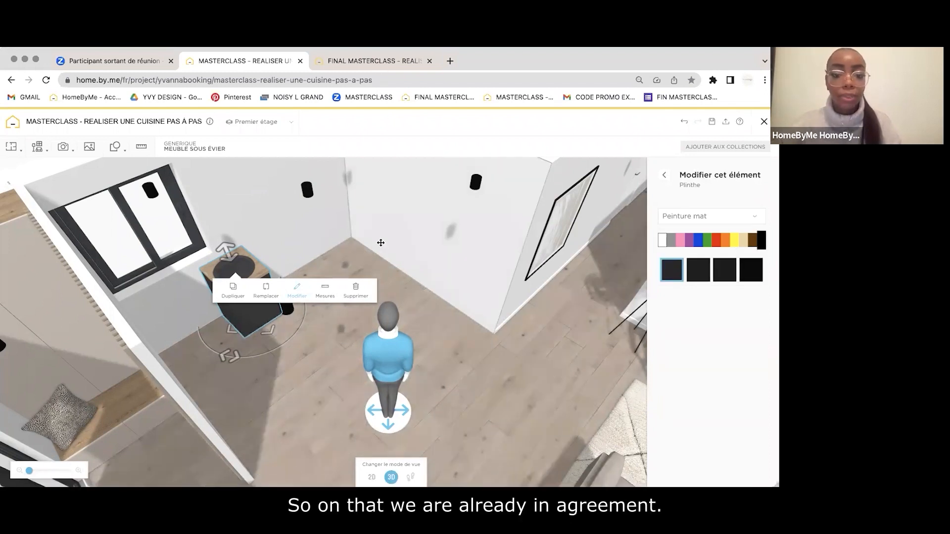
# Compare the sink shape in the FINAL MASTERCLASS project with the sink on the working project's cabinet.
pyautogui.hotkey('ctrl', 'Tab')
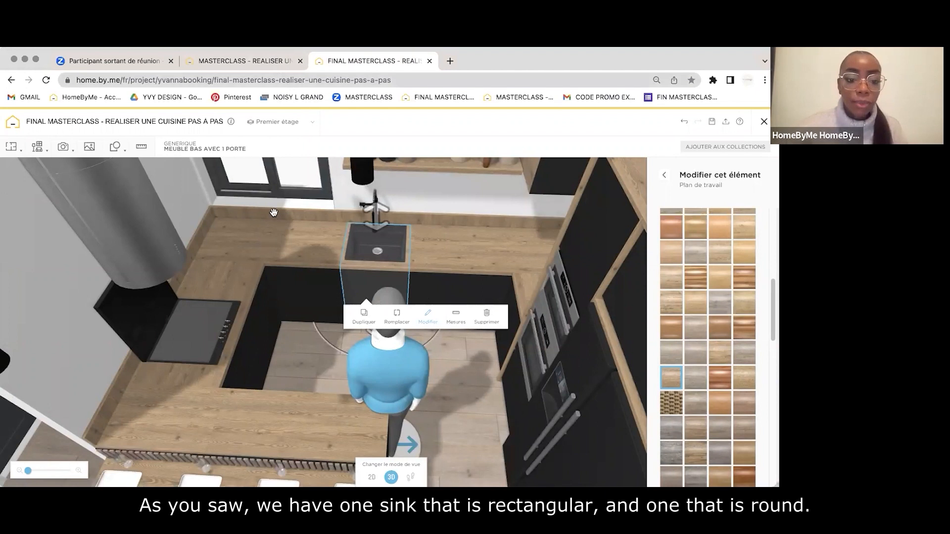
pyautogui.hotkey('ctrl', 'shift', 'Tab')
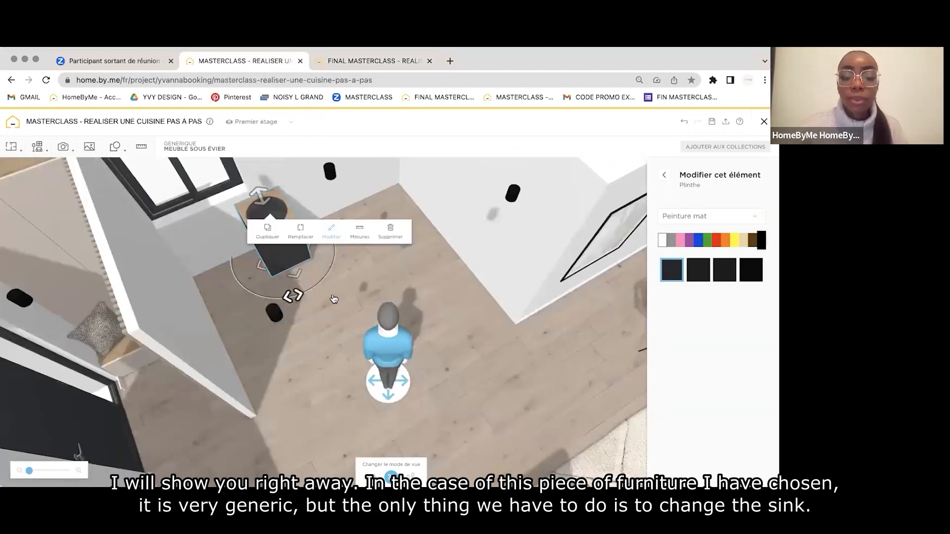
pyautogui.moveTo(356, 185); pyautogui.dragTo(407, 305)
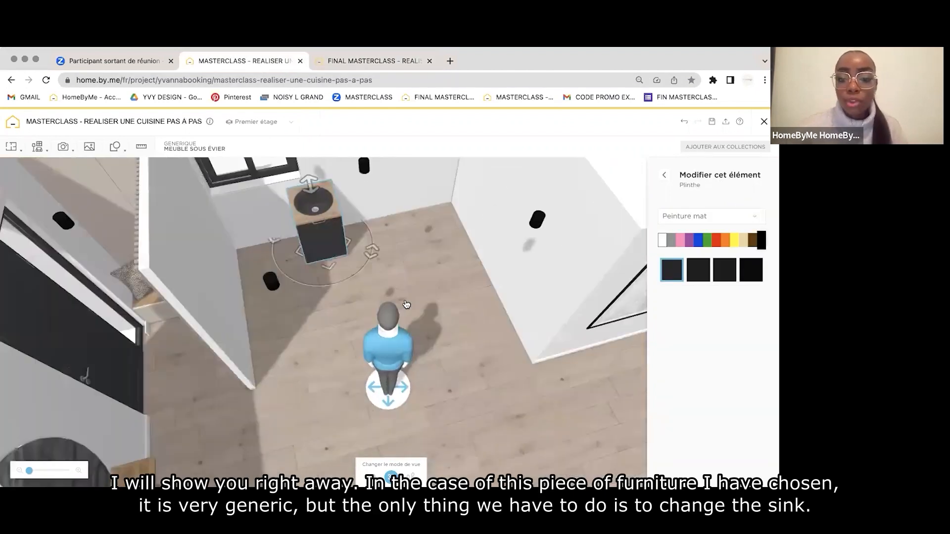
pyautogui.click(665, 175)
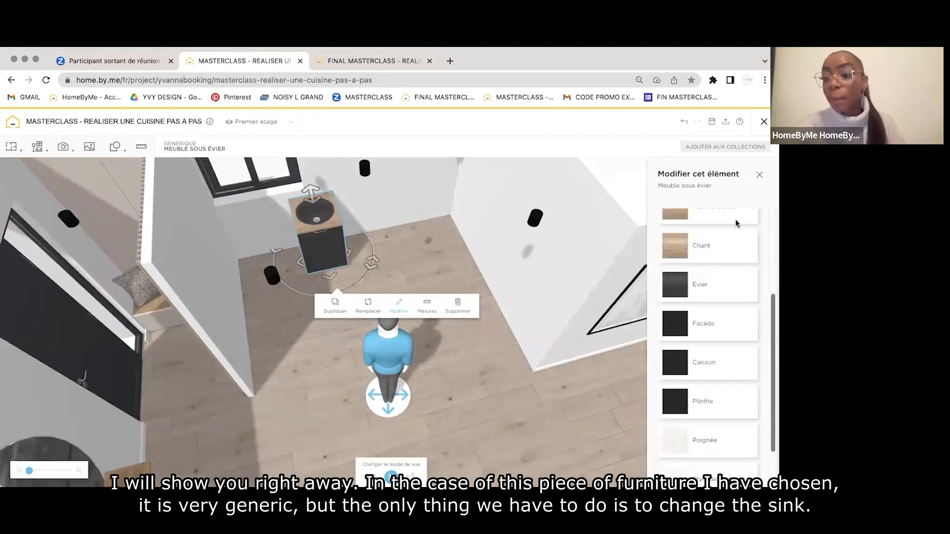
# Add a Meuble bas avec 1 porte from the Meubles bas catalogue beside the sink cabinet.
pyautogui.scroll(3, 712, 230)
pyautogui.click(43, 142)
pyautogui.click(57, 187)
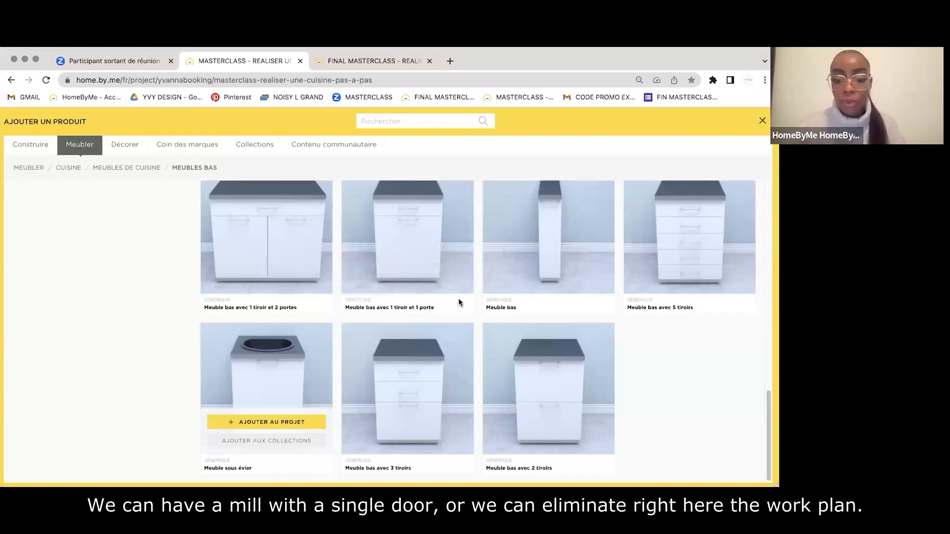
pyautogui.scroll(2, 458, 299)
pyautogui.scroll(3, 458, 298)
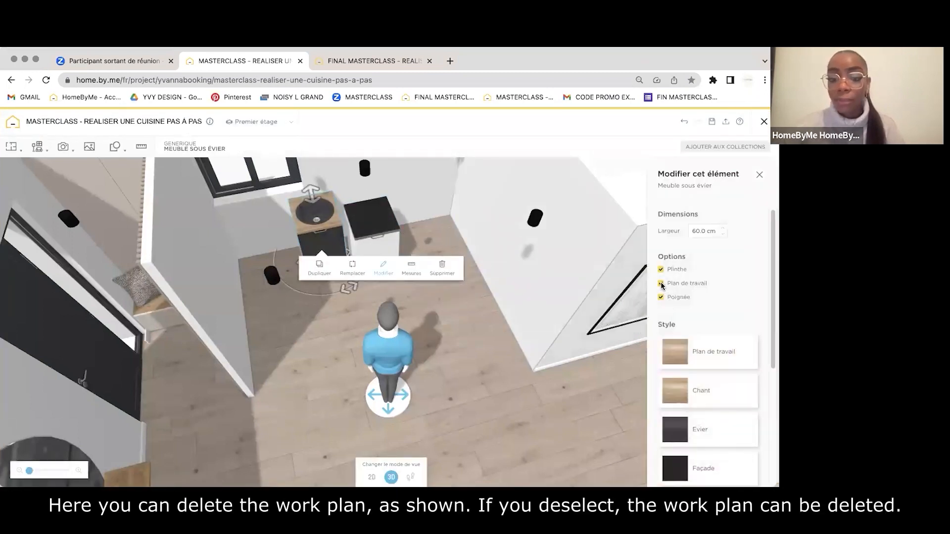
# Remove the sink cabinet's Plan de travail and move the white one-door base cabinet along the wall away from it.
pyautogui.click(661, 283)
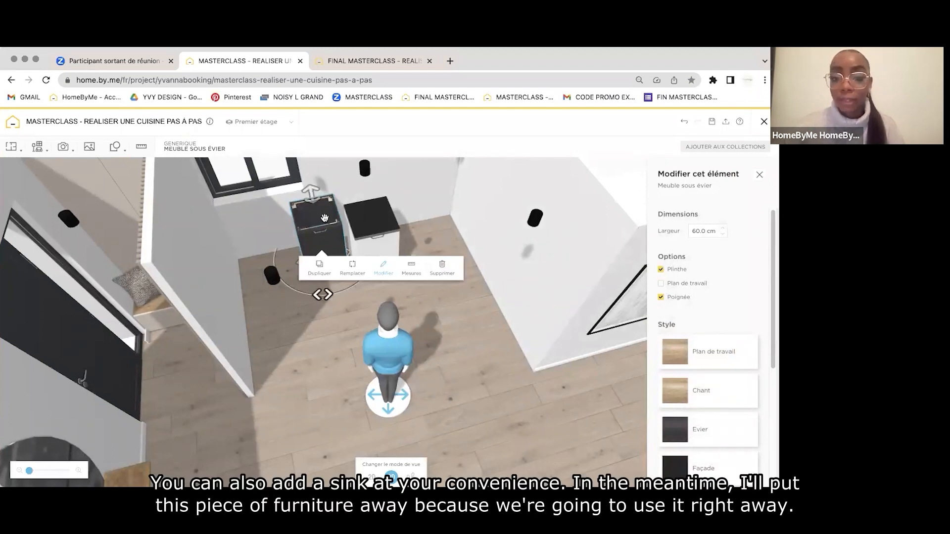
pyautogui.click(385, 253)
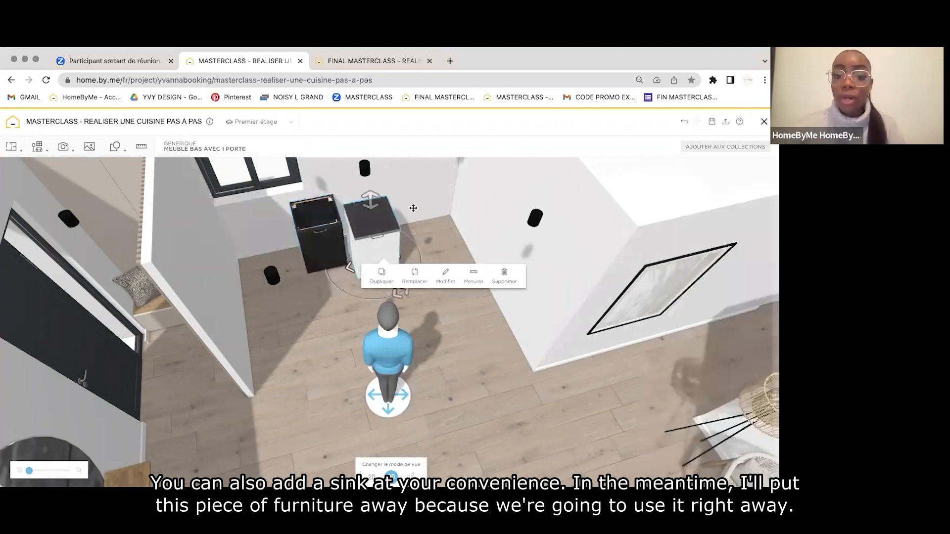
pyautogui.moveTo(413, 208); pyautogui.dragTo(417, 207)
pyautogui.click(341, 192)
pyautogui.moveTo(341, 192); pyautogui.dragTo(367, 218)
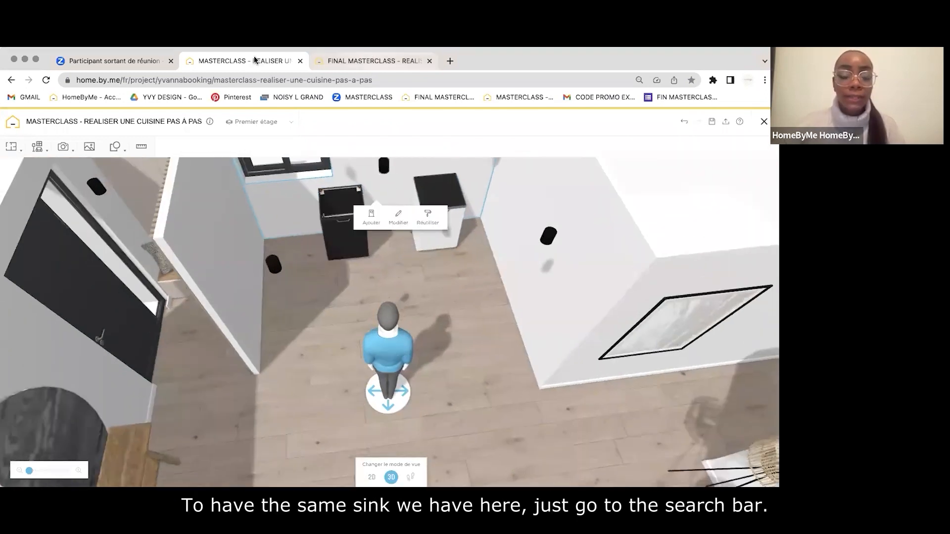
# Search the product catalogue for EVIER and place the compact Evier simple with a rectangular bowl on top of the sink cabinet.
pyautogui.click(37, 147)
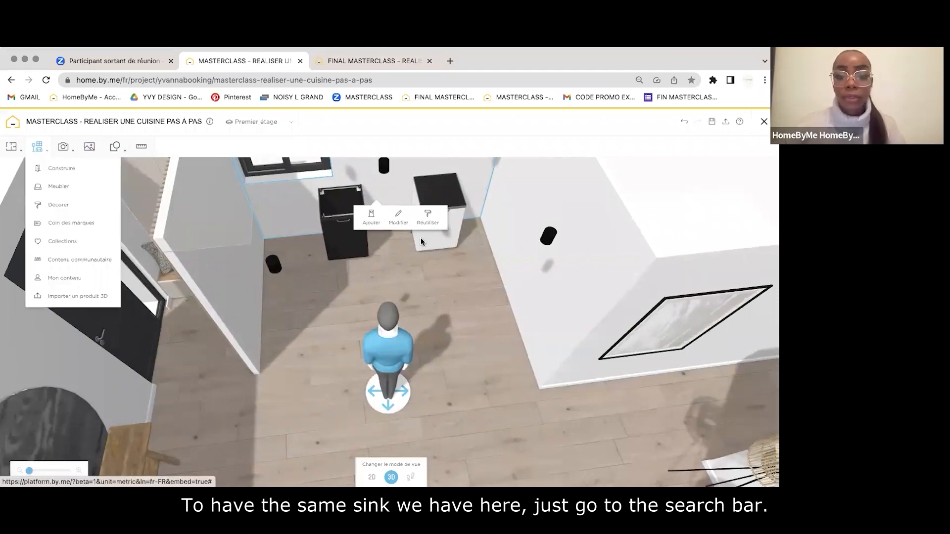
pyautogui.click(371, 218)
pyautogui.click(396, 121)
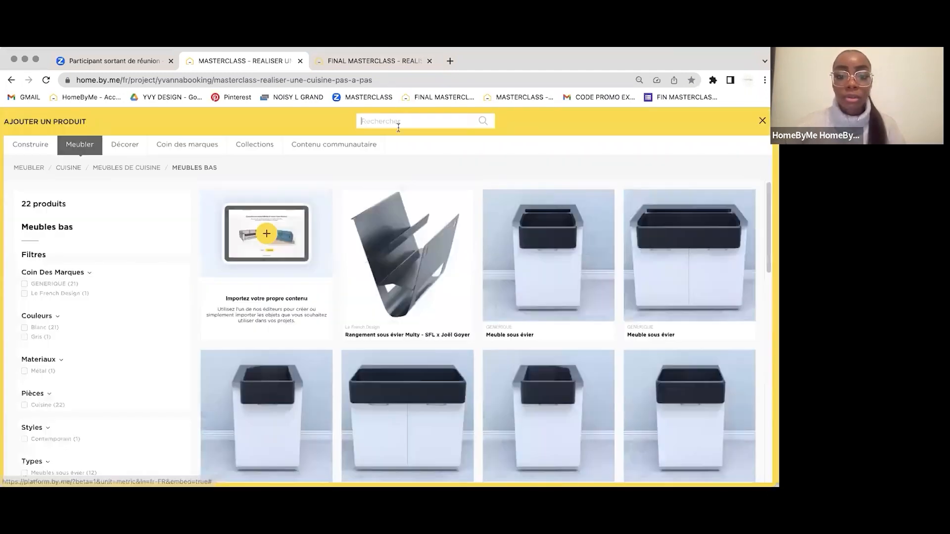
pyautogui.write('EVIER')
pyautogui.press('Return')
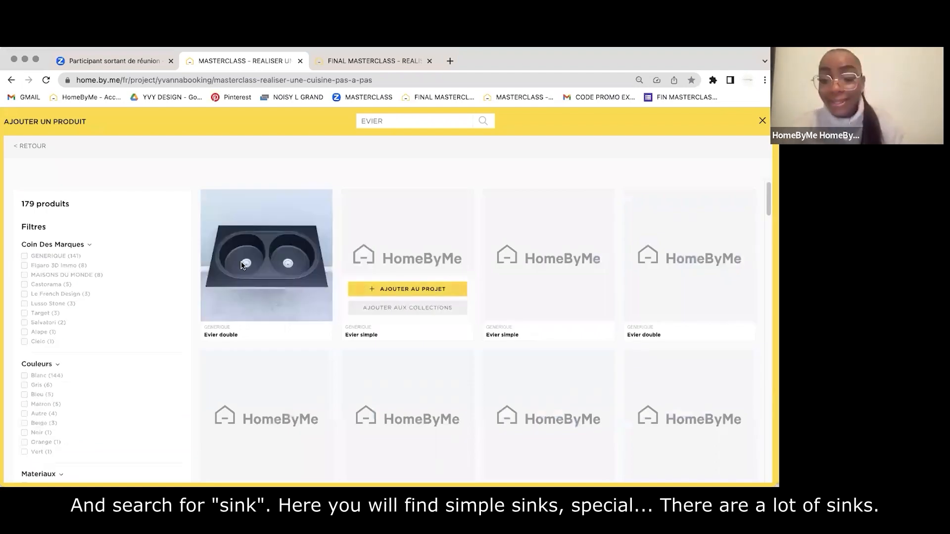
pyautogui.scroll(-1, 543, 314)
pyautogui.scroll(1, 538, 313)
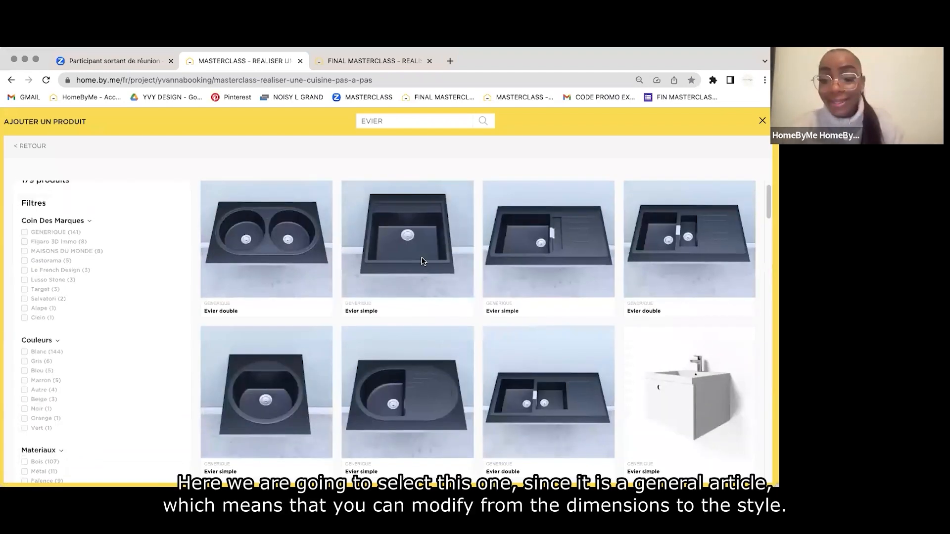
pyautogui.moveTo(408, 264)
pyautogui.click(343, 205)
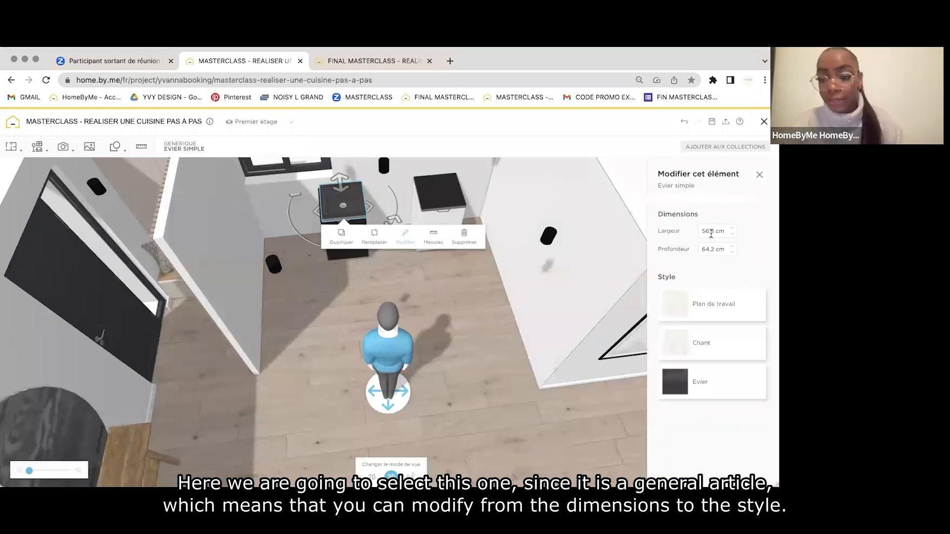
# Set the Evier simple's Largeur to 60 cm and check how it sits on the cabinet.
pyautogui.click(707, 236)
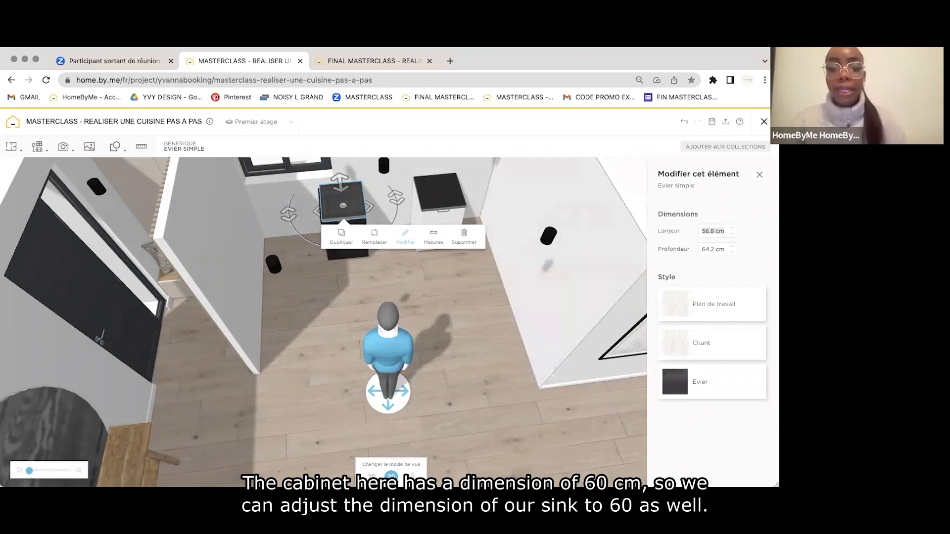
pyautogui.write('60')
pyautogui.press('Return')
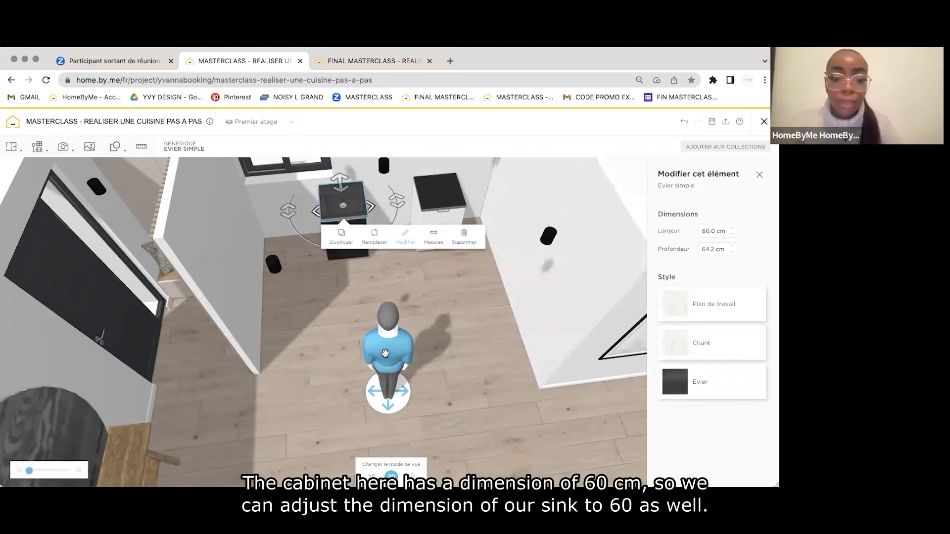
pyautogui.scroll(5, 188, 380)
pyautogui.moveTo(198, 381); pyautogui.dragTo(257, 262)
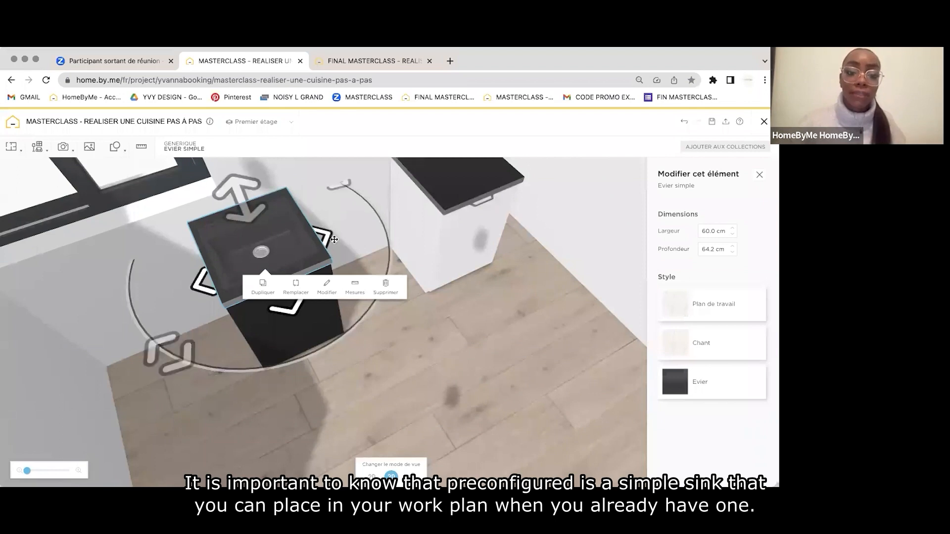
# Apply a light oak Bois finish to the Plan de travail of the Evier simple.
pyautogui.click(694, 317)
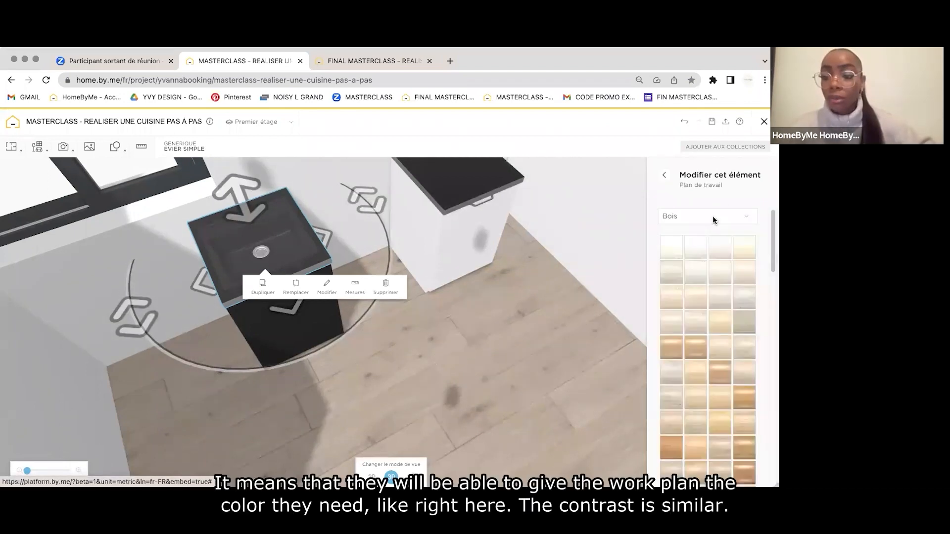
pyautogui.click(714, 220)
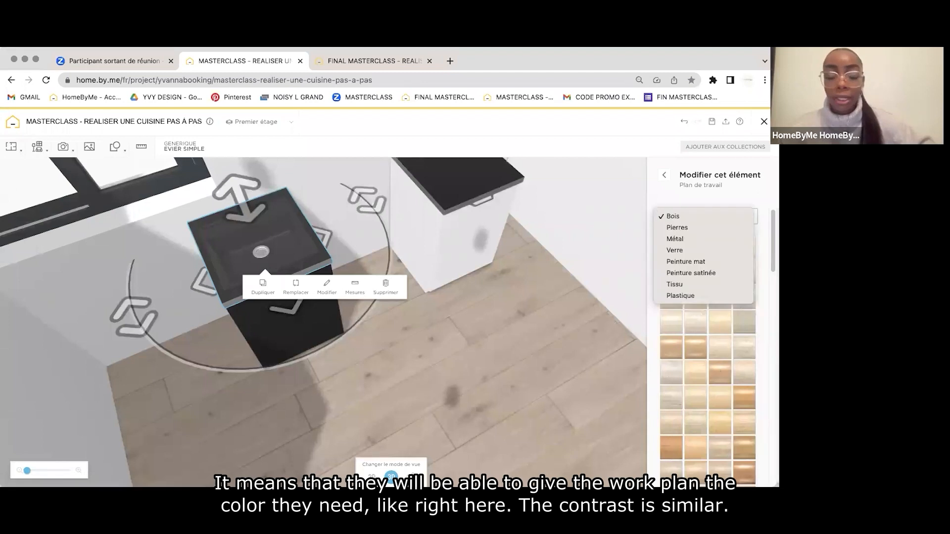
pyautogui.click(761, 291)
pyautogui.scroll(-5, 695, 335)
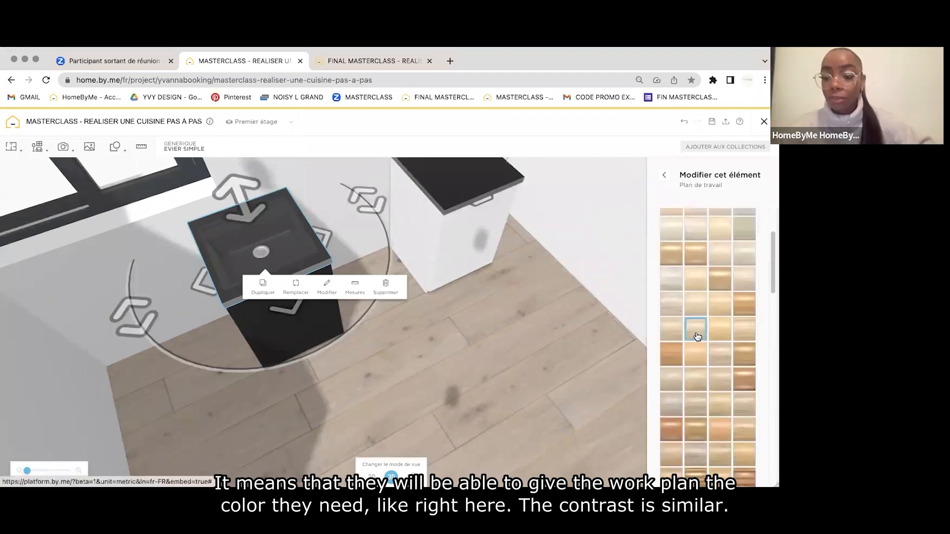
pyautogui.click(672, 366)
pyautogui.click(664, 174)
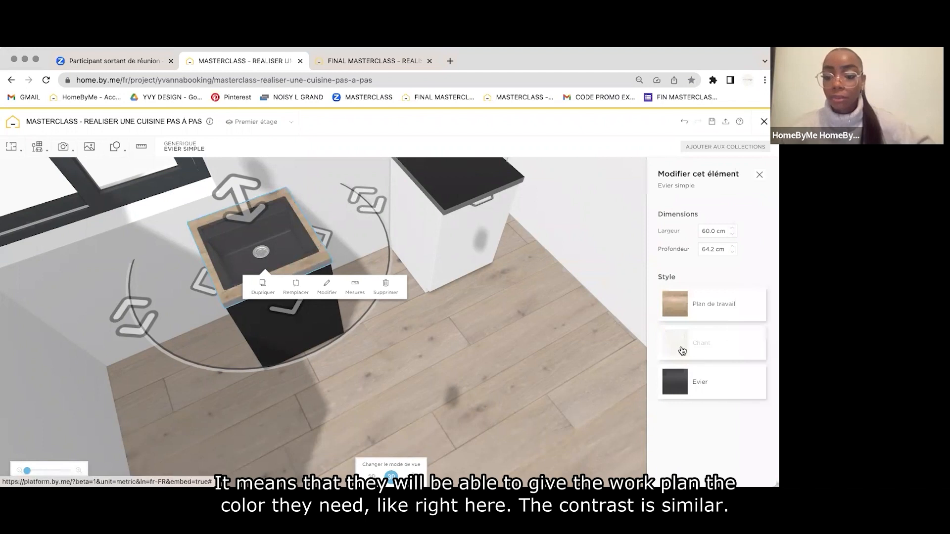
# Apply a matching wood finish to the Chant of the Evier simple and look at the finishes offered for its Evier bowl.
pyautogui.click(682, 351)
pyautogui.scroll(-2, 732, 349)
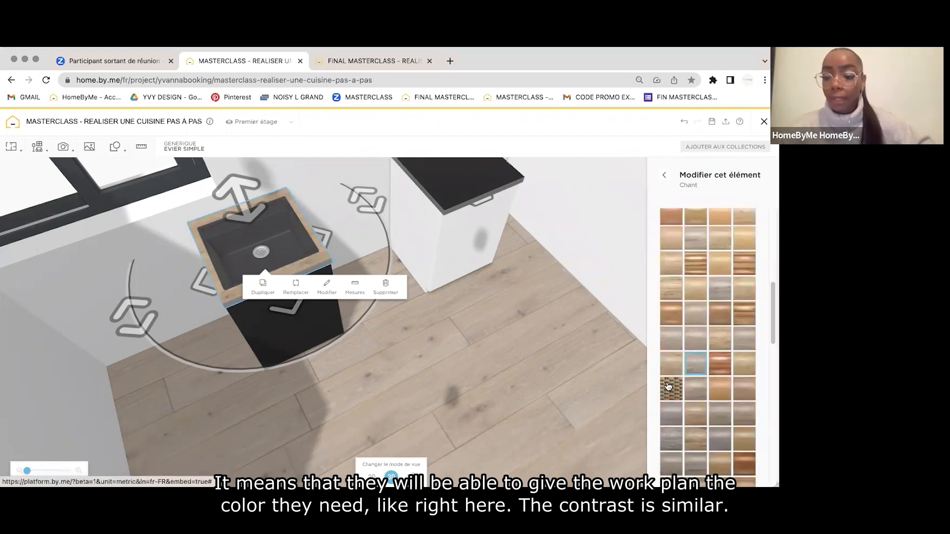
pyautogui.click(664, 175)
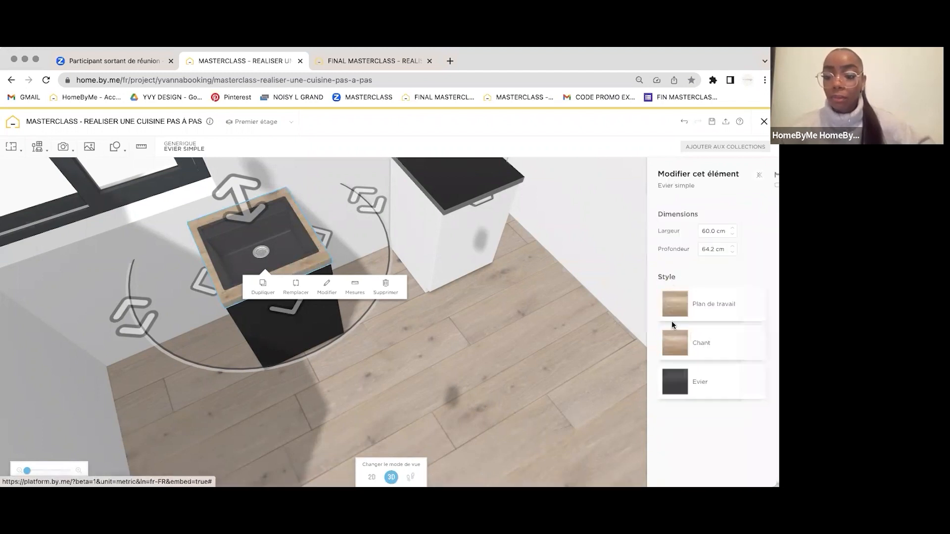
pyautogui.click(674, 390)
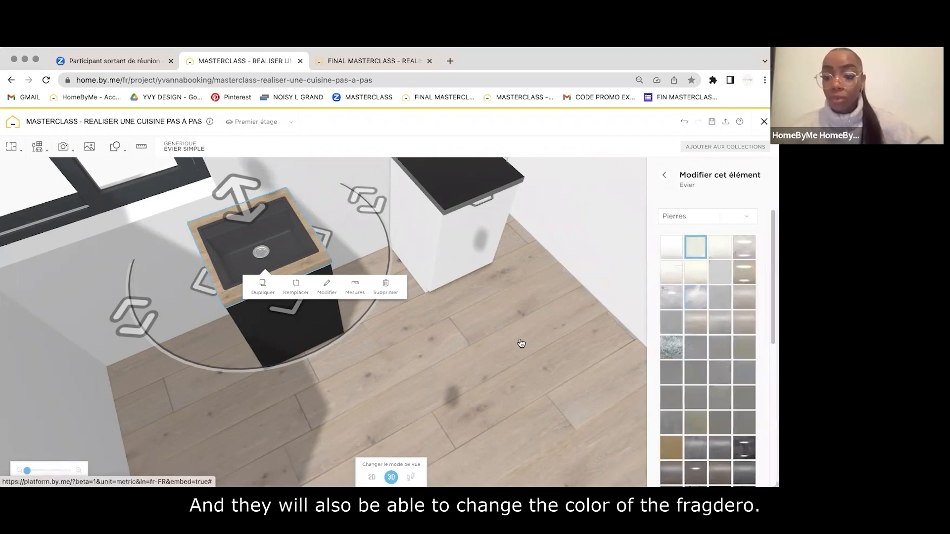
pyautogui.click(513, 303)
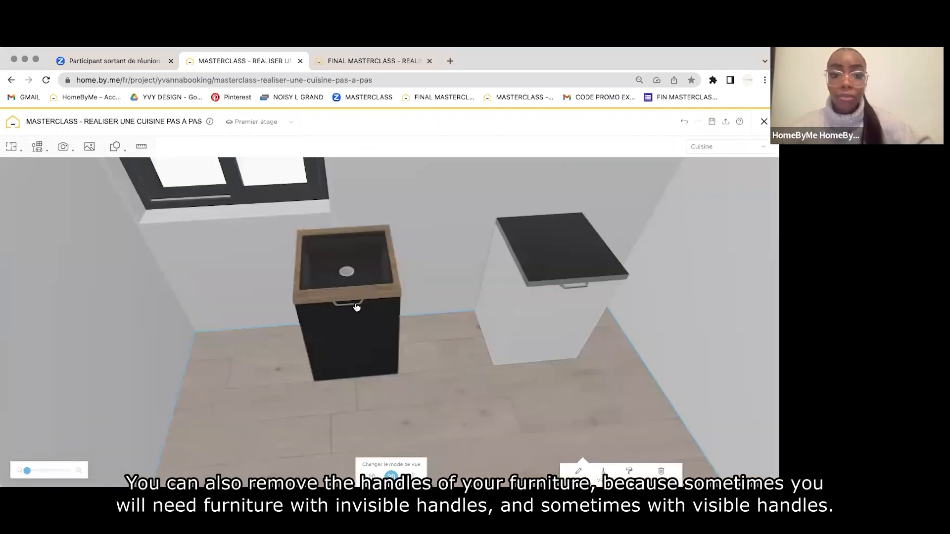
# Remove the Poignée from the black Meuble sous évier.
pyautogui.click(356, 307)
pyautogui.click(424, 342)
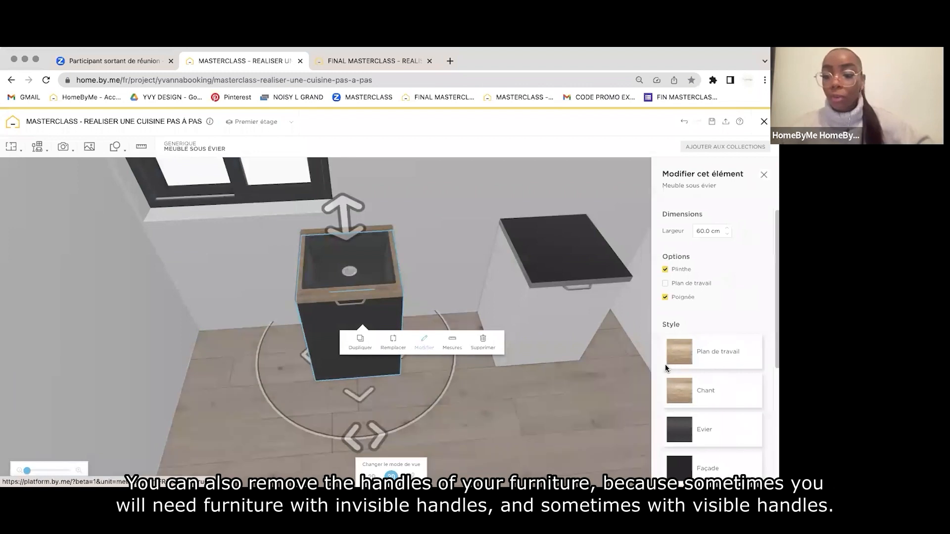
pyautogui.click(661, 297)
# Set the sink cabinet's Style de tiroir to a front with an invisible handle.
pyautogui.scroll(-4, 718, 394)
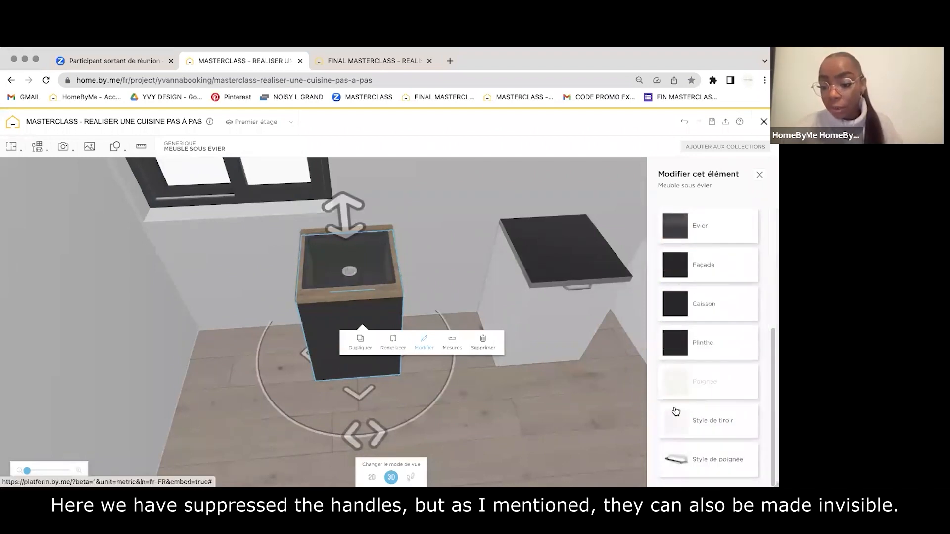
pyautogui.click(677, 418)
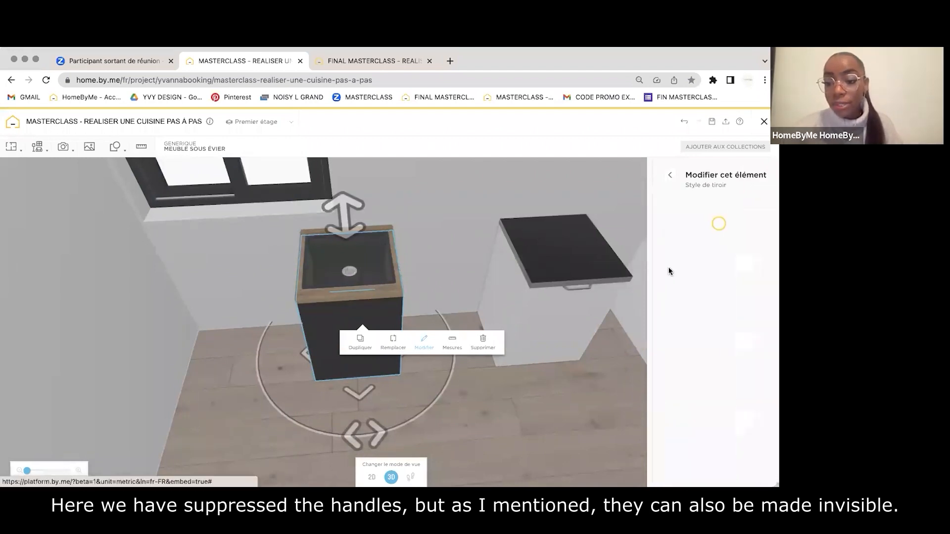
pyautogui.click(670, 176)
pyautogui.click(676, 418)
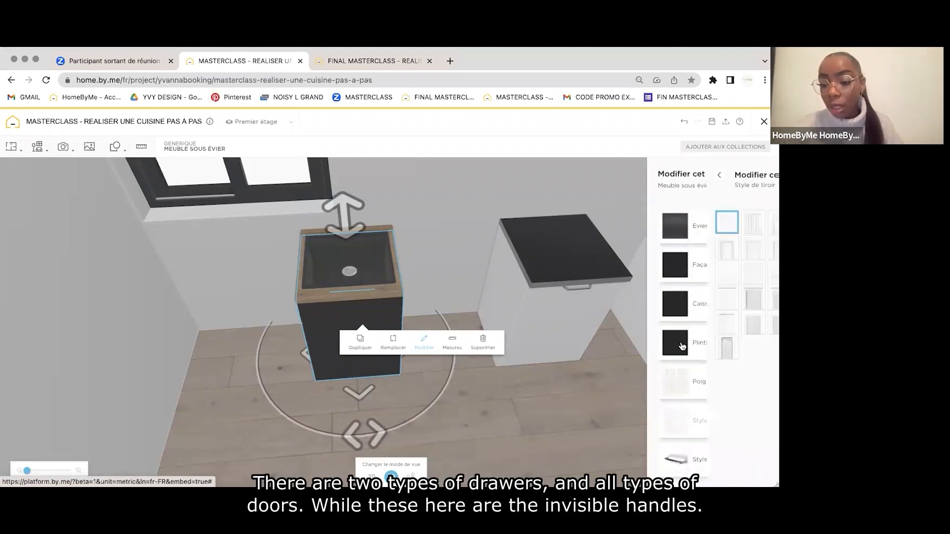
pyautogui.click(682, 323)
pyautogui.click(673, 302)
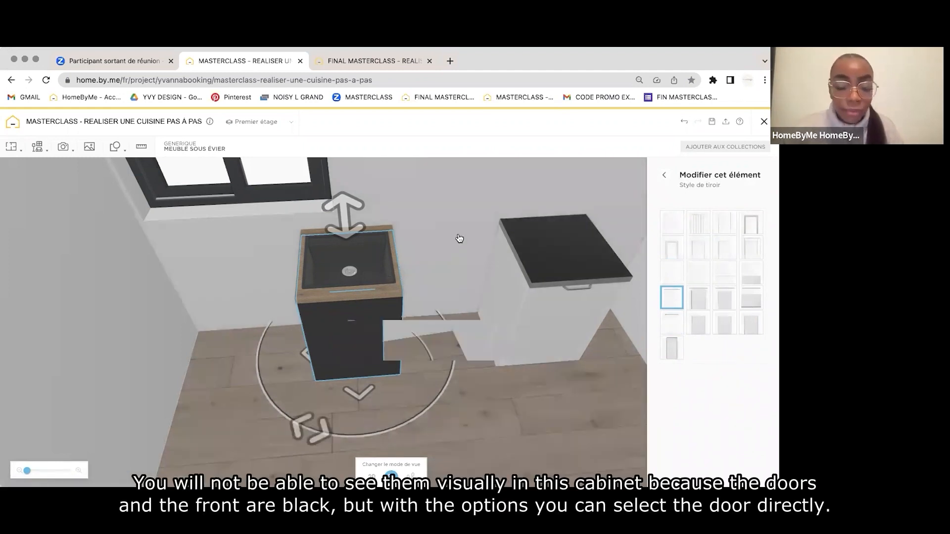
pyautogui.click(322, 345)
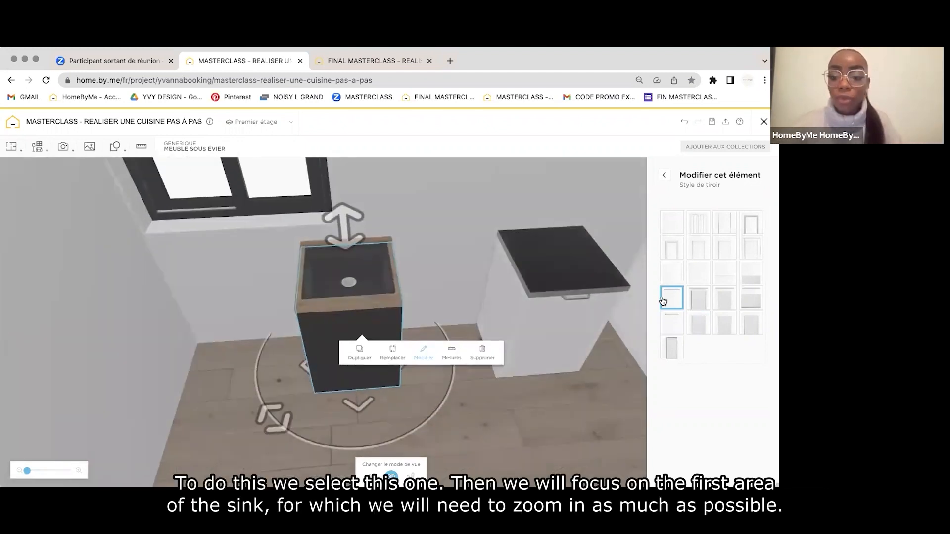
# Examine the sink and hob areas in the FINAL MASTERCLASS project and check the dimensions and options of the base cabinet under the hob.
pyautogui.click(360, 63)
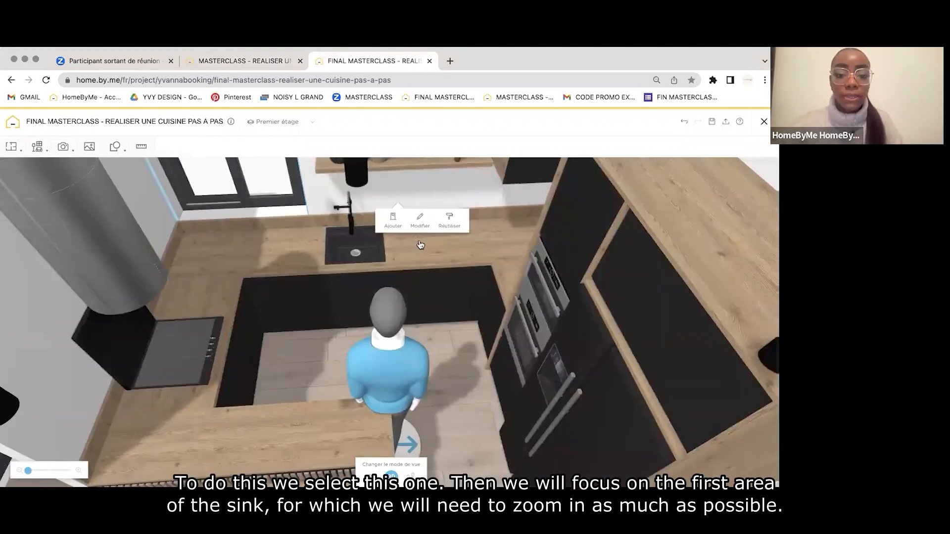
pyautogui.moveTo(404, 242); pyautogui.dragTo(159, 231)
pyautogui.moveTo(208, 291); pyautogui.dragTo(143, 298)
pyautogui.moveTo(456, 268); pyautogui.dragTo(204, 321)
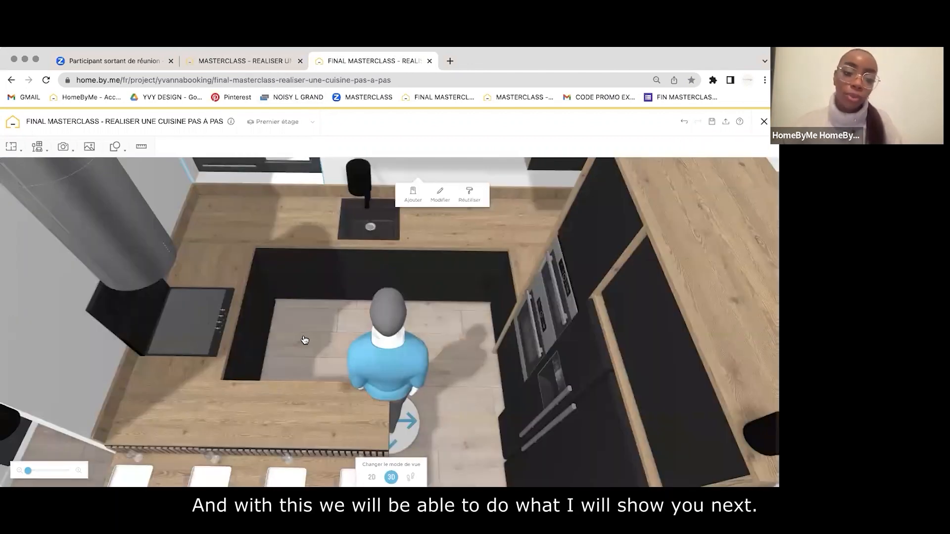
pyautogui.moveTo(276, 340); pyautogui.dragTo(320, 290)
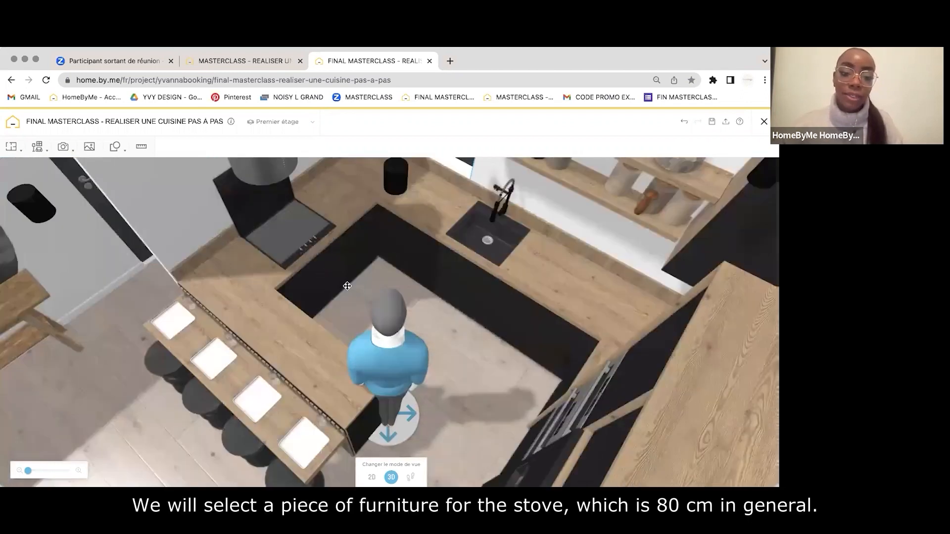
pyautogui.click(347, 286)
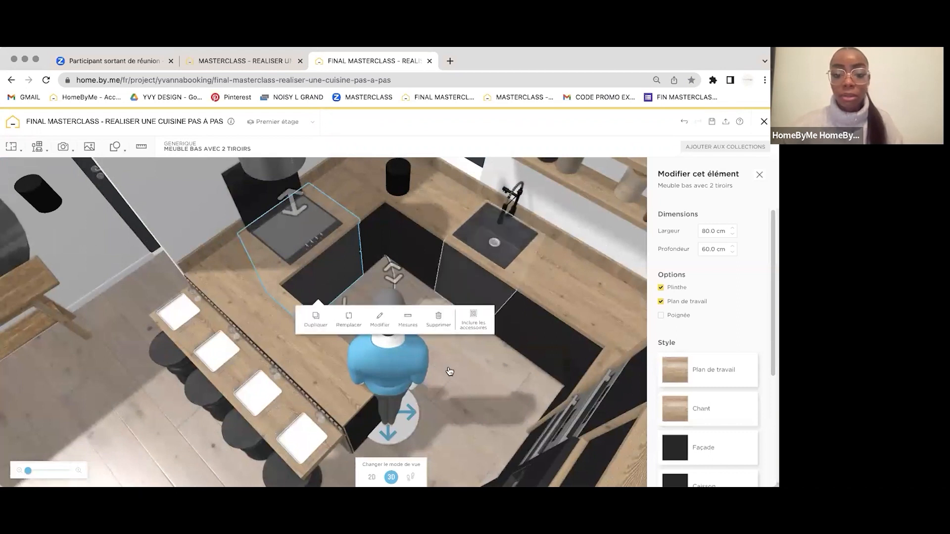
pyautogui.click(512, 355)
pyautogui.moveTo(514, 340); pyautogui.dragTo(546, 293)
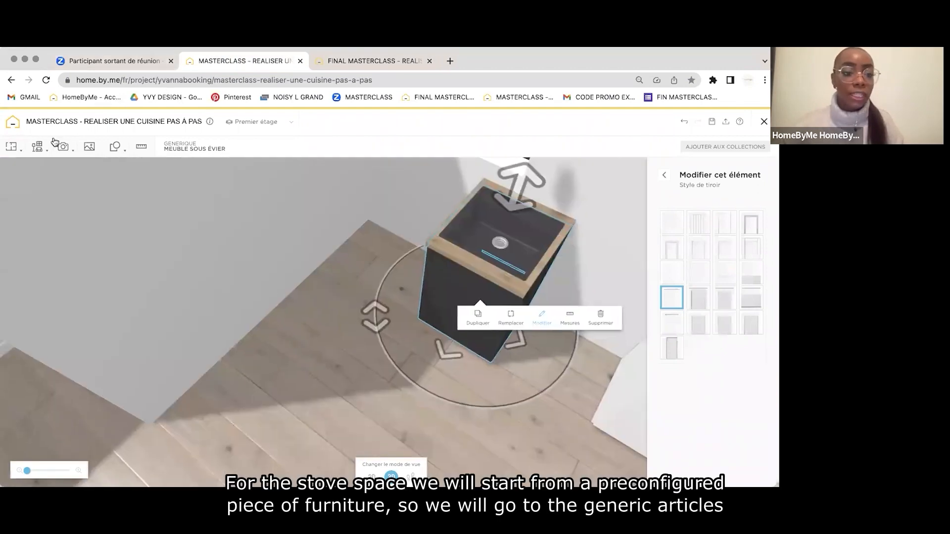
# Add a Meuble bas avec 2 tiroirs from the Meubles bas catalogue to the MASTERCLASS project for the hob area.
pyautogui.click(37, 147)
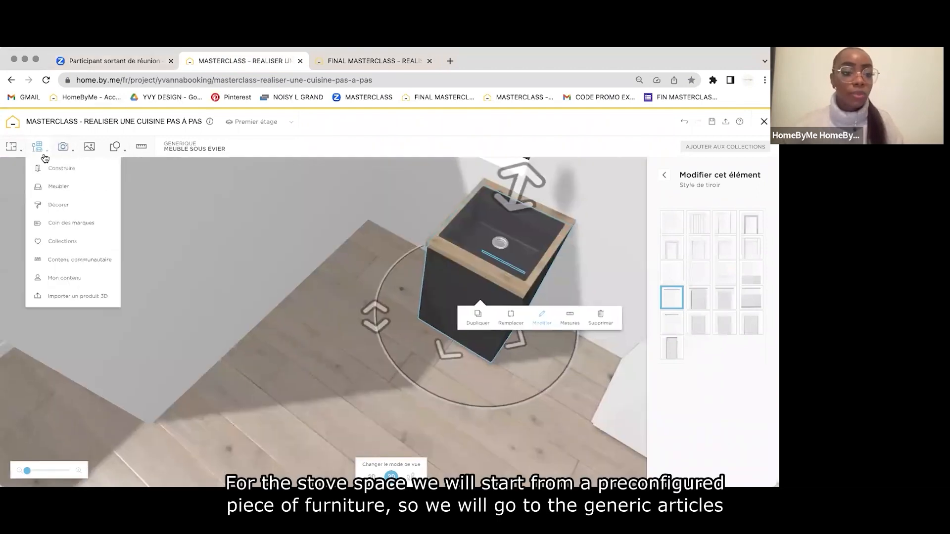
pyautogui.click(56, 187)
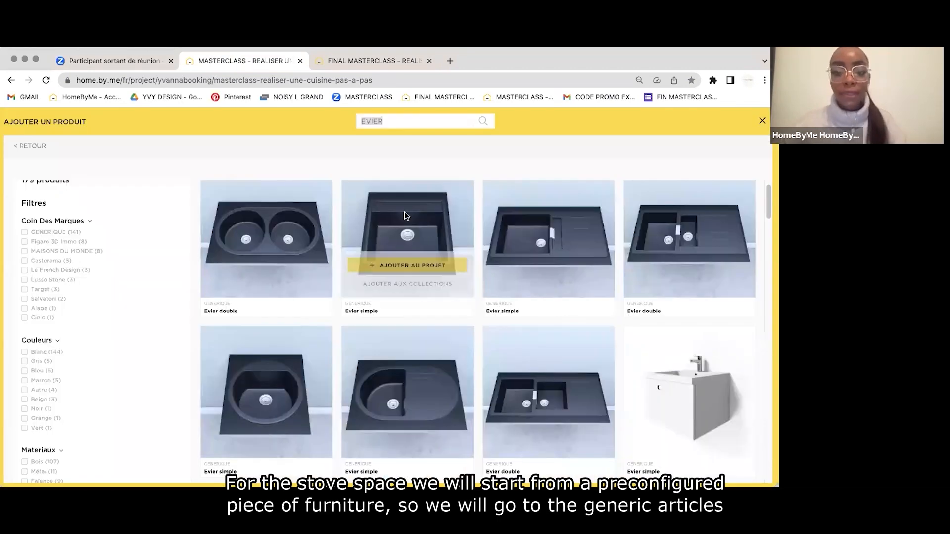
pyautogui.click(29, 145)
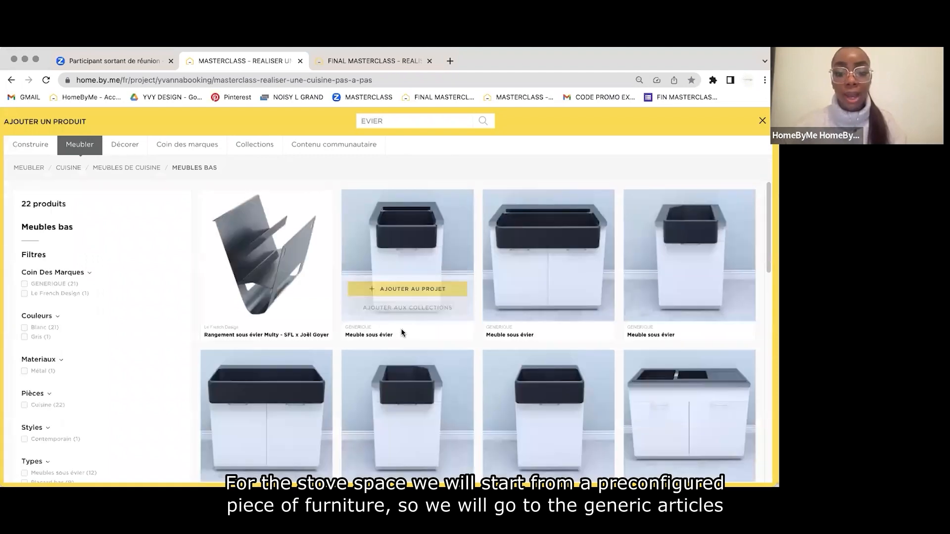
pyautogui.scroll(-10, 401, 330)
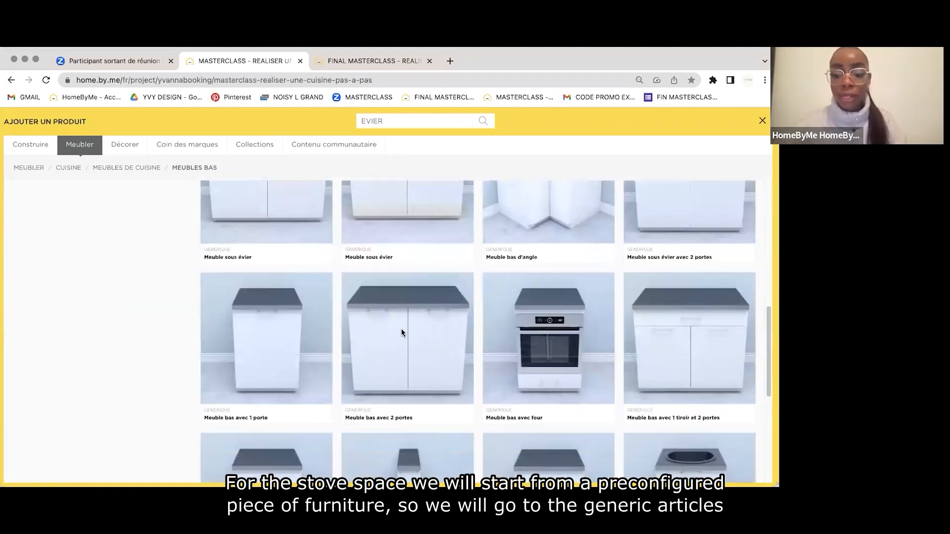
pyautogui.scroll(-5, 401, 330)
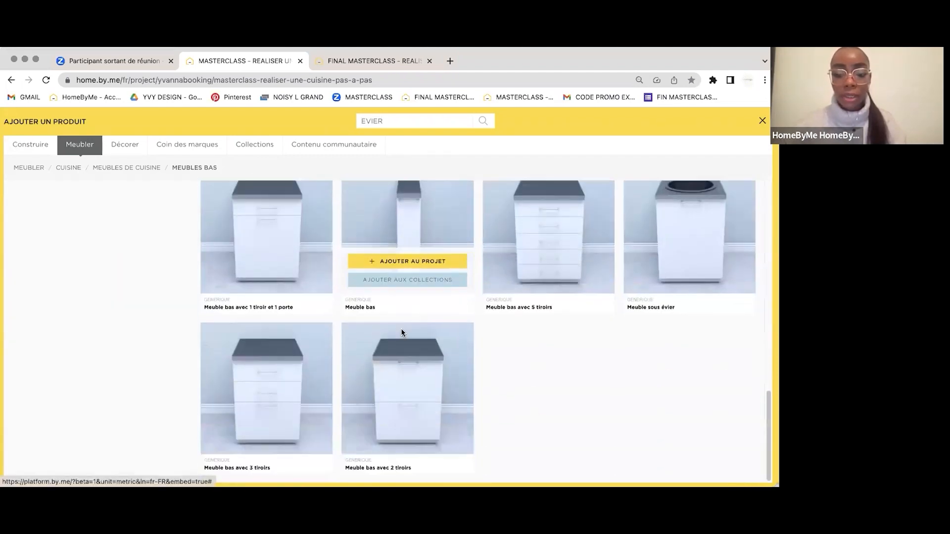
pyautogui.click(358, 354)
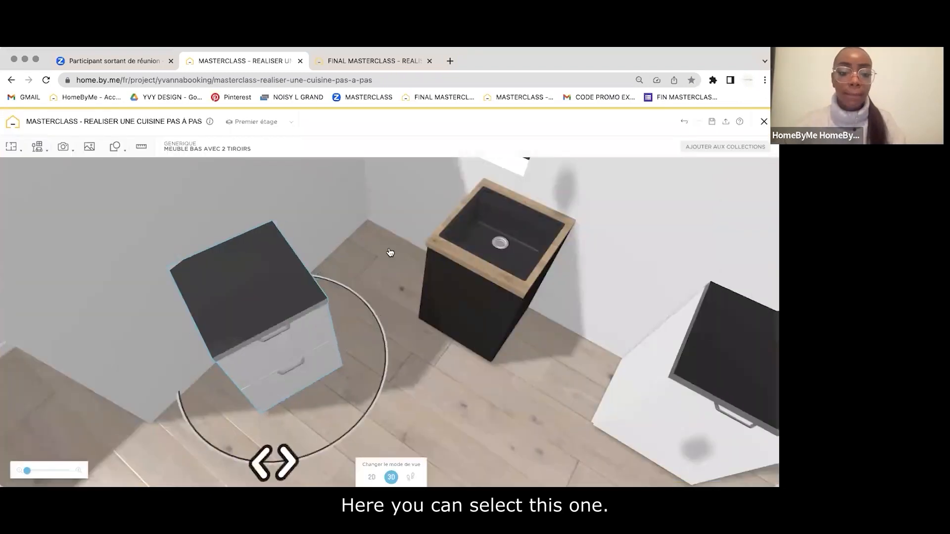
# Set the two-drawer base cabinet's Largeur to 80 cm and remove its Poignée.
pyautogui.moveTo(390, 252); pyautogui.dragTo(448, 338)
pyautogui.click(423, 368)
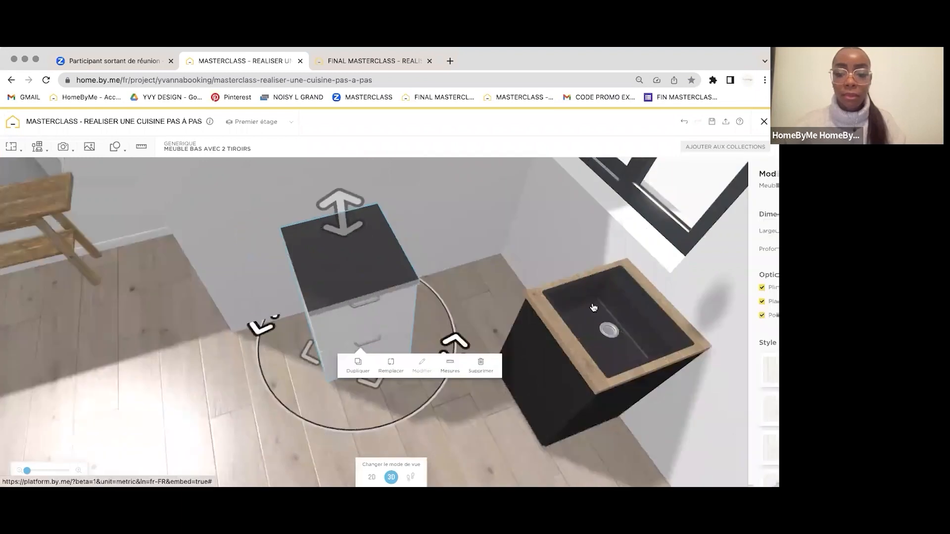
pyautogui.write('80')
pyautogui.press('Return')
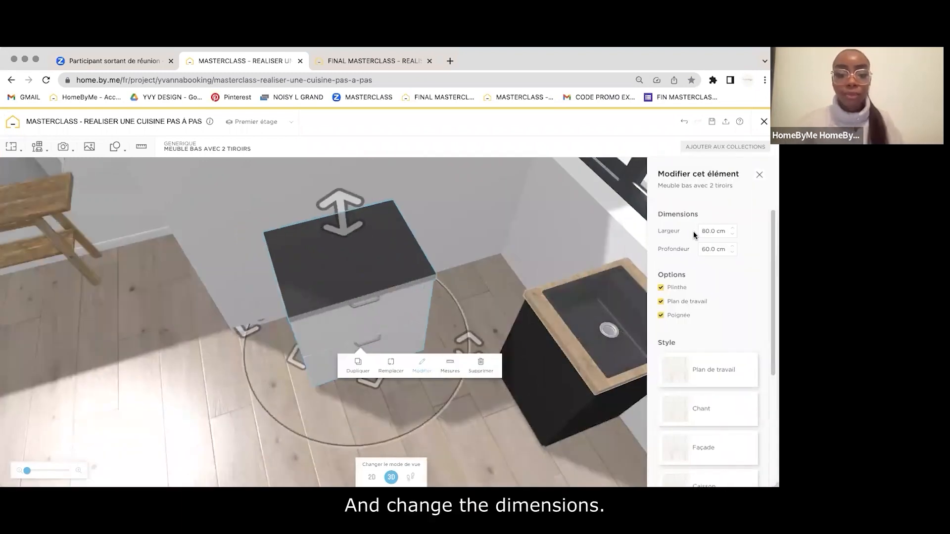
pyautogui.click(661, 316)
# Apply the light oak Bois finish to the Plan de travail and the Chant of the two-drawer base cabinet.
pyautogui.click(681, 367)
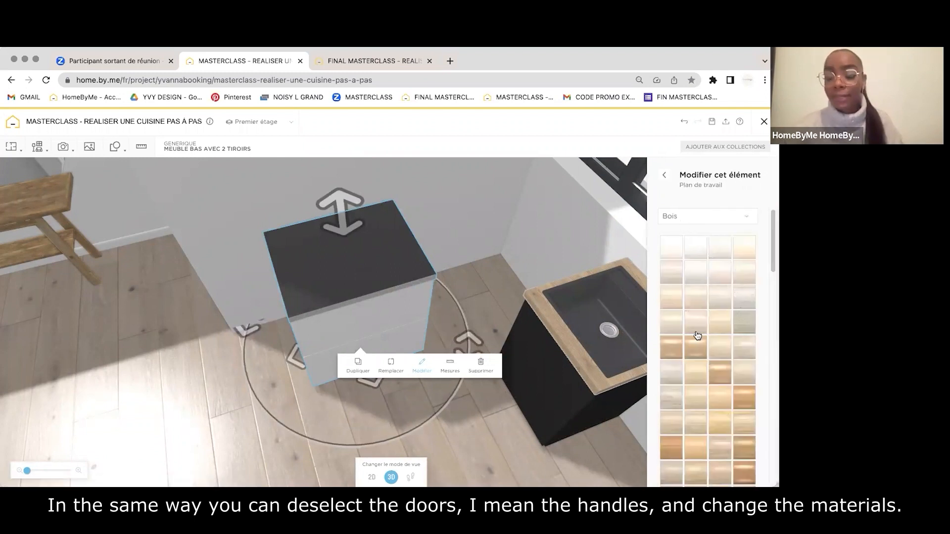
pyautogui.scroll(-6, 696, 335)
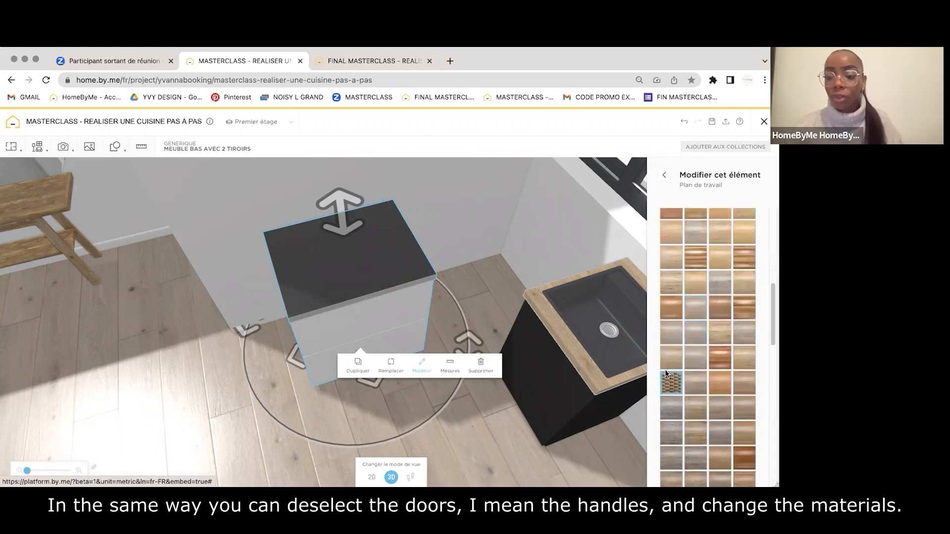
pyautogui.click(671, 290)
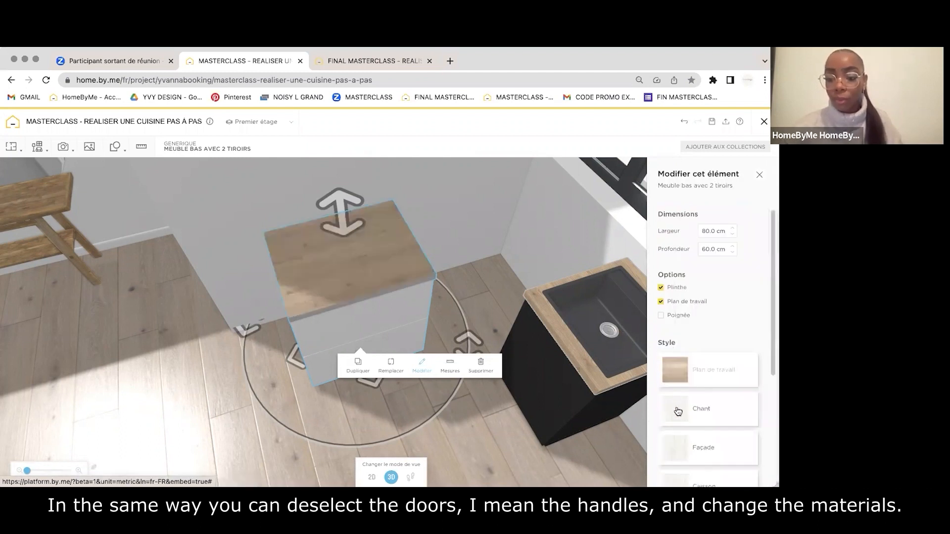
pyautogui.click(678, 412)
pyautogui.scroll(-5, 683, 321)
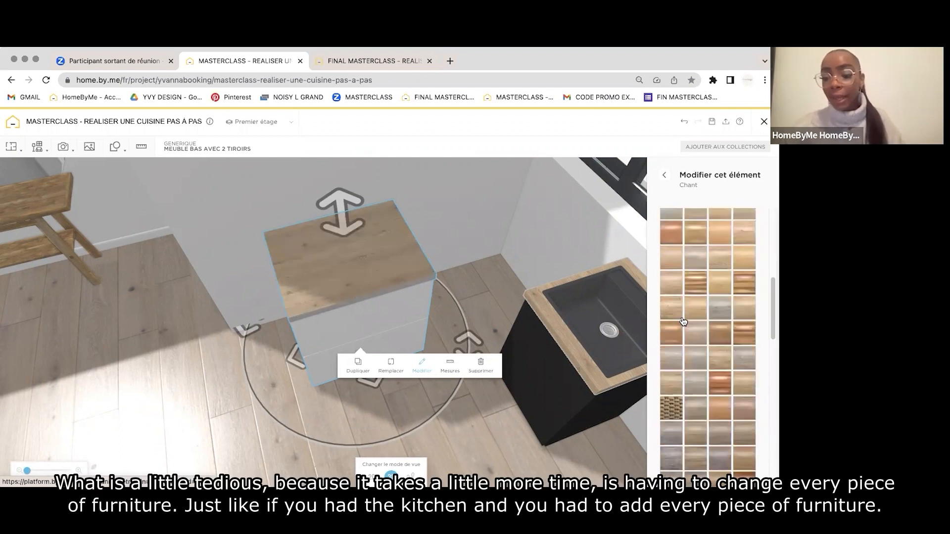
pyautogui.scroll(-1, 683, 322)
pyautogui.click(672, 369)
pyautogui.click(666, 176)
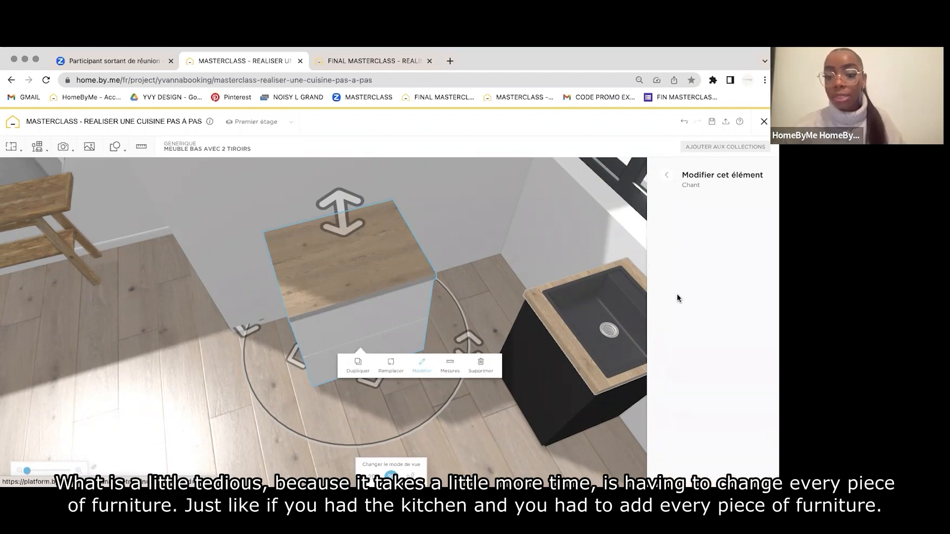
# Apply the first black Peinture mat shade to the Façade of the two-drawer base cabinet.
pyautogui.scroll(-3, 683, 322)
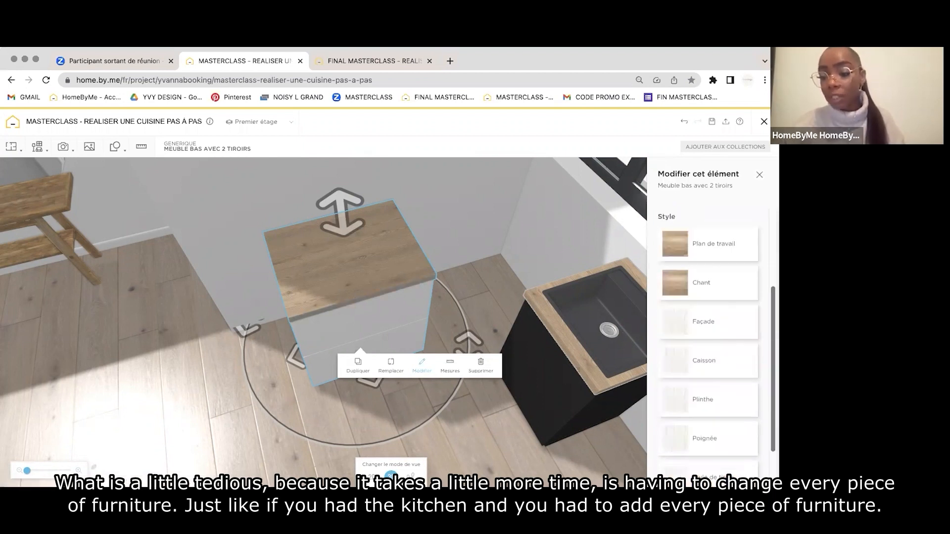
pyautogui.click(683, 322)
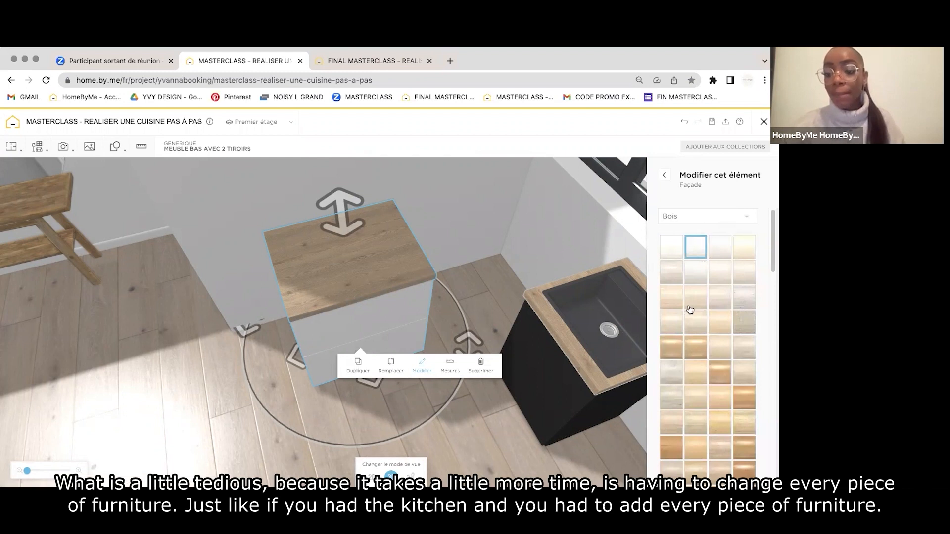
pyautogui.click(693, 218)
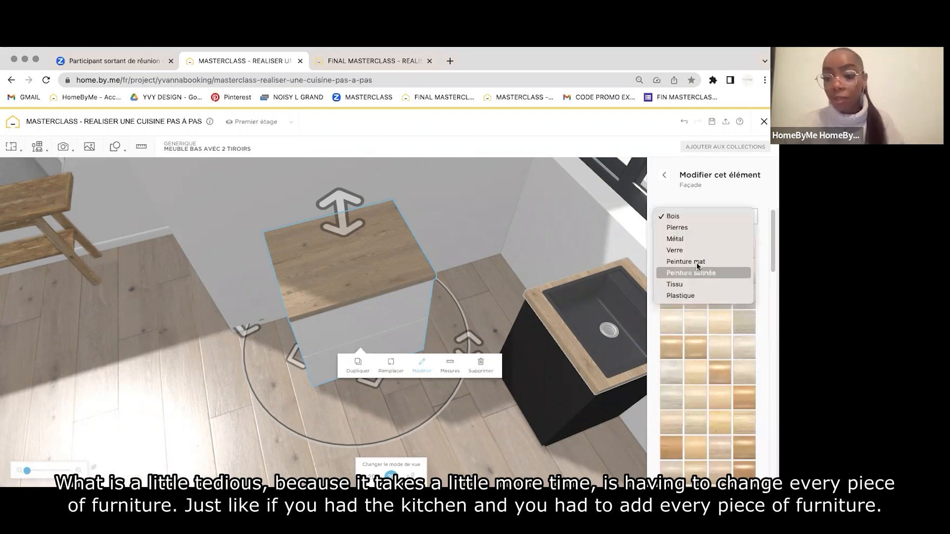
pyautogui.click(686, 262)
pyautogui.click(672, 270)
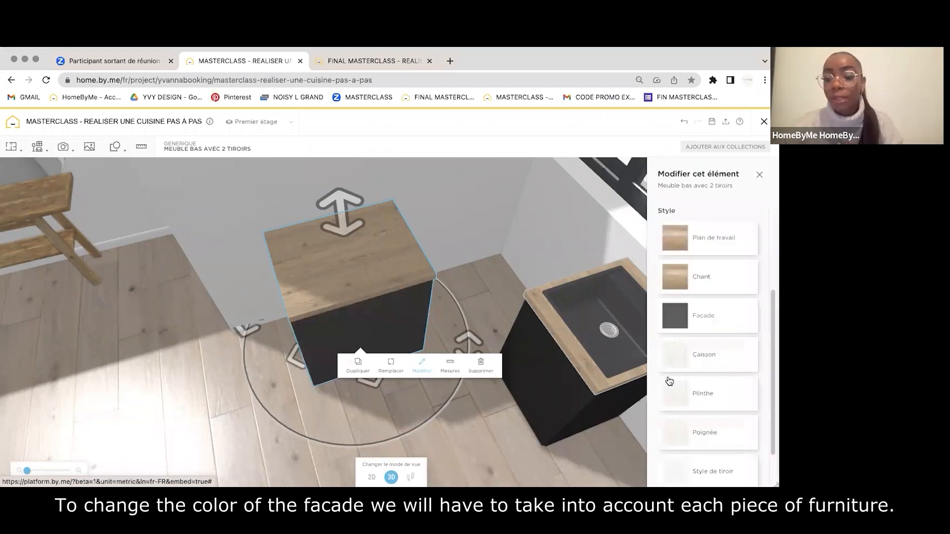
# Apply the first black Peinture mat shade to the Caisson of the two-drawer base cabinet.
pyautogui.click(704, 355)
pyautogui.click(707, 217)
pyautogui.click(710, 261)
pyautogui.click(761, 240)
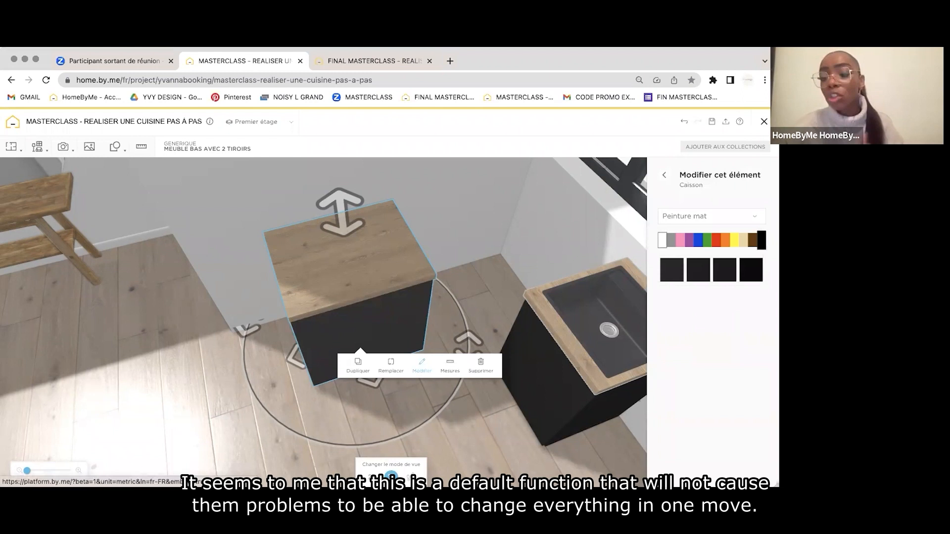
pyautogui.click(672, 270)
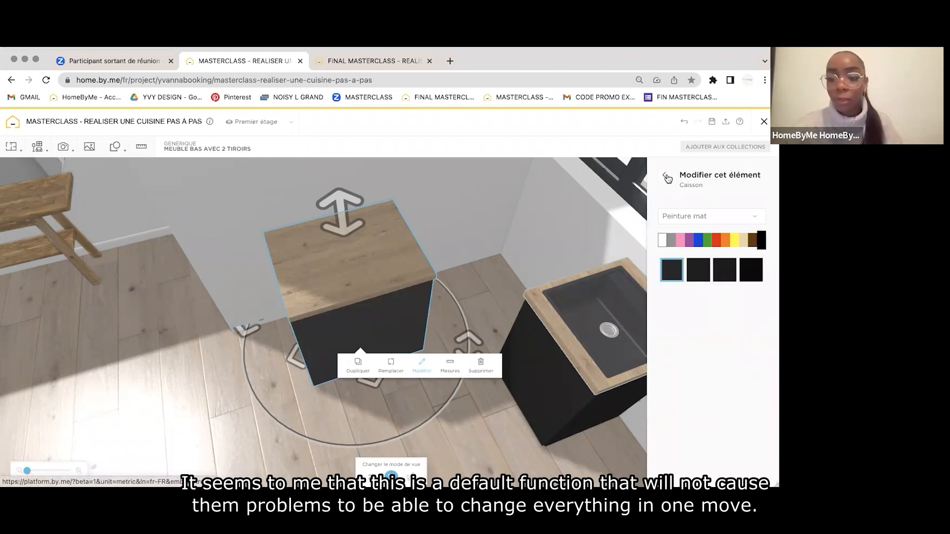
pyautogui.click(665, 177)
# Apply the first black Peinture mat shade to the Plinthe of the two-drawer base cabinet.
pyautogui.click(715, 239)
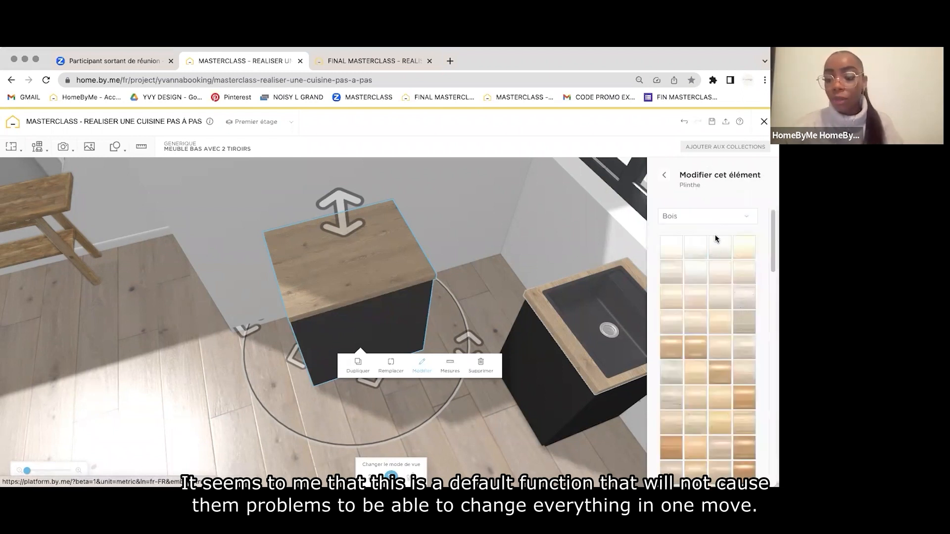
pyautogui.click(712, 216)
pyautogui.click(733, 260)
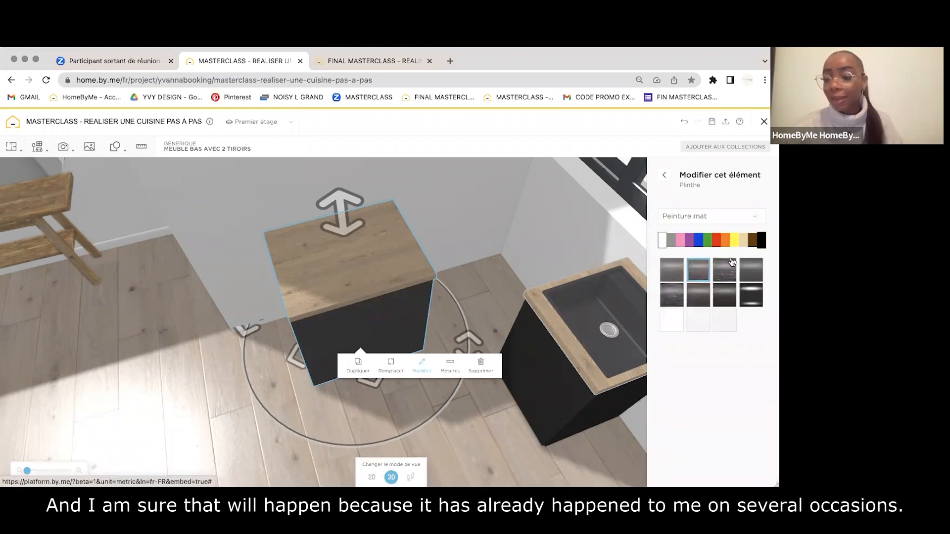
pyautogui.click(761, 240)
pyautogui.click(672, 270)
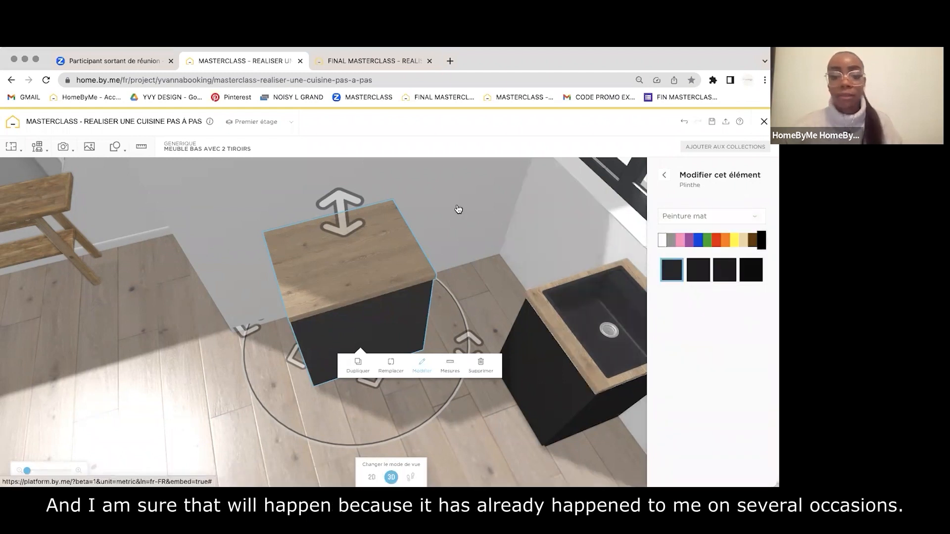
pyautogui.click(665, 175)
# Check the two-drawer cabinet's Style de tiroir options, and examine the hob area in the FINAL MASTERCLASS project.
pyautogui.scroll(-2, 676, 391)
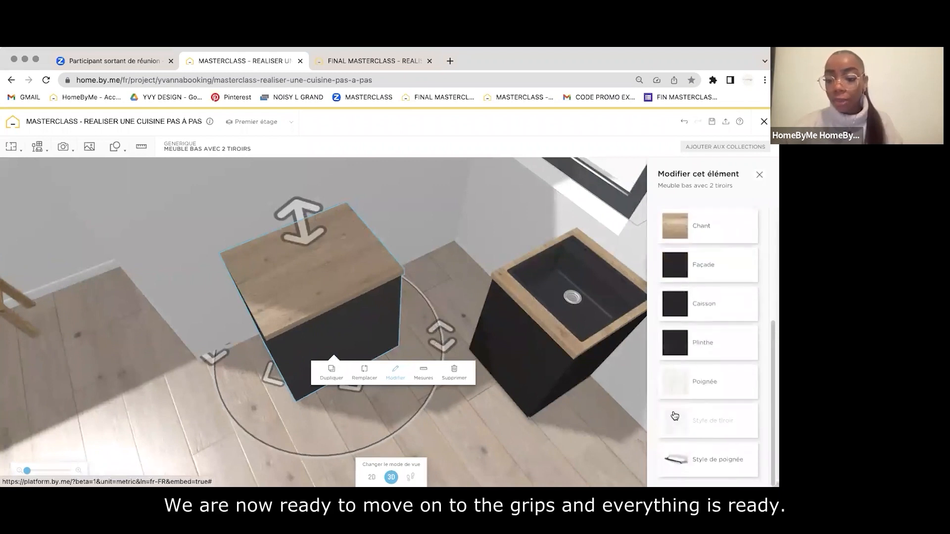
pyautogui.click(713, 420)
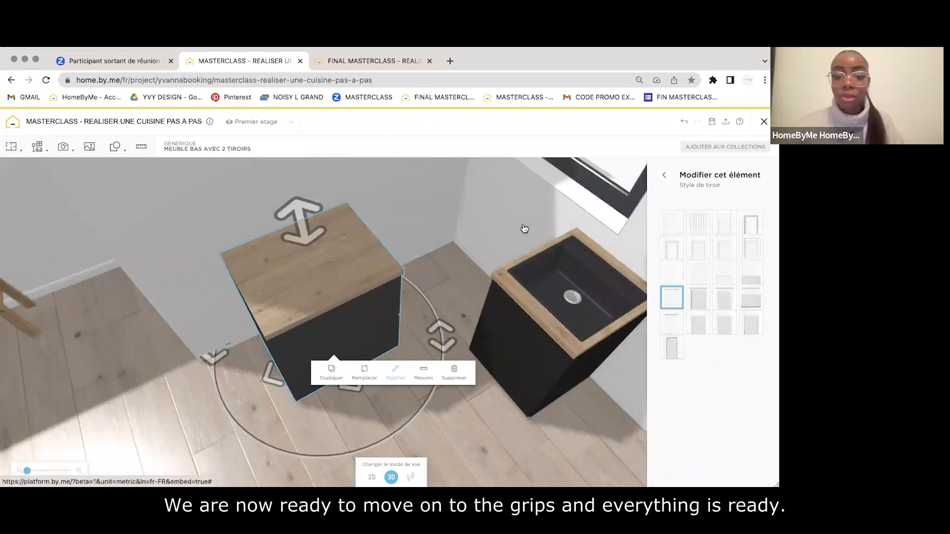
pyautogui.click(481, 210)
pyautogui.moveTo(463, 215); pyautogui.dragTo(383, 247)
pyautogui.click(370, 62)
pyautogui.moveTo(366, 216); pyautogui.dragTo(347, 150)
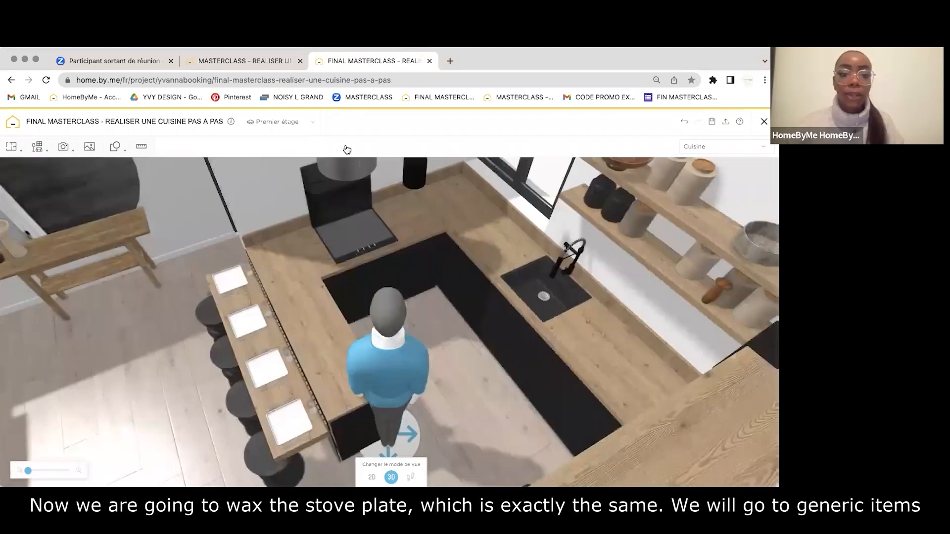
# Search the MASTERCLASS project's product catalogue for CUISSON and choose the Smeg Table de cuisson vitrocéramique for insertion.
pyautogui.moveTo(283, 68); pyautogui.dragTo(317, 212)
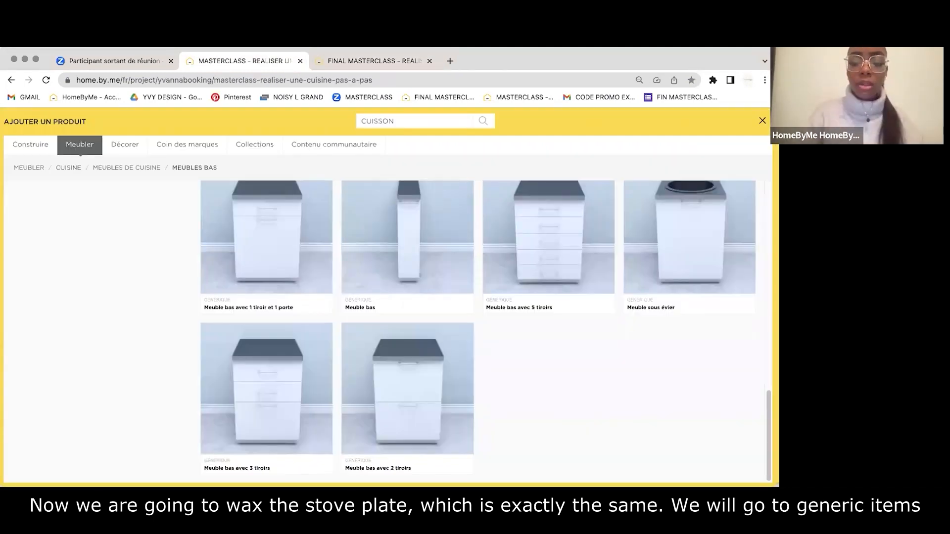
pyautogui.press('Return')
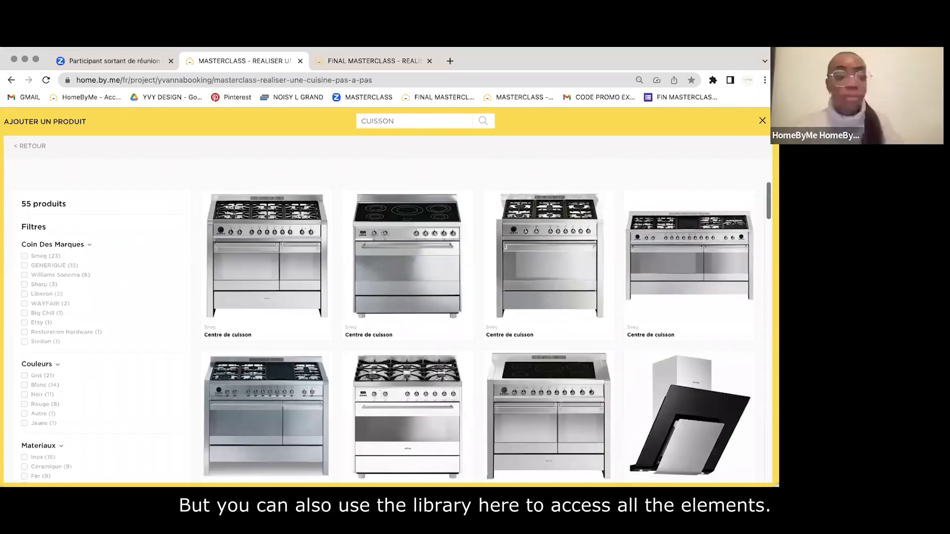
pyautogui.scroll(-2, 207, 235)
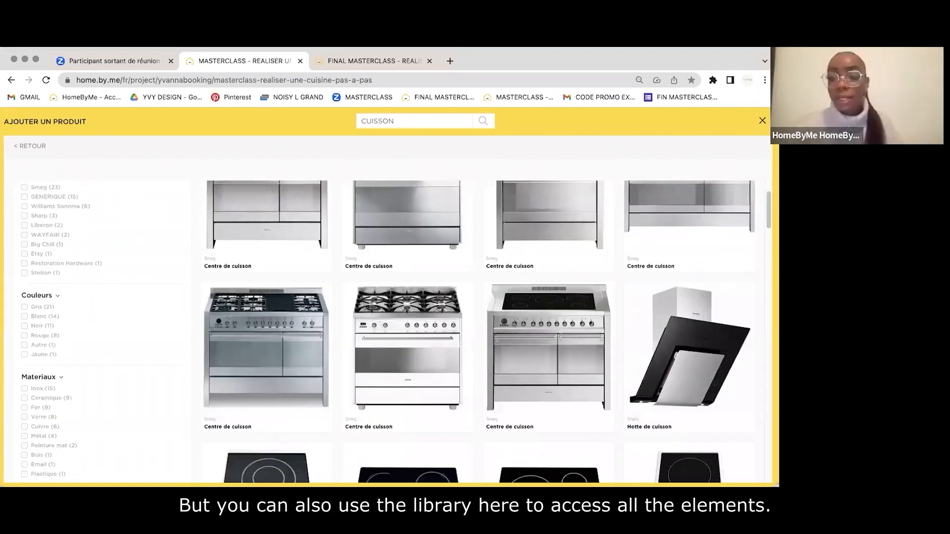
pyautogui.scroll(-5, 386, 322)
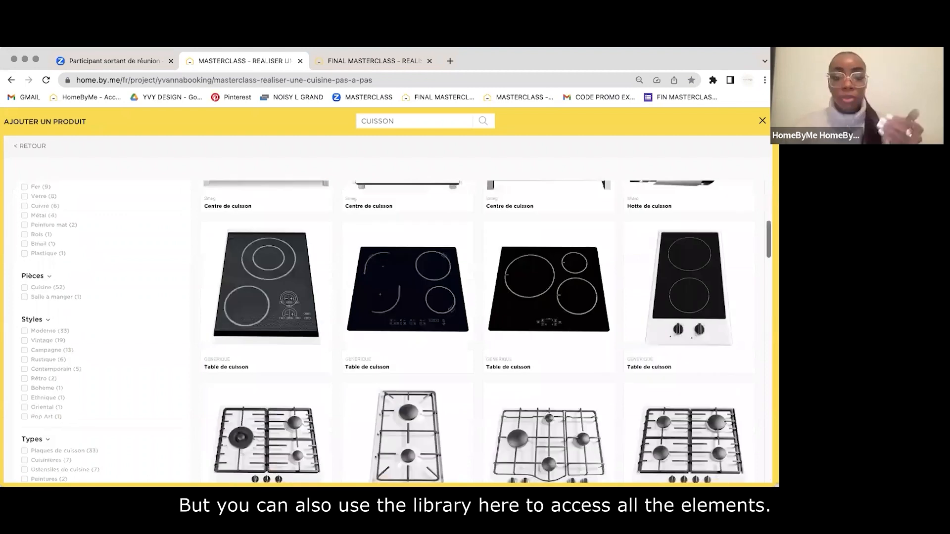
pyautogui.scroll(8, 762, 244)
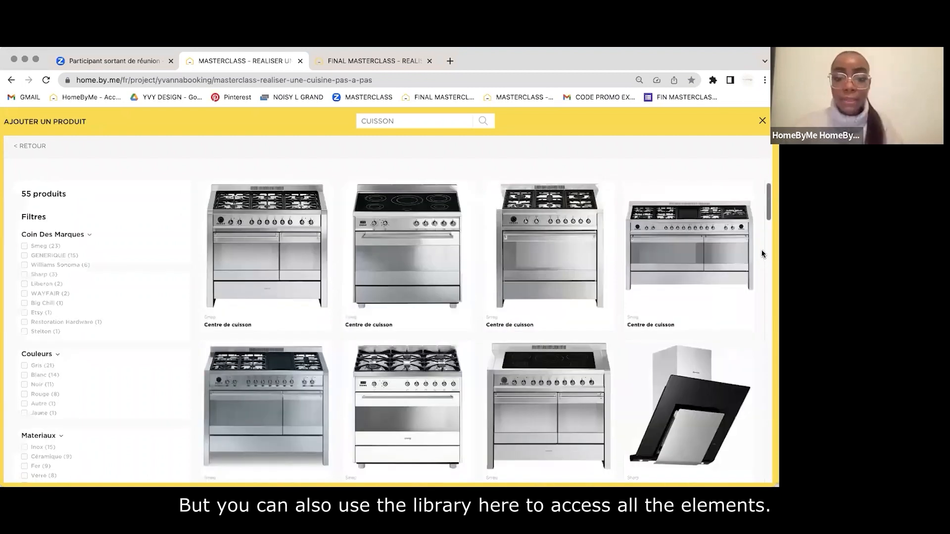
pyautogui.scroll(-10, 586, 295)
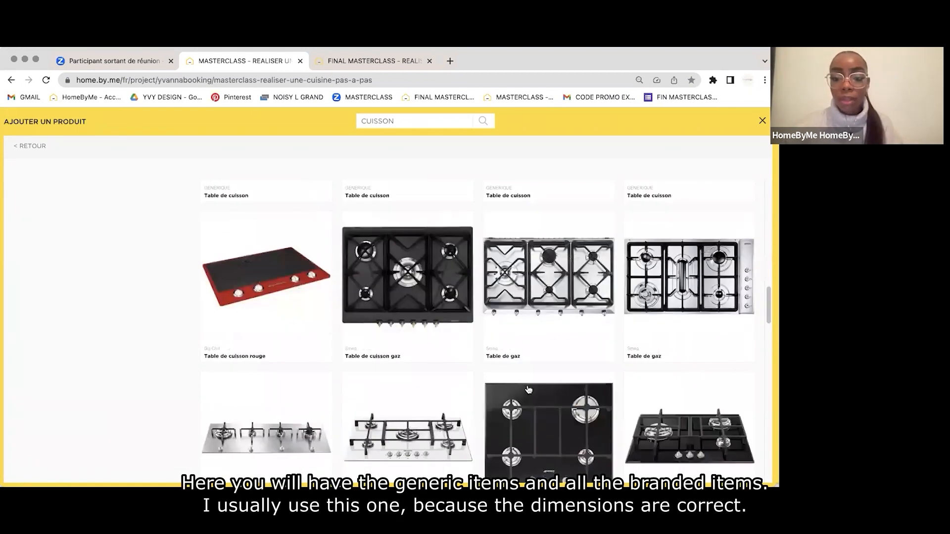
pyautogui.scroll(-7, 528, 390)
pyautogui.click(684, 279)
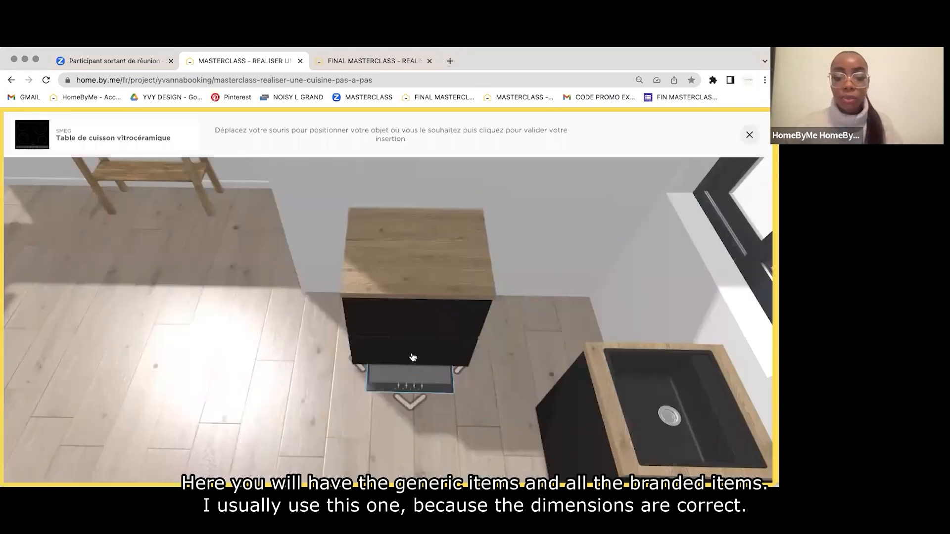
# Place the Smeg hob, raise it to worktop height and position it on top of the two-drawer cabinet.
pyautogui.click(413, 348)
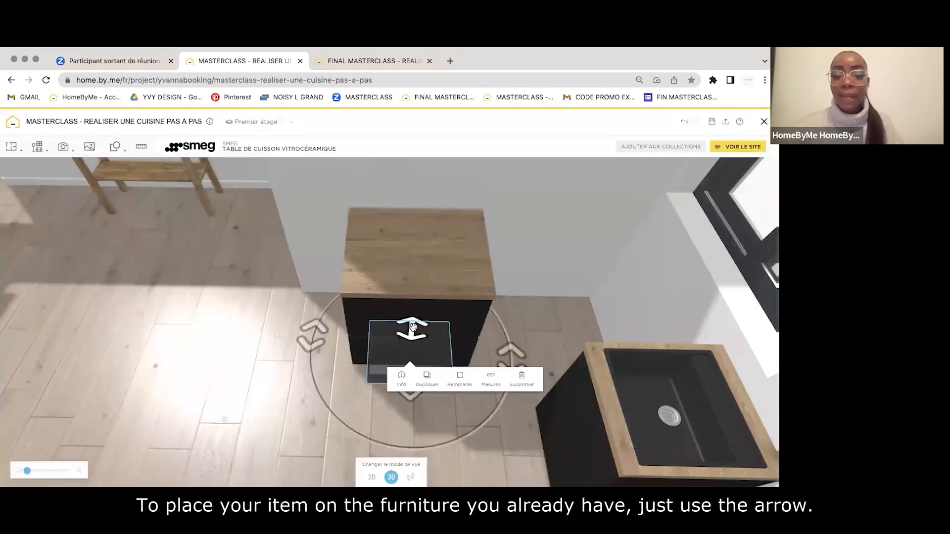
pyautogui.moveTo(413, 326); pyautogui.dragTo(415, 223)
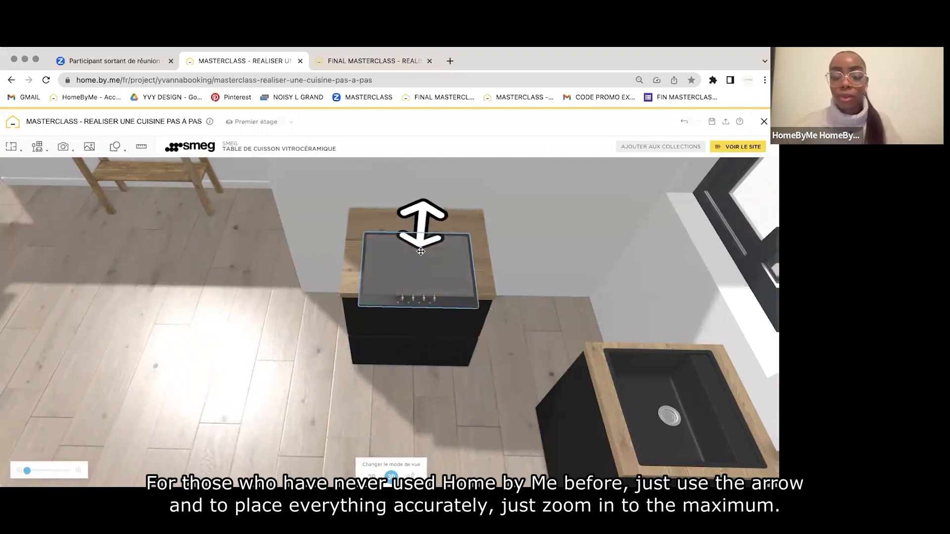
pyautogui.click(421, 252)
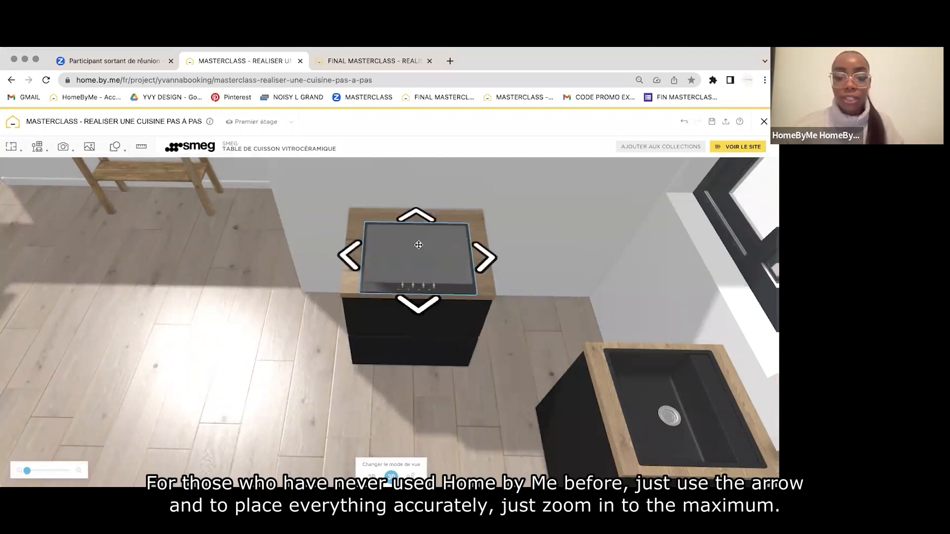
pyautogui.click(257, 299)
pyautogui.moveTo(269, 303)
pyautogui.mouseDown()
pyautogui.moveTo(278, 289)
pyautogui.moveTo(277, 308)
pyautogui.mouseUp()
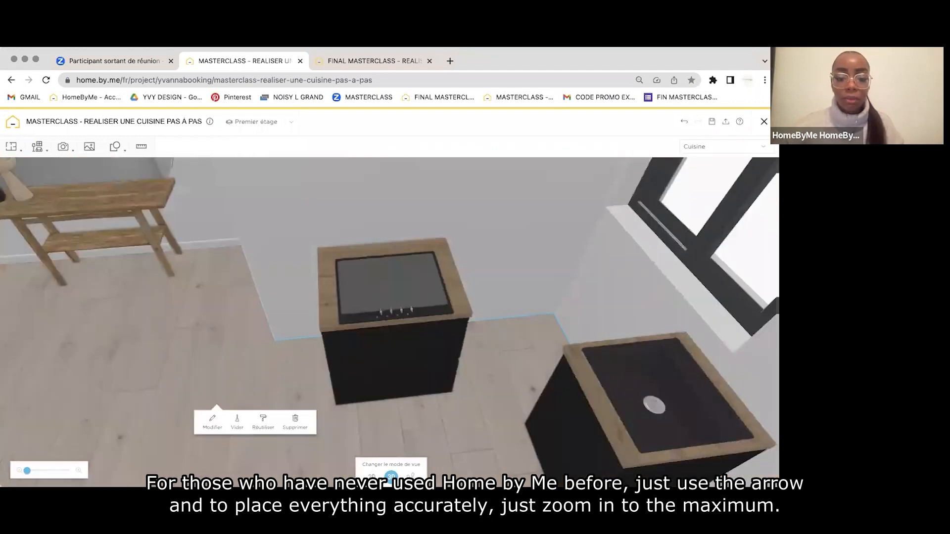
# In the 2D plan, move the two-drawer cabinet flush against the partition wall and shift the hob along with it.
pyautogui.click(371, 477)
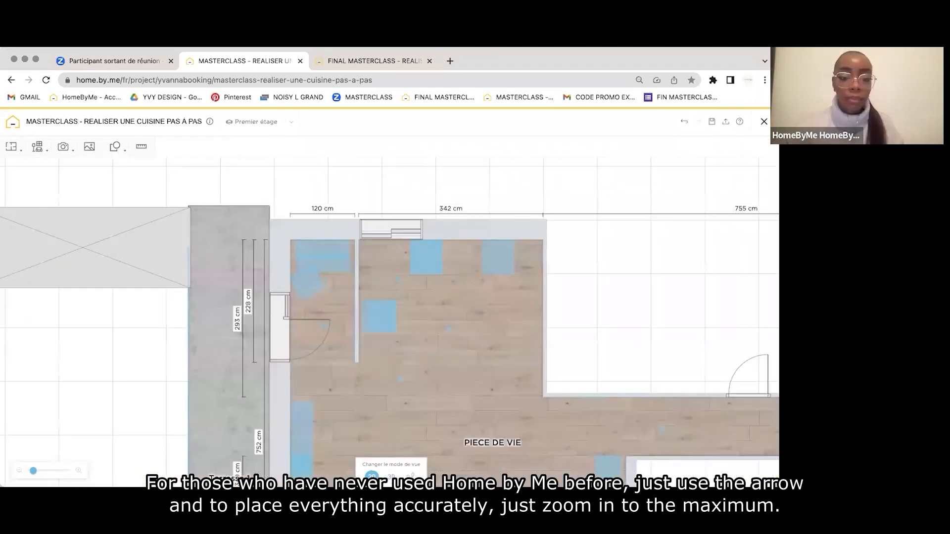
pyautogui.scroll(10, 505, 297)
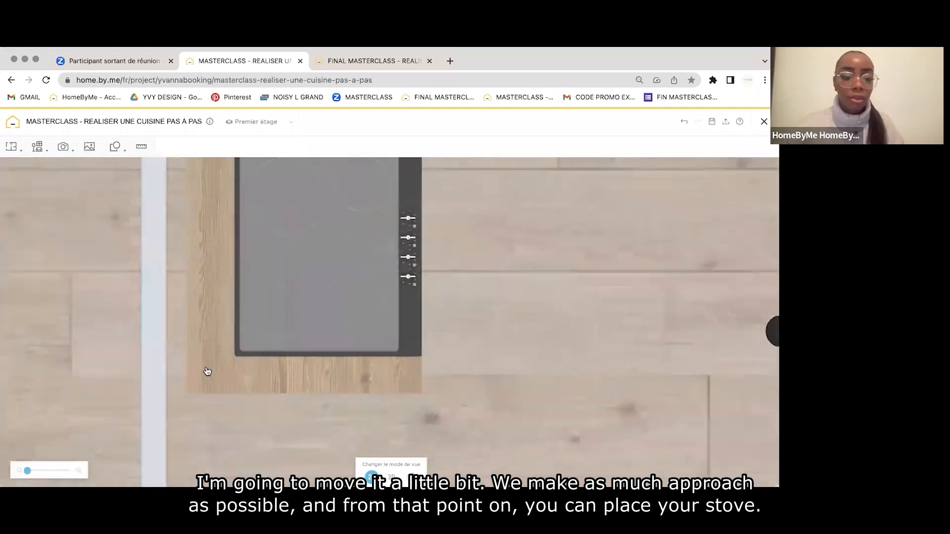
pyautogui.moveTo(214, 352); pyautogui.dragTo(196, 352)
pyautogui.moveTo(415, 289); pyautogui.dragTo(385, 288)
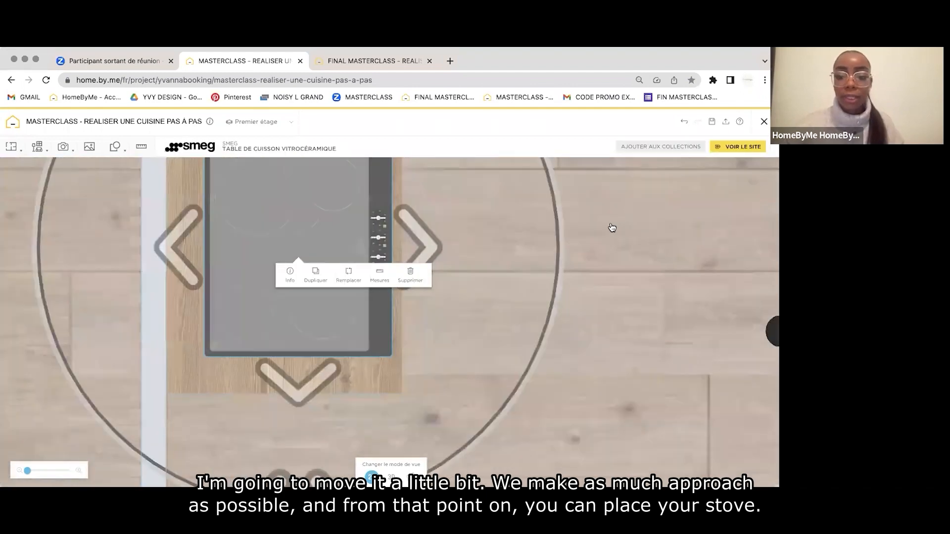
pyautogui.moveTo(613, 227); pyautogui.dragTo(546, 317)
# Examine the Réfrigérateur américain in the FINAL MASTERCLASS project in 3D, checking its dimensions and style options.
pyautogui.click(390, 475)
pyautogui.moveTo(361, 246); pyautogui.dragTo(342, 55)
pyautogui.click(386, 61)
pyautogui.moveTo(232, 197); pyautogui.dragTo(498, 254)
pyautogui.click(499, 254)
pyautogui.click(563, 287)
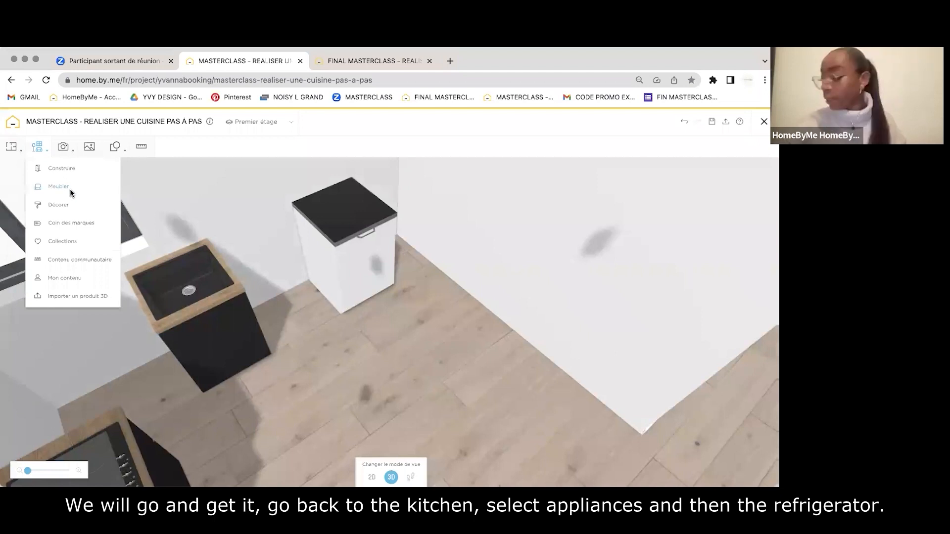
# Browse the kitchen Réfrigérateurs & Congélateurs in the MASTERCLASS project's catalogue and filter them by the GENERIQUE brand.
pyautogui.click(70, 189)
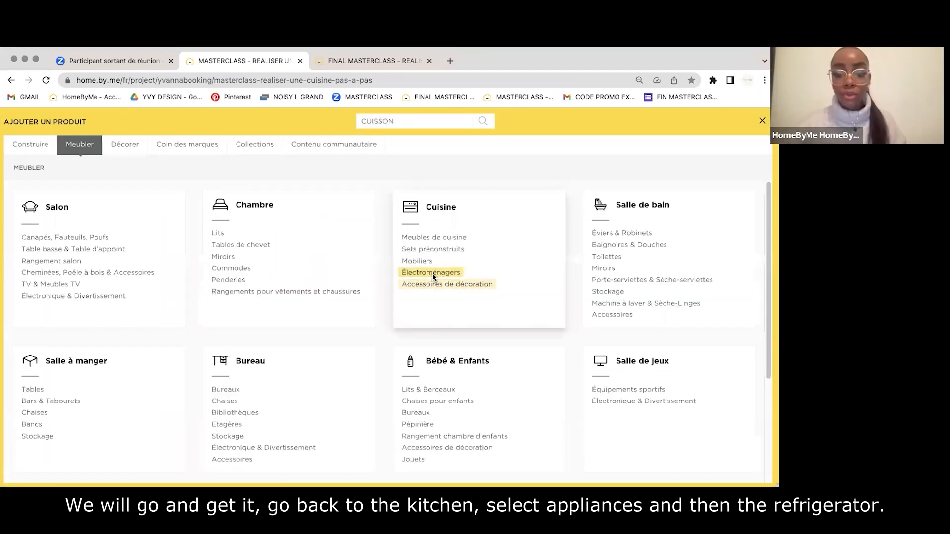
pyautogui.click(432, 273)
pyautogui.click(364, 273)
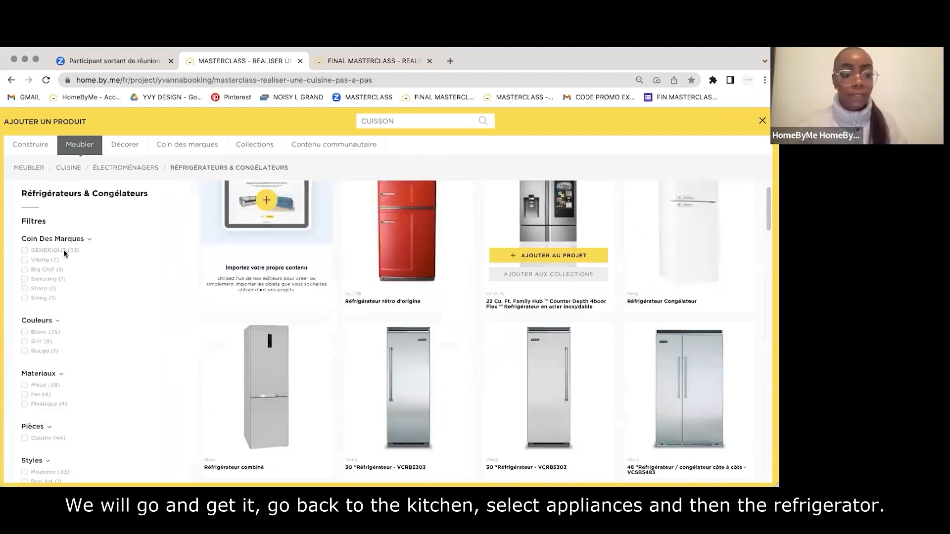
pyautogui.click(44, 245)
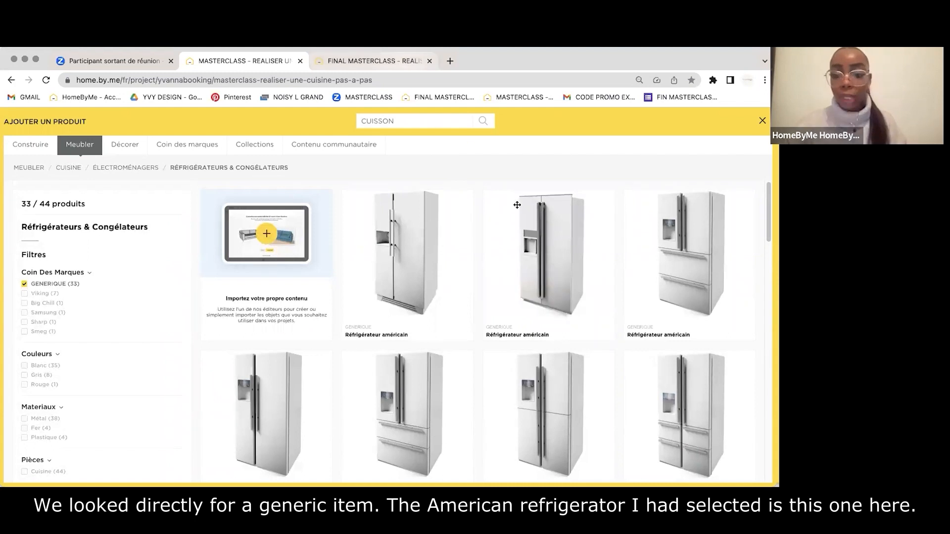
# Compare the catalogue models with the FINAL MASTERCLASS refrigerator and add the GENERIQUE Réfrigérateur américain with four lower drawers to the MASTERCLASS project.
pyautogui.click(372, 62)
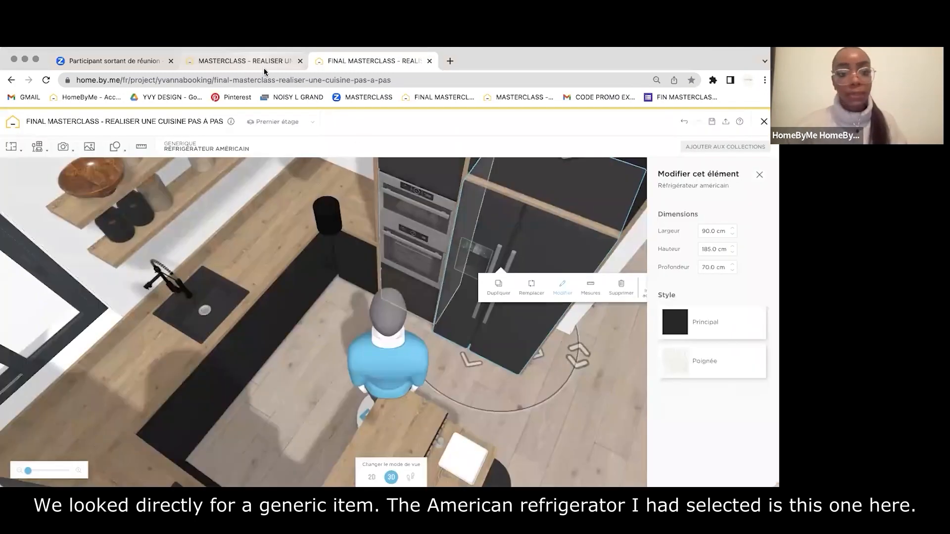
pyautogui.scroll(-1, 433, 279)
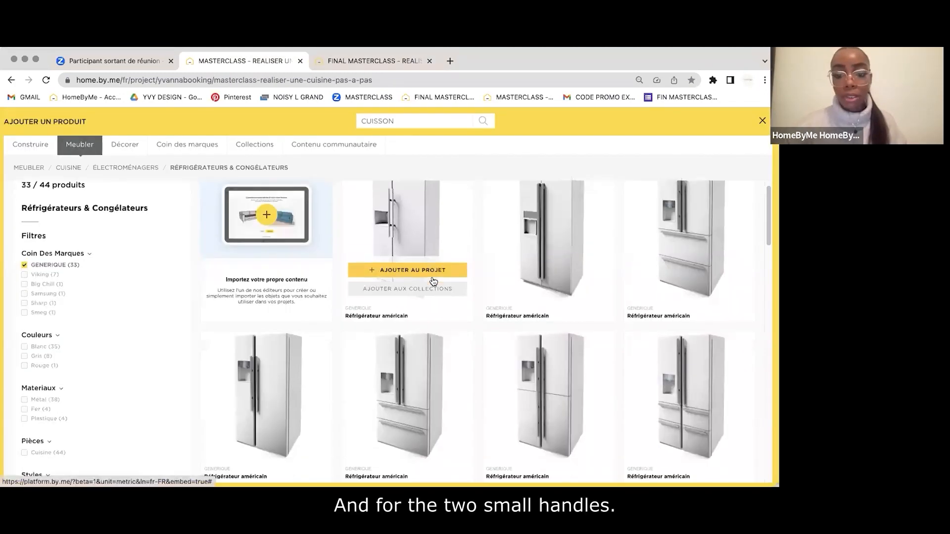
pyautogui.click(393, 58)
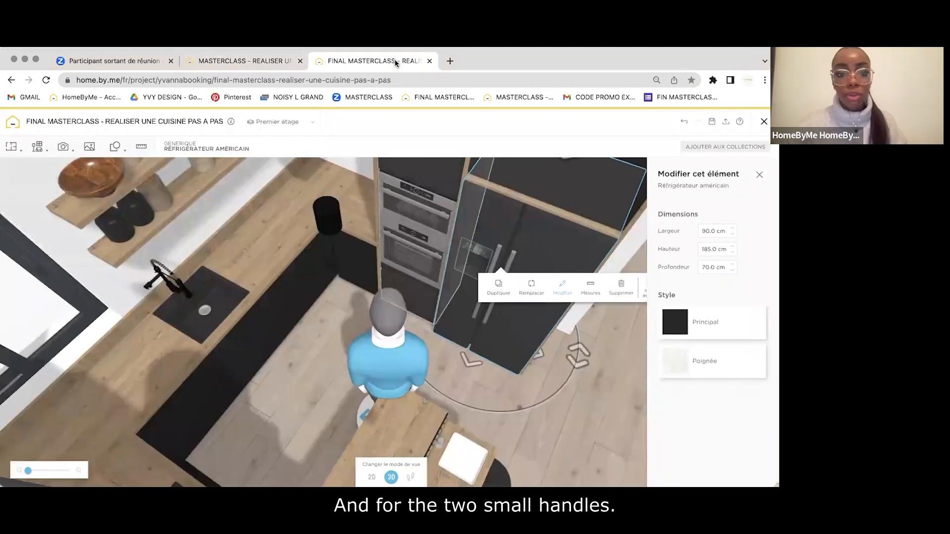
pyautogui.click(248, 63)
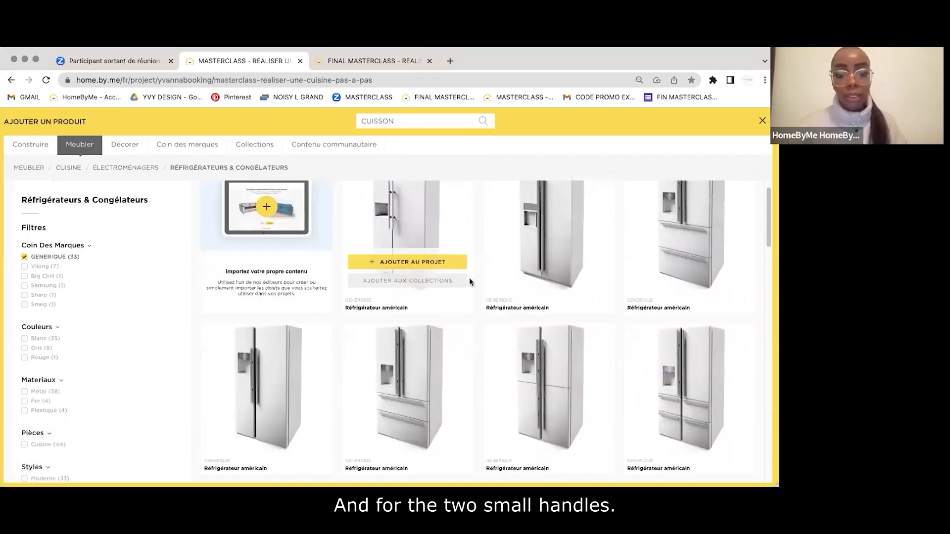
pyautogui.scroll(-1, 504, 234)
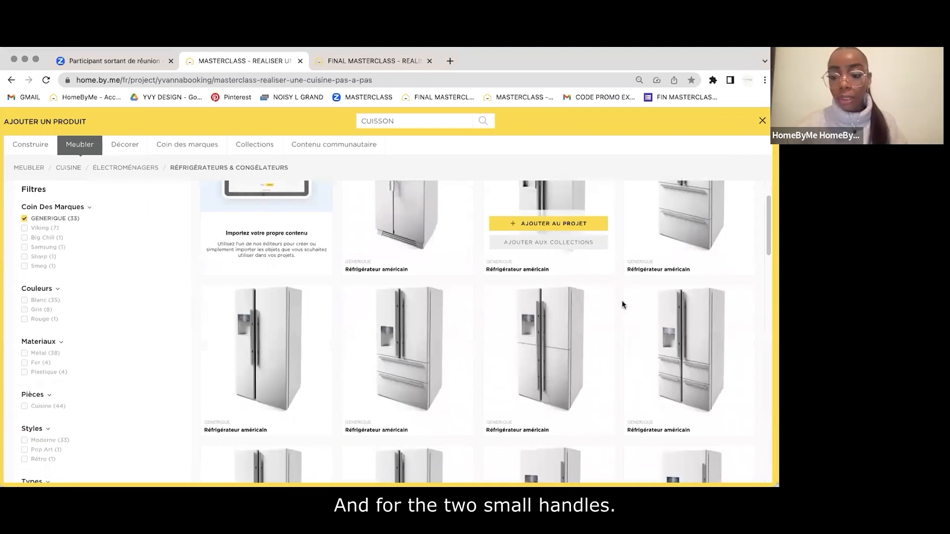
pyautogui.click(649, 358)
# Set the American refrigerator's width to 90 cm and its height to 185 cm.
pyautogui.click(440, 386)
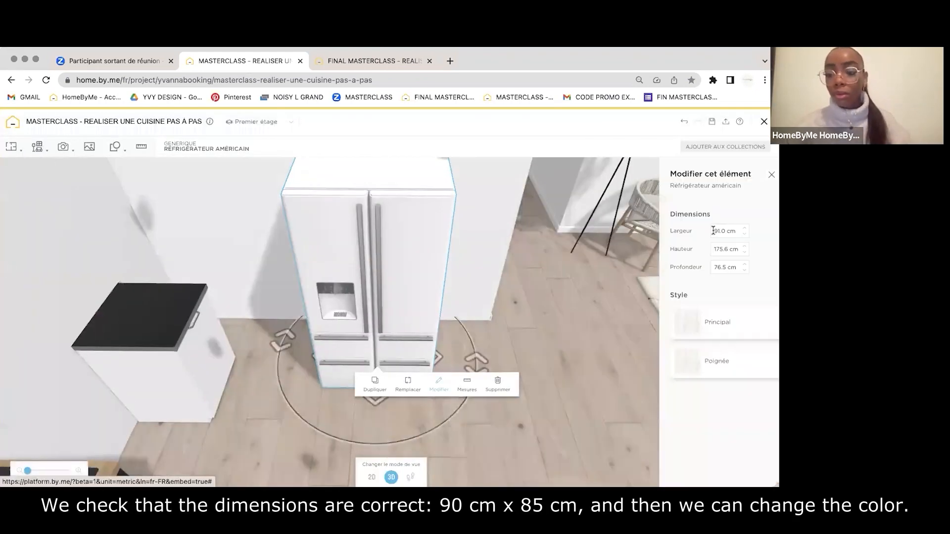
pyautogui.write('90')
pyautogui.click(715, 249)
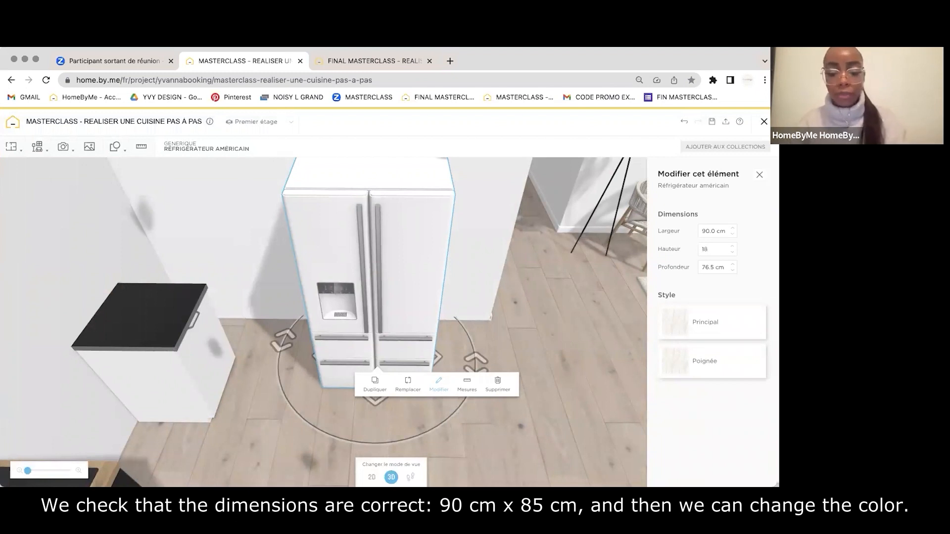
pyautogui.press('Return')
# Change the refrigerator's Principal finish to black Peinture mat.
pyautogui.click(706, 322)
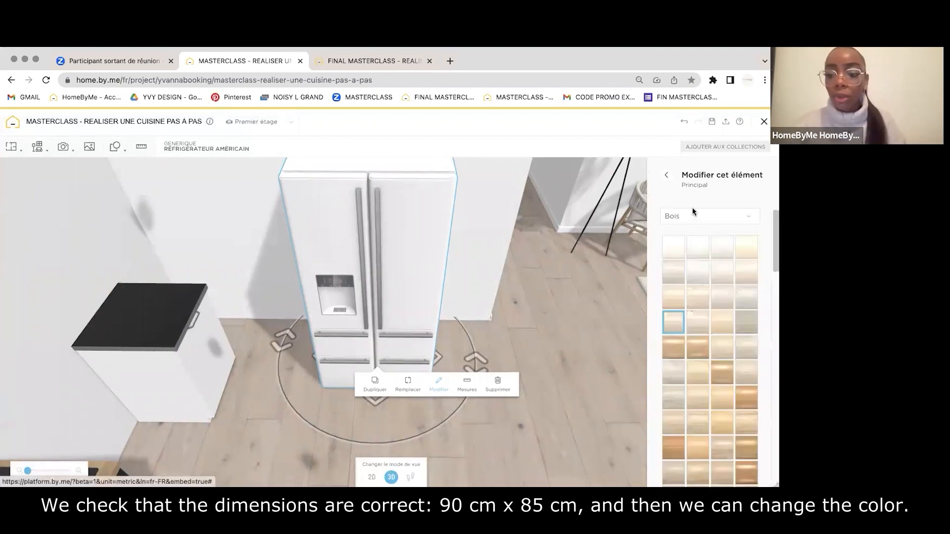
pyautogui.click(692, 213)
pyautogui.click(687, 261)
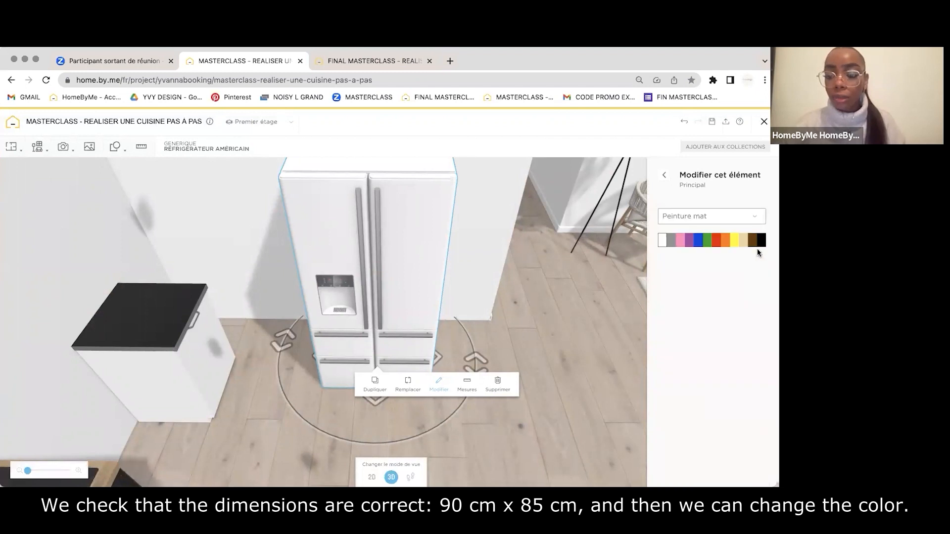
pyautogui.click(672, 269)
pyautogui.click(664, 175)
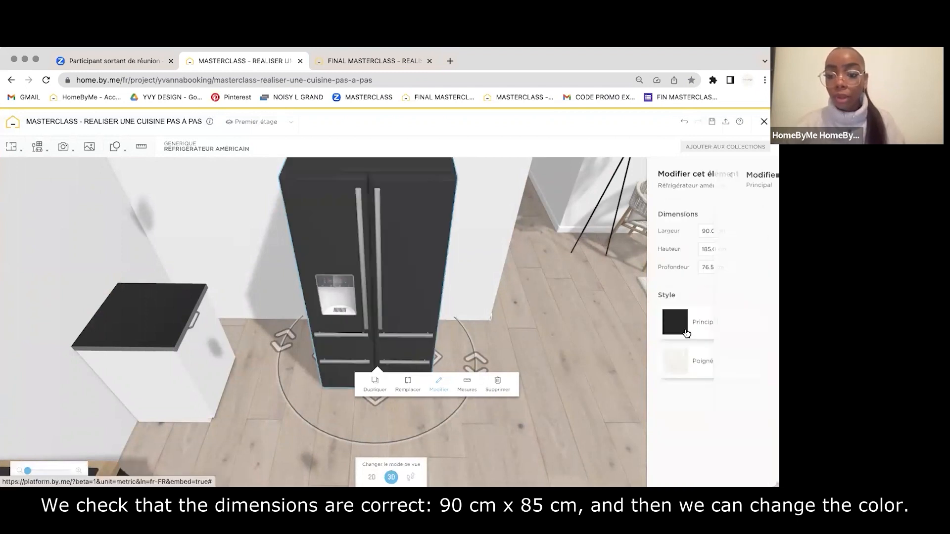
# Give the refrigerator's Poignée a Métal finish after checking the FINAL MASTERCLASS model, and place the refrigerator against the wall.
pyautogui.click(676, 362)
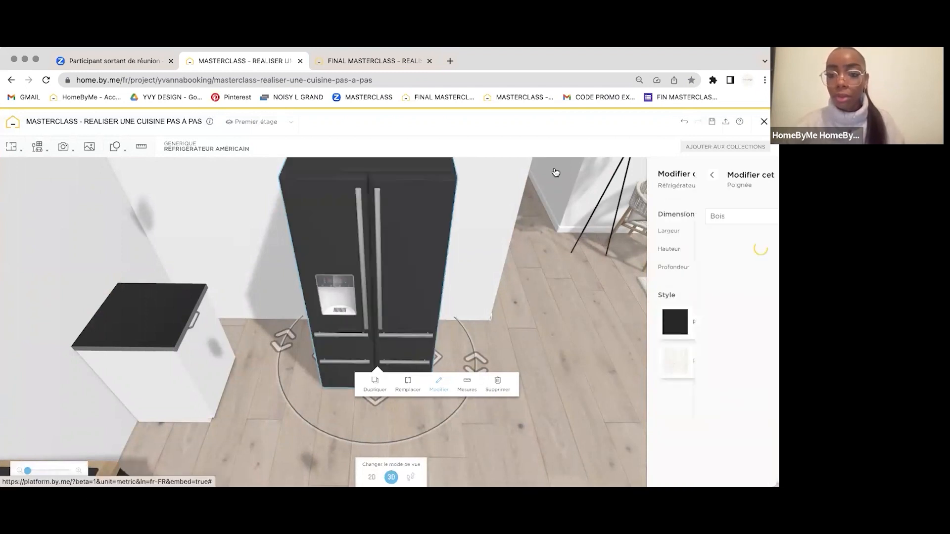
pyautogui.click(404, 67)
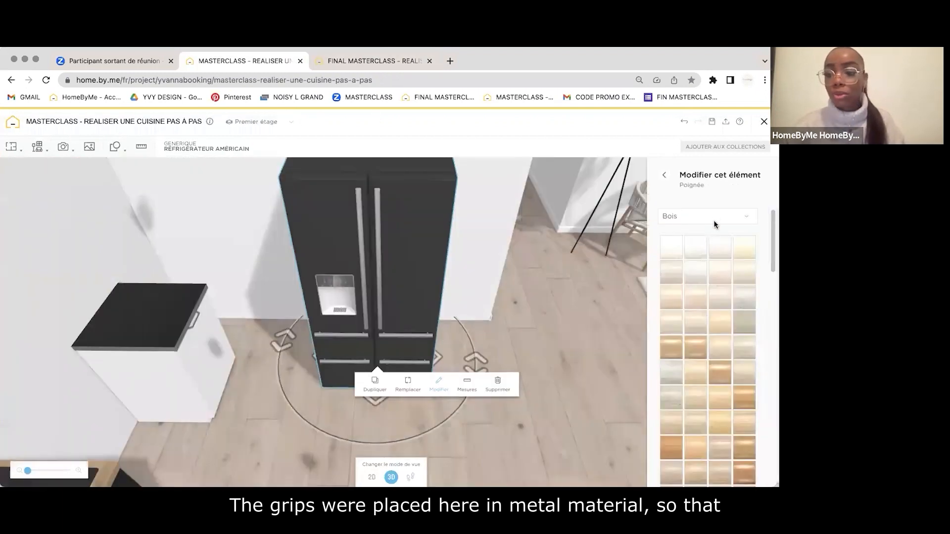
pyautogui.click(715, 218)
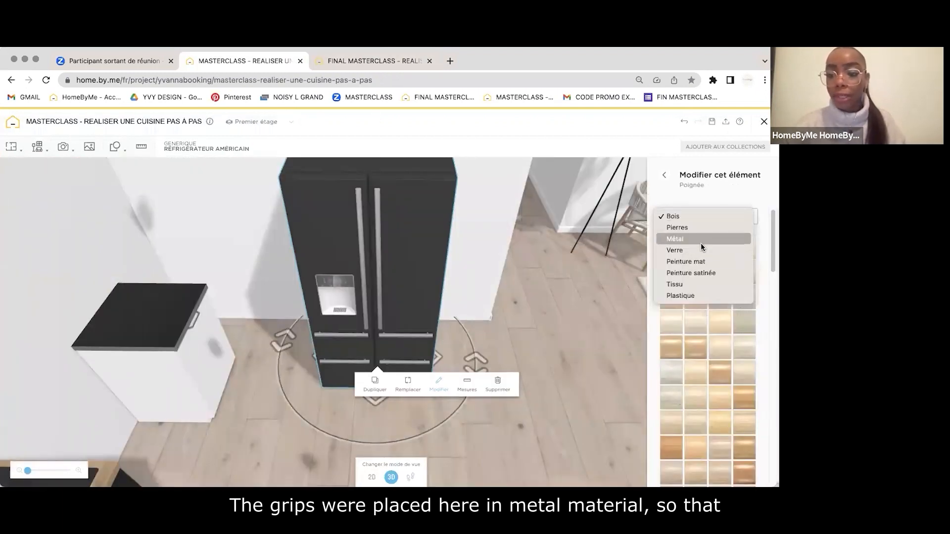
pyautogui.click(701, 247)
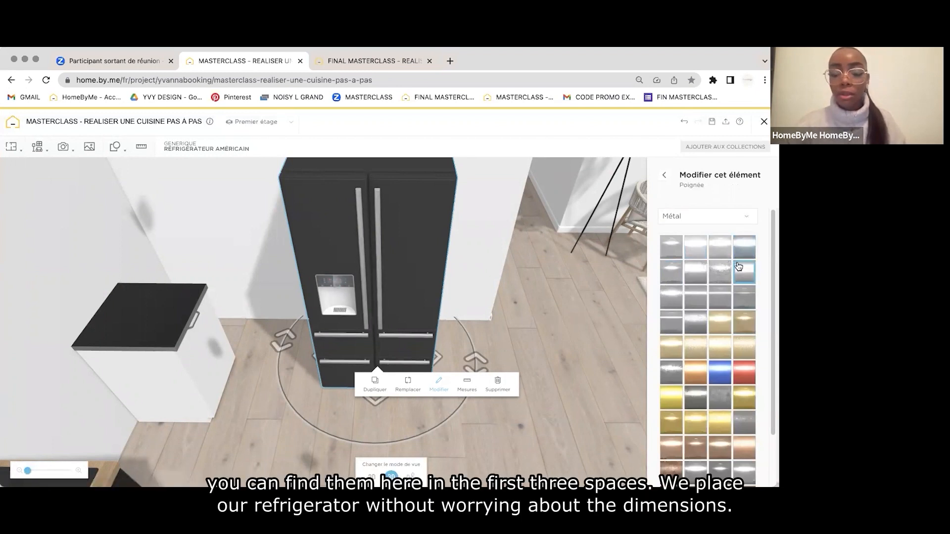
pyautogui.moveTo(416, 315); pyautogui.dragTo(407, 277)
pyautogui.click(498, 320)
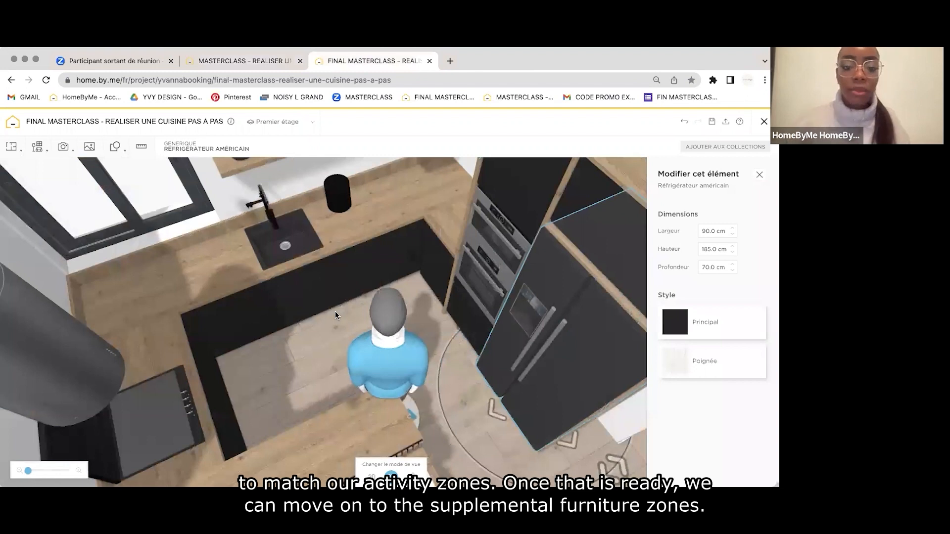
# Review the FINAL MASTERCLASS kitchen in 3D, and search the MASTERCLASS project's catalogue for COLONNE, browsing the results for an oven column.
pyautogui.moveTo(334, 316); pyautogui.dragTo(358, 249)
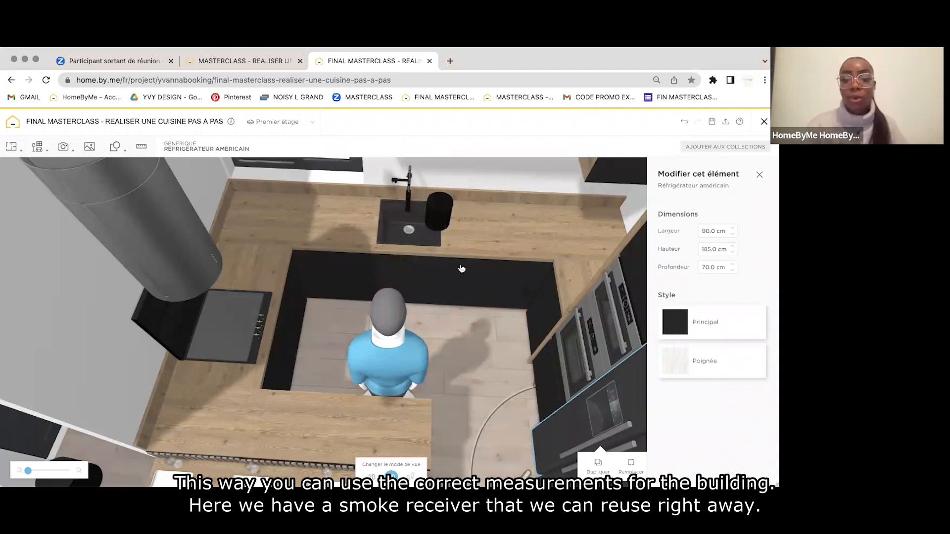
pyautogui.moveTo(461, 269); pyautogui.dragTo(391, 218)
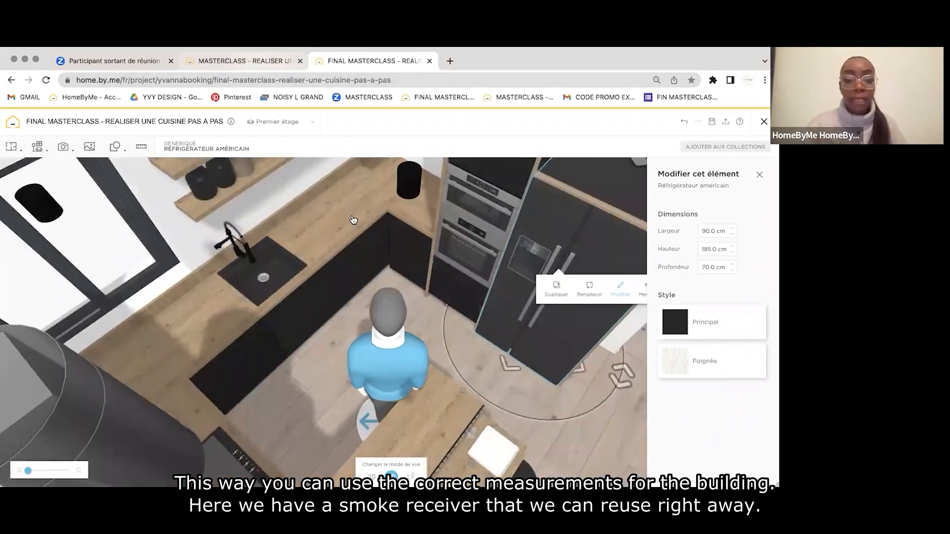
pyautogui.click(245, 61)
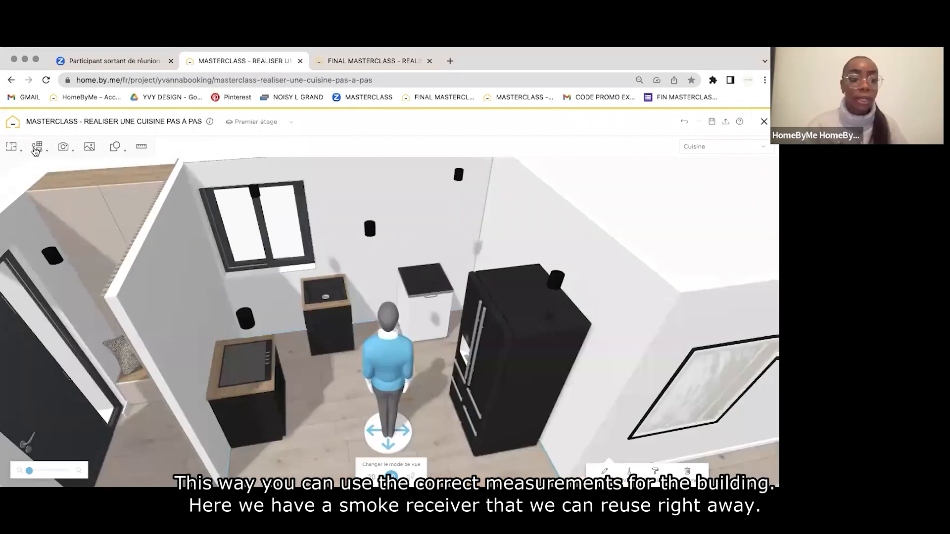
pyautogui.click(37, 148)
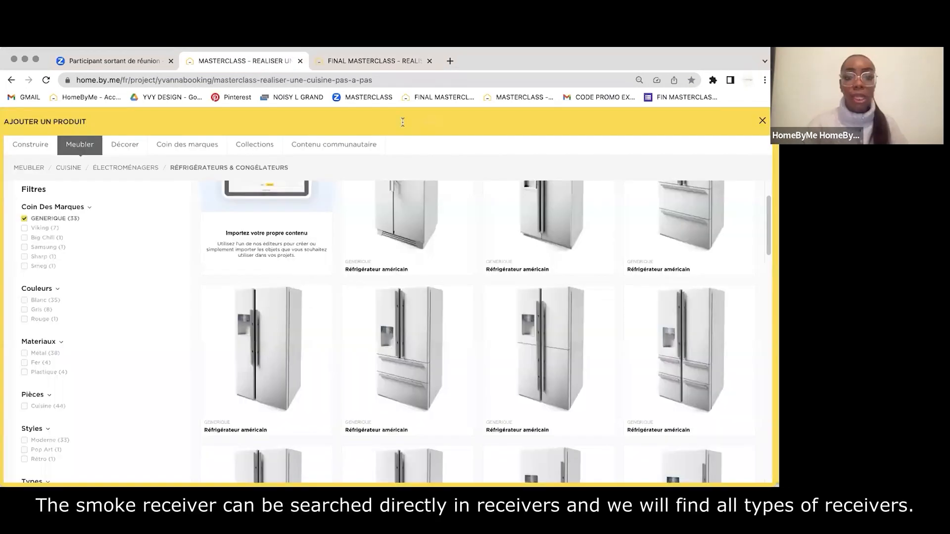
pyautogui.write('COLONNE')
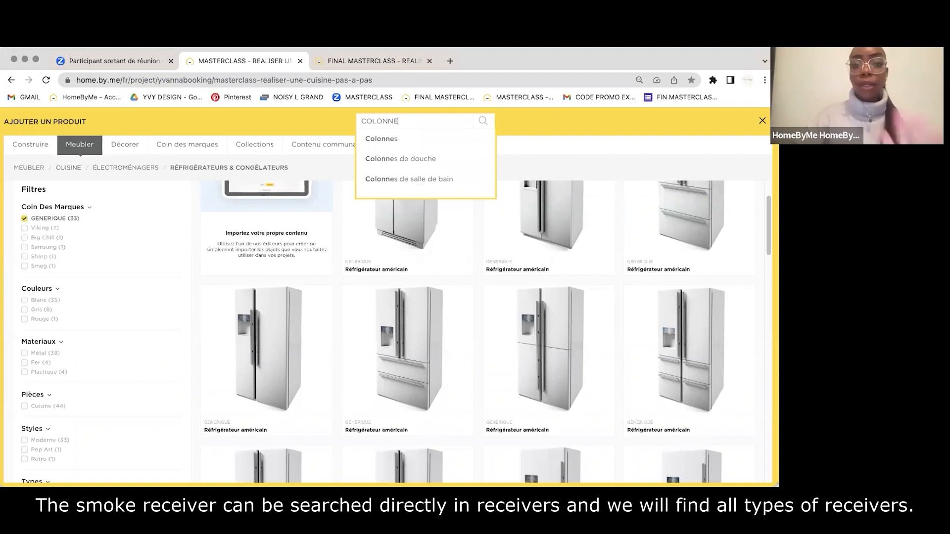
pyautogui.press('Return')
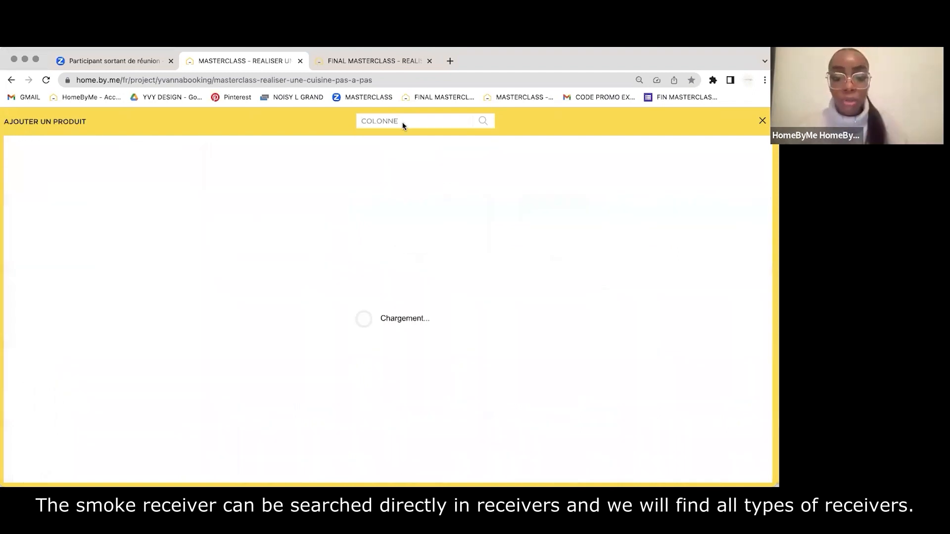
pyautogui.scroll(-3, 352, 292)
pyautogui.scroll(-8, 351, 292)
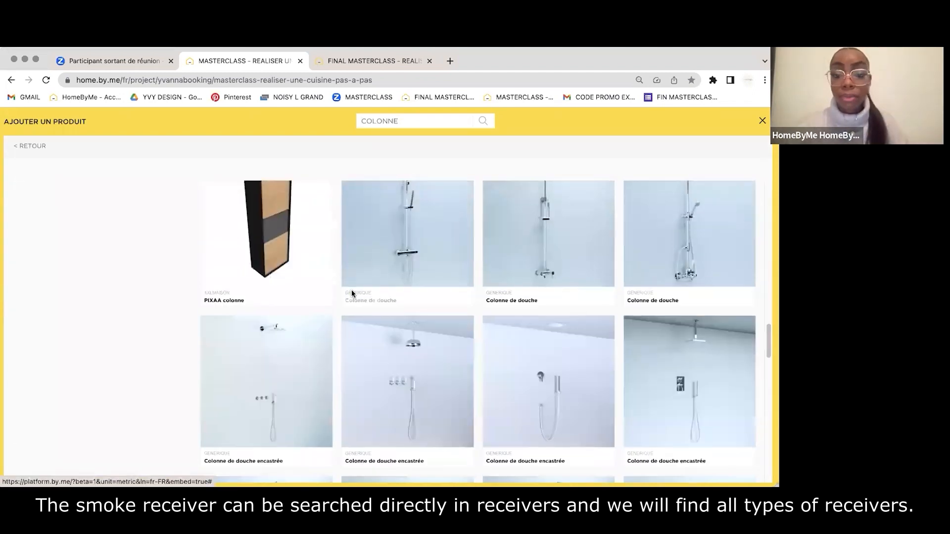
pyautogui.scroll(3, 352, 293)
pyautogui.scroll(-10, 351, 289)
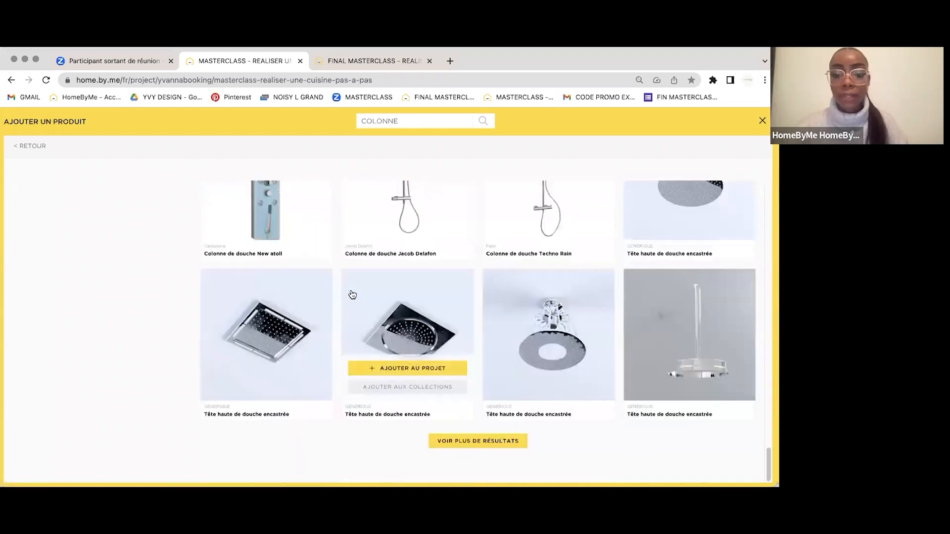
pyautogui.scroll(15, 352, 295)
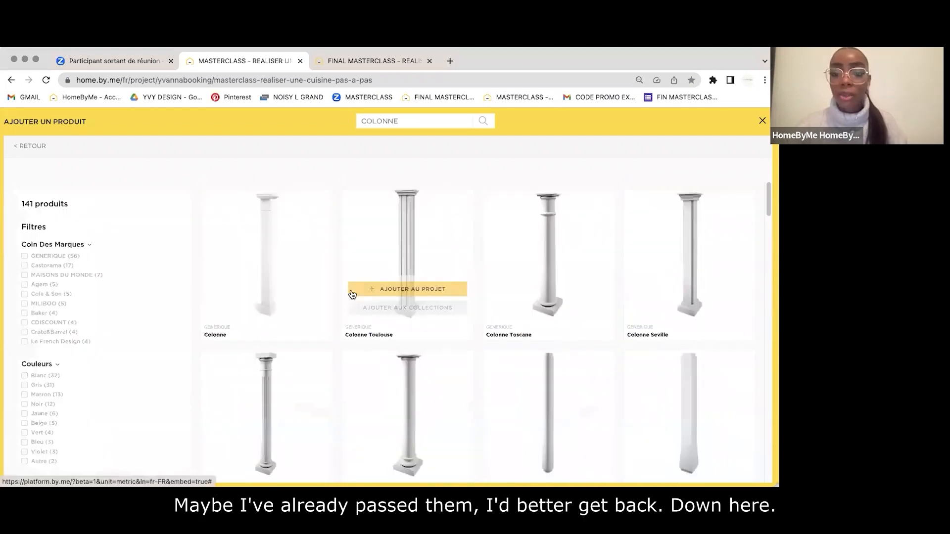
pyautogui.scroll(-15, 352, 295)
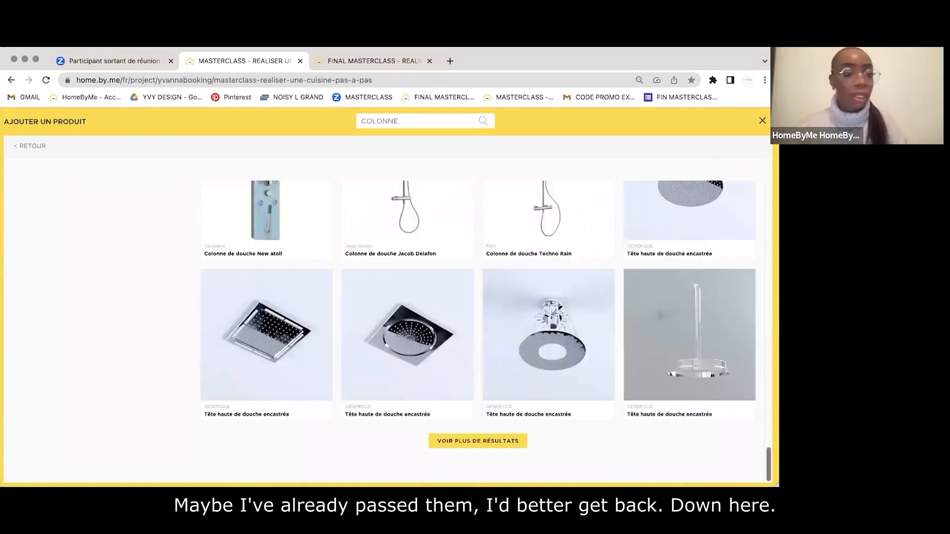
pyautogui.scroll(15, 41, 186)
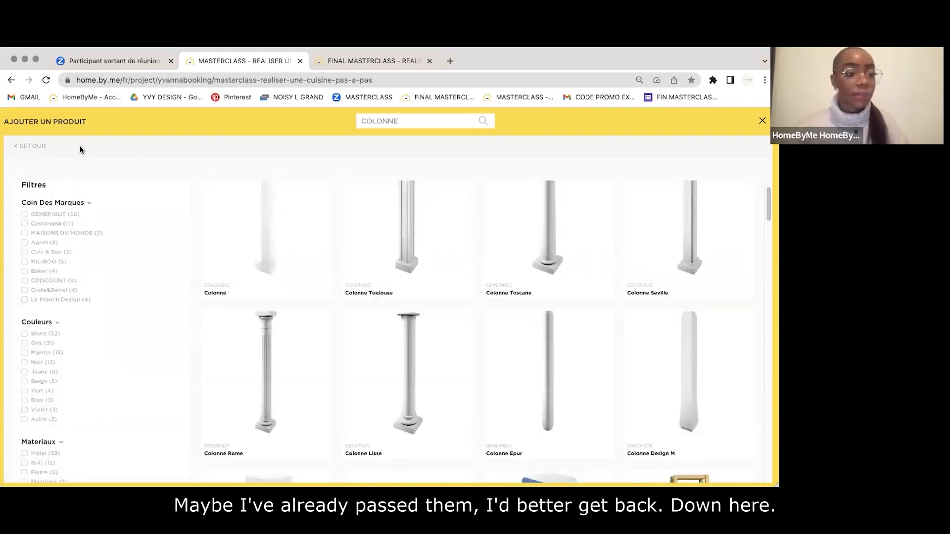
# Browse the kitchen Électroménagers category Espace de cuisson for an oven column and load more results.
pyautogui.click(28, 146)
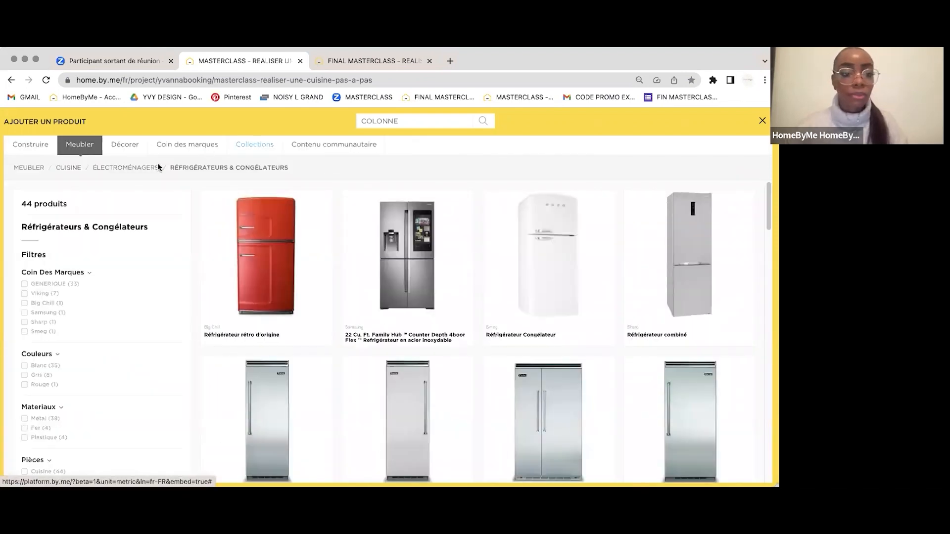
pyautogui.click(69, 168)
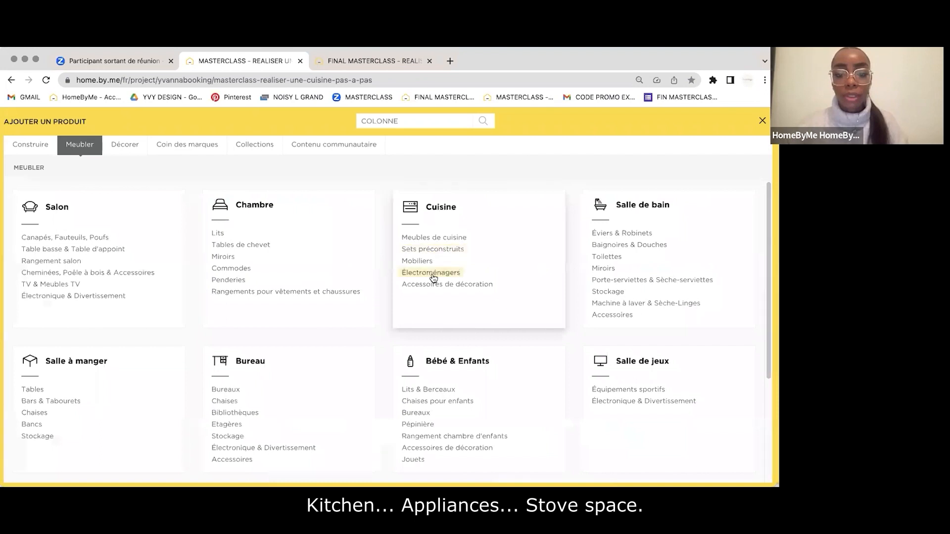
pyautogui.click(431, 274)
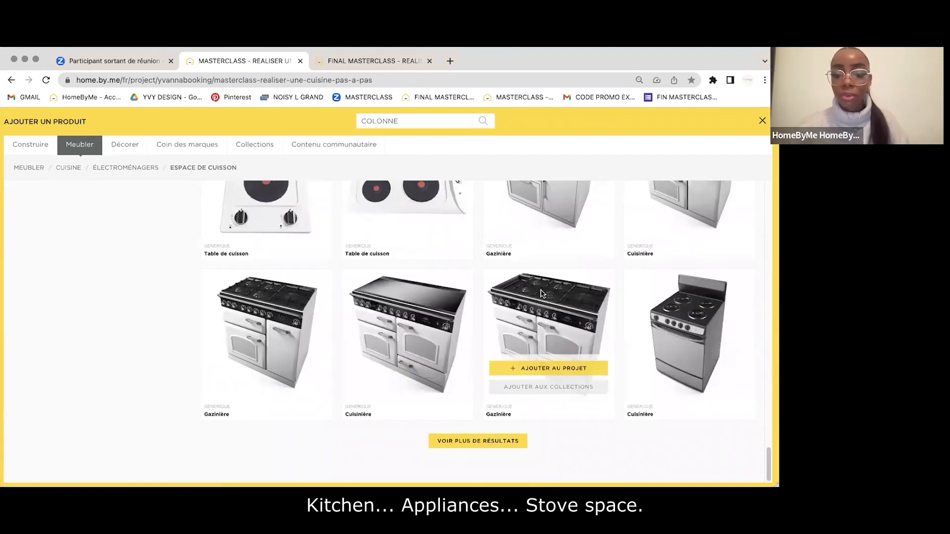
pyautogui.click(486, 441)
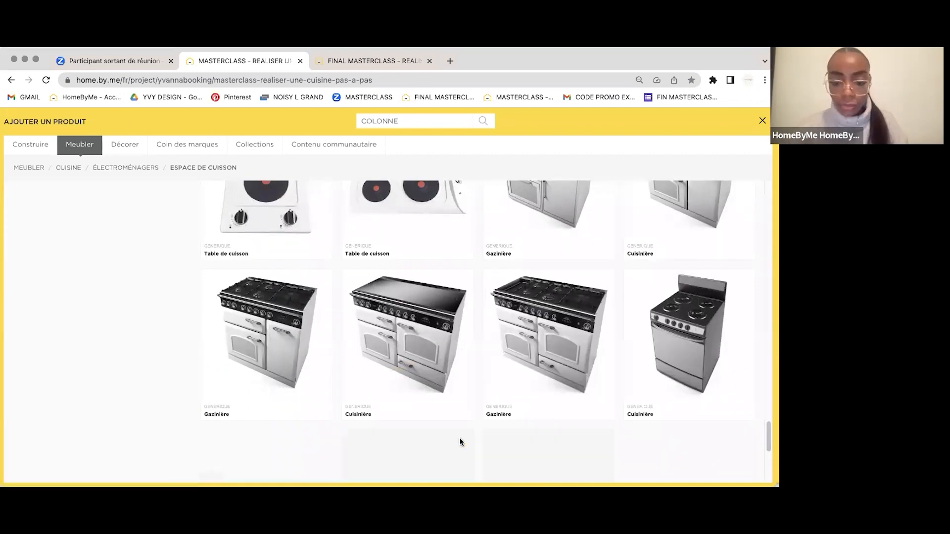
# Search the catalogue for COLONNE AVEC FOUR MICRO ONDE and place the Colonne avec four et micro-onde beside the refrigerator, checking the FINAL MASTERCLASS column.
pyautogui.click(411, 121)
pyautogui.write('AVEC FOUR MICRO ONDE')
pyautogui.press('Return')
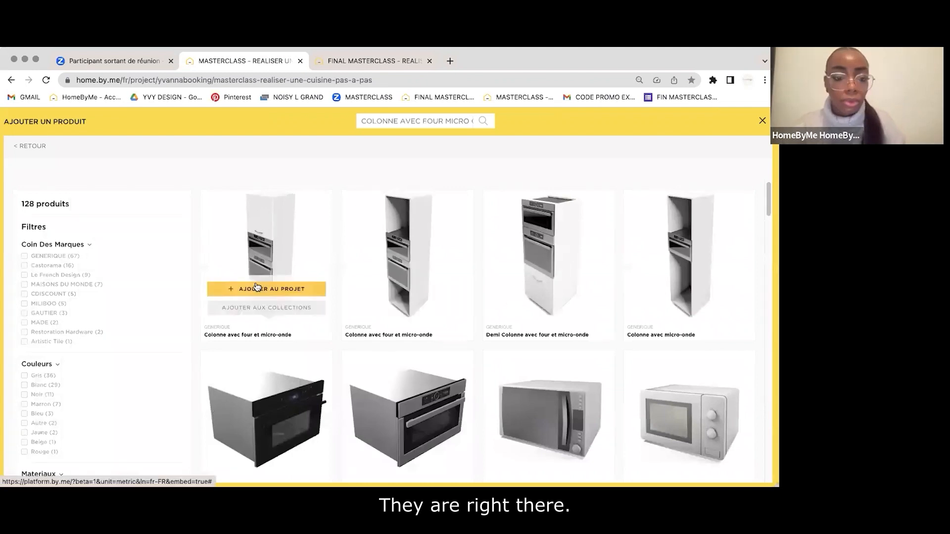
pyautogui.click(364, 303)
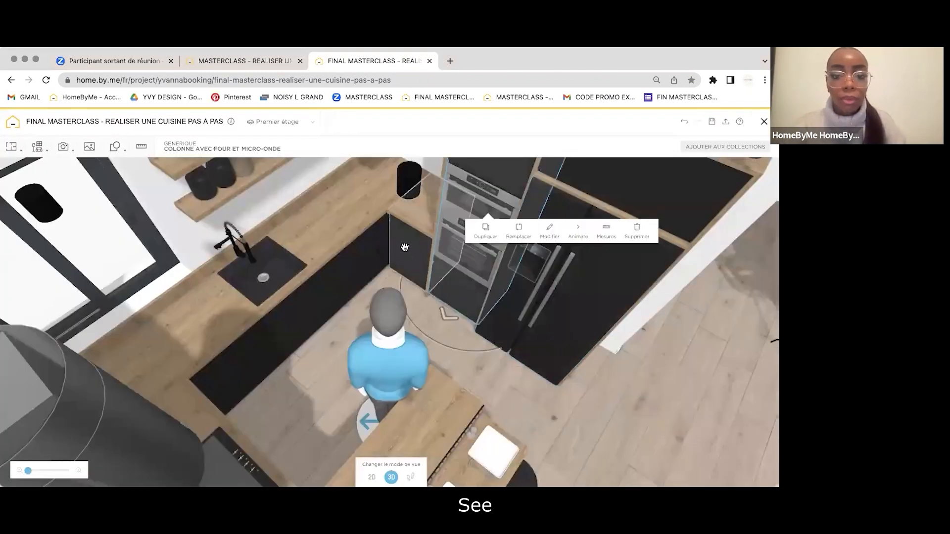
pyautogui.moveTo(404, 247); pyautogui.dragTo(399, 252)
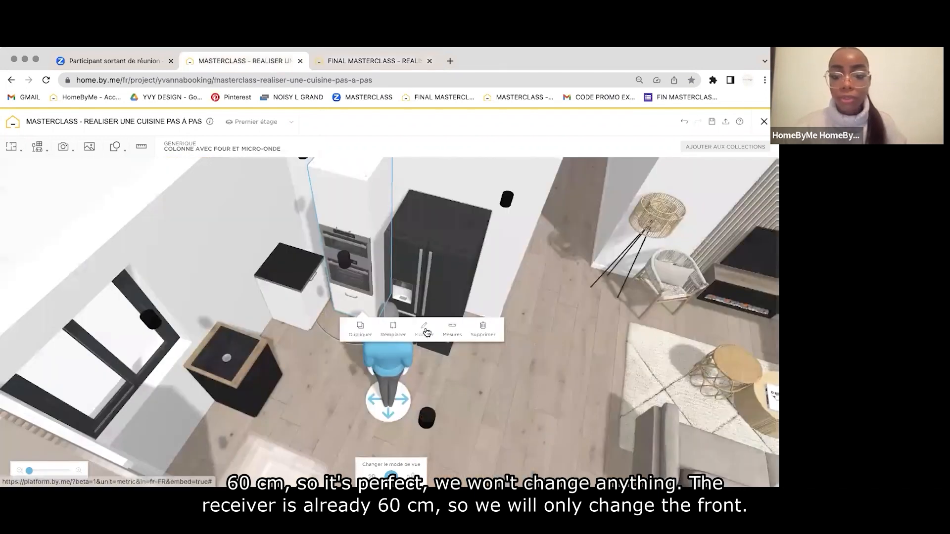
# Give the oven column's Façade and Caisson a black Peinture mat finish.
pyautogui.click(425, 330)
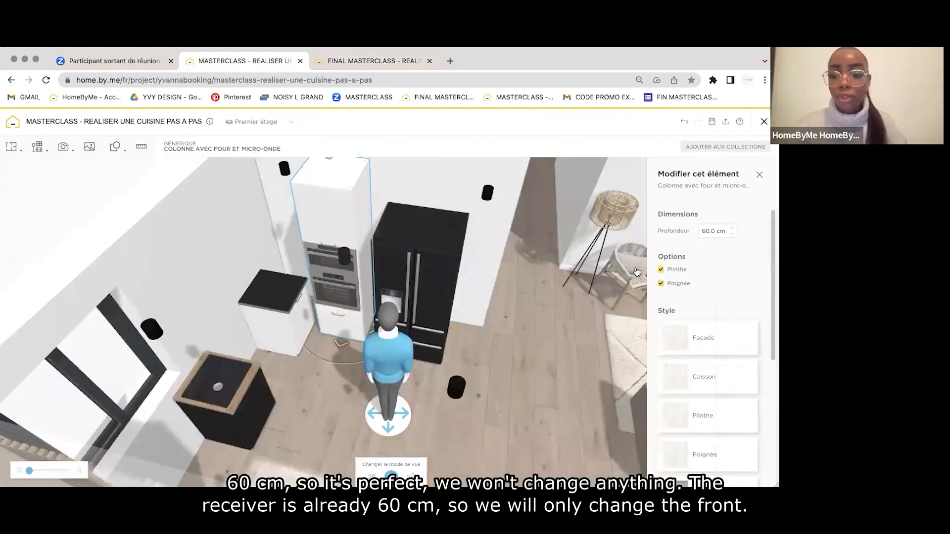
pyautogui.click(708, 337)
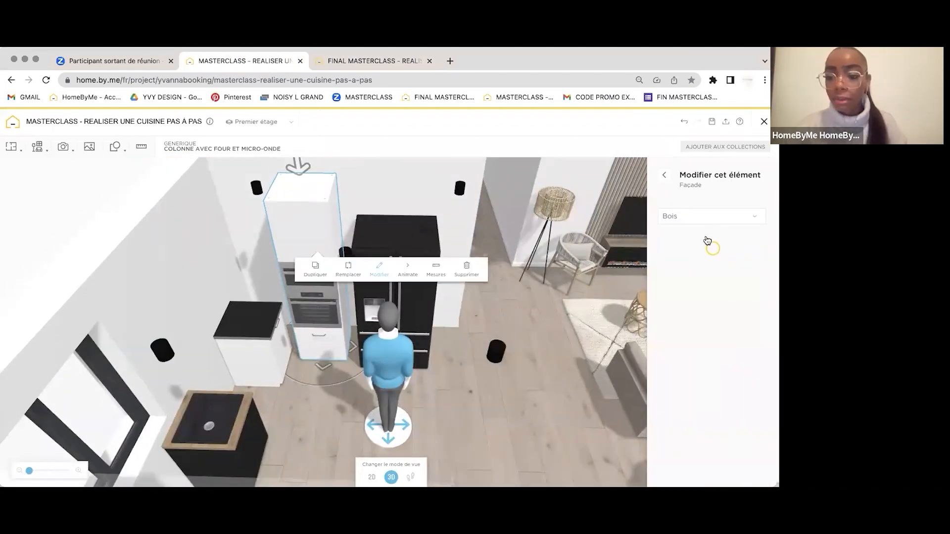
pyautogui.click(707, 216)
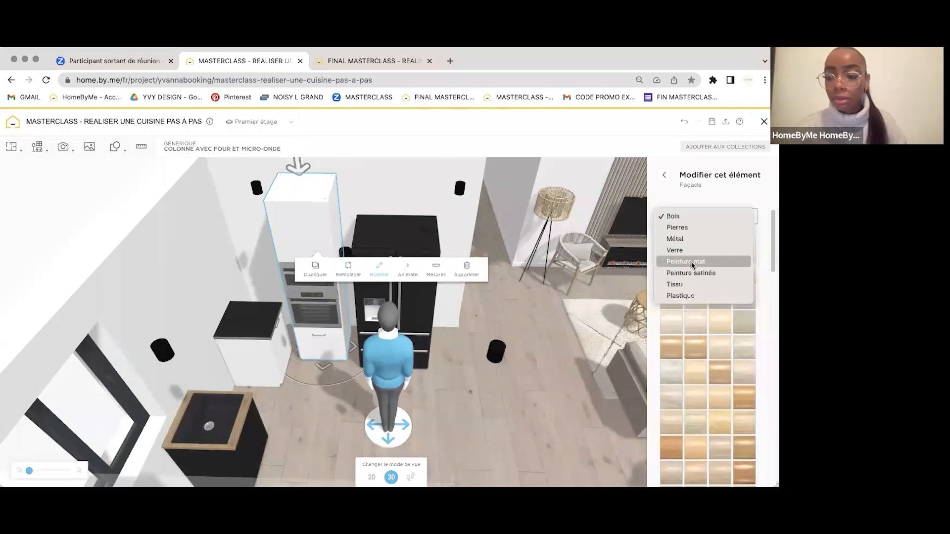
pyautogui.click(690, 260)
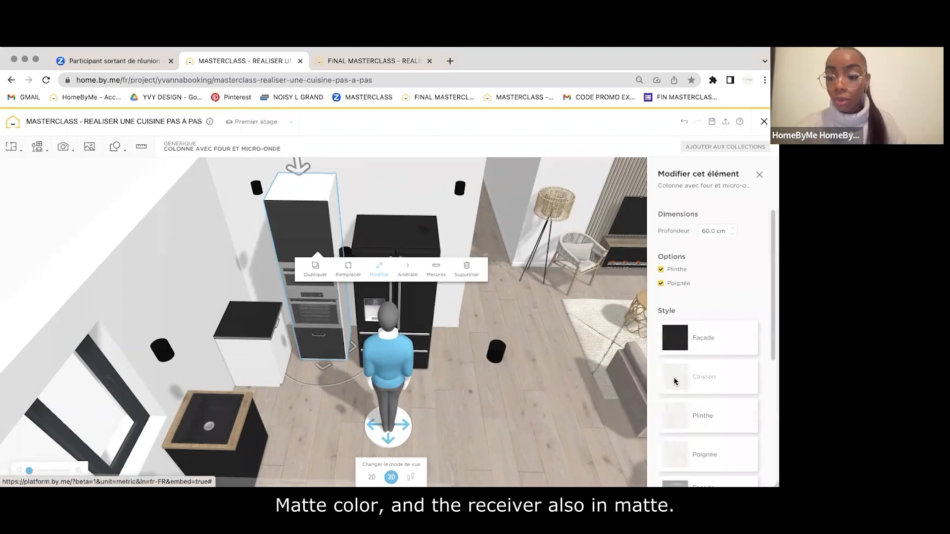
pyautogui.click(675, 374)
pyautogui.click(717, 217)
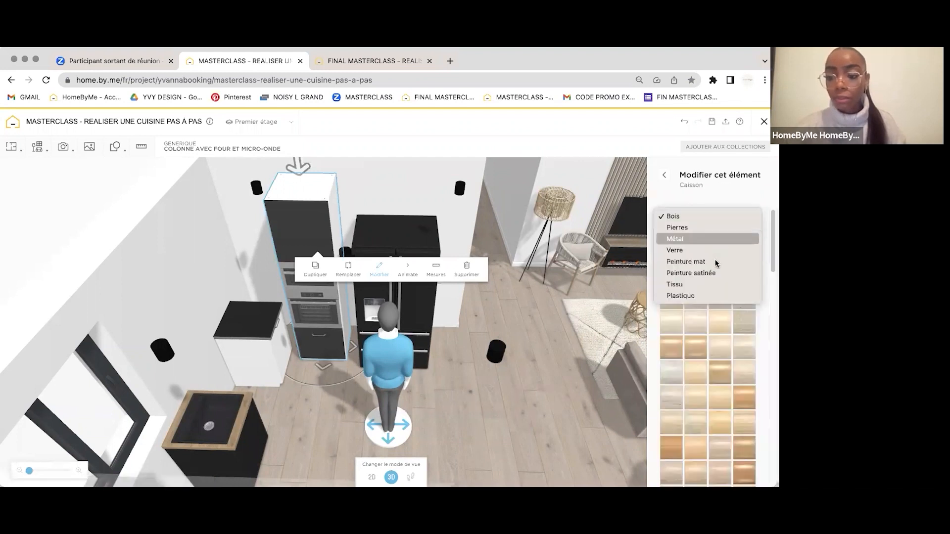
pyautogui.click(719, 261)
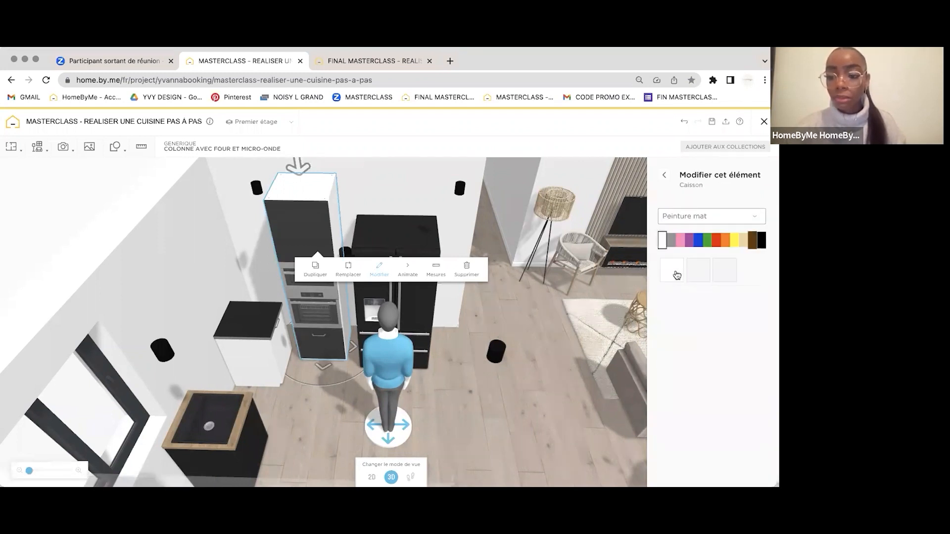
# Set the oven column's Plinthe to a black Peinture mat finish.
pyautogui.click(675, 418)
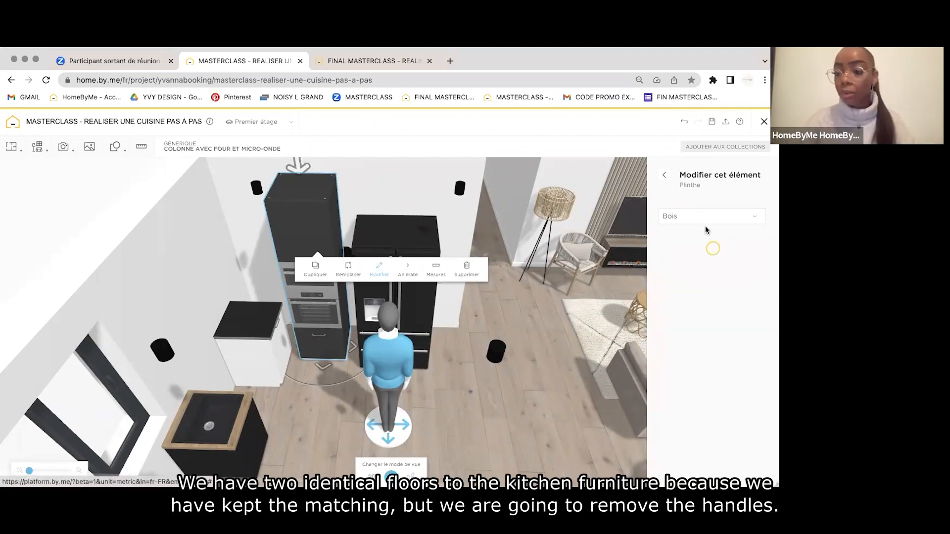
pyautogui.click(707, 220)
pyautogui.click(717, 261)
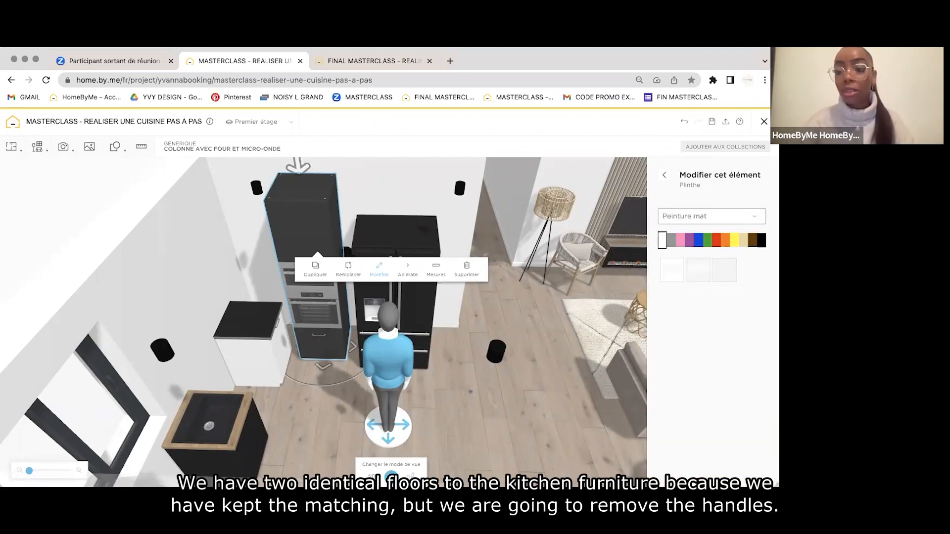
pyautogui.click(681, 272)
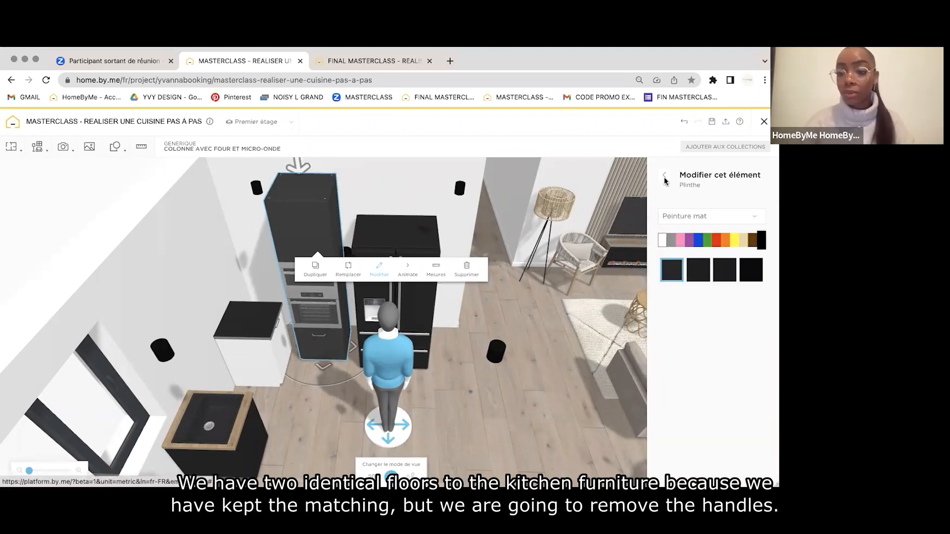
pyautogui.click(665, 177)
# Remove the oven column's visible door handles by giving it a handleless Style de porte.
pyautogui.scroll(-2, 692, 375)
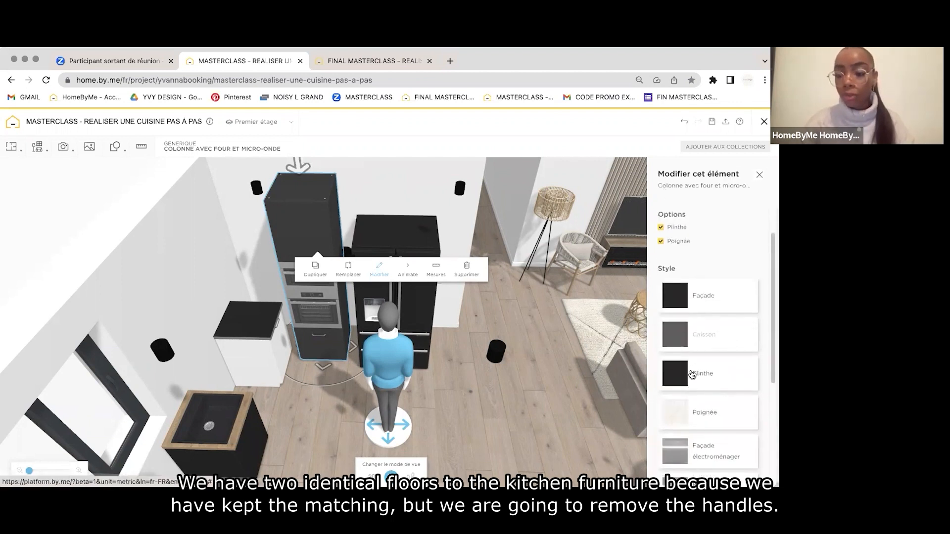
pyautogui.scroll(-3, 686, 384)
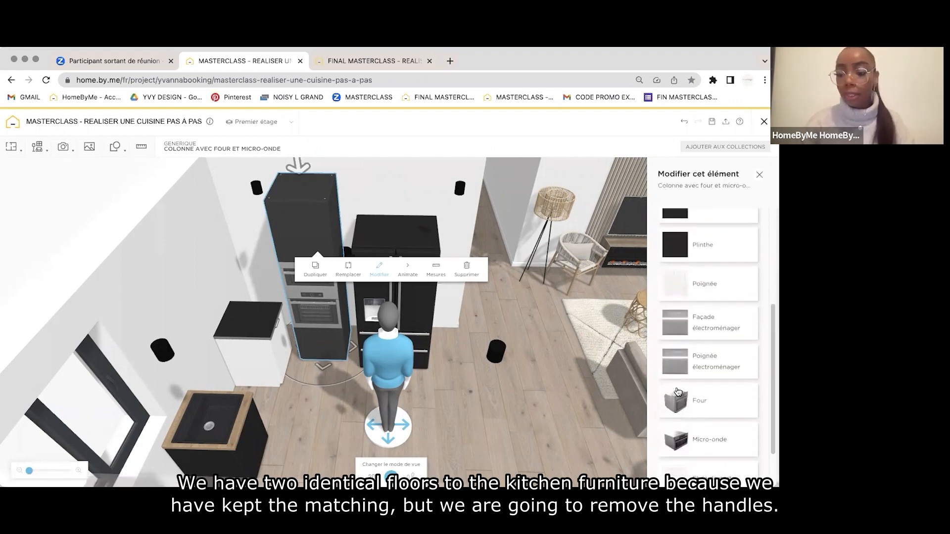
pyautogui.scroll(-2, 677, 392)
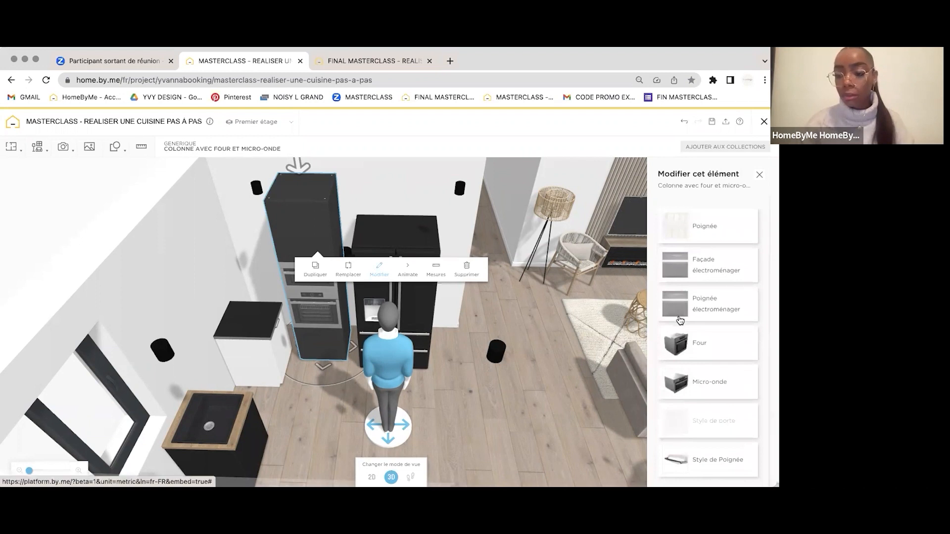
pyautogui.click(702, 421)
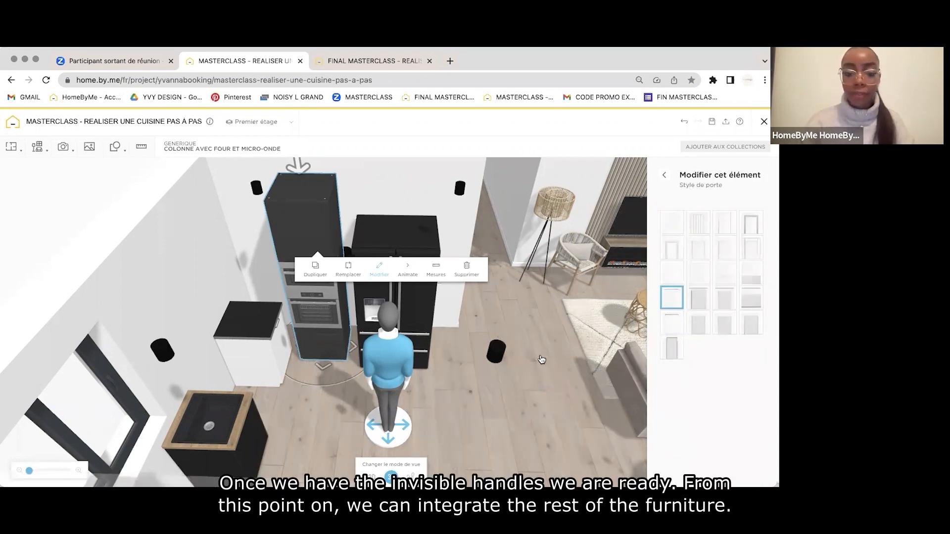
# Examine the corner base cabinet and its surroundings in the FINAL MASTERCLASS kitchen.
pyautogui.moveTo(542, 360); pyautogui.dragTo(532, 353)
pyautogui.moveTo(386, 226); pyautogui.dragTo(329, 159)
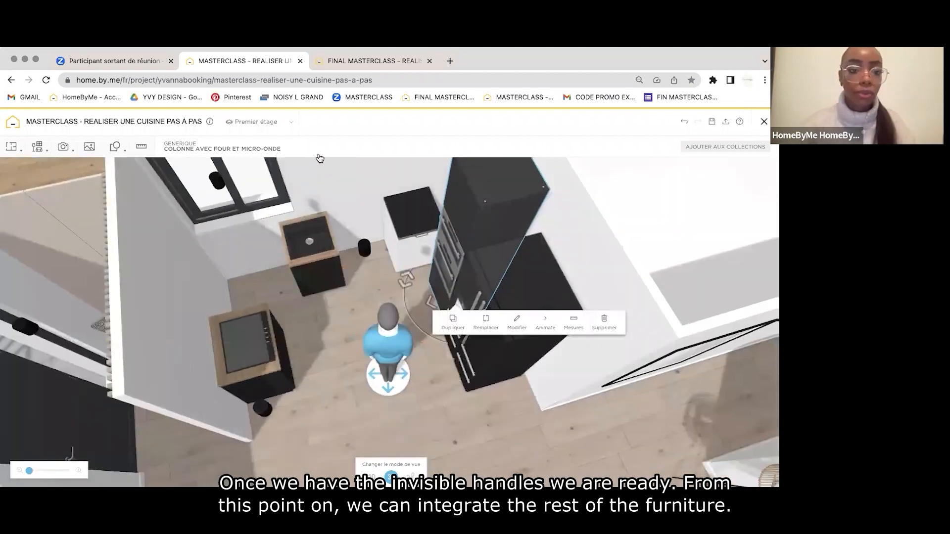
pyautogui.hotkey('ctrl', 'Tab')
pyautogui.moveTo(235, 220); pyautogui.dragTo(473, 216)
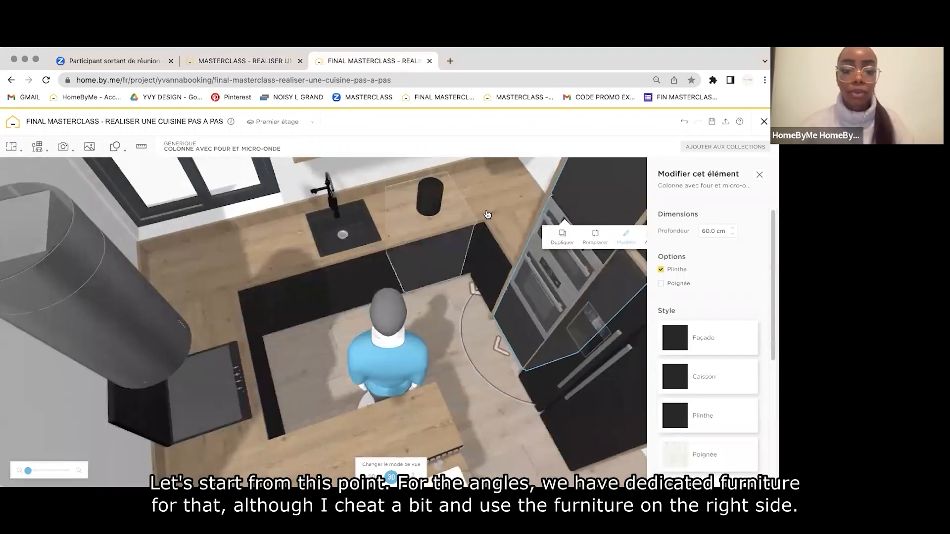
pyautogui.moveTo(337, 239); pyautogui.dragTo(245, 269)
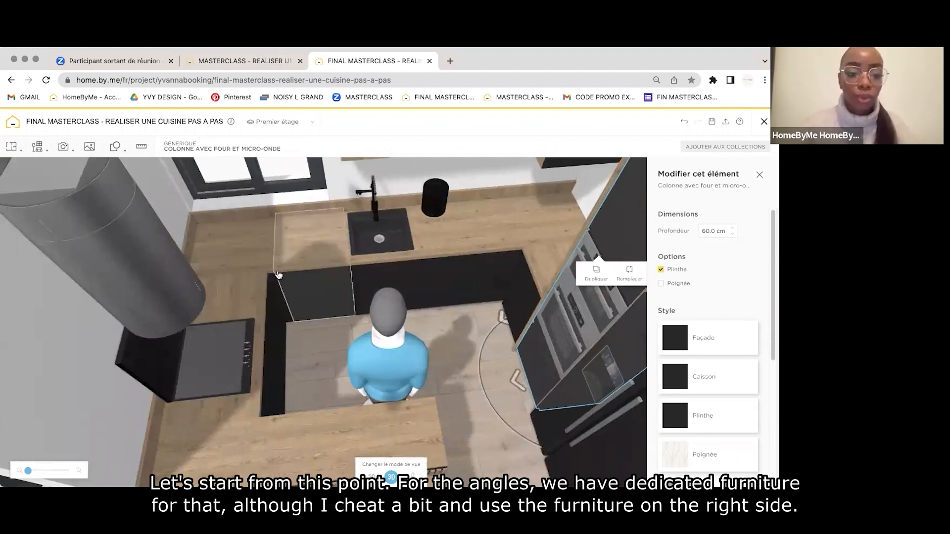
pyautogui.moveTo(311, 338); pyautogui.dragTo(312, 271)
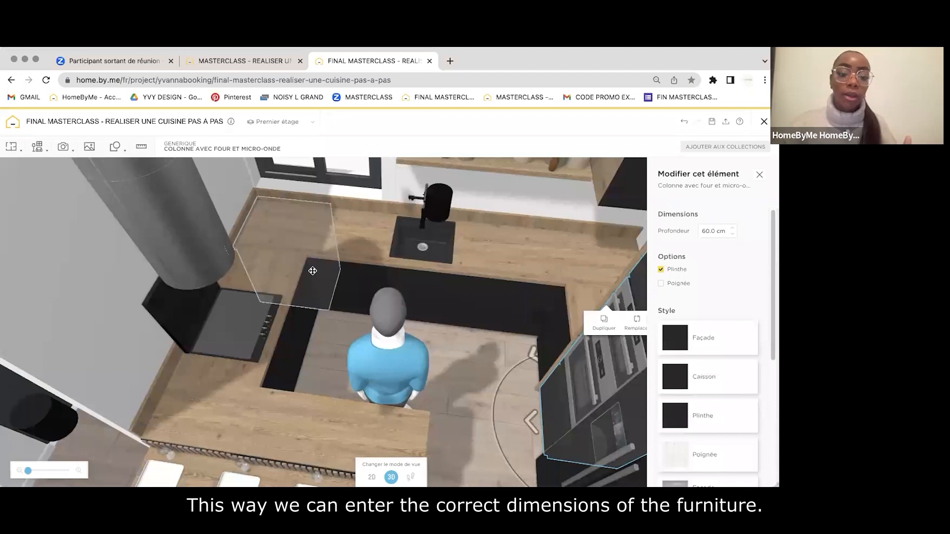
pyautogui.click(313, 271)
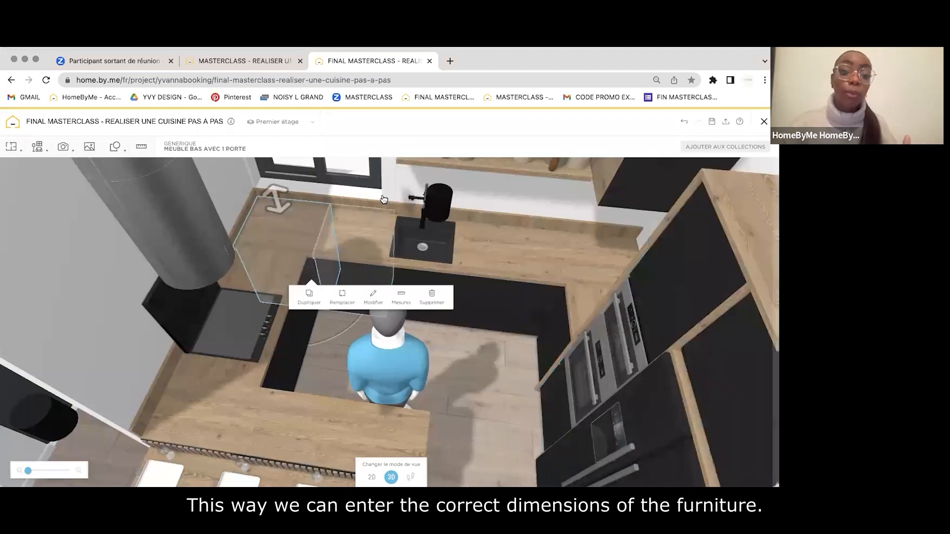
# Check the dimensions of the FINAL MASTERCLASS base cabinets on both sides of the sink.
pyautogui.click(354, 271)
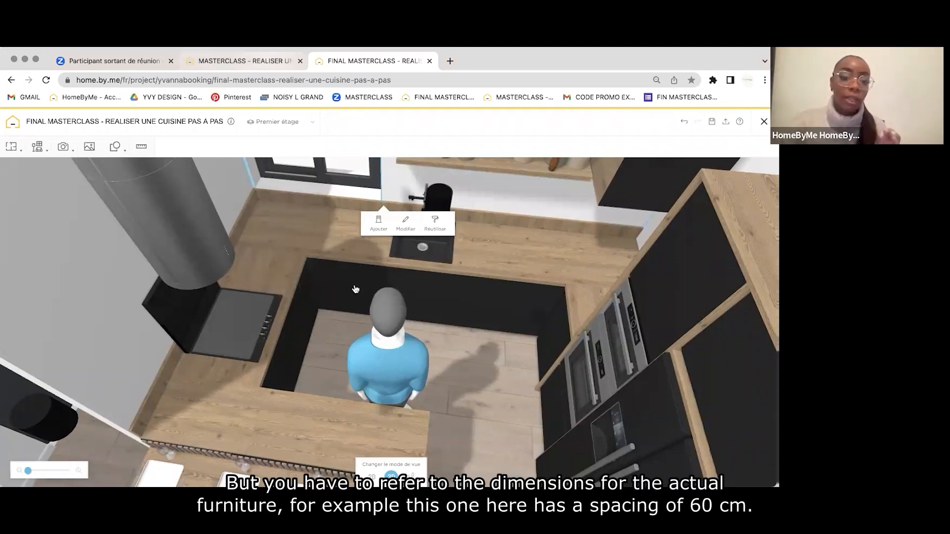
pyautogui.click(356, 259)
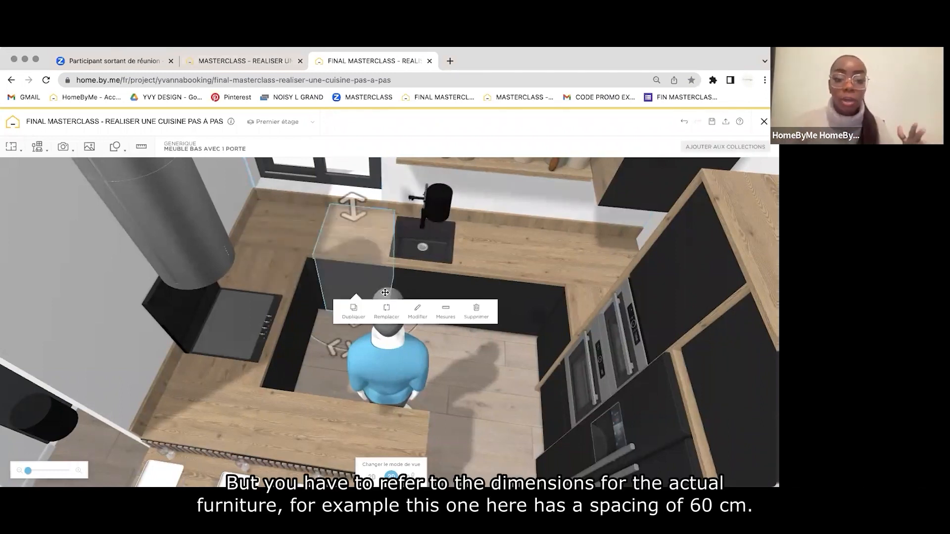
pyautogui.doubleClick(356, 259)
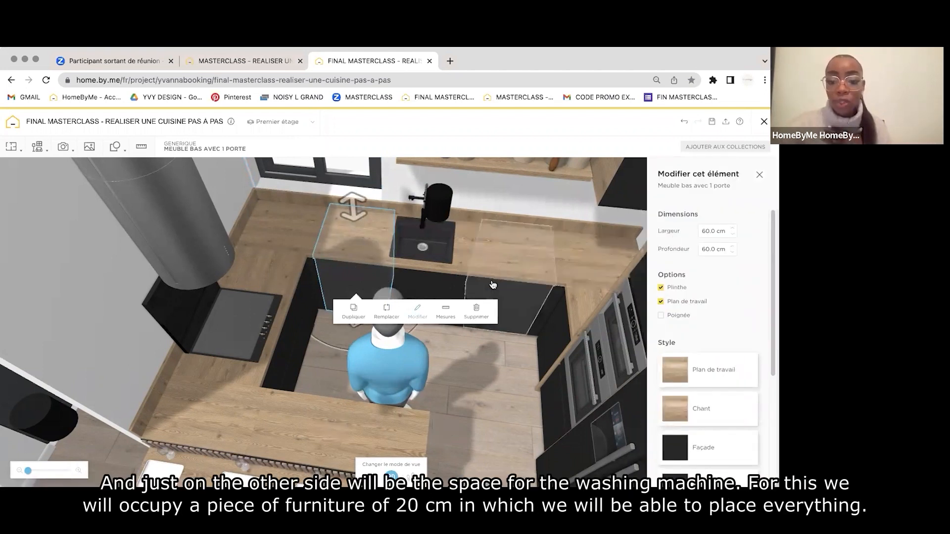
pyautogui.click(493, 285)
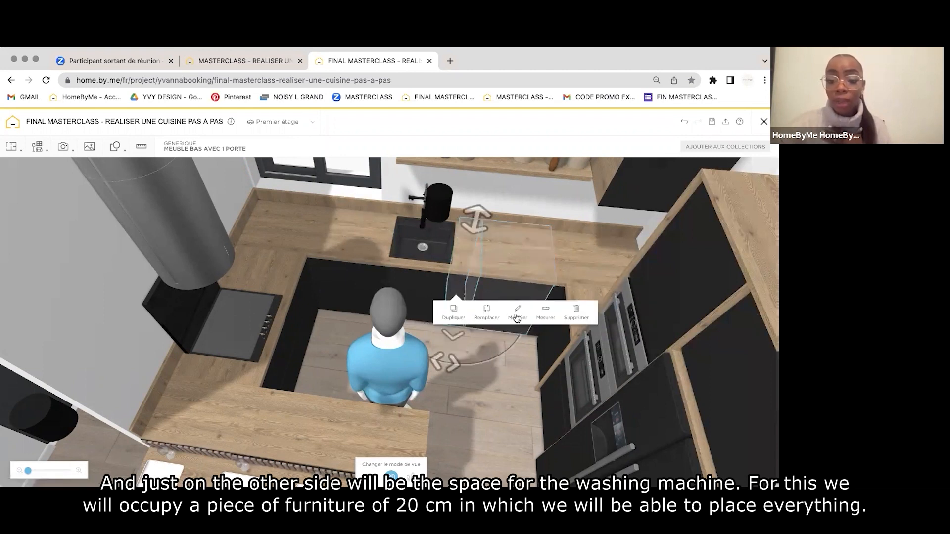
pyautogui.click(518, 313)
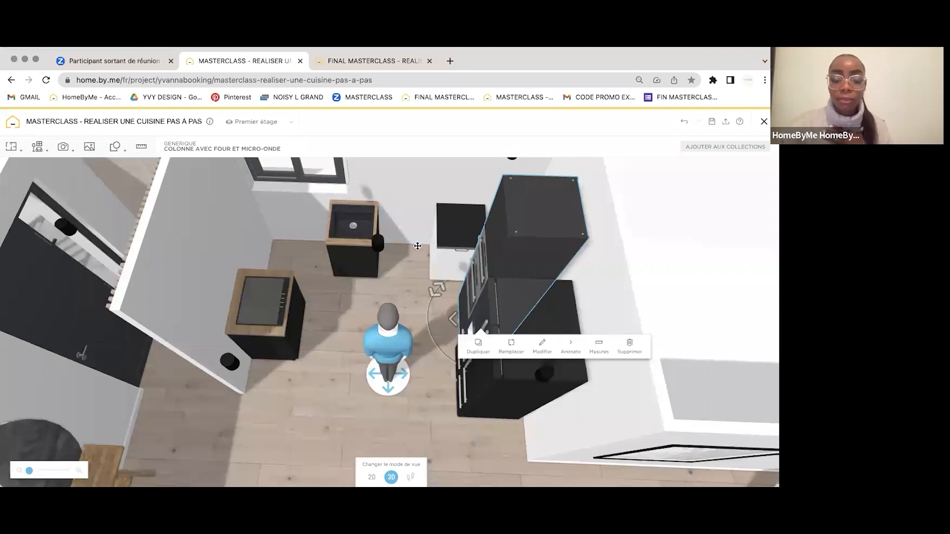
# In the MASTERCLASS project, give the white Meuble bas avec 1 porte the sink cabinet's light Bois finish on its Plan de travail and Chant.
pyautogui.click(472, 273)
pyautogui.click(481, 289)
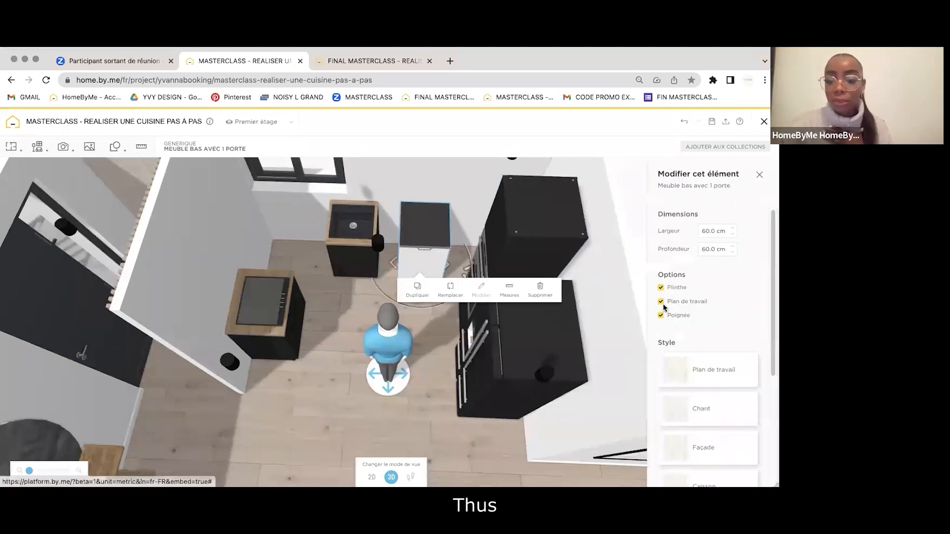
pyautogui.click(669, 371)
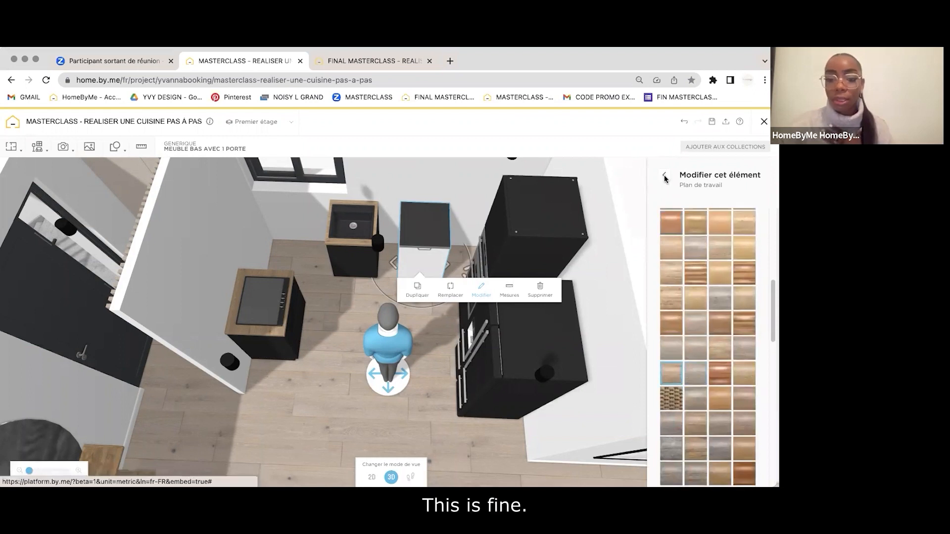
pyautogui.click(681, 324)
pyautogui.click(693, 409)
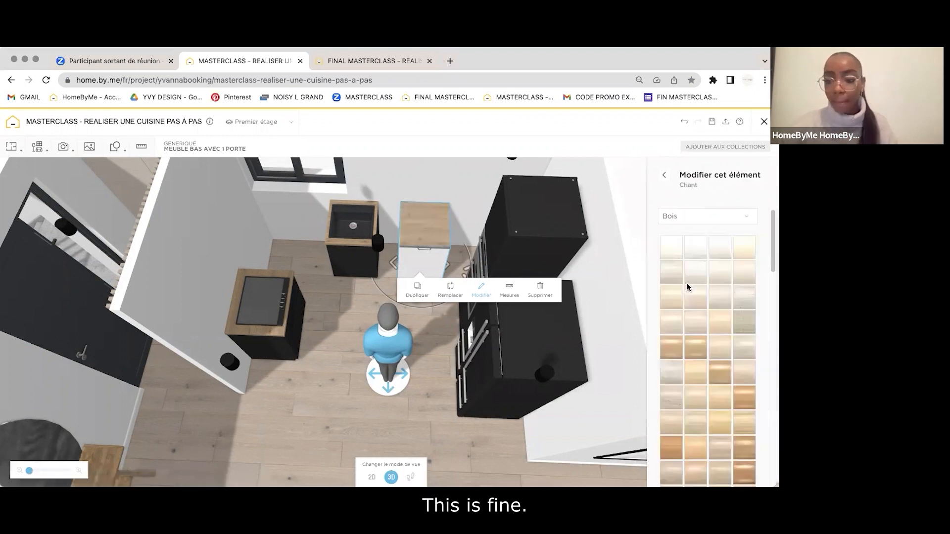
pyautogui.scroll(-8, 688, 288)
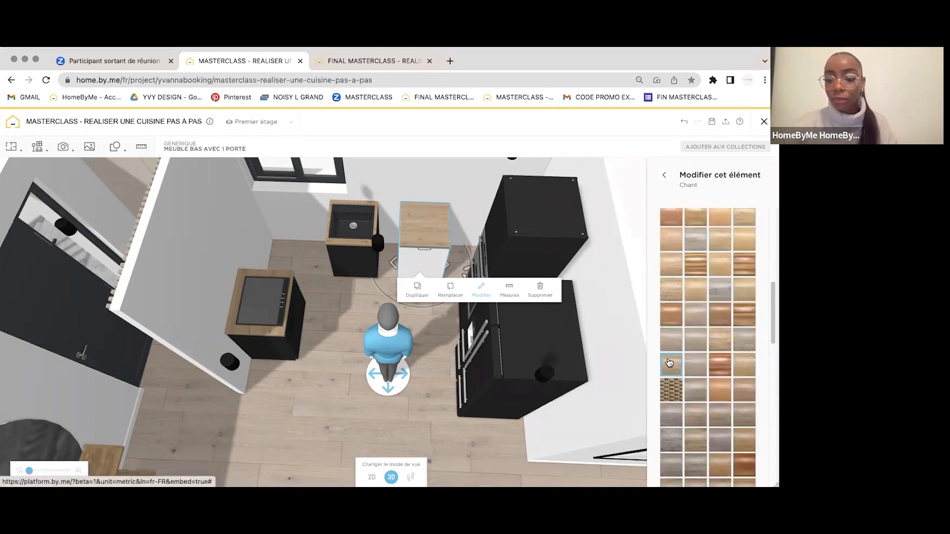
pyautogui.click(666, 177)
# Set the Façade and Caisson of the Meuble bas avec 1 porte to a black Peinture mat finish.
pyautogui.scroll(-4, 683, 365)
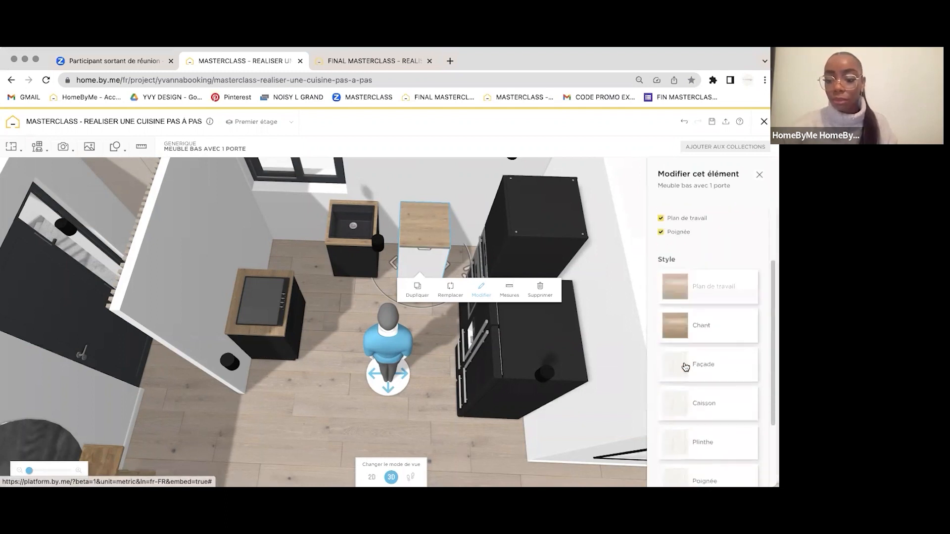
pyautogui.click(679, 350)
pyautogui.click(726, 218)
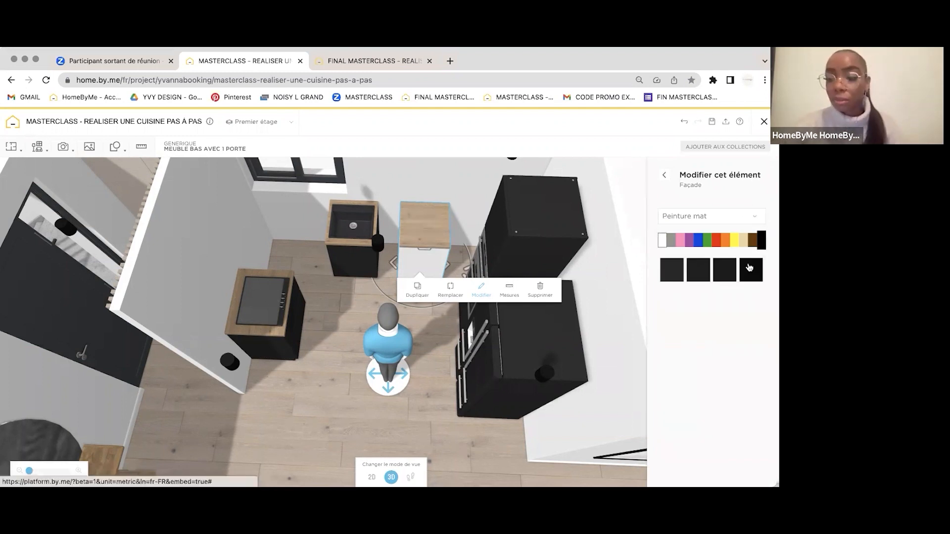
pyautogui.click(665, 176)
pyautogui.click(692, 389)
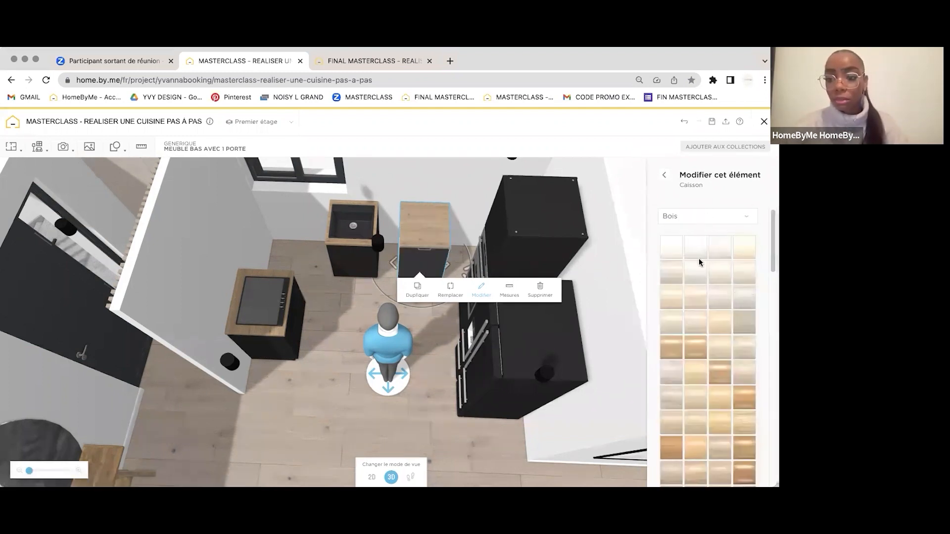
pyautogui.click(706, 216)
pyautogui.click(737, 262)
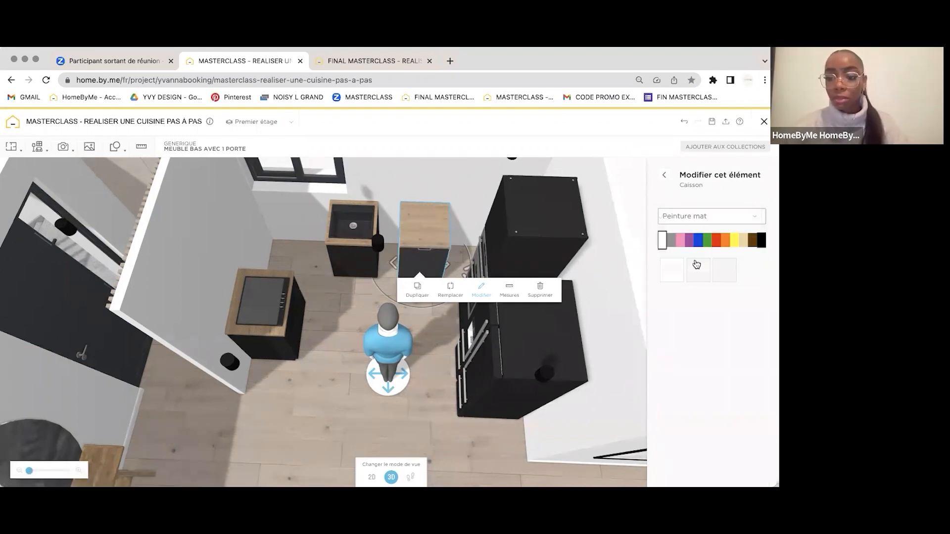
pyautogui.click(665, 175)
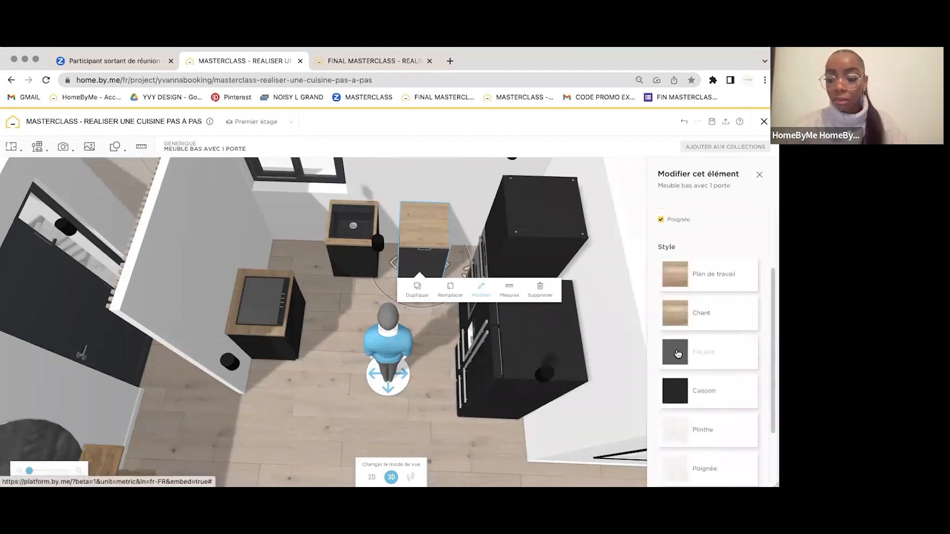
# Give the Plinthe of the Meuble bas avec 1 porte a black Peinture mat finish.
pyautogui.scroll(-2, 708, 277)
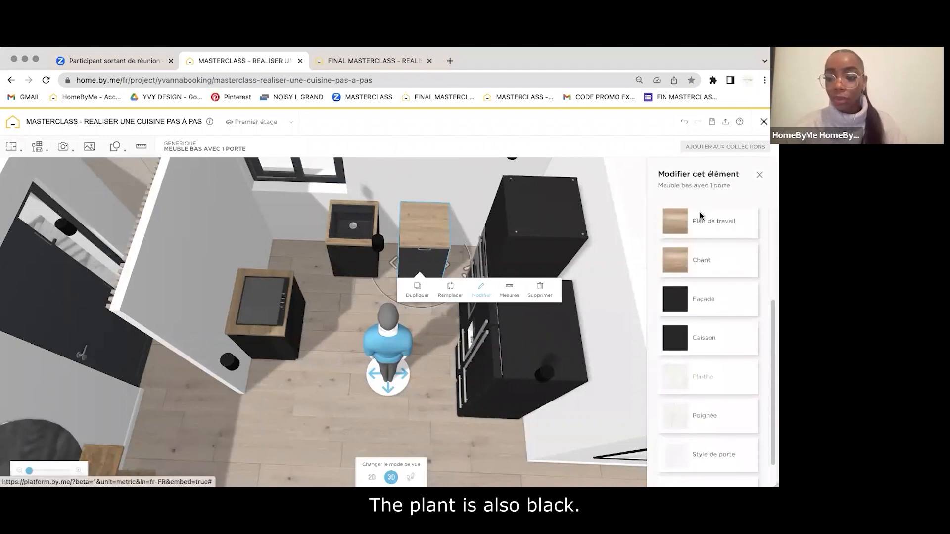
pyautogui.click(702, 377)
pyautogui.click(708, 216)
pyautogui.click(722, 260)
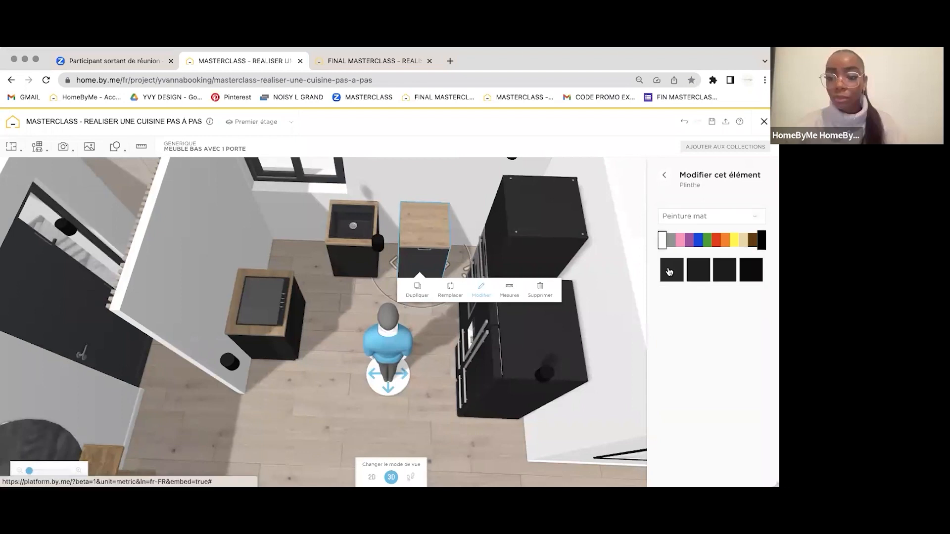
pyautogui.click(664, 178)
pyautogui.scroll(-1, 675, 386)
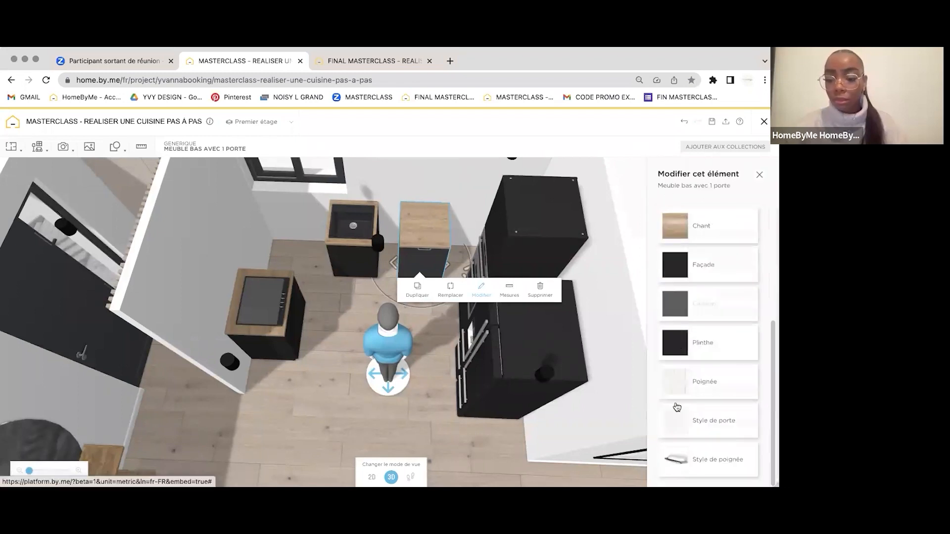
# Remove the Poignée option from the black Meuble bas avec 1 porte.
pyautogui.click(681, 423)
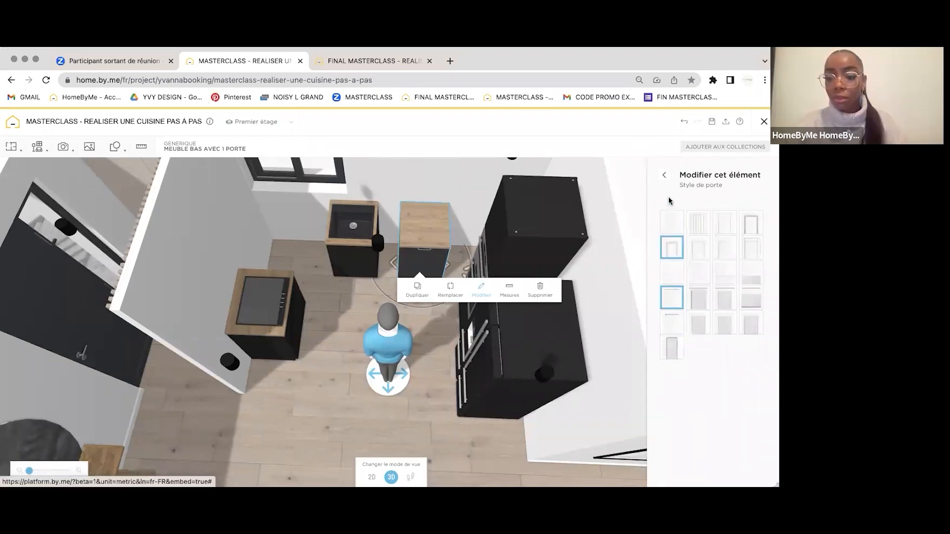
pyautogui.click(666, 178)
pyautogui.scroll(4, 687, 289)
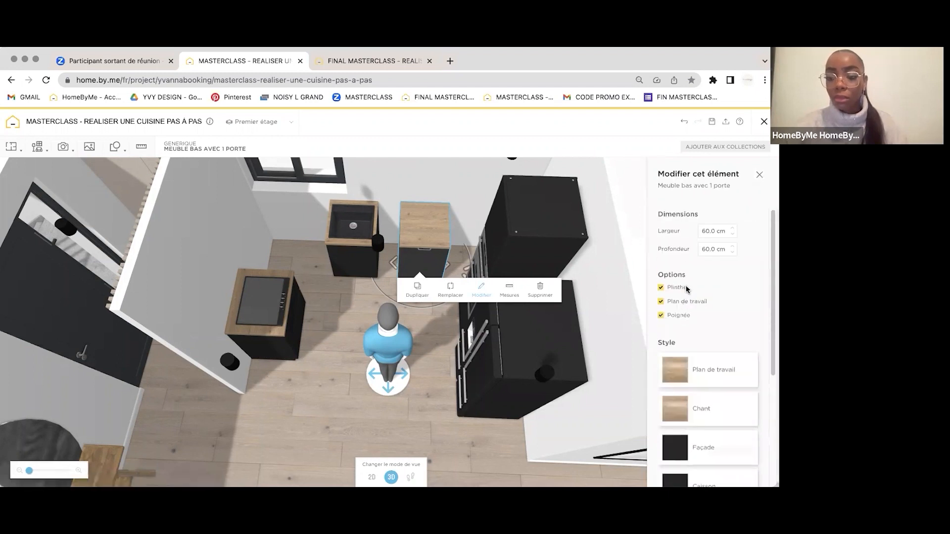
pyautogui.click(661, 316)
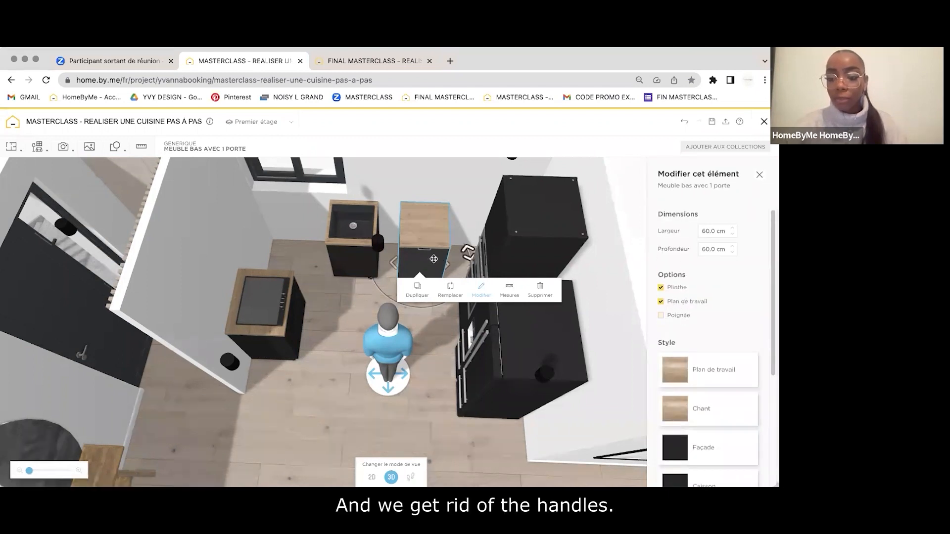
# Place the Meuble bas avec 1 porte against the sink cabinet's left side and put duplicates of it on the other side.
pyautogui.moveTo(432, 261); pyautogui.dragTo(334, 253)
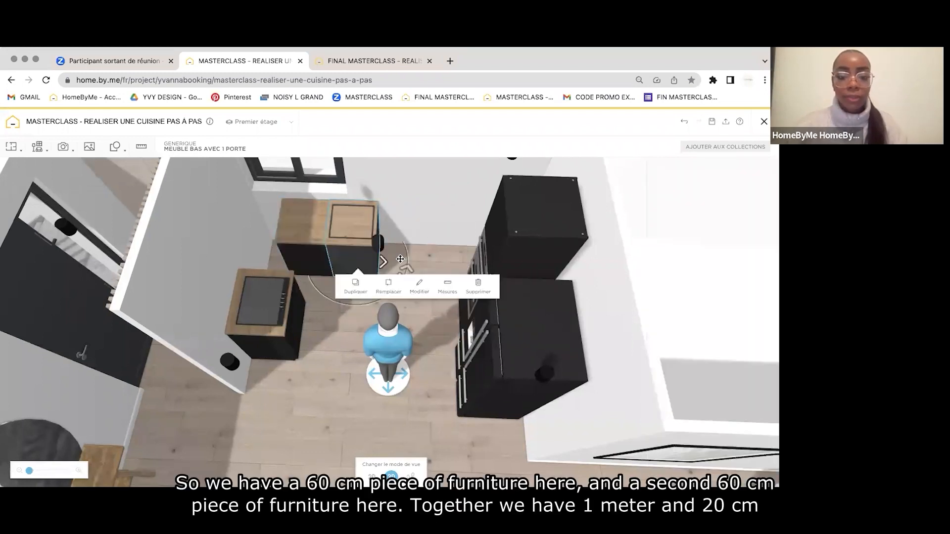
pyautogui.moveTo(421, 260); pyautogui.dragTo(400, 256)
pyautogui.click(427, 285)
# Set the Largeur of the duplicate base cabinet nearest the sink cabinet to 20 cm.
pyautogui.click(468, 290)
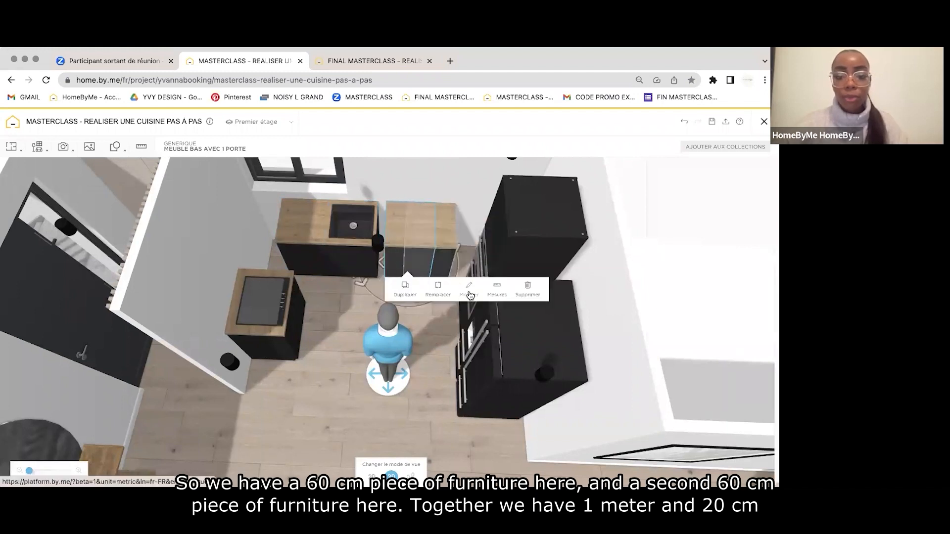
pyautogui.click(708, 234)
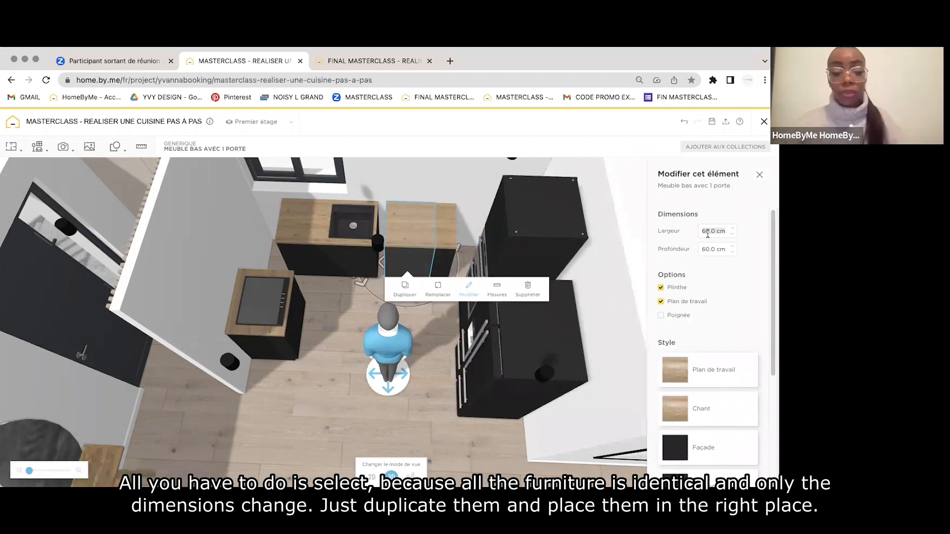
pyautogui.write('20')
pyautogui.press('Return')
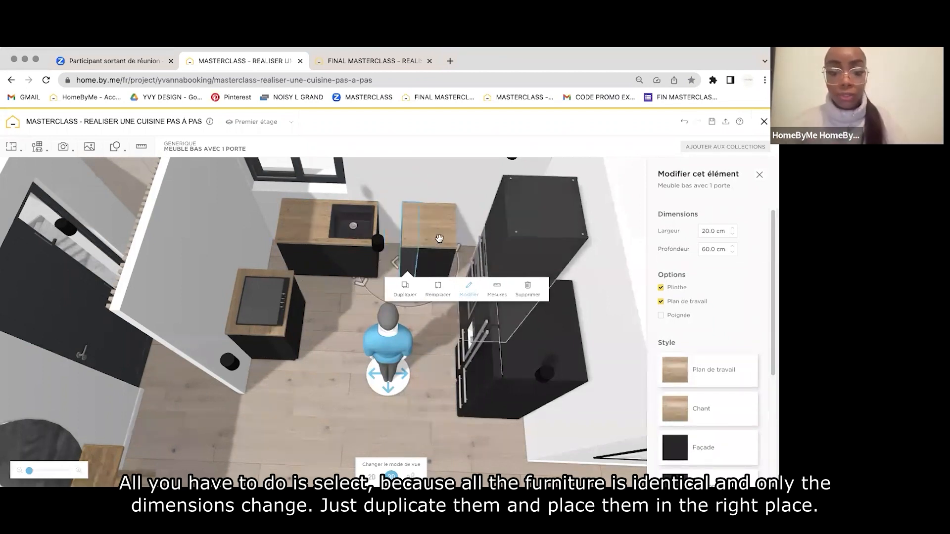
# Slide the 20 cm cabinet, the sink cabinet and the cabinet left of it together into one continuous row.
pyautogui.moveTo(409, 245); pyautogui.dragTo(393, 240)
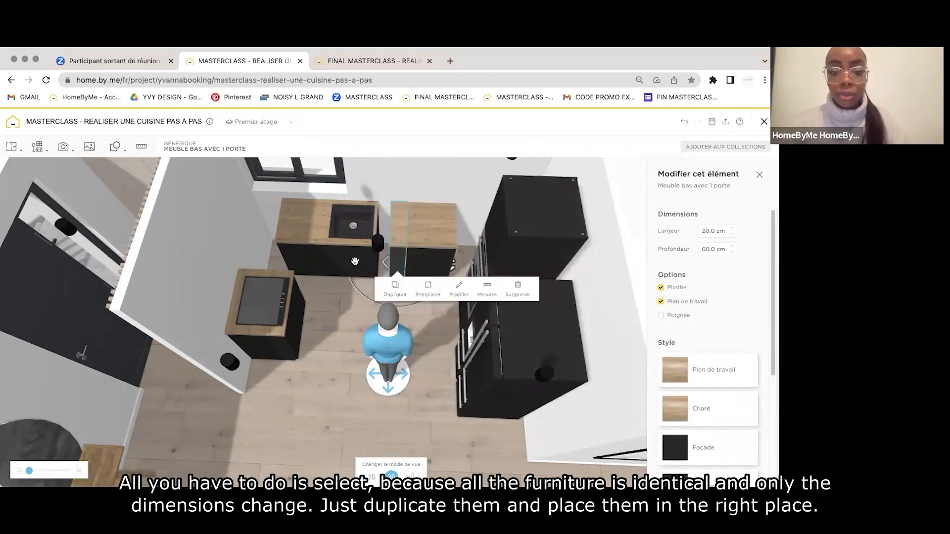
pyautogui.moveTo(374, 208); pyautogui.dragTo(389, 210)
pyautogui.moveTo(309, 249); pyautogui.dragTo(326, 249)
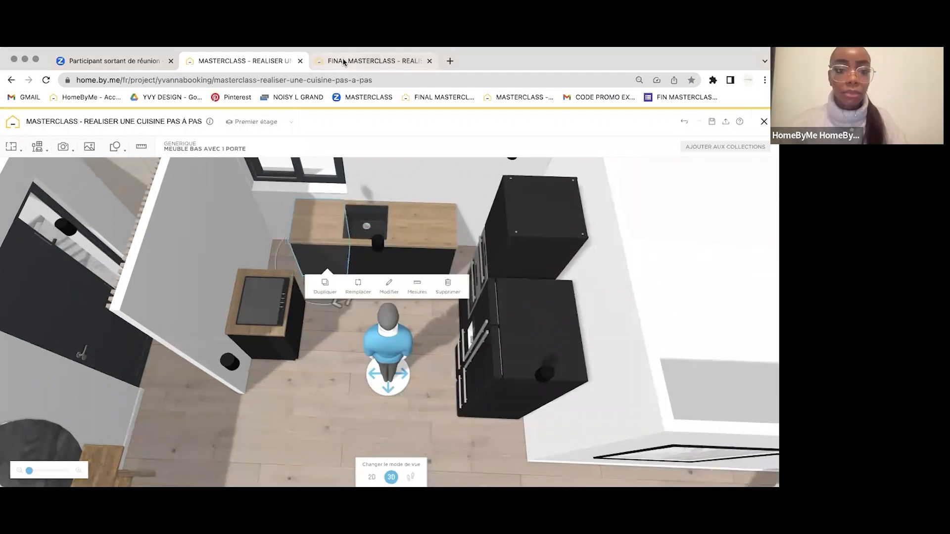
# Switch to the FINAL MASTERCLASS project and check the dimensions of the base cabinet in the corner near the hob.
pyautogui.hotkey('ctrl', 'Tab')
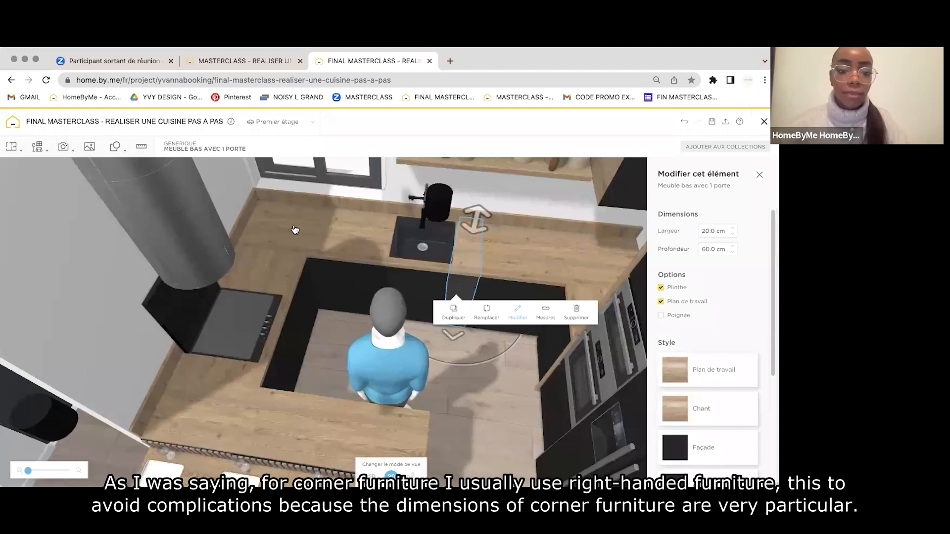
pyautogui.click(288, 222)
pyautogui.moveTo(346, 281); pyautogui.dragTo(352, 293)
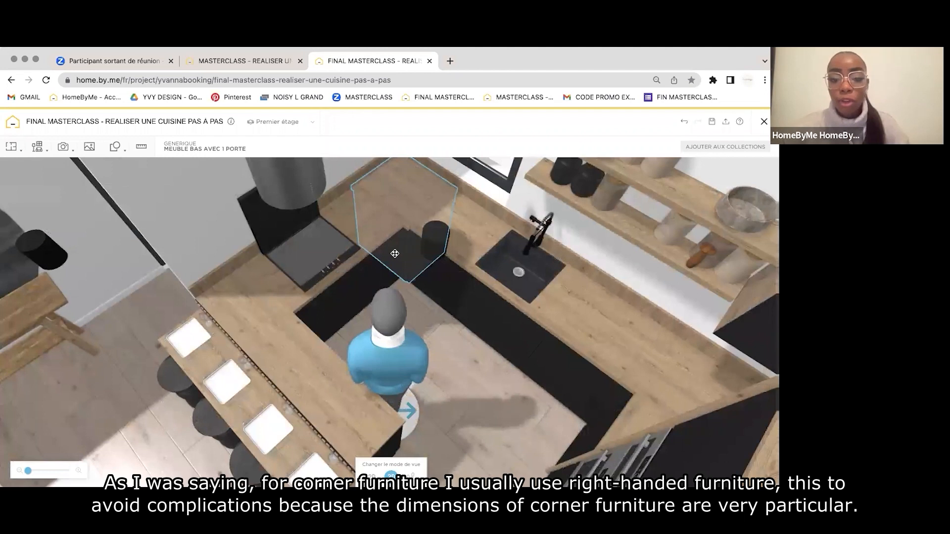
pyautogui.moveTo(395, 254); pyautogui.dragTo(410, 216)
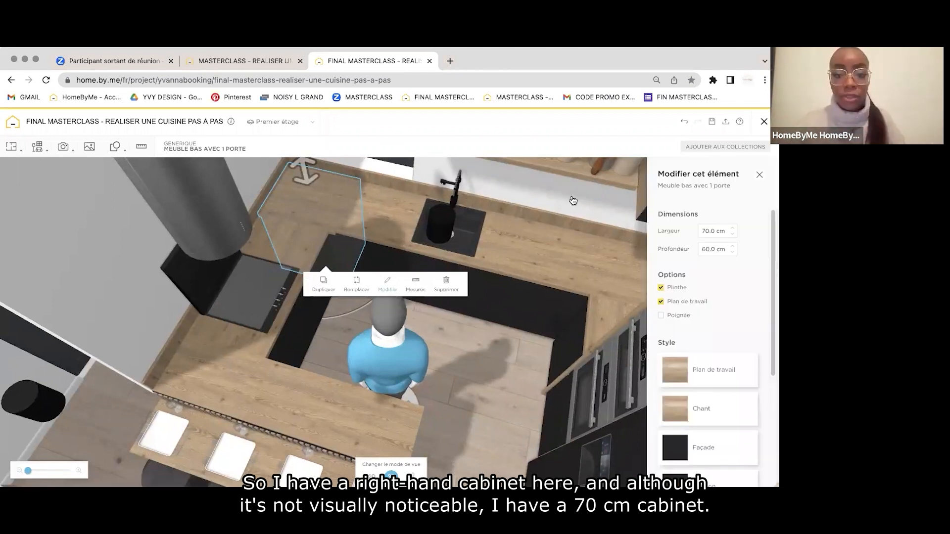
pyautogui.moveTo(573, 201); pyautogui.dragTo(679, 69)
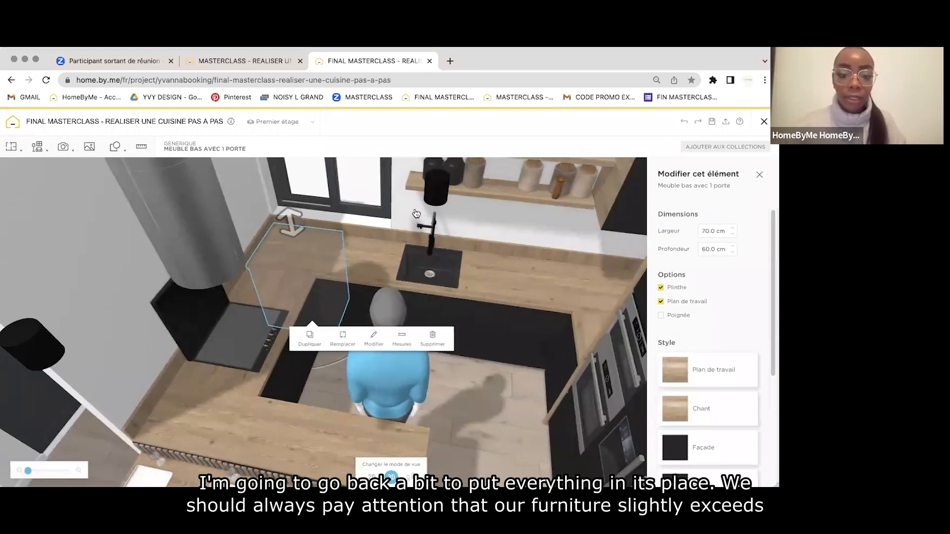
# Pull the base cabinet between the sink and the corner out of the row to examine the corner cabinet's side.
pyautogui.click(319, 280)
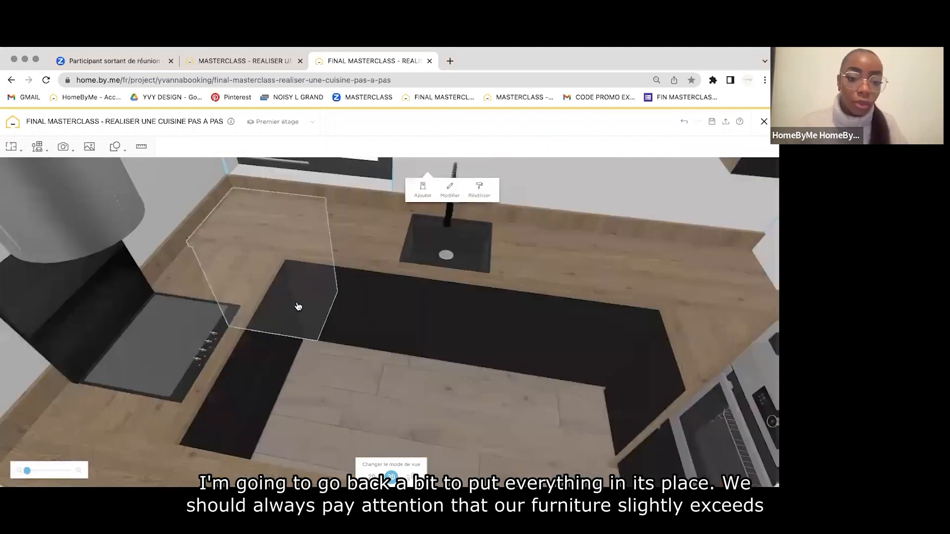
pyautogui.click(299, 278)
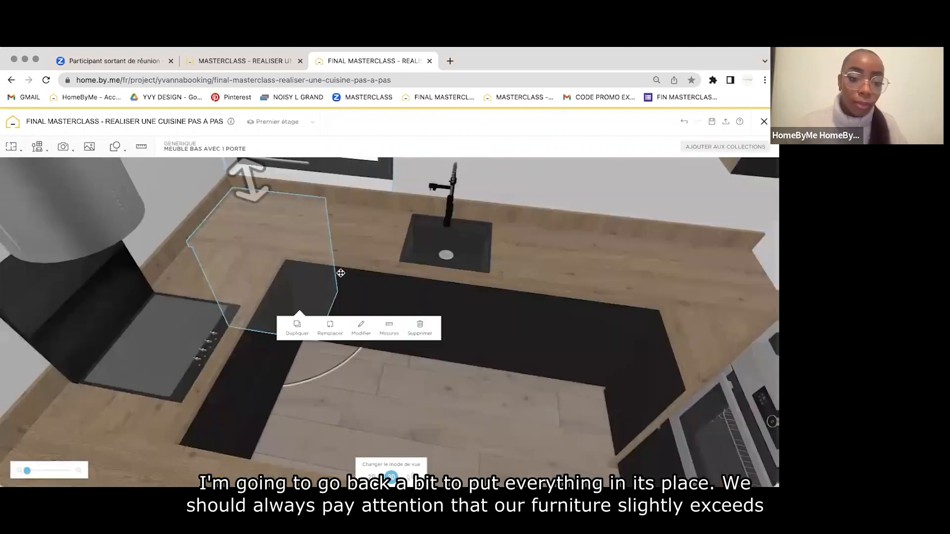
pyautogui.moveTo(362, 231); pyautogui.dragTo(394, 295)
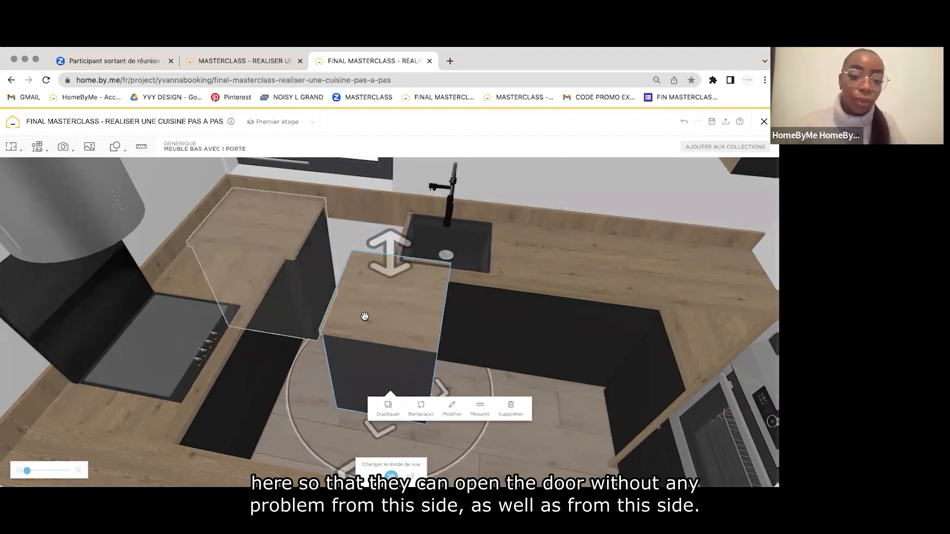
pyautogui.moveTo(355, 301); pyautogui.dragTo(345, 312)
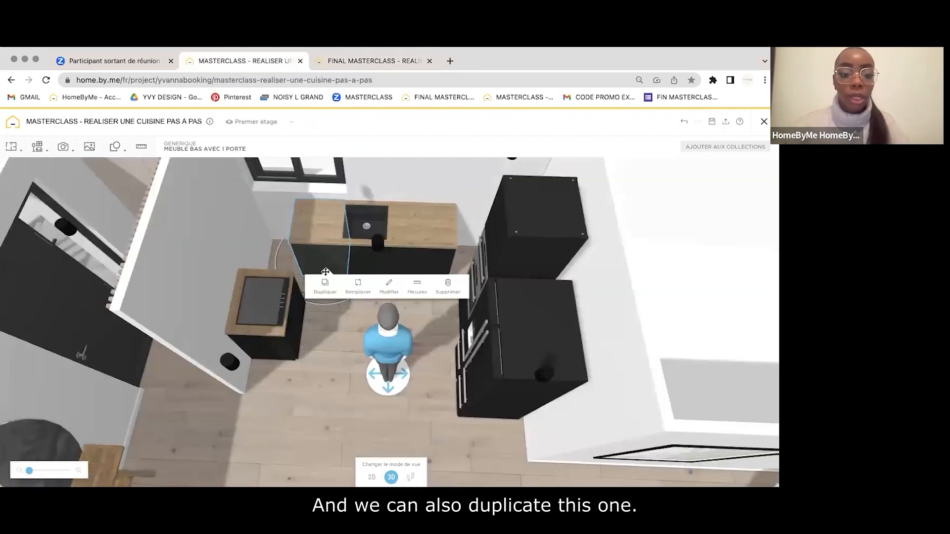
# In the MASTERCLASS project, duplicate the base cabinet left of the sink into the corner and open the duplicate's settings.
pyautogui.moveTo(363, 264); pyautogui.dragTo(271, 256)
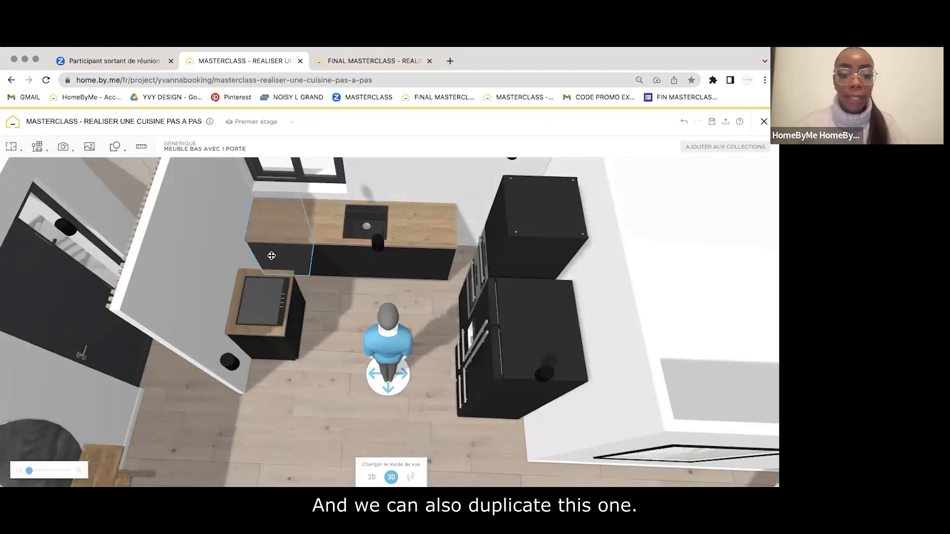
pyautogui.click(352, 290)
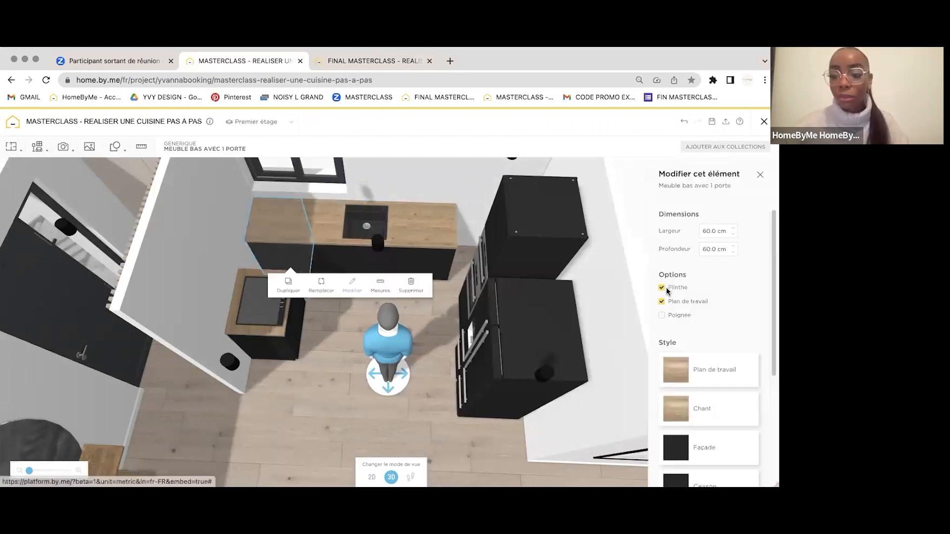
pyautogui.click(707, 250)
pyautogui.write('70')
pyautogui.press('Return')
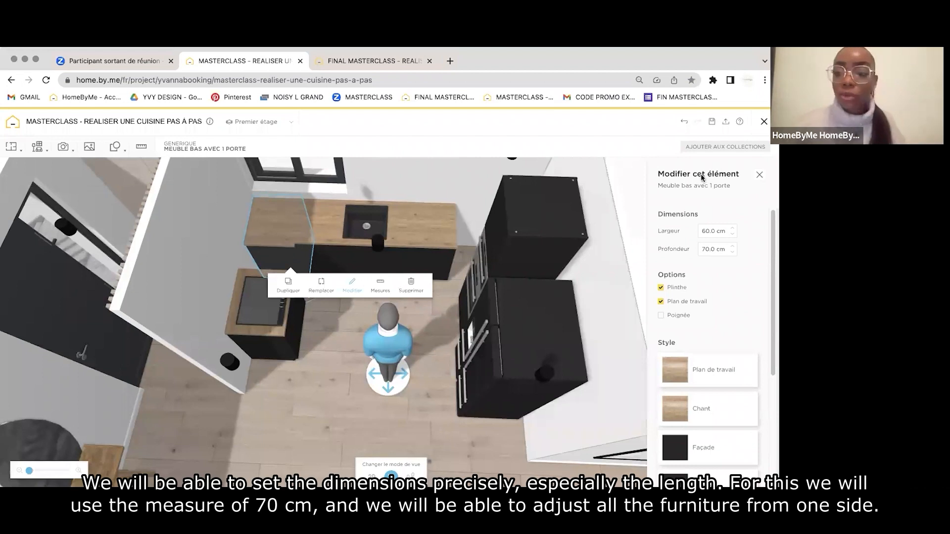
pyautogui.click(682, 122)
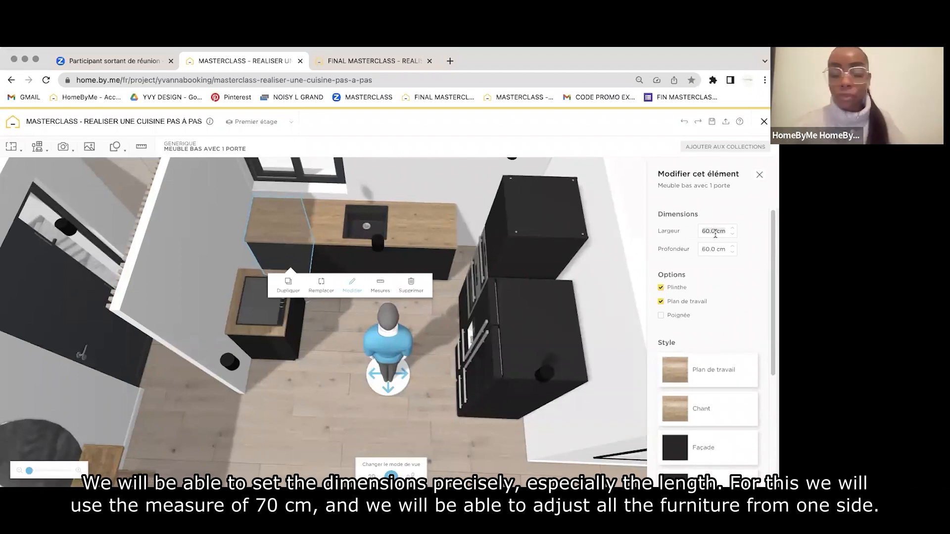
# Set the corner cabinet's Largeur to 70 cm and slide the neighbouring base cabinet along the wall to make room for it.
pyautogui.write('70')
pyautogui.press('Return')
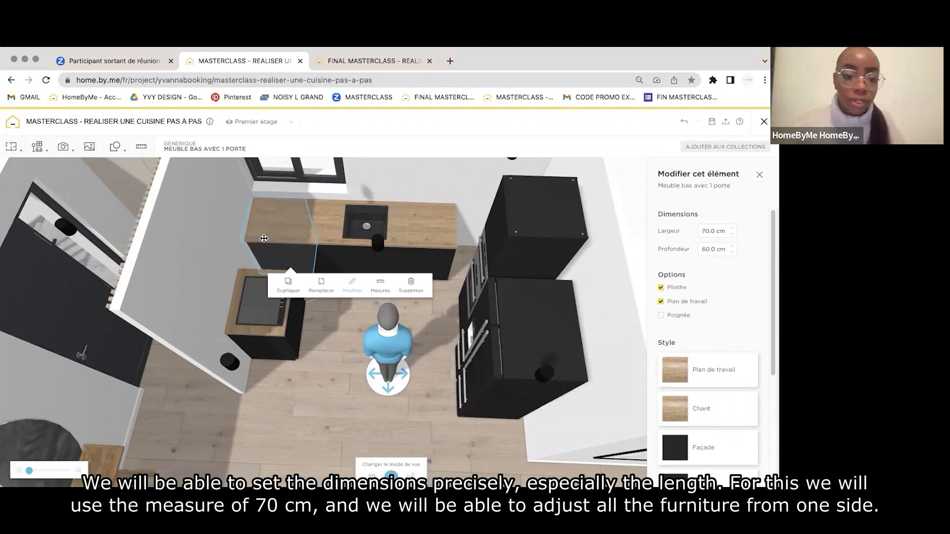
pyautogui.click(334, 212)
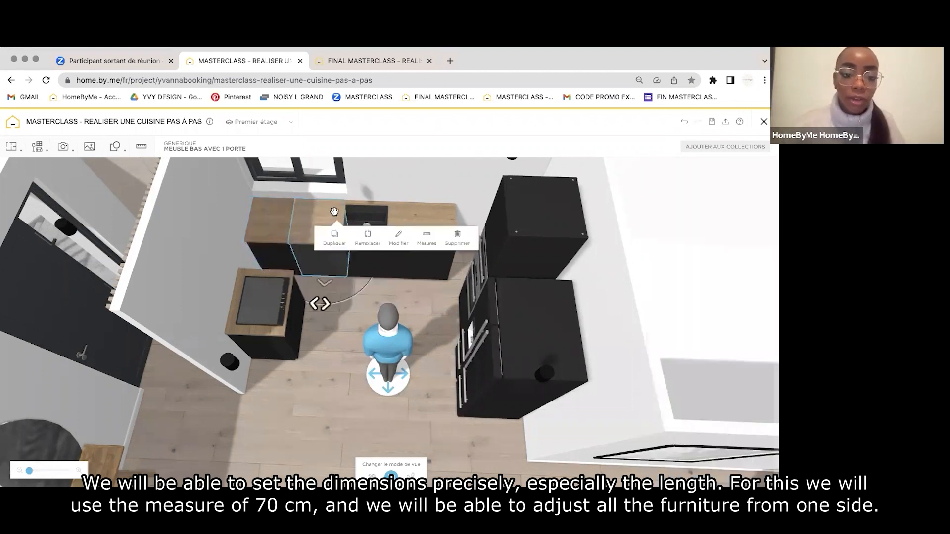
pyautogui.moveTo(318, 245); pyautogui.dragTo(331, 244)
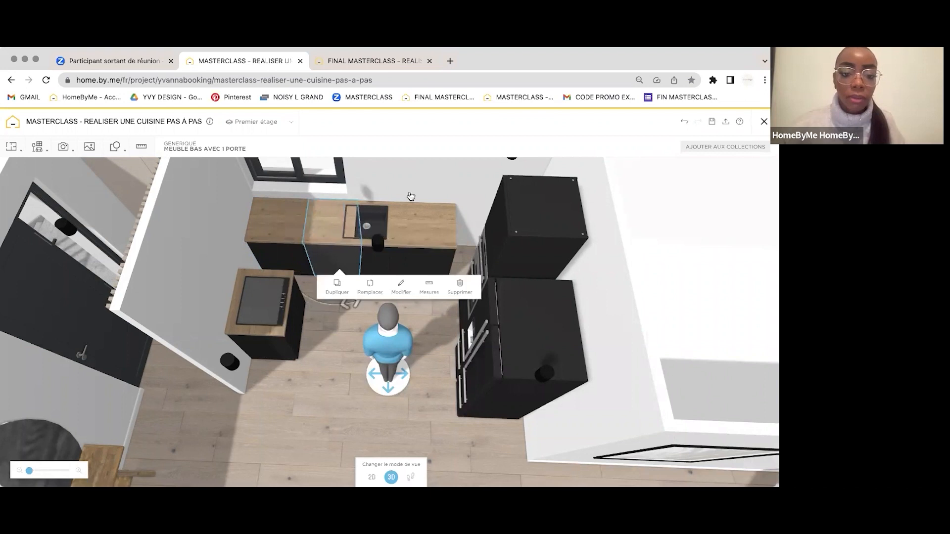
# Shift the sink cabinet against the neighbouring base cabinet and realign the Evier simple basin with its worktop.
pyautogui.click(386, 231)
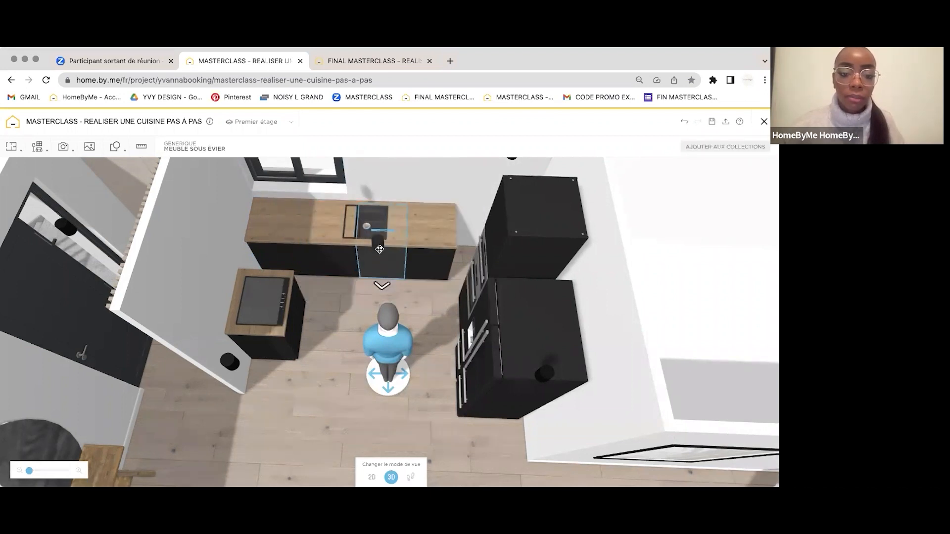
pyautogui.click(403, 182)
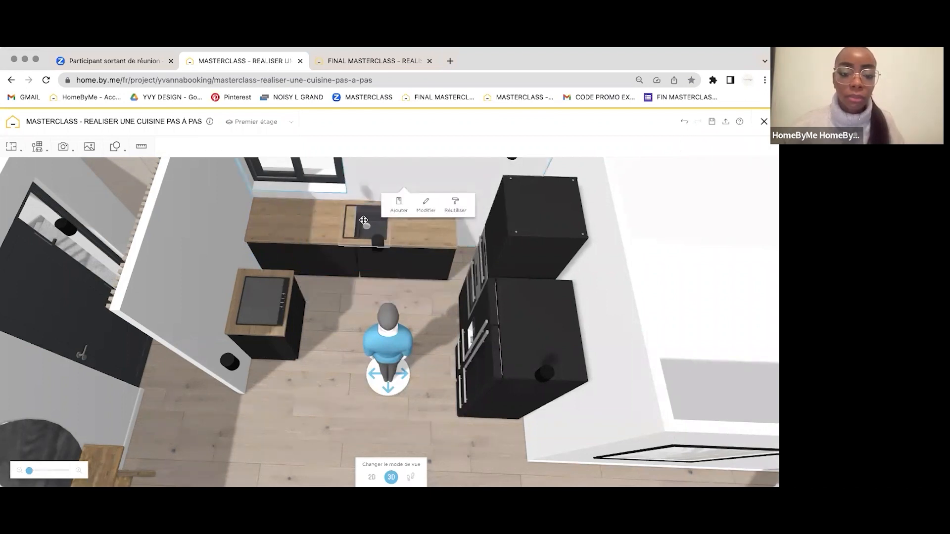
pyautogui.click(370, 222)
pyautogui.moveTo(402, 215); pyautogui.dragTo(403, 216)
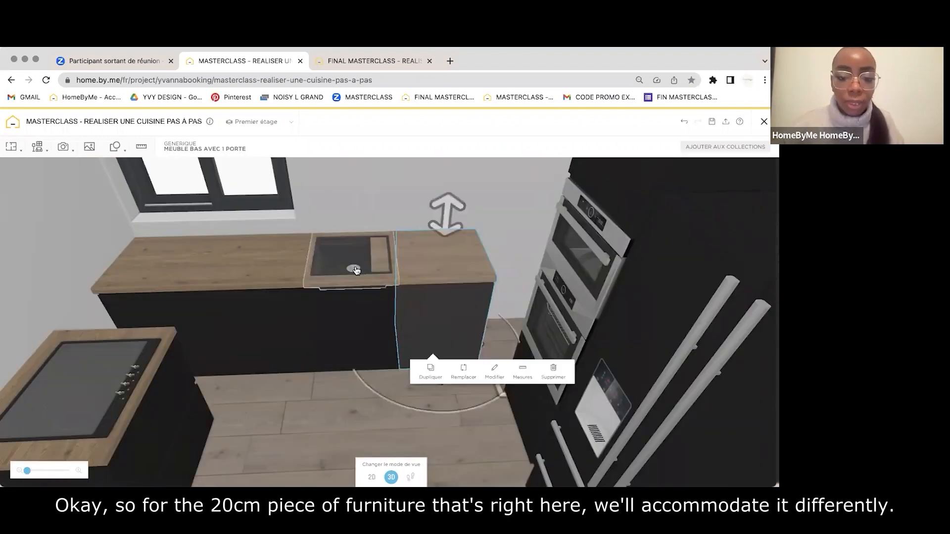
pyautogui.click(355, 270)
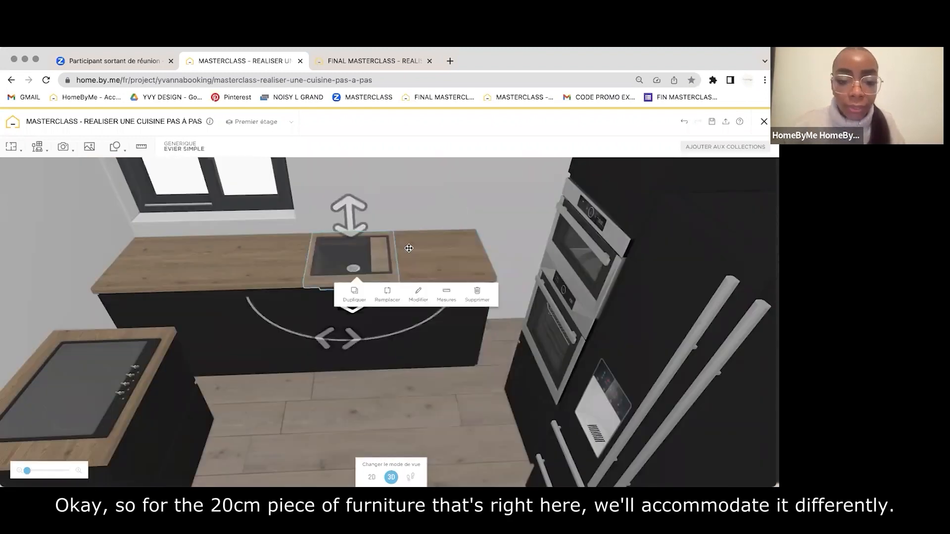
# Pull out the base cabinet at the oven end and set it back in line beside the 20 cm cabinet.
pyautogui.click(441, 272)
pyautogui.moveTo(439, 282); pyautogui.dragTo(430, 396)
pyautogui.moveTo(466, 336); pyautogui.dragTo(448, 333)
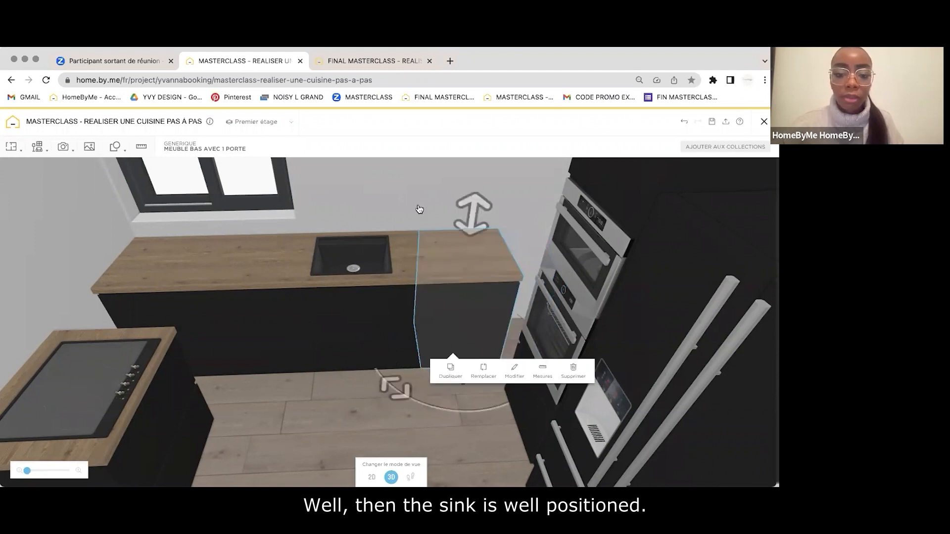
# In the FINAL MASTERCLASS project, check the dimensions of the narrow base cabinet between the hob and the corner.
pyautogui.click(389, 191)
pyautogui.moveTo(383, 202); pyautogui.dragTo(138, 329)
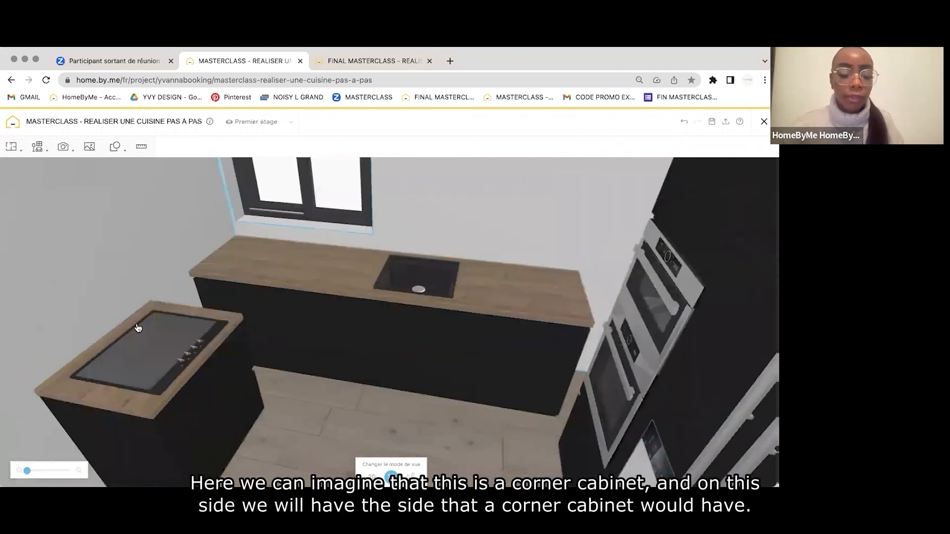
pyautogui.click(374, 61)
pyautogui.moveTo(461, 229); pyautogui.dragTo(484, 240)
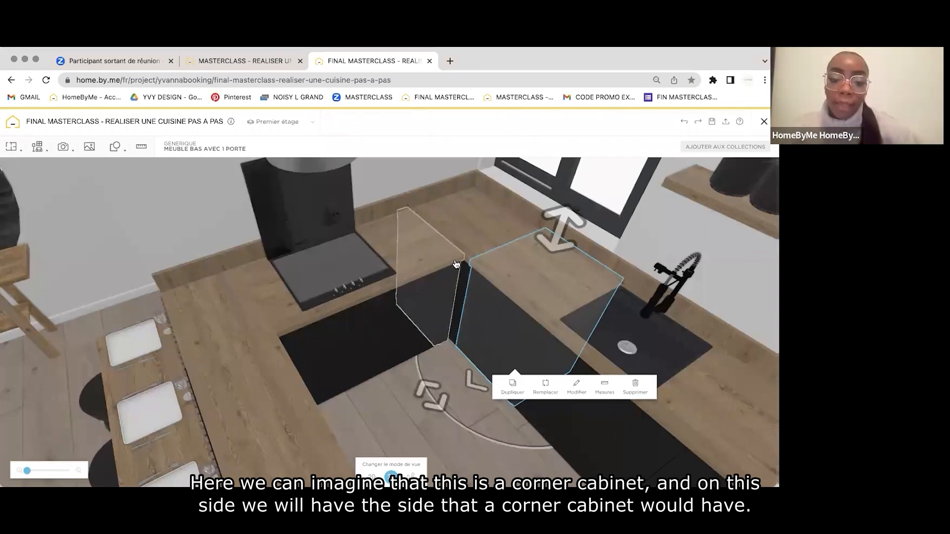
pyautogui.click(491, 285)
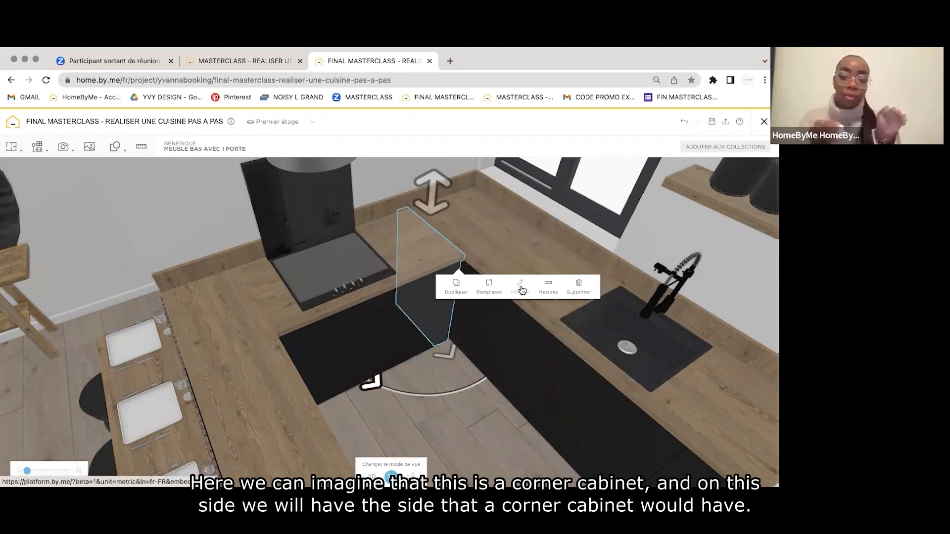
pyautogui.click(520, 287)
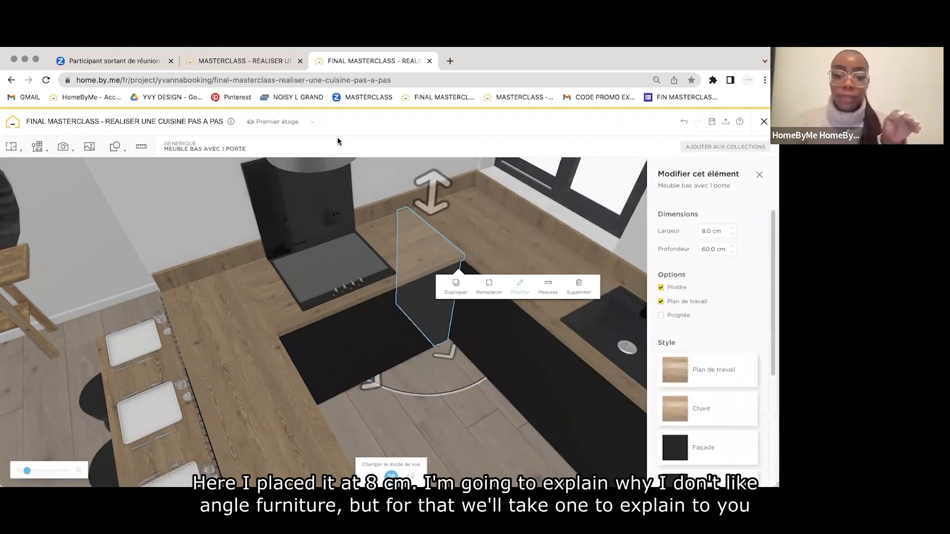
# Back in the MASTERCLASS project, add a GENERIQUE Meuble bas d'angle from the Meubles bas catalogue and place it beside the hob cabinet.
pyautogui.click(263, 63)
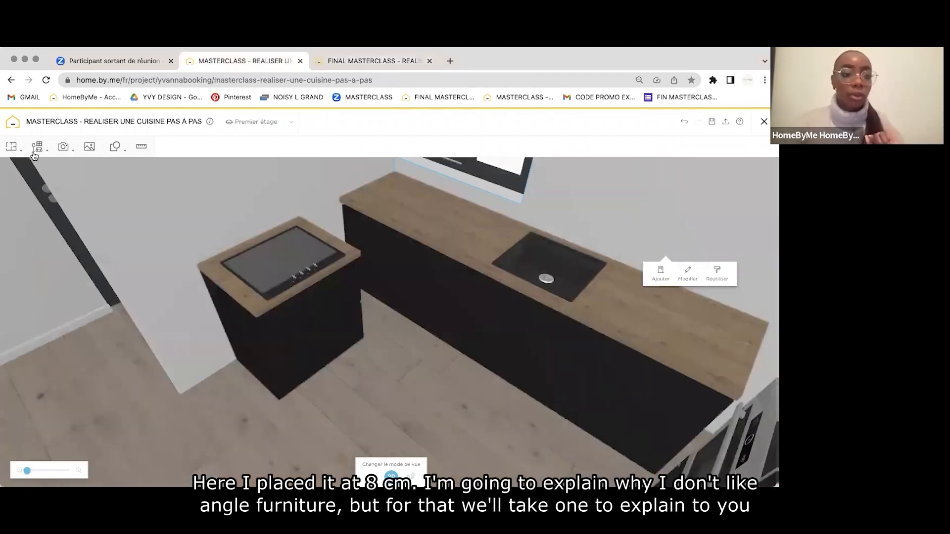
pyautogui.click(34, 154)
pyautogui.click(96, 188)
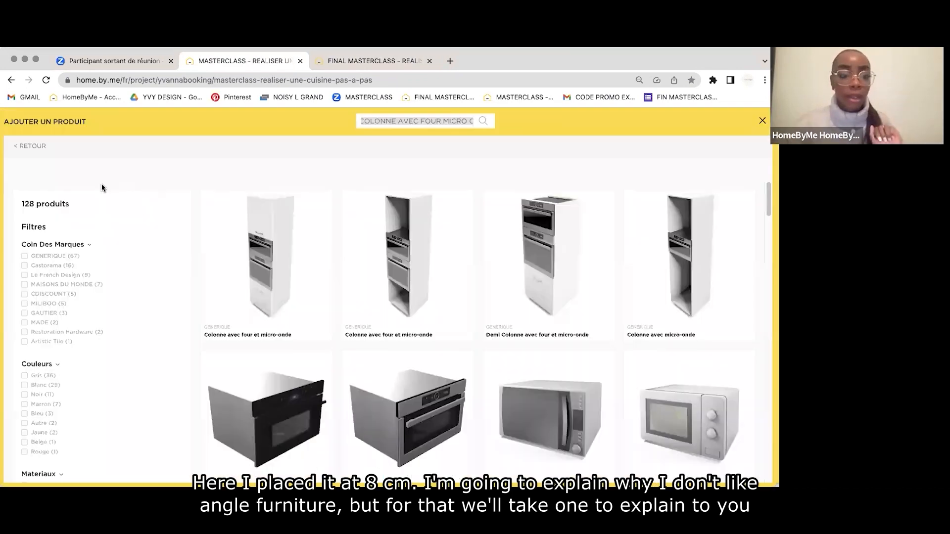
pyautogui.click(33, 146)
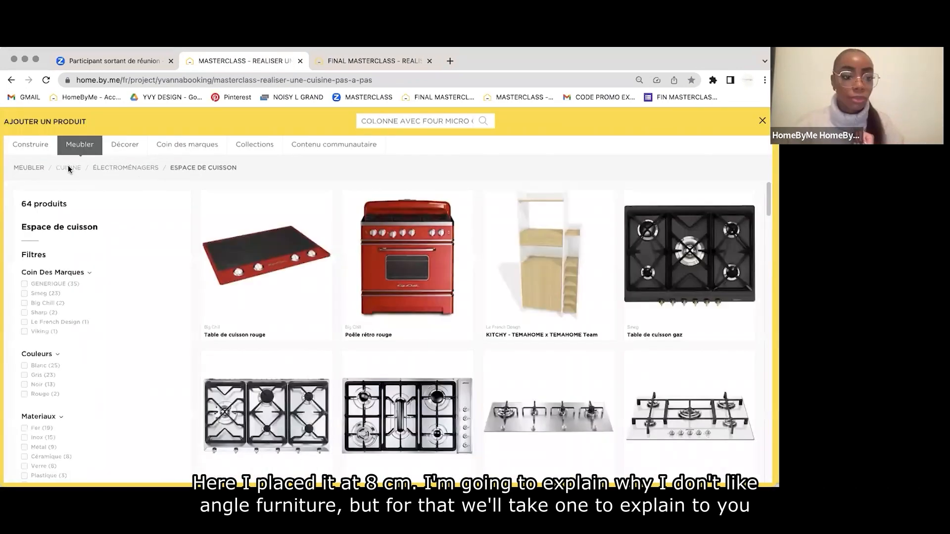
pyautogui.click(438, 238)
pyautogui.click(57, 256)
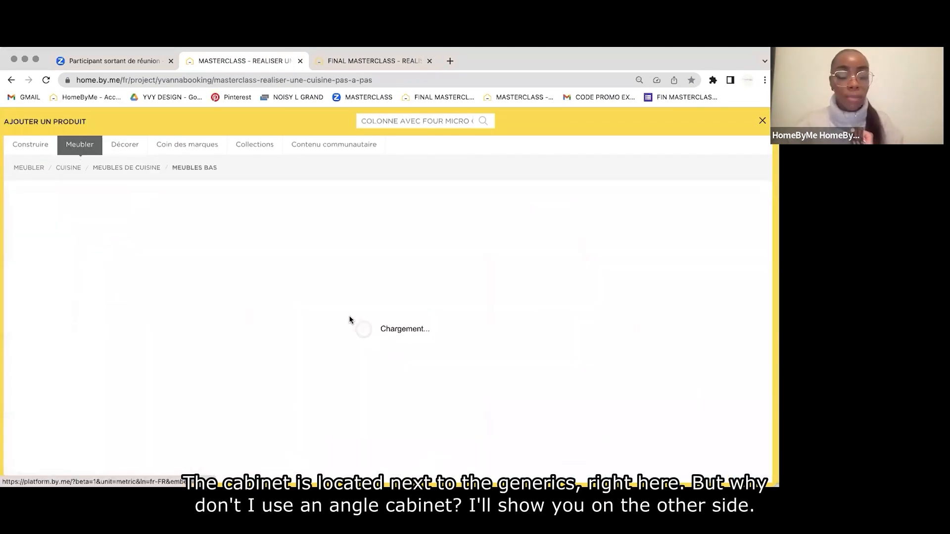
pyautogui.scroll(-10, 381, 343)
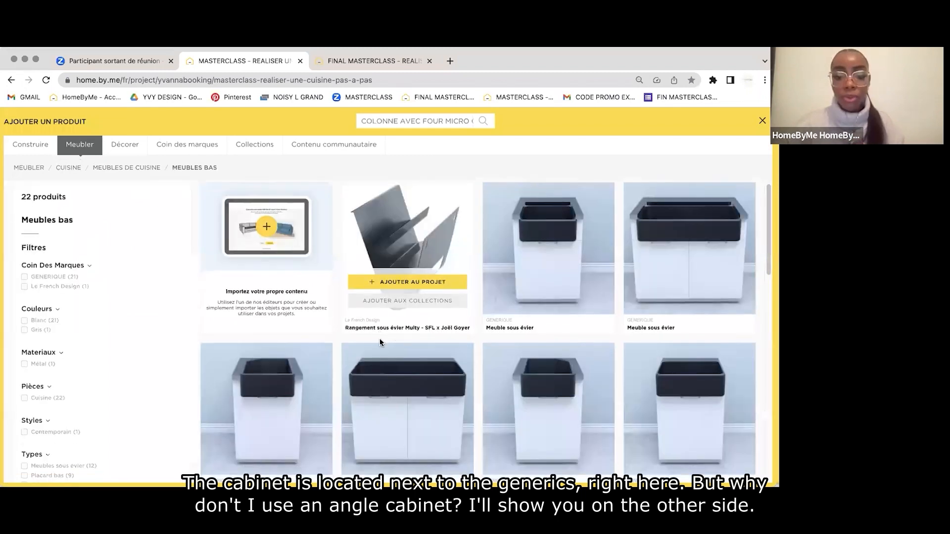
pyautogui.scroll(5, 381, 342)
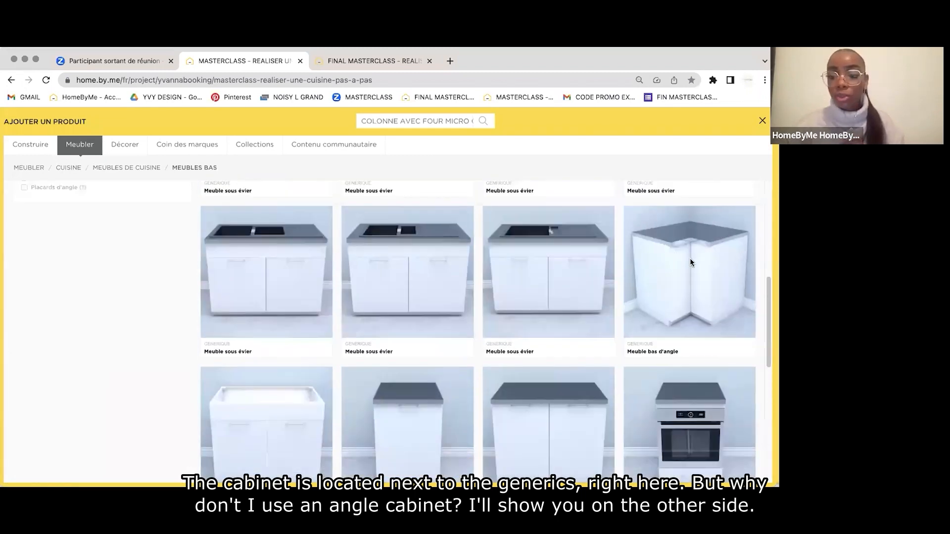
pyautogui.click(689, 257)
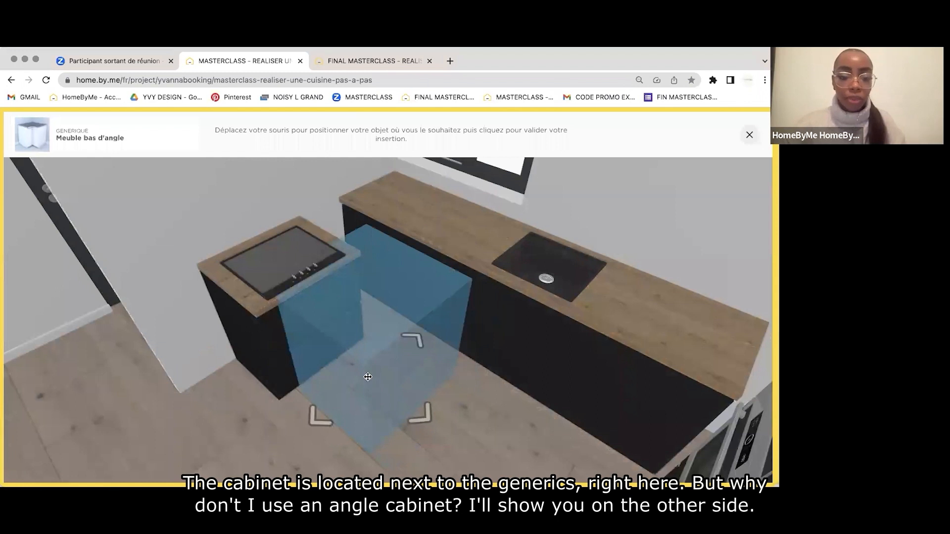
pyautogui.click(368, 377)
# Move the corner base cabinet into the corner between the sink run and the oven column.
pyautogui.moveTo(230, 330); pyautogui.dragTo(288, 260)
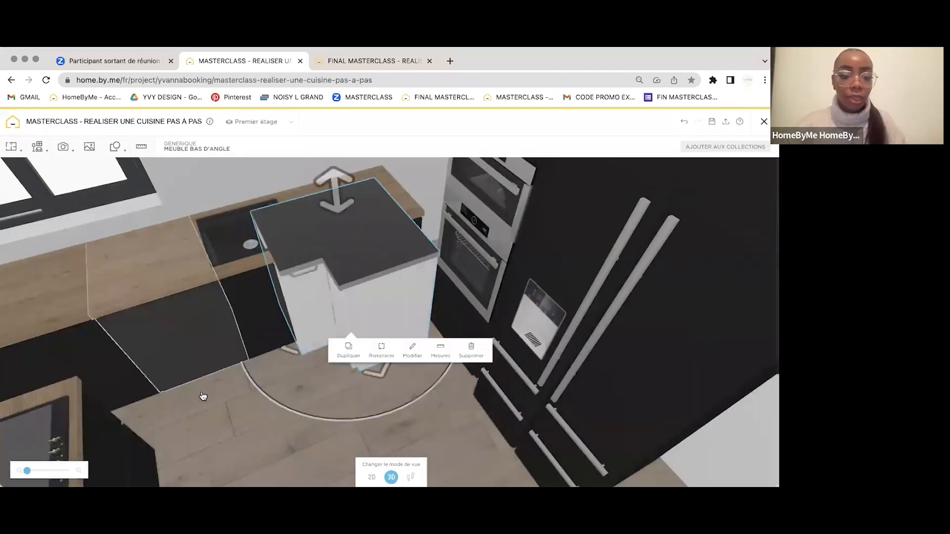
pyautogui.moveTo(228, 393); pyautogui.dragTo(223, 315)
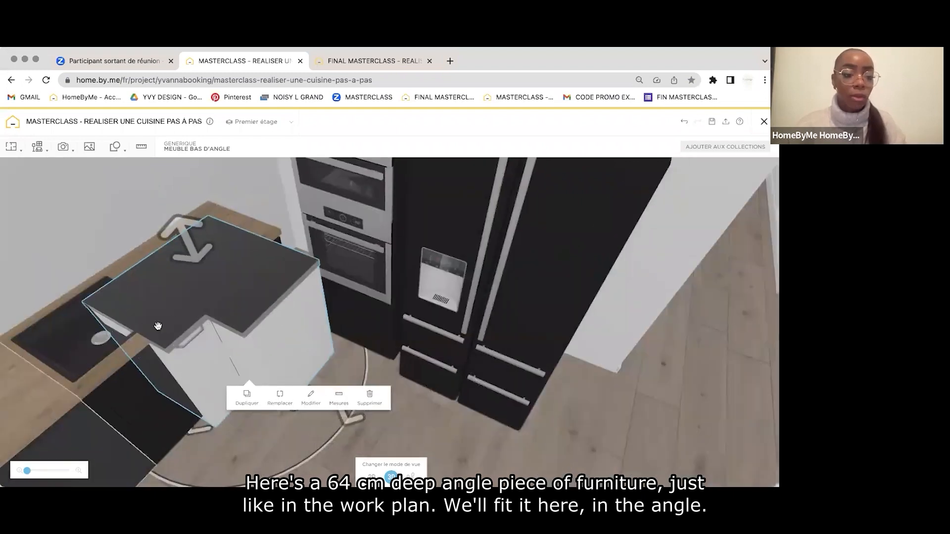
pyautogui.moveTo(158, 326); pyautogui.dragTo(269, 238)
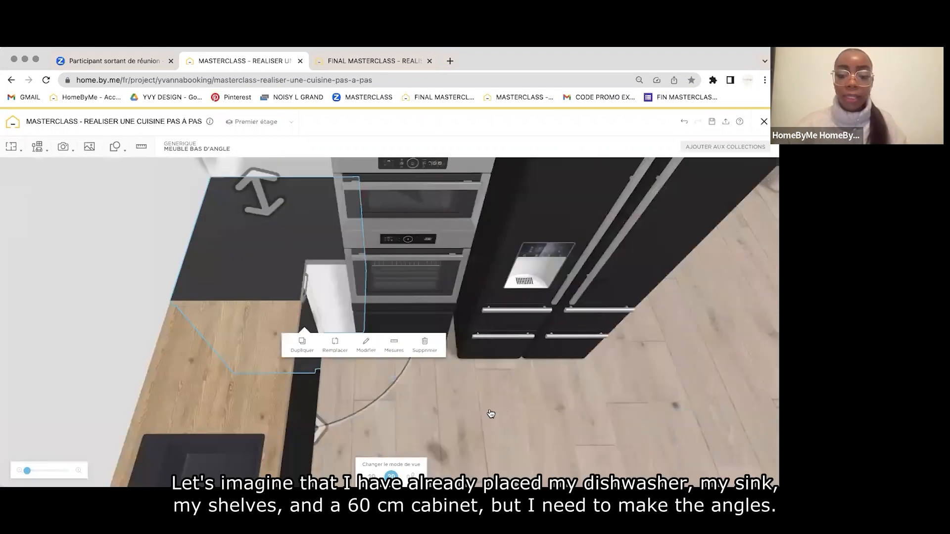
# Examine how the corner cabinet meets the narrow cabinet and the other base cabinets around the sink.
pyautogui.moveTo(491, 413); pyautogui.dragTo(454, 413)
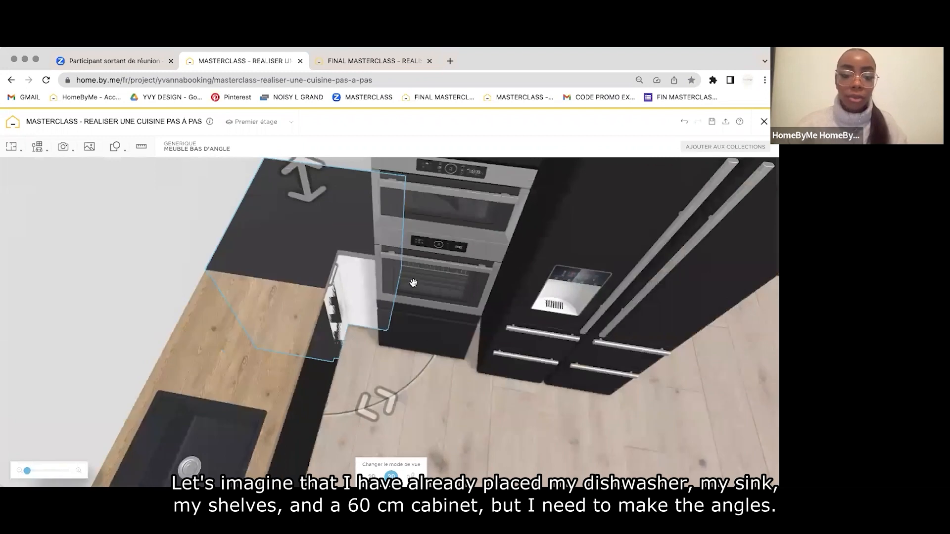
pyautogui.moveTo(414, 282); pyautogui.dragTo(362, 322)
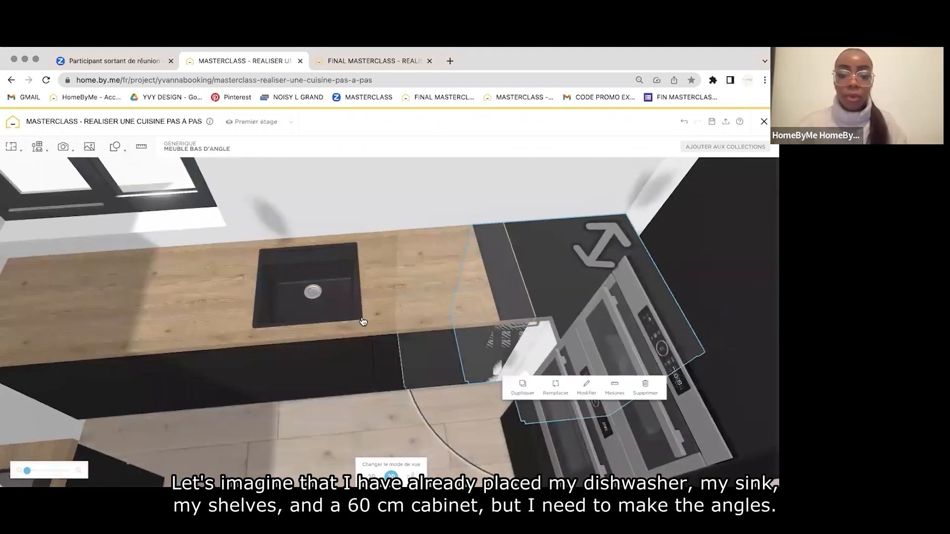
pyautogui.click(390, 368)
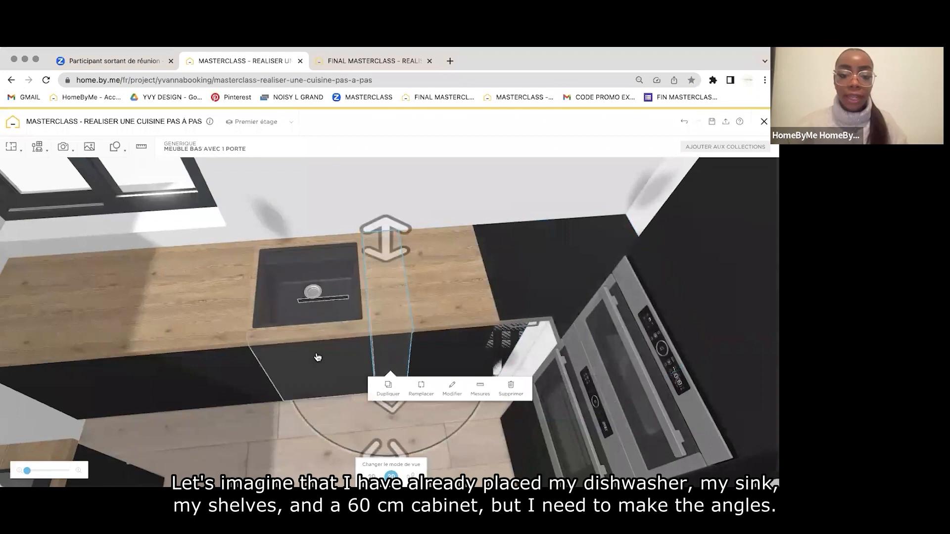
pyautogui.click(254, 357)
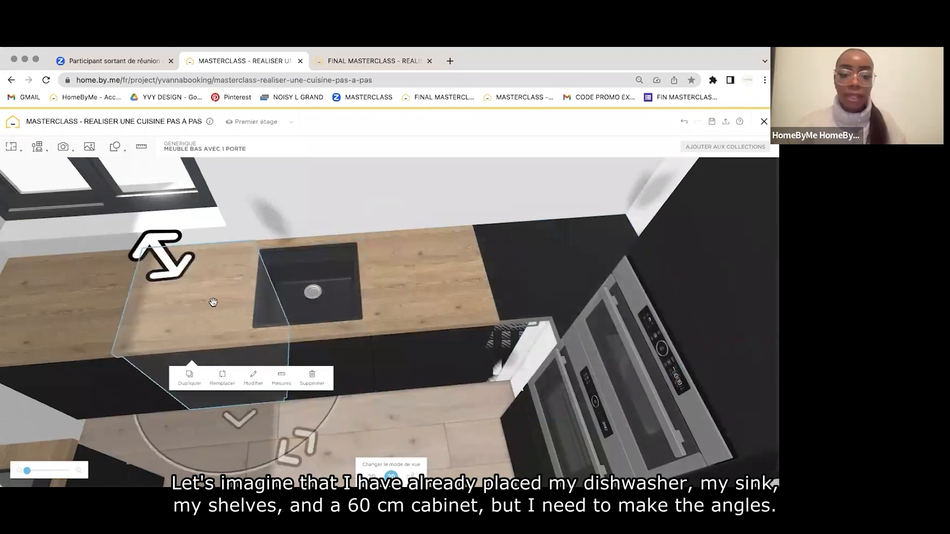
pyautogui.moveTo(332, 199); pyautogui.dragTo(283, 182)
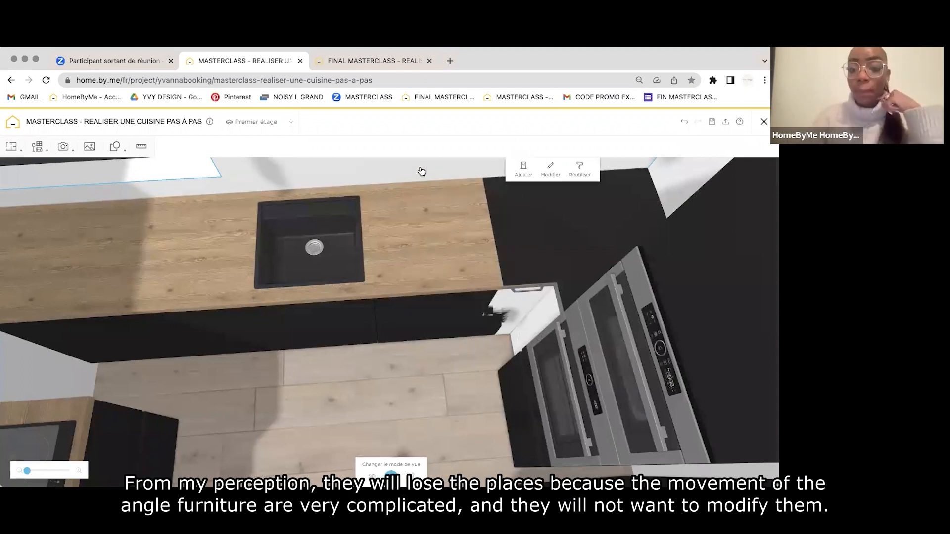
pyautogui.moveTo(421, 170); pyautogui.dragTo(564, 246)
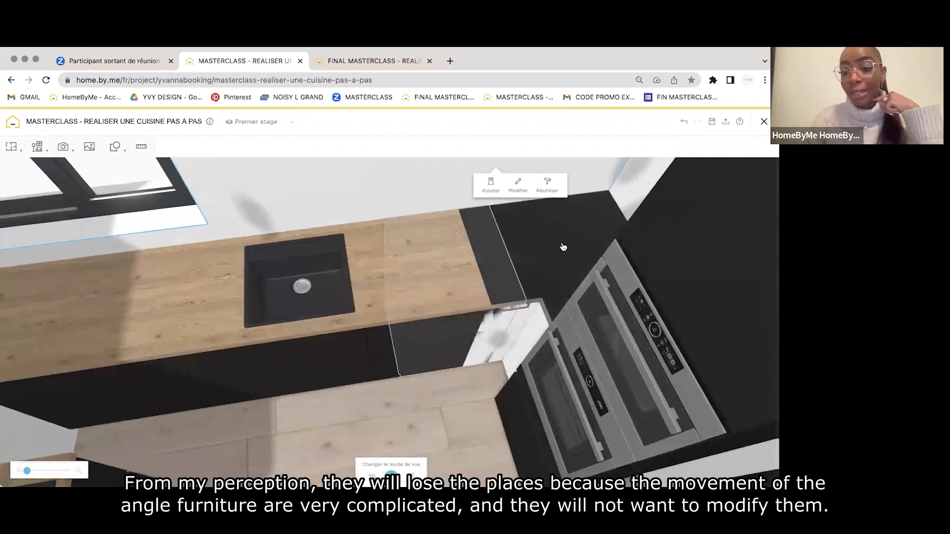
# Pull the Meuble bas d'angle out of the corner and set both its Largeur and Profondeur to 60 cm.
pyautogui.click(565, 243)
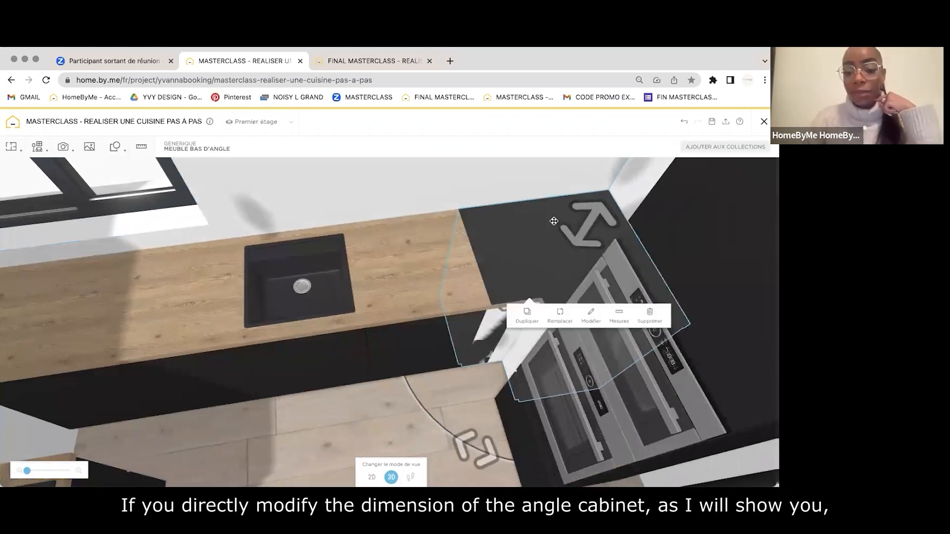
pyautogui.moveTo(554, 221); pyautogui.dragTo(527, 364)
pyautogui.moveTo(190, 415); pyautogui.dragTo(370, 403)
pyautogui.scroll(-5, 316, 406)
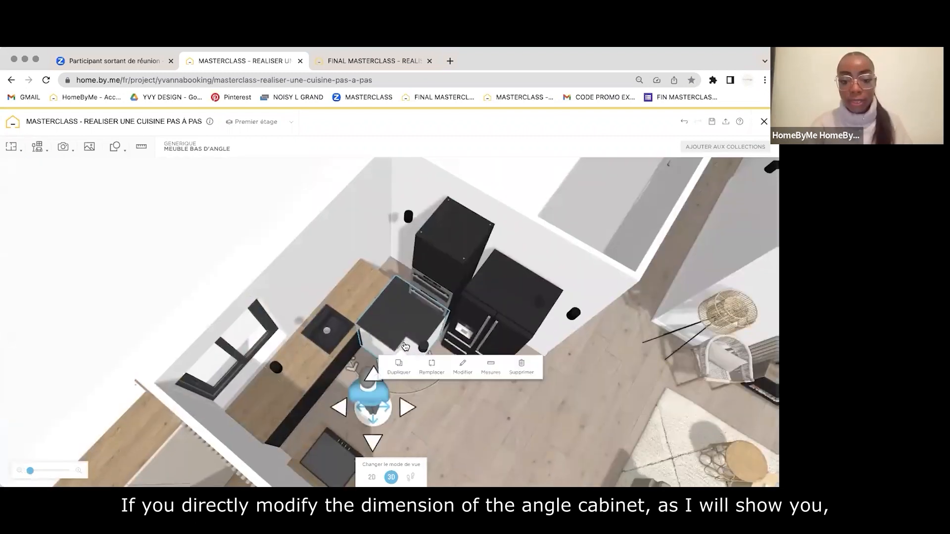
pyautogui.click(475, 328)
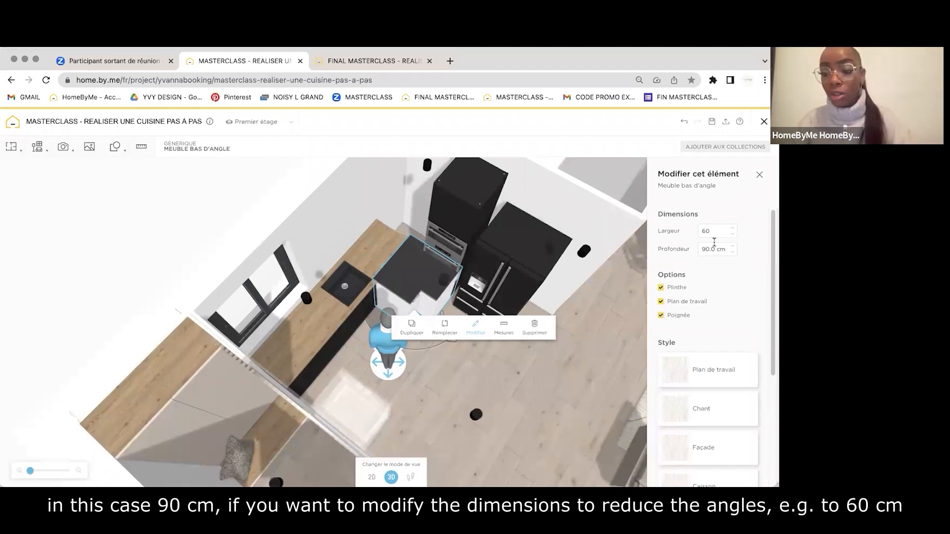
pyautogui.click(714, 249)
pyautogui.write('60')
pyautogui.press('Return')
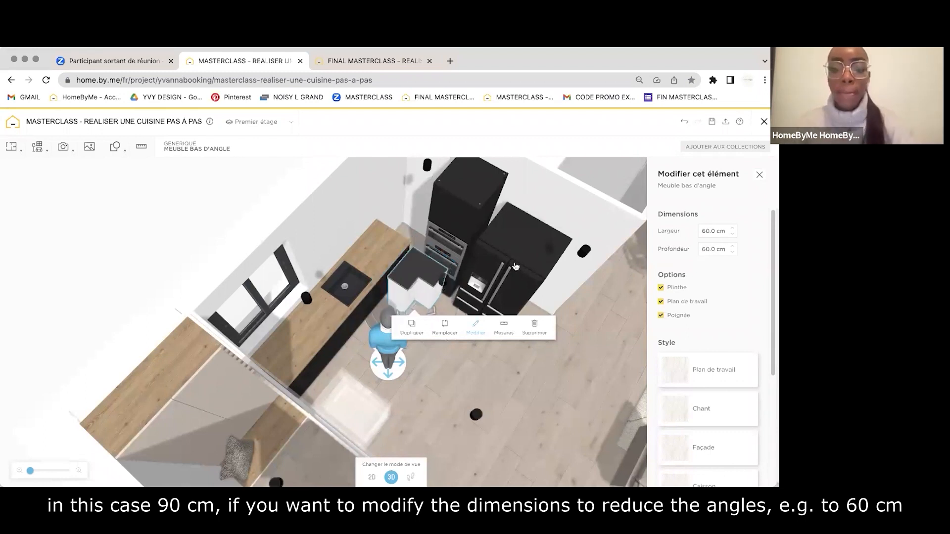
# Set the resized corner cabinet back in the corner beside the oven column to compare the fit, and delete it.
pyautogui.moveTo(416, 253); pyautogui.dragTo(410, 226)
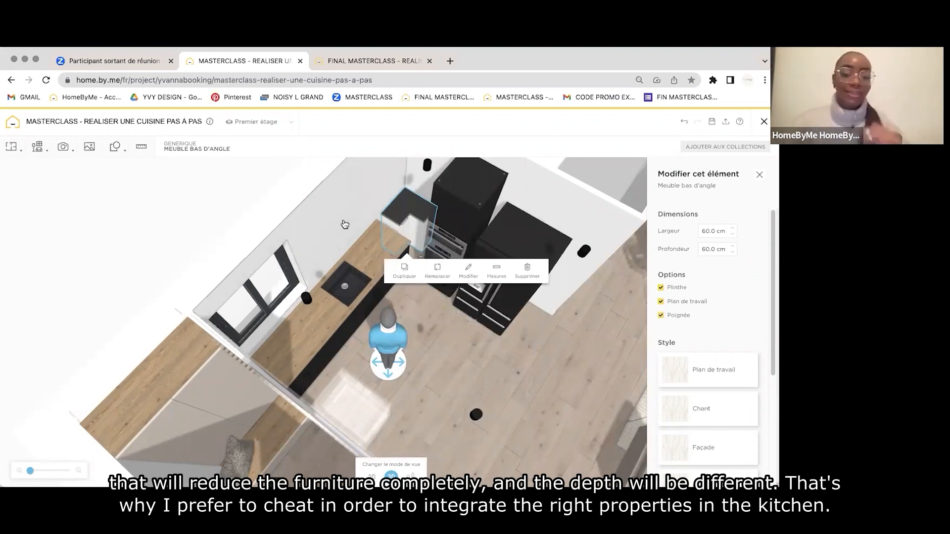
pyautogui.moveTo(386, 330); pyautogui.dragTo(410, 287)
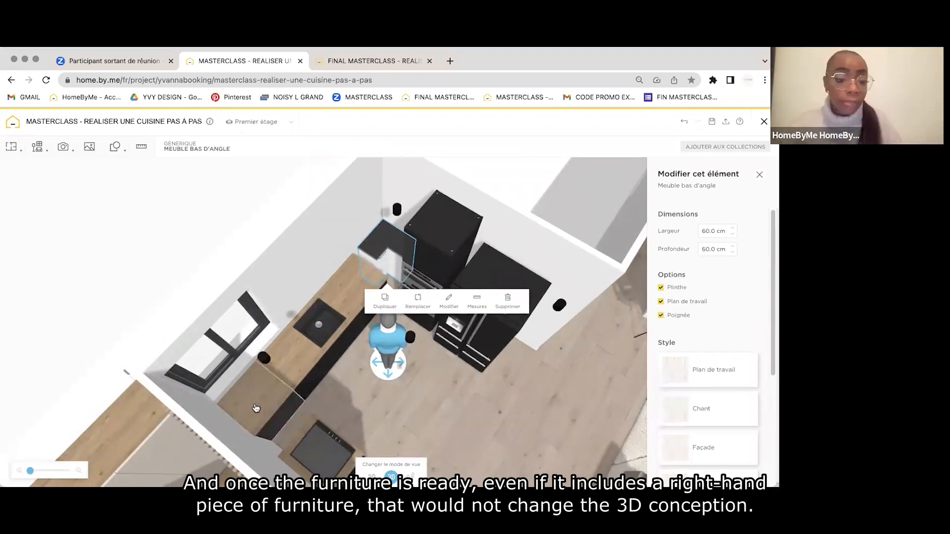
pyautogui.moveTo(310, 258); pyautogui.dragTo(338, 255)
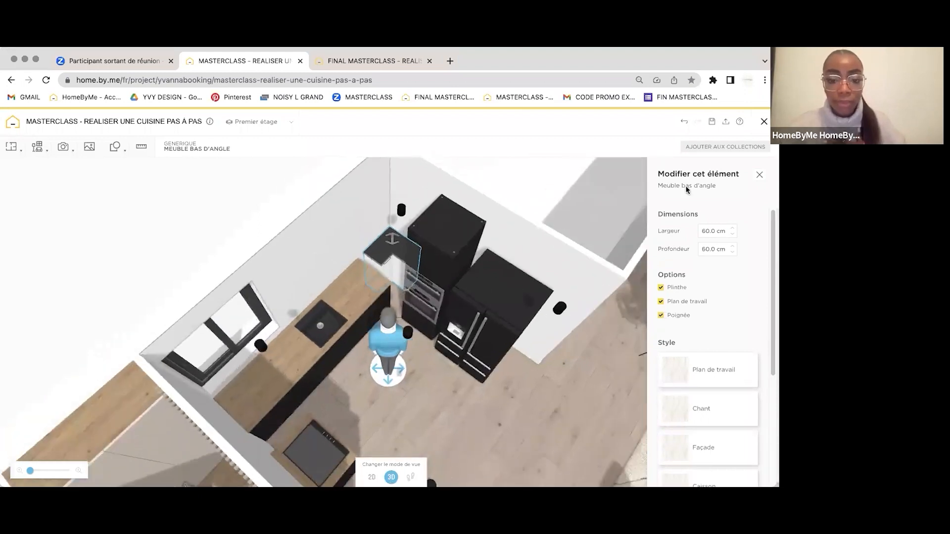
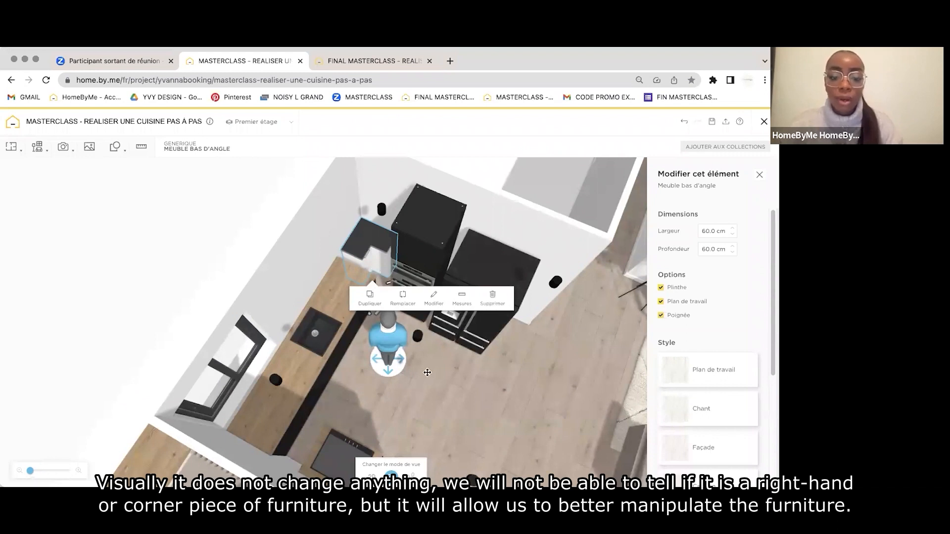
pyautogui.moveTo(427, 372); pyautogui.dragTo(432, 374)
pyautogui.click(534, 408)
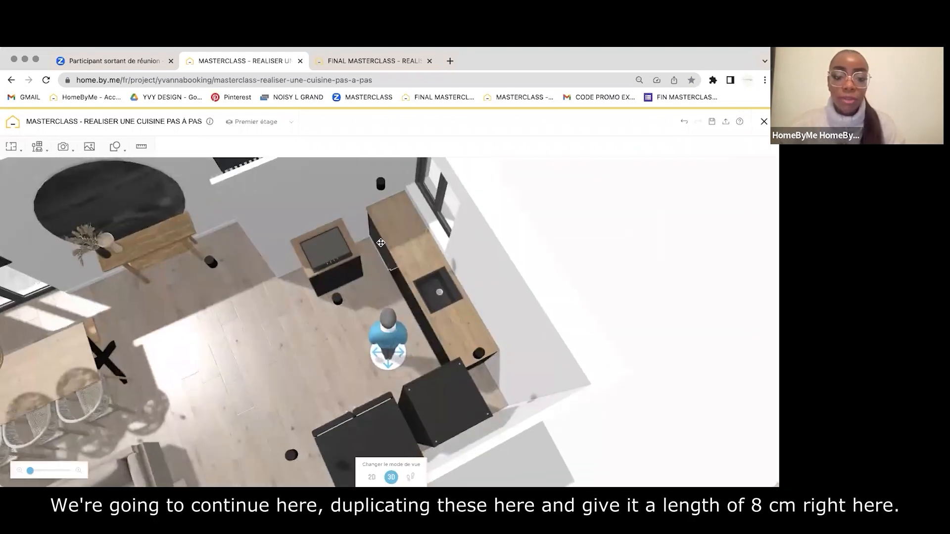
# Duplicate the 70 cm base cabinet at the hob end of the sink run and set the copy's Largeur to 8 cm.
pyautogui.click(387, 230)
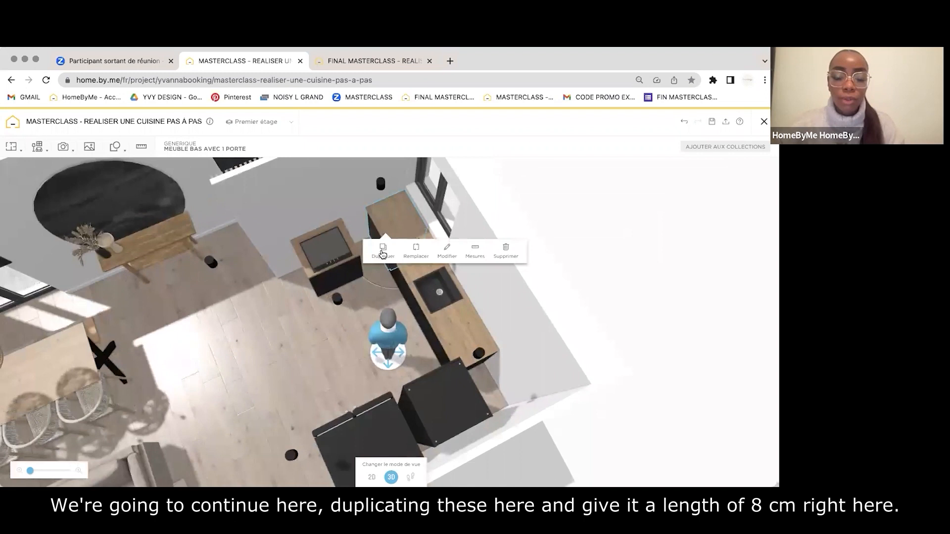
pyautogui.click(382, 250)
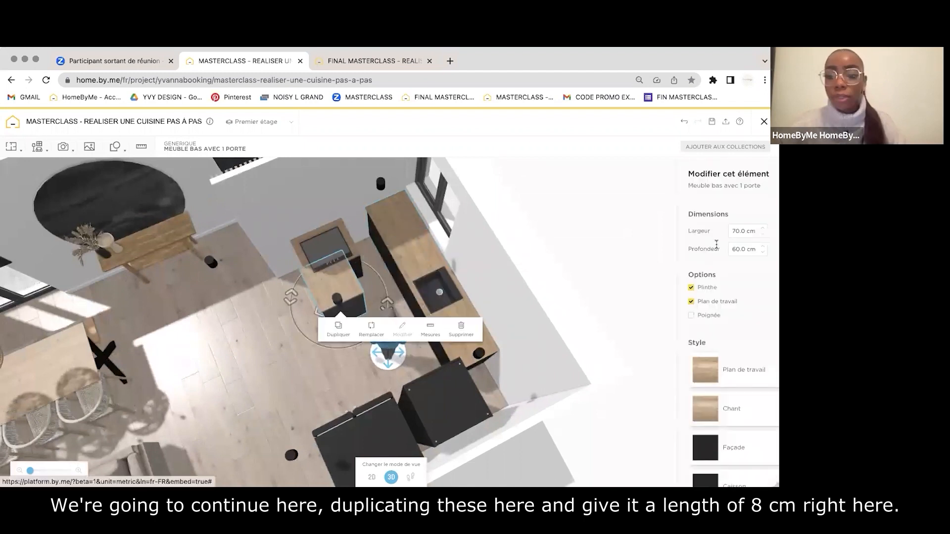
pyautogui.click(714, 230)
pyautogui.write('8')
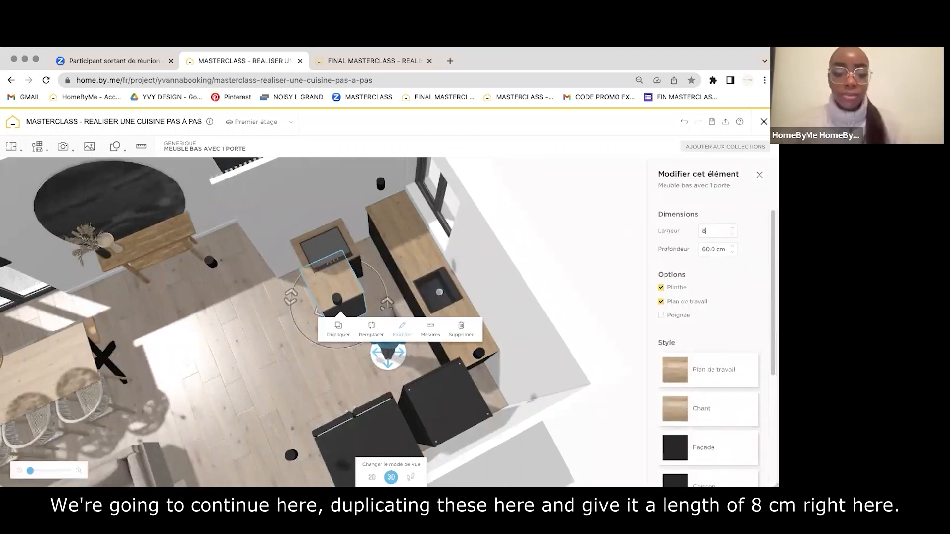
pyautogui.press('Return')
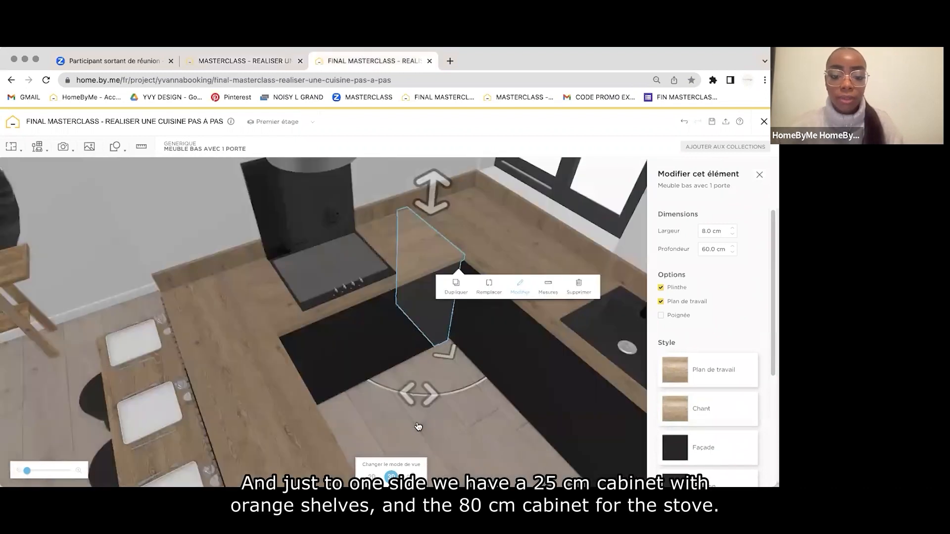
# In the FINAL MASTERCLASS project, check the dimensions of the one-door base cabinet right beside the hob.
pyautogui.click(415, 281)
pyautogui.click(423, 276)
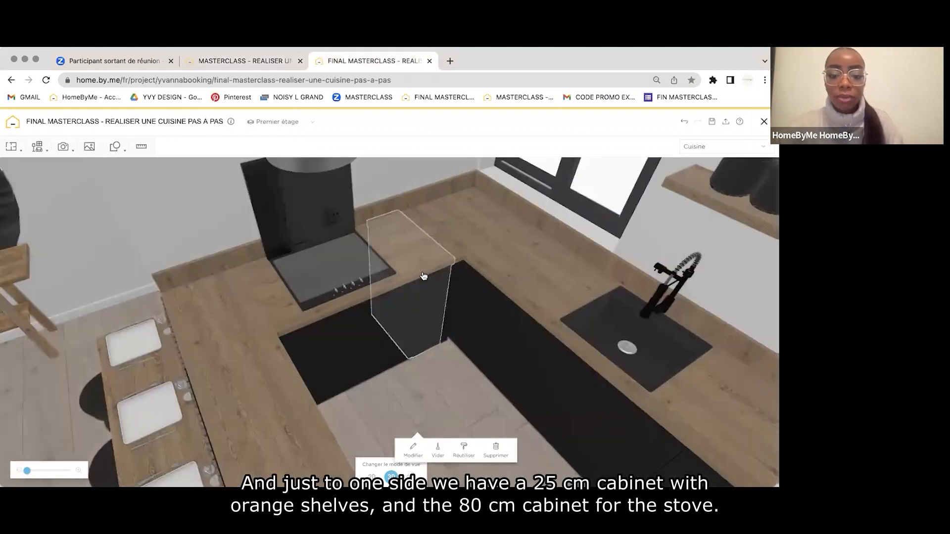
pyautogui.click(488, 297)
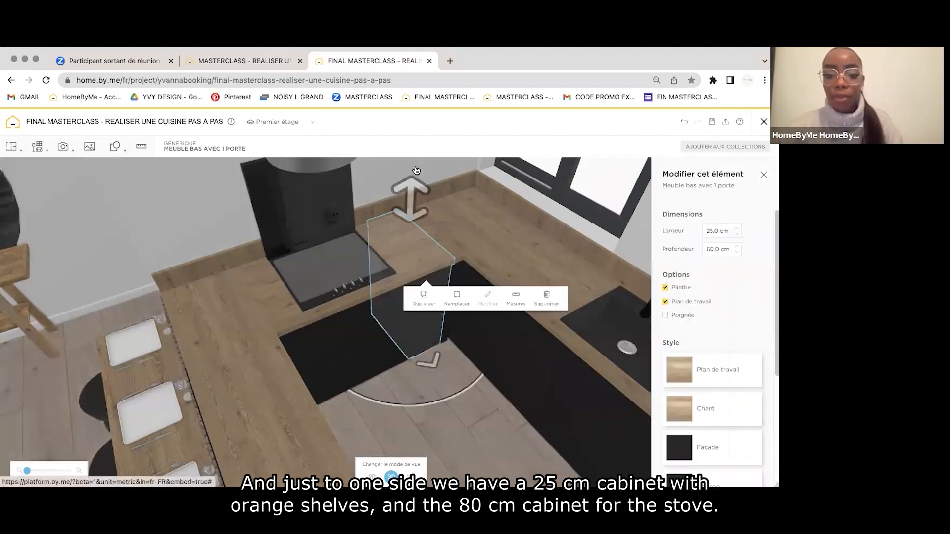
# Back in the MASTERCLASS project, set the narrow cabinet copy's Largeur to 25 cm and move the hob cabinet flush against it.
pyautogui.moveTo(402, 176); pyautogui.dragTo(416, 300)
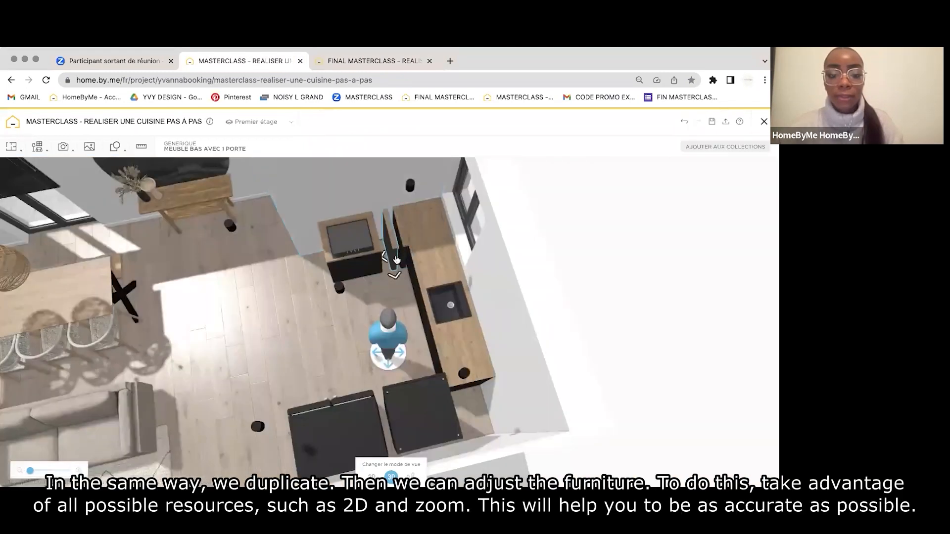
pyautogui.click(453, 282)
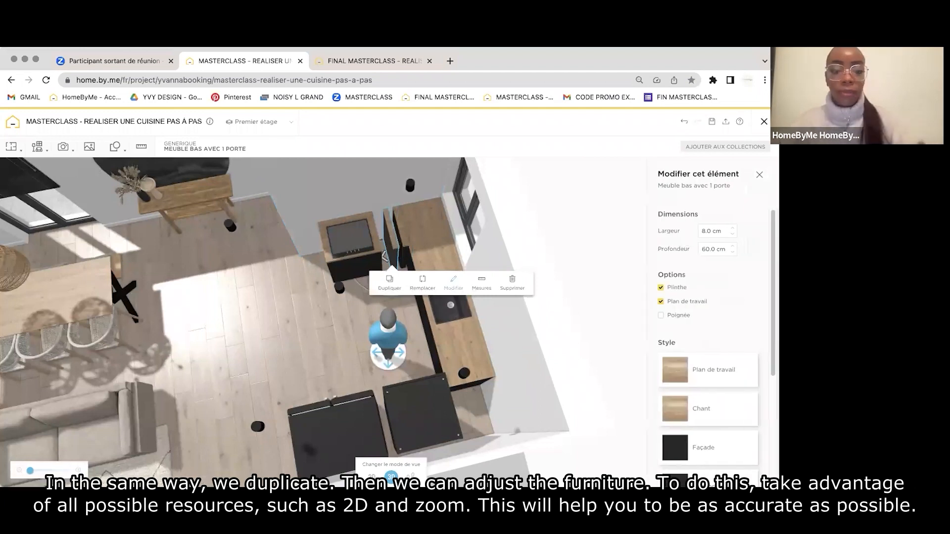
pyautogui.click(348, 264)
pyautogui.moveTo(348, 264); pyautogui.dragTo(352, 263)
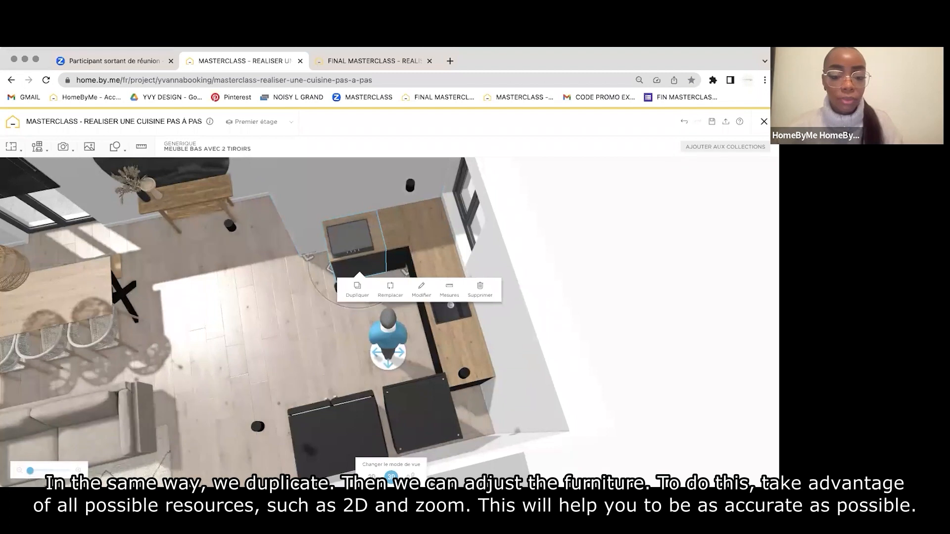
# In the 2D view, centre the Smeg hob on the worktop of its two-drawer base cabinet and return to 3D.
pyautogui.click(371, 476)
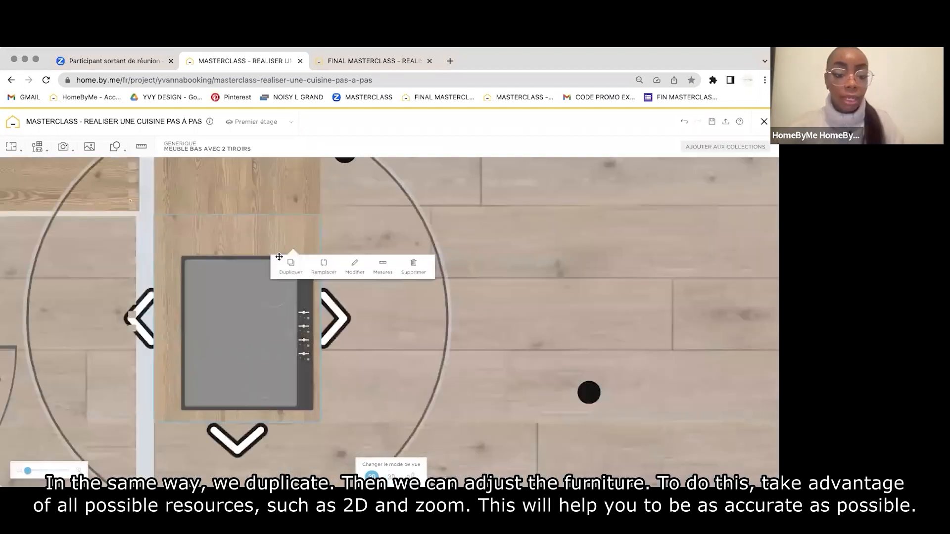
pyautogui.moveTo(278, 258); pyautogui.dragTo(278, 237)
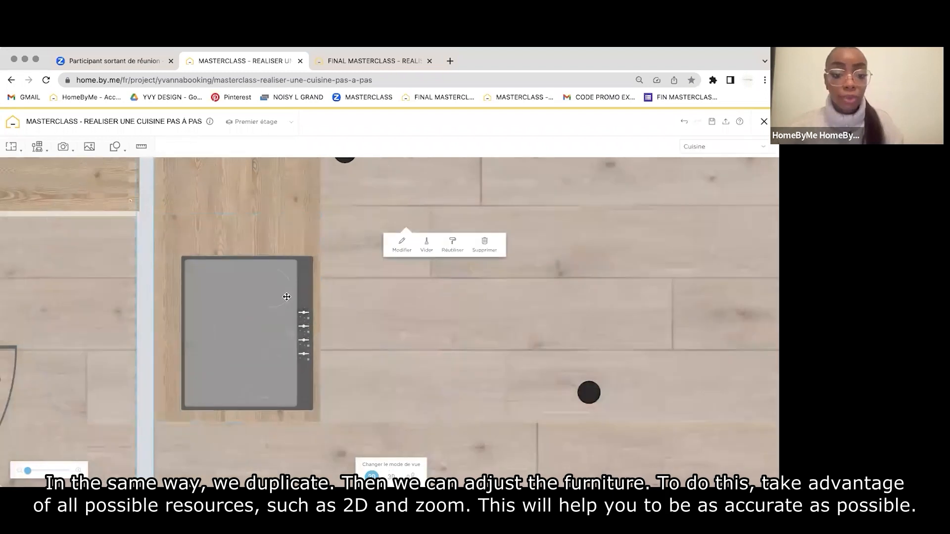
pyautogui.click(286, 283)
pyautogui.moveTo(484, 237); pyautogui.dragTo(491, 173)
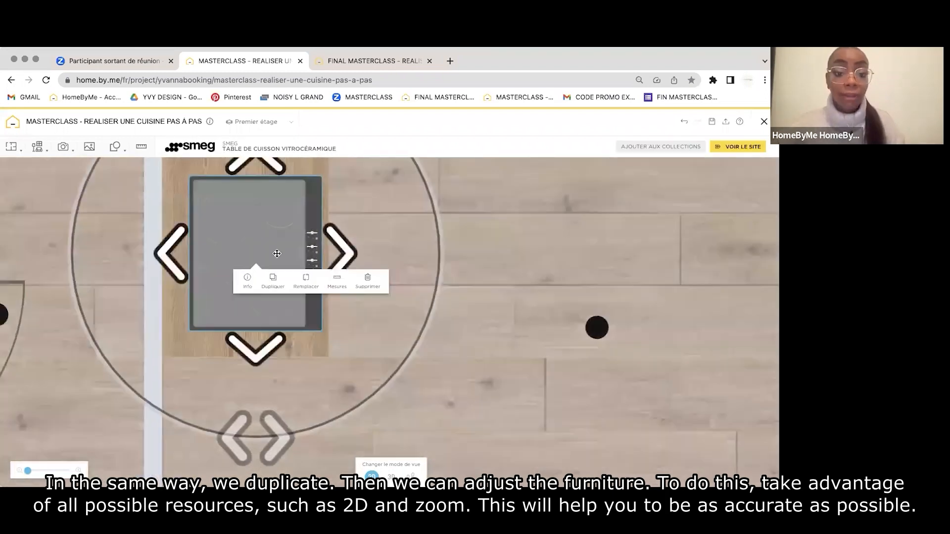
pyautogui.click(334, 404)
pyautogui.click(391, 477)
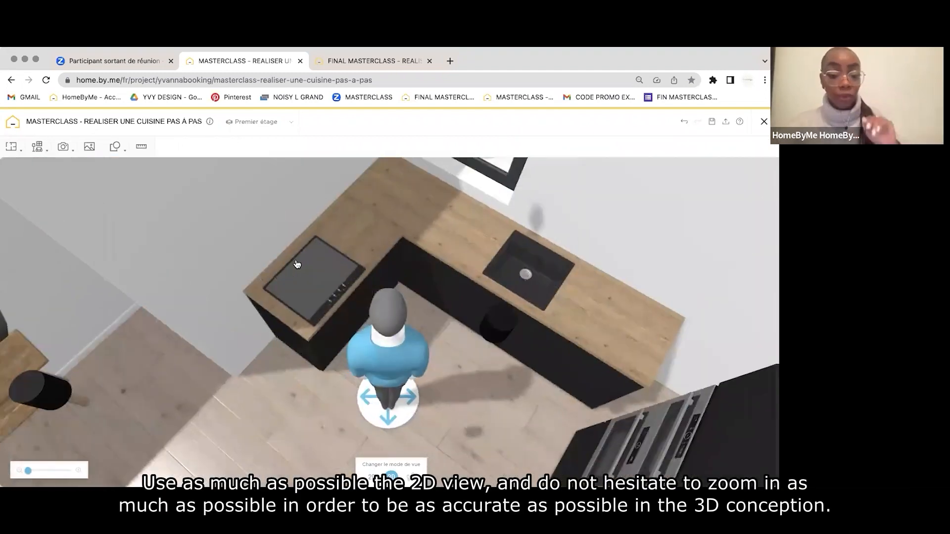
# In the FINAL MASTERCLASS project, check the dimensions of the narrow base cabinet between the hob and the bar.
pyautogui.moveTo(296, 259); pyautogui.dragTo(378, 255)
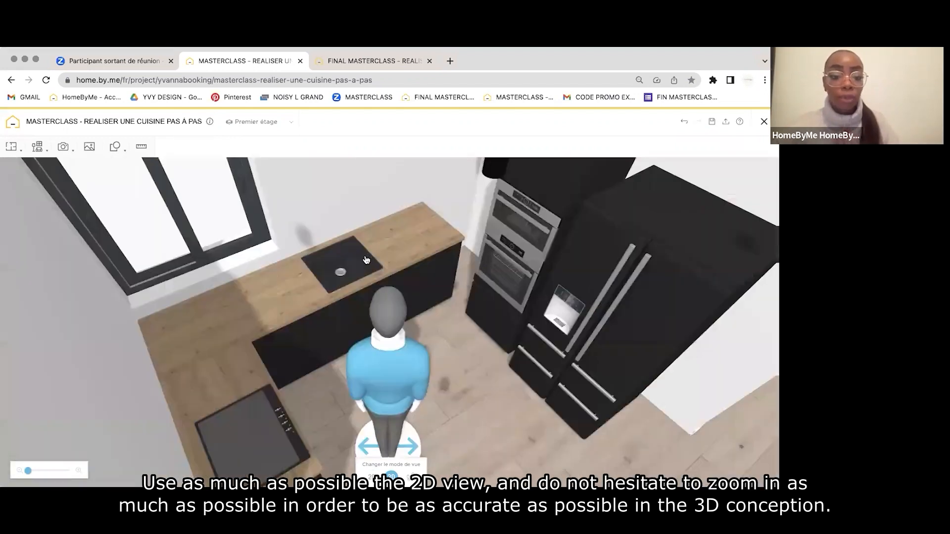
pyautogui.click(361, 233)
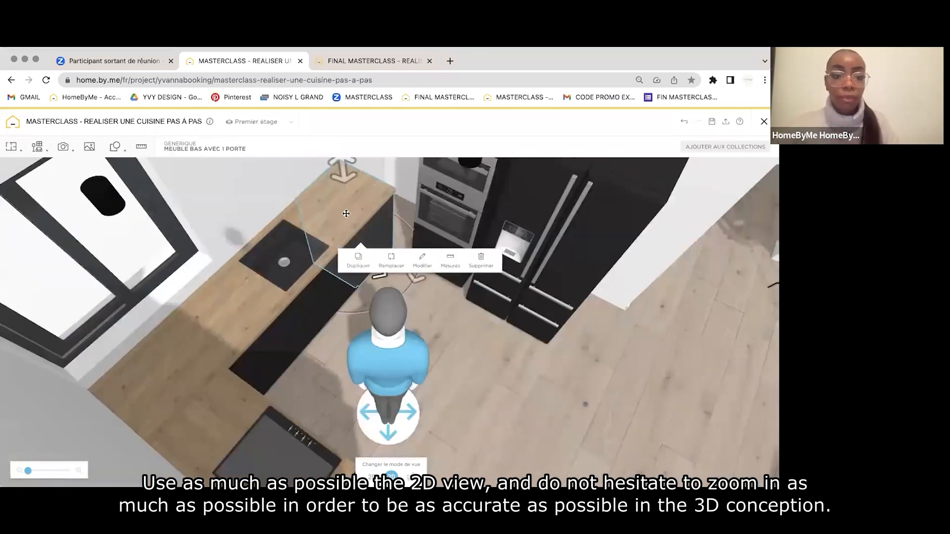
pyautogui.click(360, 61)
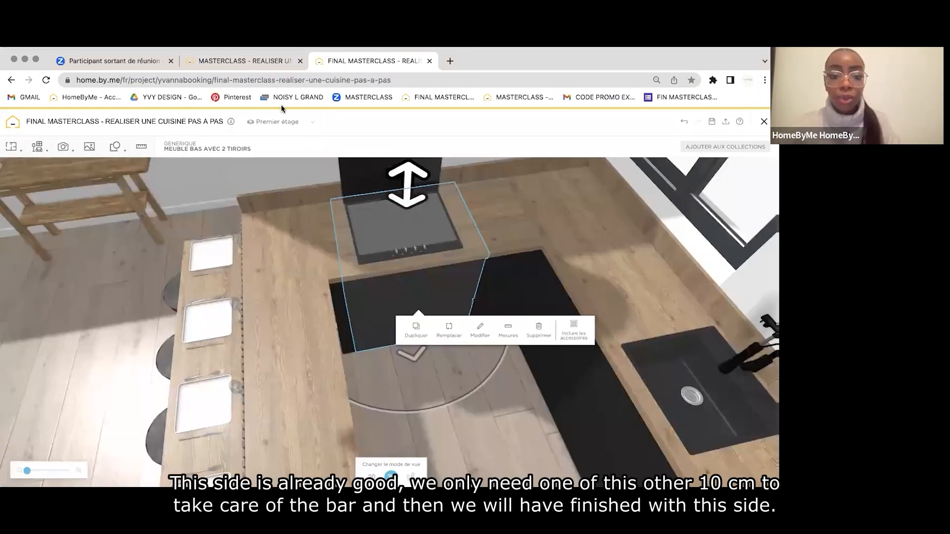
pyautogui.click(275, 182)
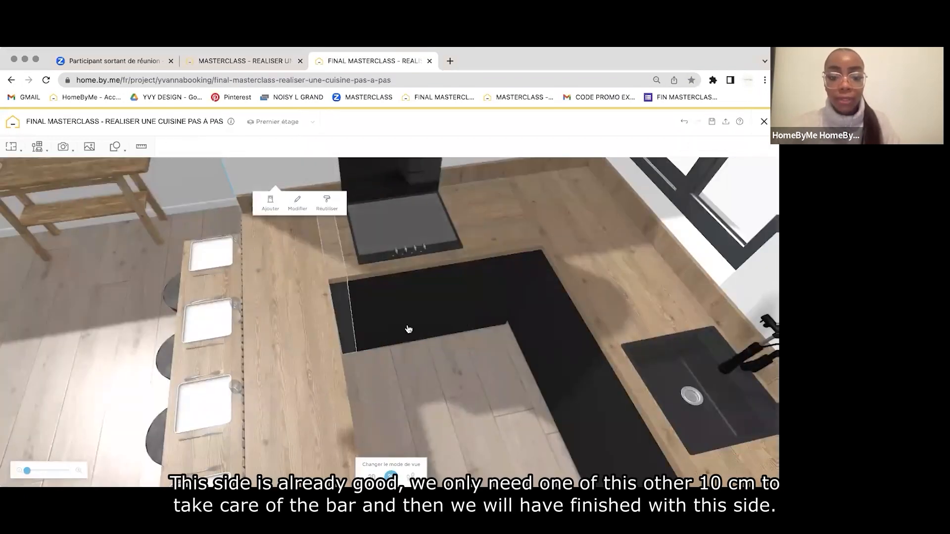
pyautogui.click(399, 286)
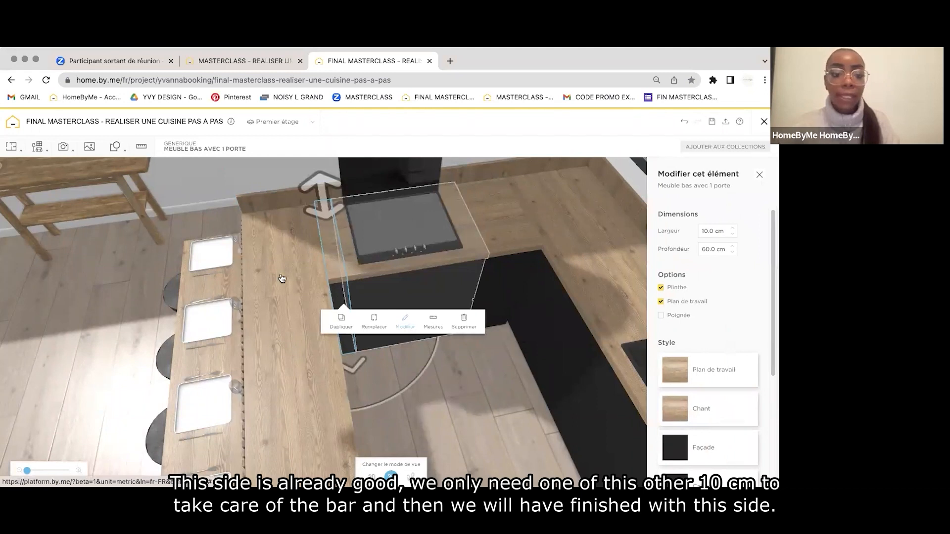
pyautogui.click(298, 168)
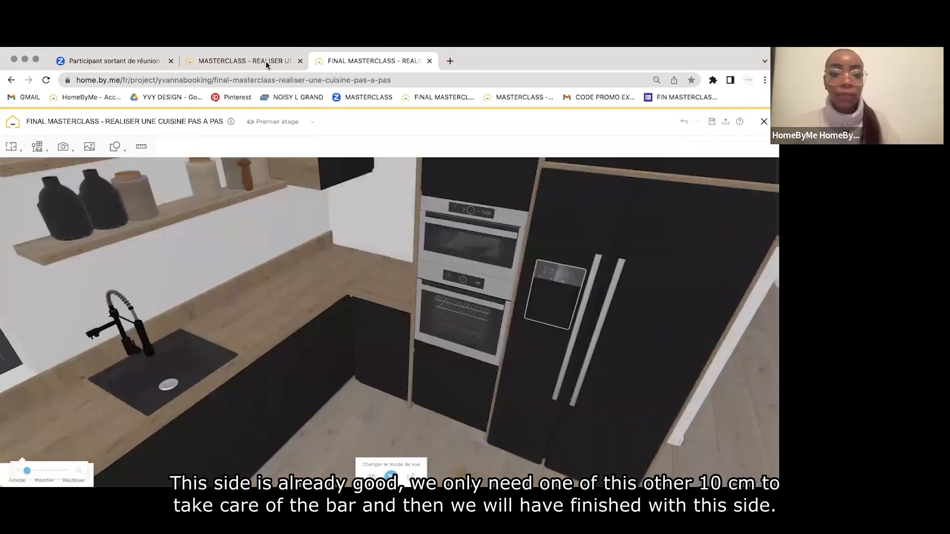
# In the MASTERCLASS project, duplicate the 25 cm base cabinet beside the hob and bring the copy to the hob cabinet's free end.
pyautogui.click(266, 61)
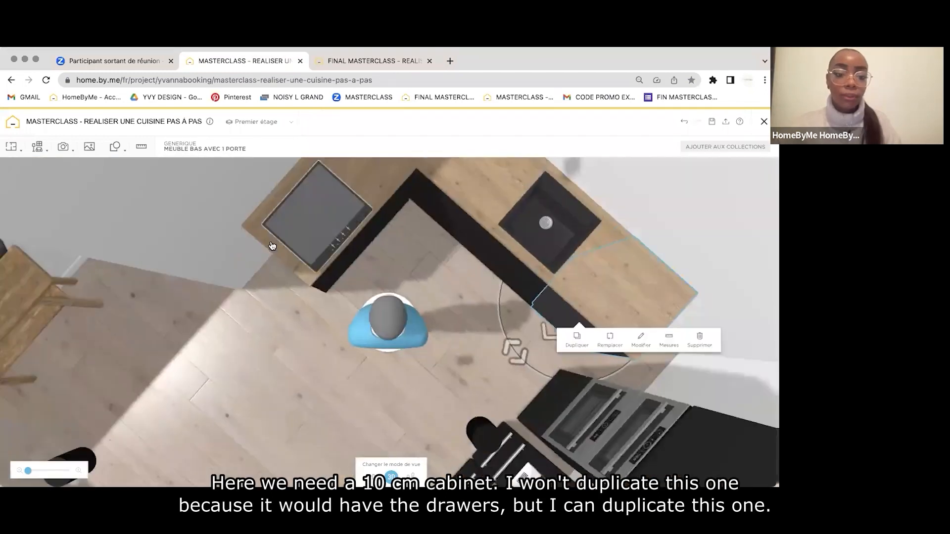
pyautogui.click(311, 270)
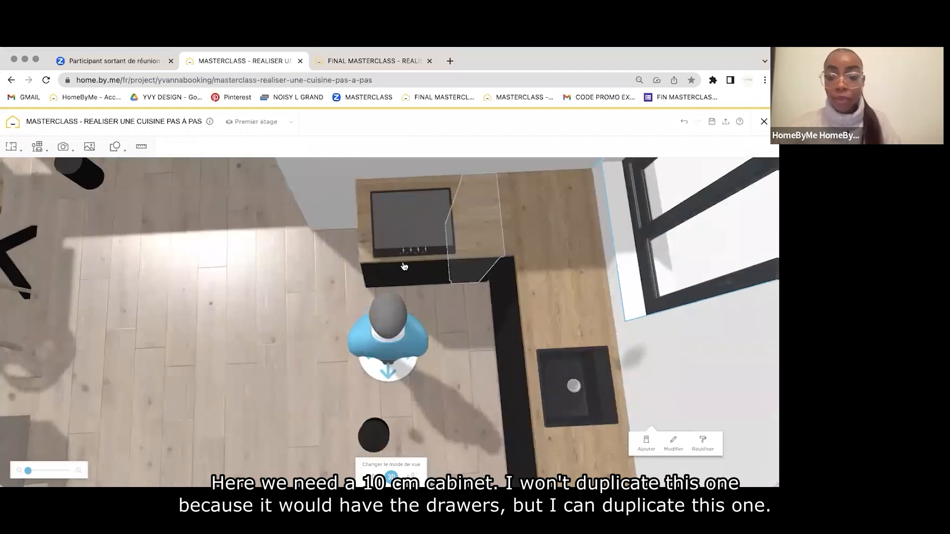
pyautogui.click(408, 270)
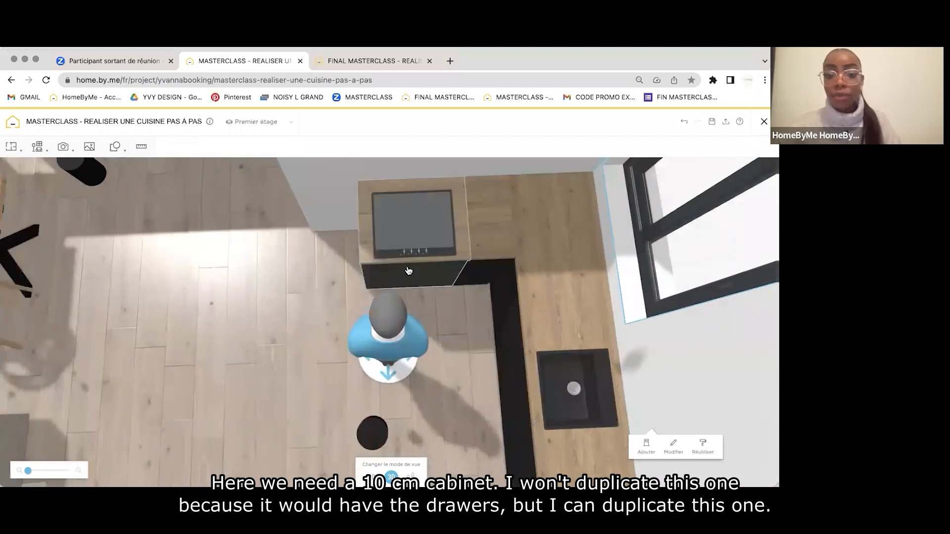
pyautogui.click(483, 237)
pyautogui.click(483, 258)
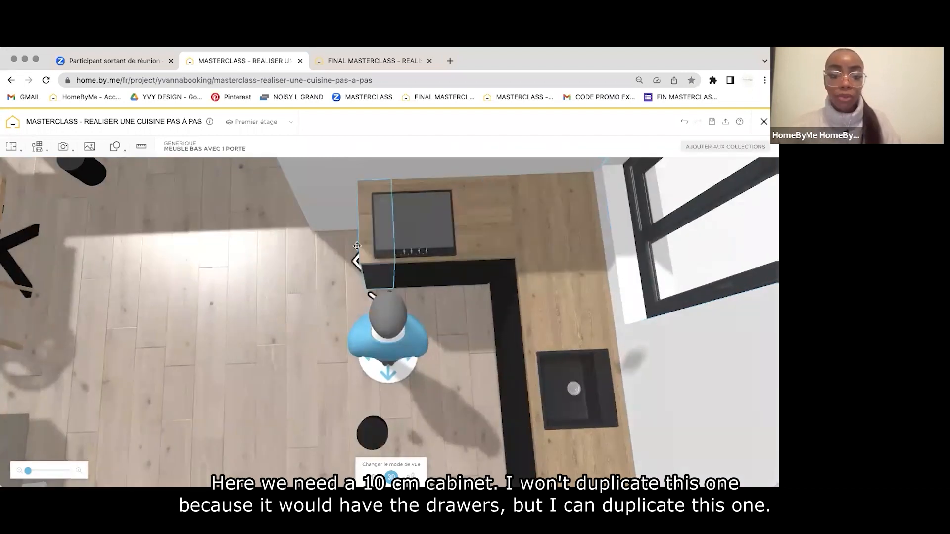
pyautogui.click(417, 291)
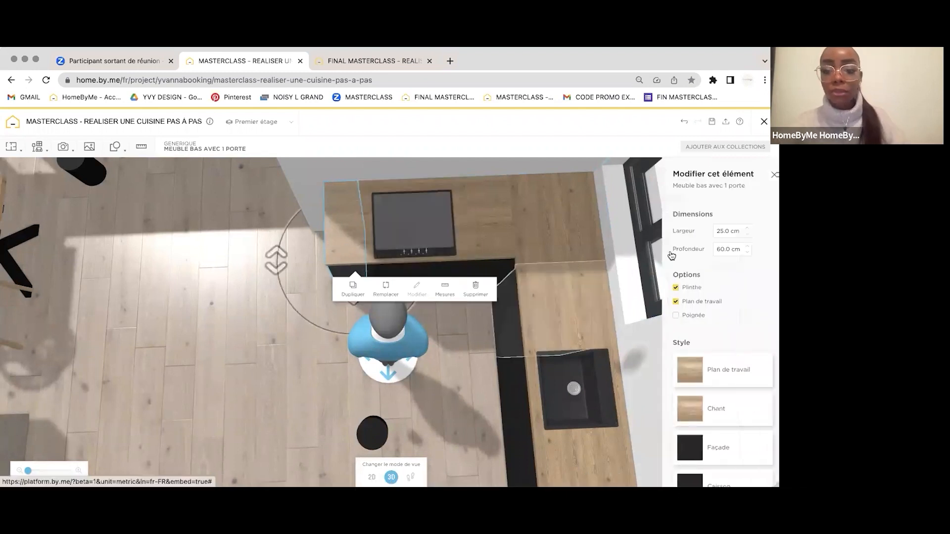
# Set the copied cabinet's Largeur to 10 cm and fit it flush against the free side of the hob cabinet.
pyautogui.click(711, 231)
pyautogui.write('10')
pyautogui.press('Return')
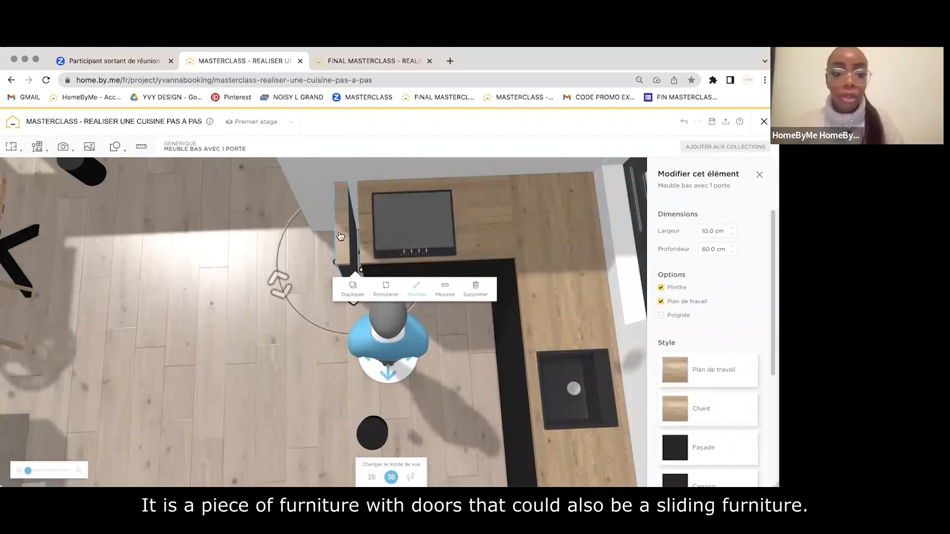
pyautogui.moveTo(296, 174); pyautogui.dragTo(301, 281)
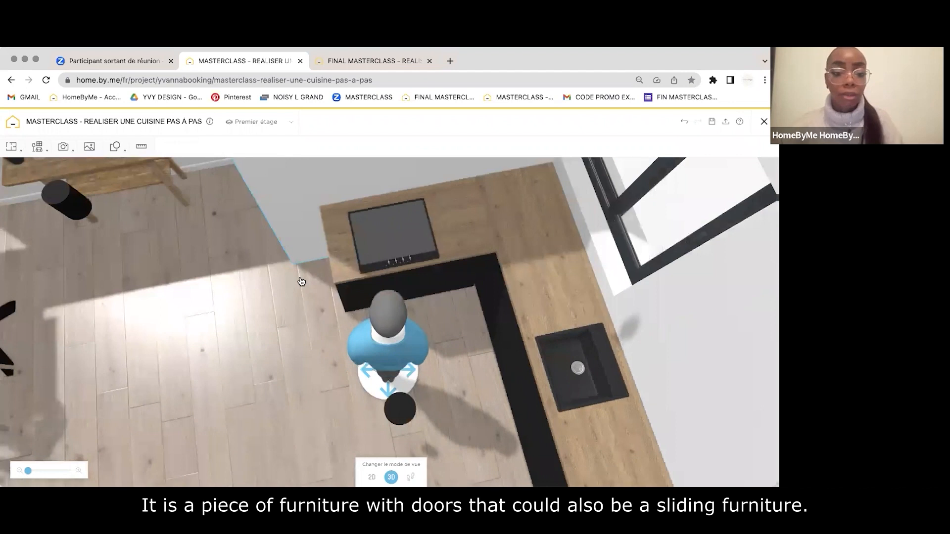
# In the FINAL MASTERCLASS project, examine the base cabinets between the sink and the oven column corner one by one.
pyautogui.hotkey('ctrl', 'Tab')
pyautogui.click(329, 298)
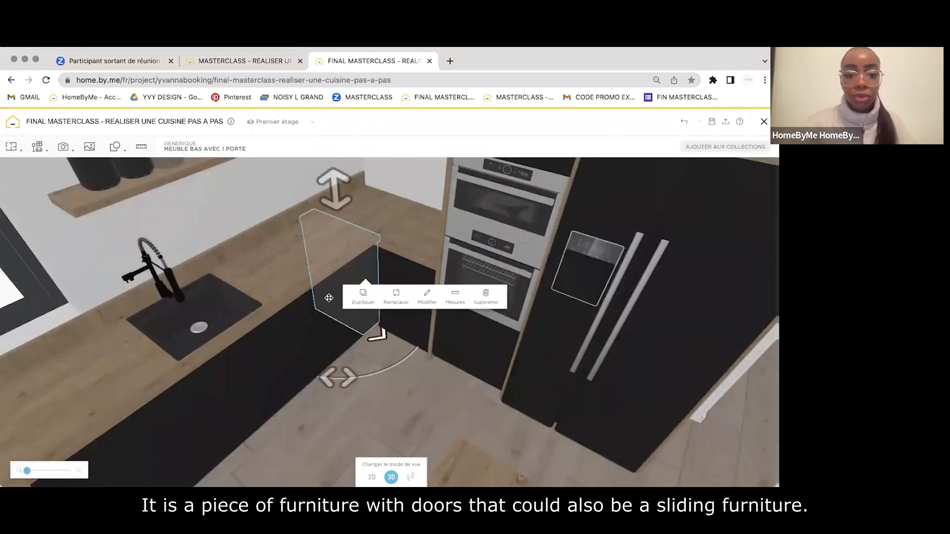
pyautogui.click(297, 322)
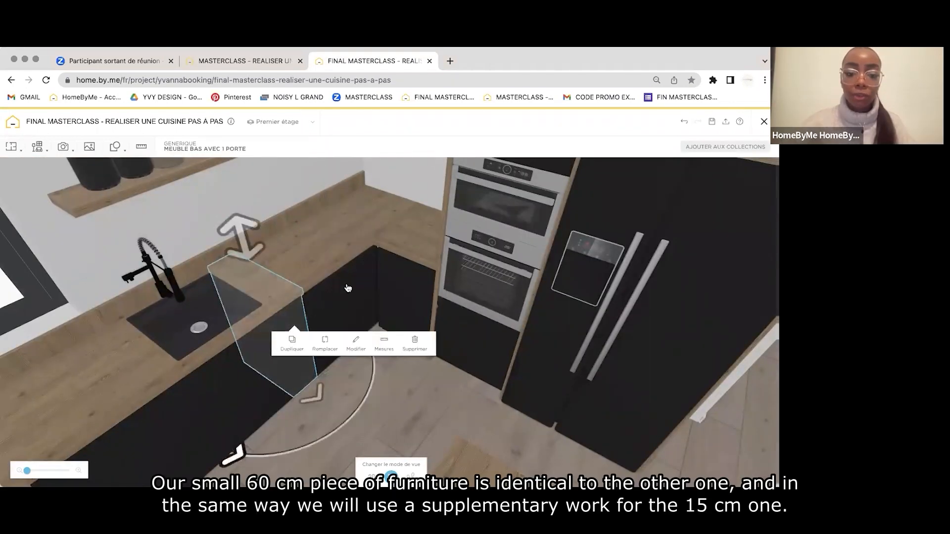
pyautogui.click(369, 271)
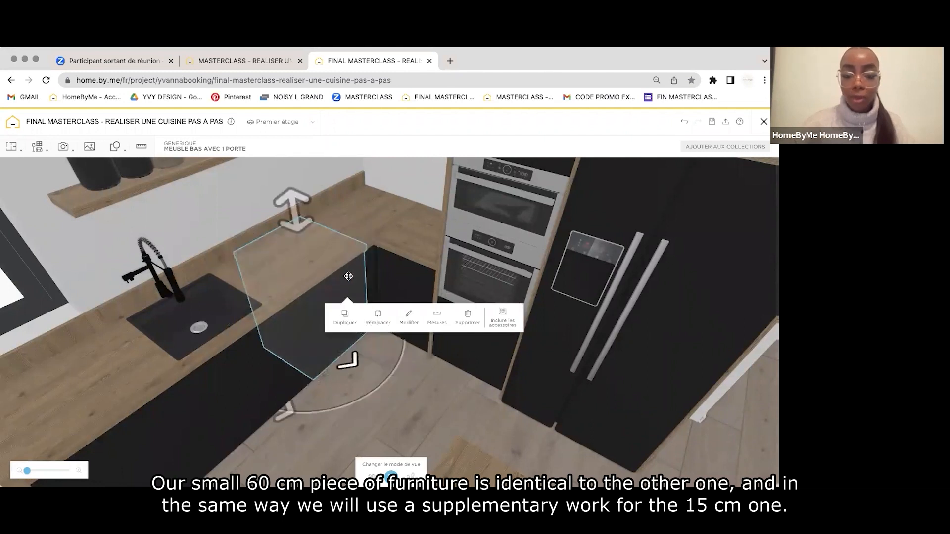
pyautogui.click(369, 270)
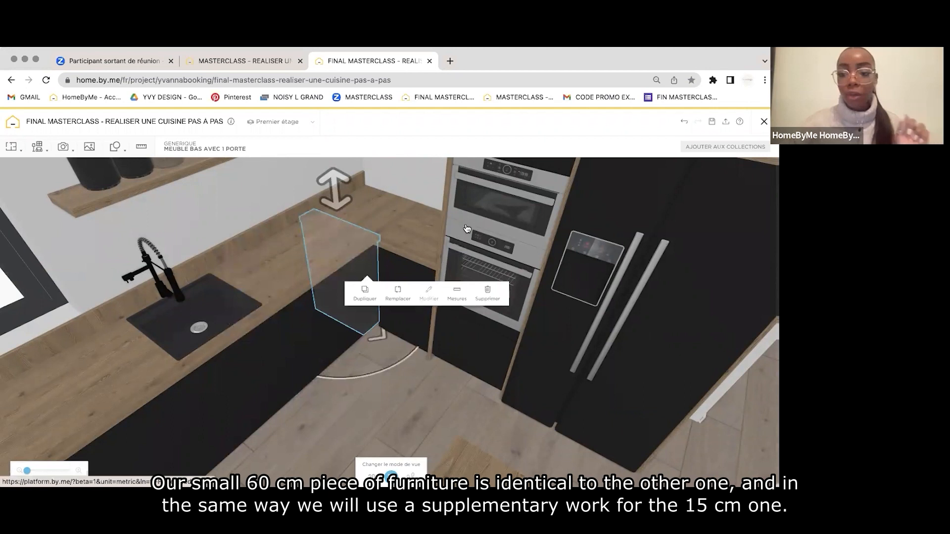
# Pull the long resizable worktop off the sink run in the FINAL MASTERCLASS project and delete it.
pyautogui.moveTo(386, 230); pyautogui.dragTo(337, 334)
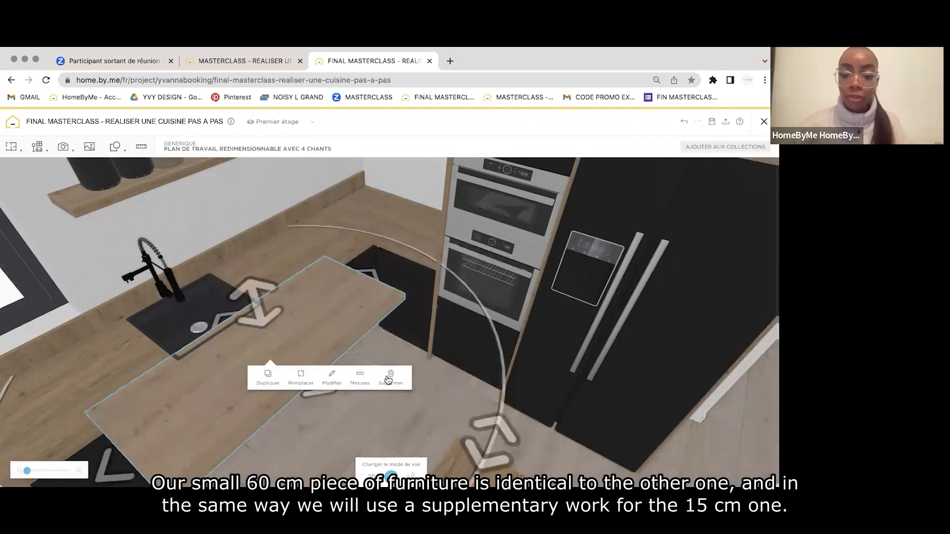
pyautogui.click(389, 378)
pyautogui.click(364, 277)
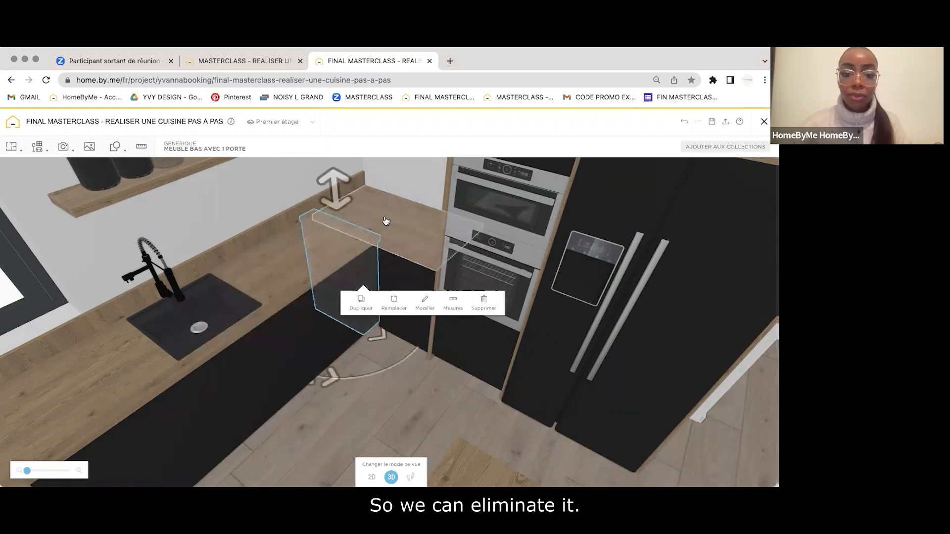
pyautogui.press('Delete')
# Lift the worktop out of the oven corner and put it back, and check the dimensions of the narrow cabinet there.
pyautogui.click(382, 318)
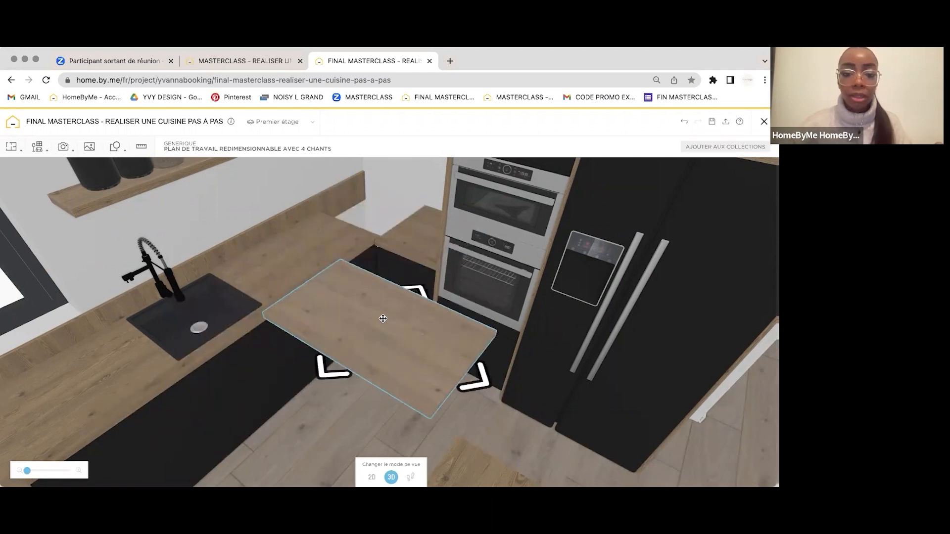
pyautogui.moveTo(408, 343); pyautogui.dragTo(475, 343)
pyautogui.moveTo(383, 195); pyautogui.dragTo(235, 238)
pyautogui.moveTo(354, 320); pyautogui.dragTo(223, 237)
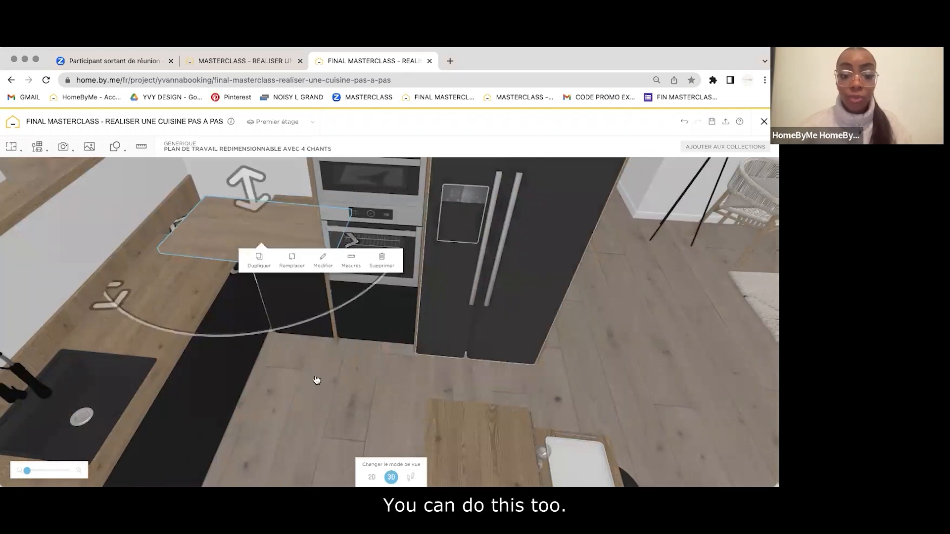
pyautogui.click(596, 303)
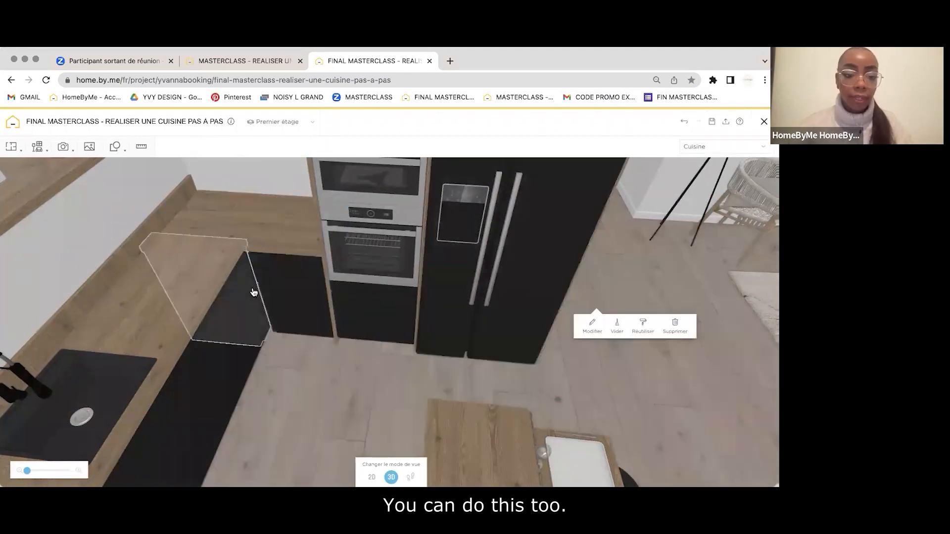
pyautogui.doubleClick(310, 321)
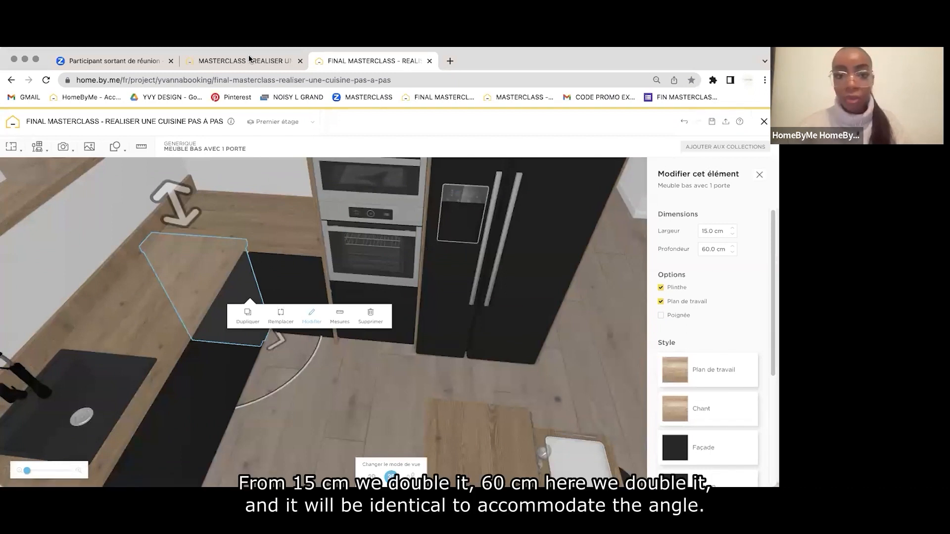
# In the MASTERCLASS project, extend the sink run toward the oven column with a duplicated 15 cm base cabinet and add a second copy in the corner.
pyautogui.hotkey('ctrl', 'shift', 'Tab')
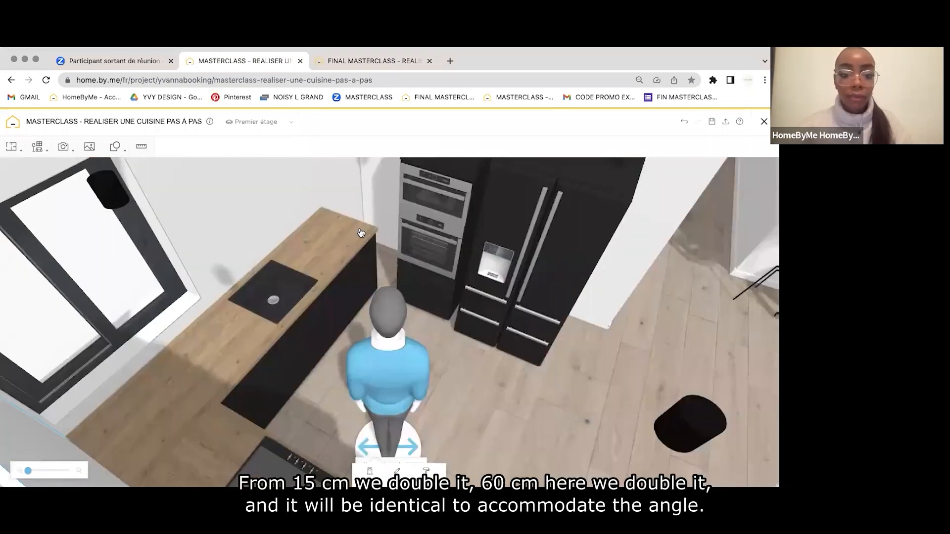
pyautogui.doubleClick(360, 259)
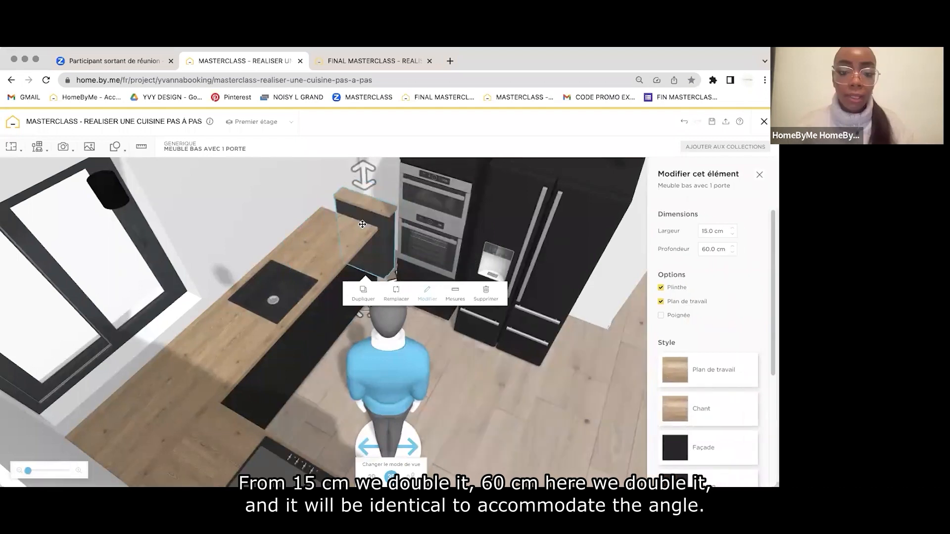
pyautogui.moveTo(357, 227); pyautogui.dragTo(355, 227)
pyautogui.click(355, 311)
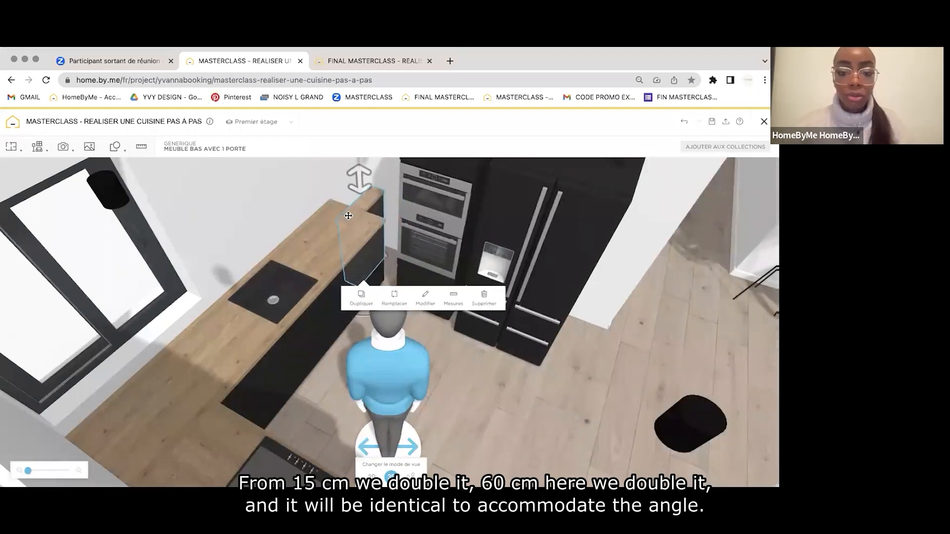
pyautogui.moveTo(356, 209); pyautogui.dragTo(299, 201)
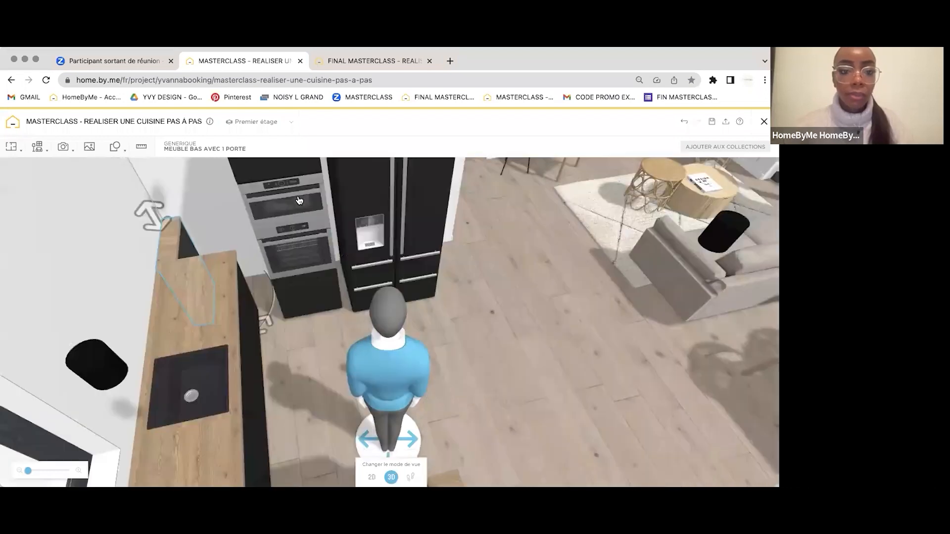
# Compare the oven corner with the FINAL MASTERCLASS project and set the Largeur of the cabinet copy in that corner to 70 cm.
pyautogui.click(340, 61)
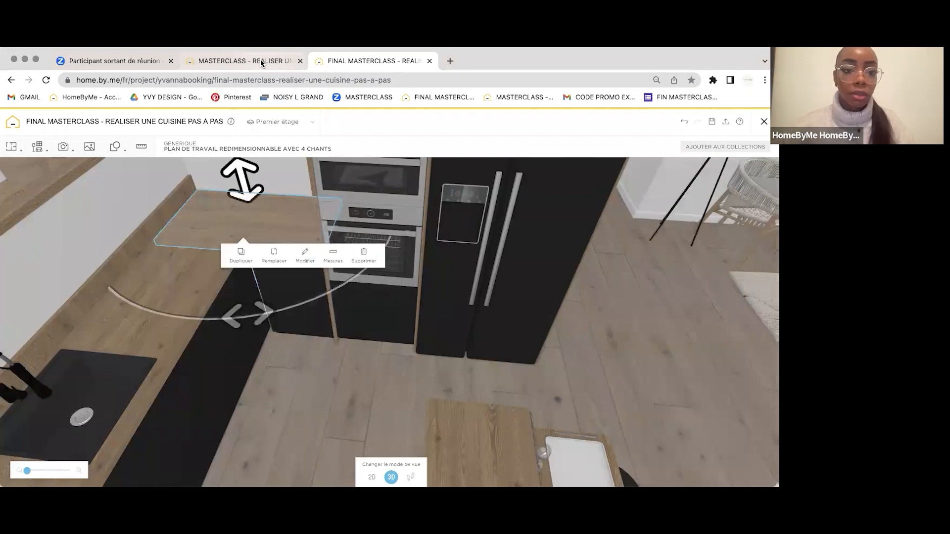
pyautogui.click(245, 61)
pyautogui.click(260, 329)
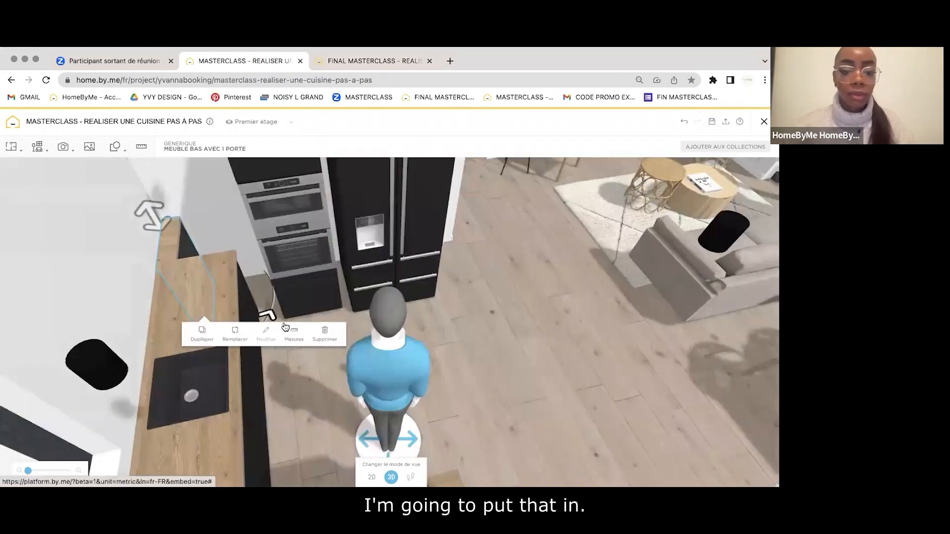
pyautogui.click(711, 230)
pyautogui.write('70')
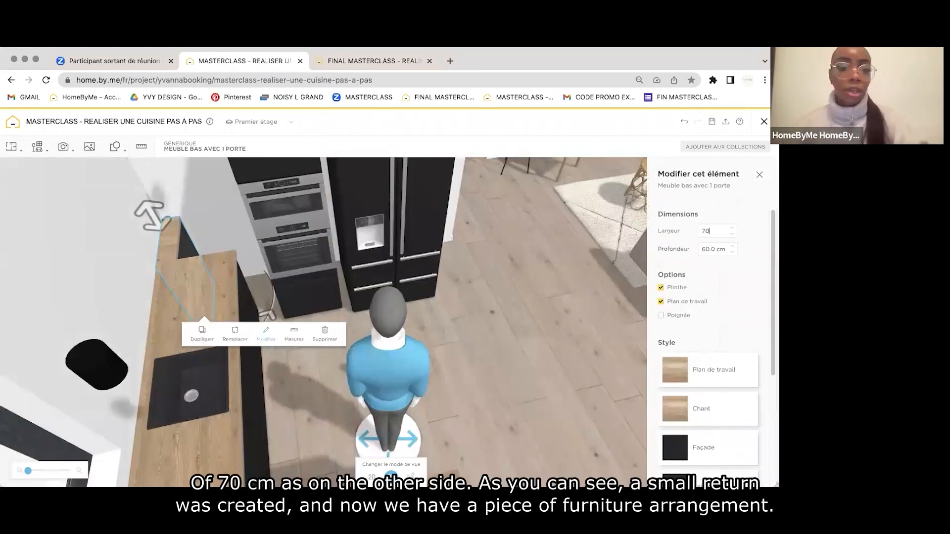
pyautogui.press('Return')
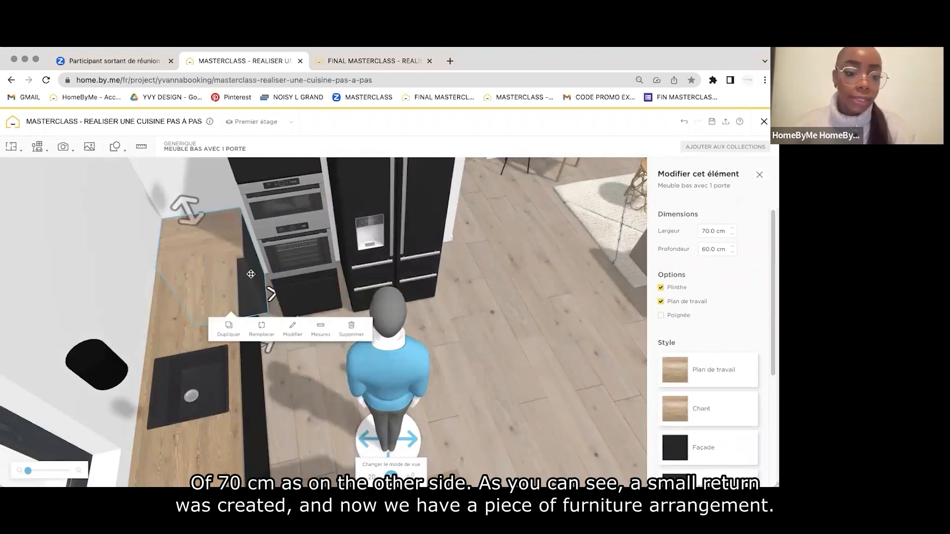
# Check the dimensions of the one-door base cabinet beside the oven column in the FINAL MASTERCLASS project.
pyautogui.hotkey('ctrl', 'Tab')
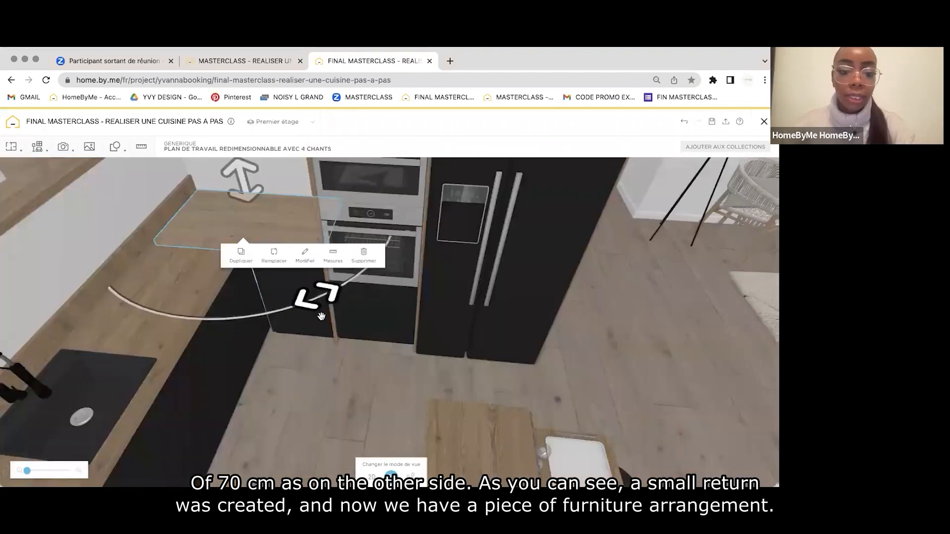
pyautogui.click(300, 322)
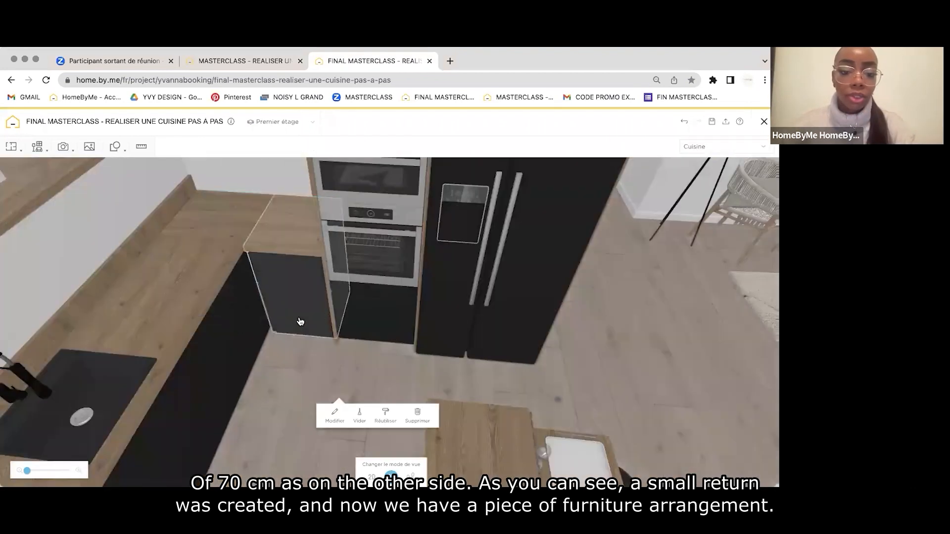
pyautogui.click(361, 351)
pyautogui.click(359, 345)
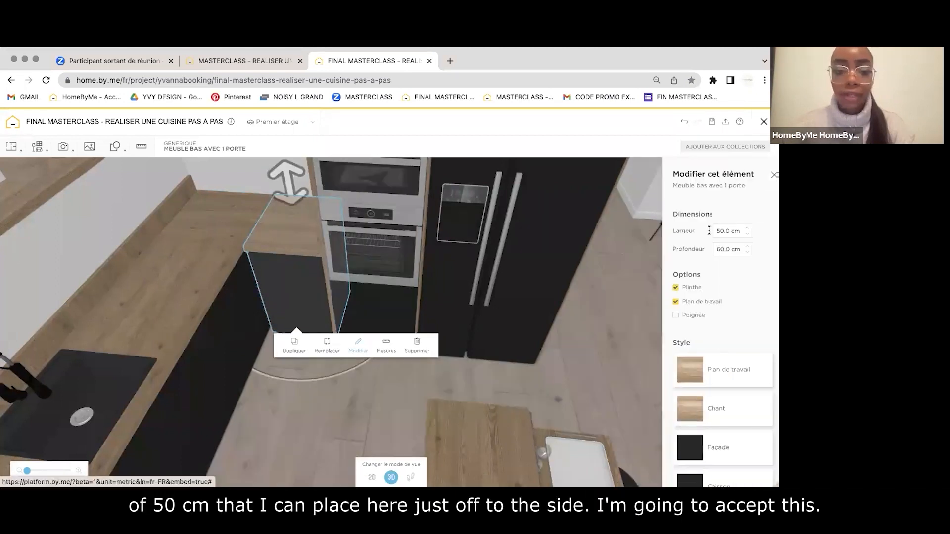
# Return to the working kitchen project and move the oven and microwave column away from the wall into the open floor area.
pyautogui.hotkey('ctrl', 'shift', 'Tab')
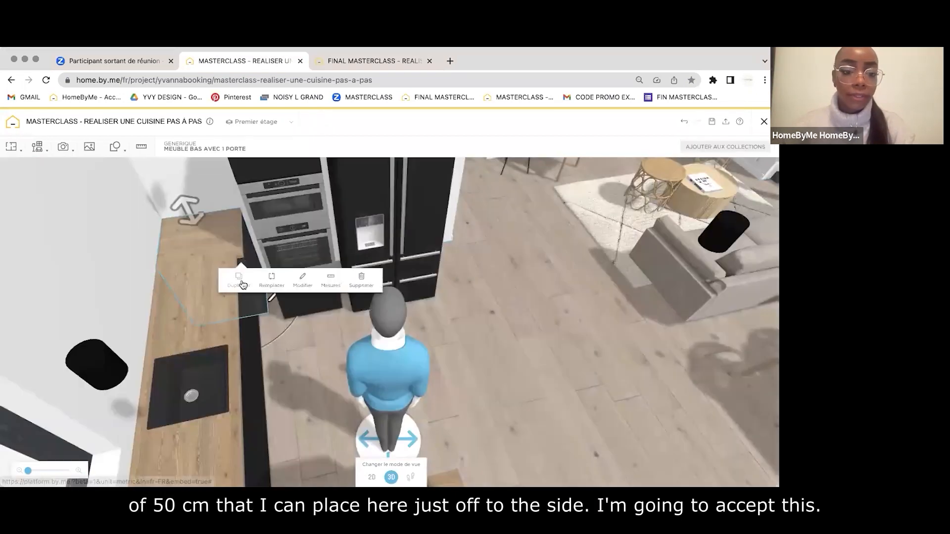
pyautogui.click(291, 231)
pyautogui.moveTo(290, 231); pyautogui.dragTo(535, 250)
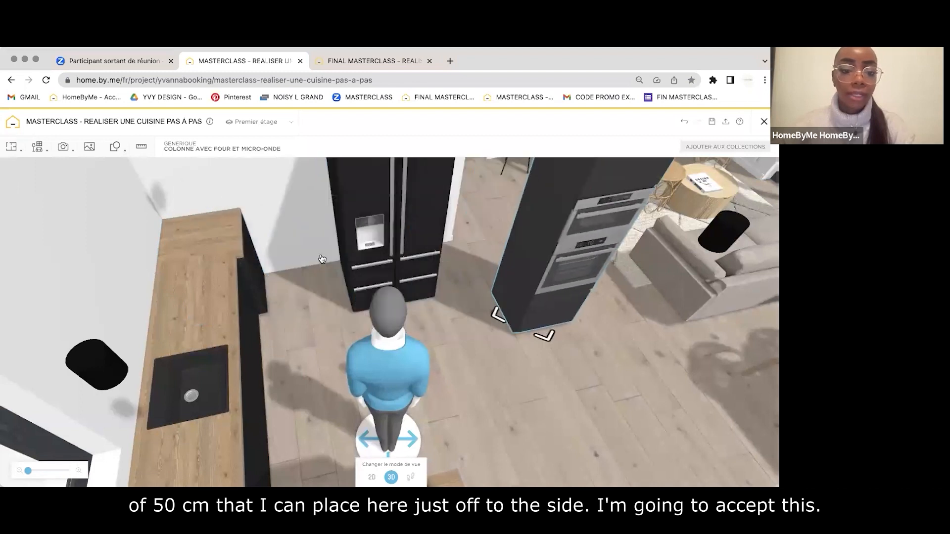
# Duplicate the one-door base cabinet in the corner and set the copy's width to 50 cm.
pyautogui.click(240, 262)
pyautogui.click(236, 286)
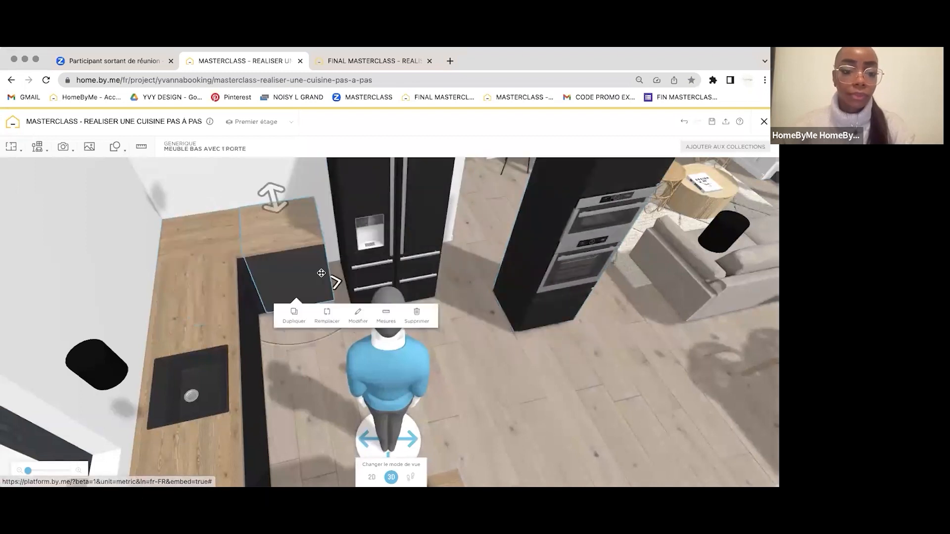
pyautogui.click(358, 315)
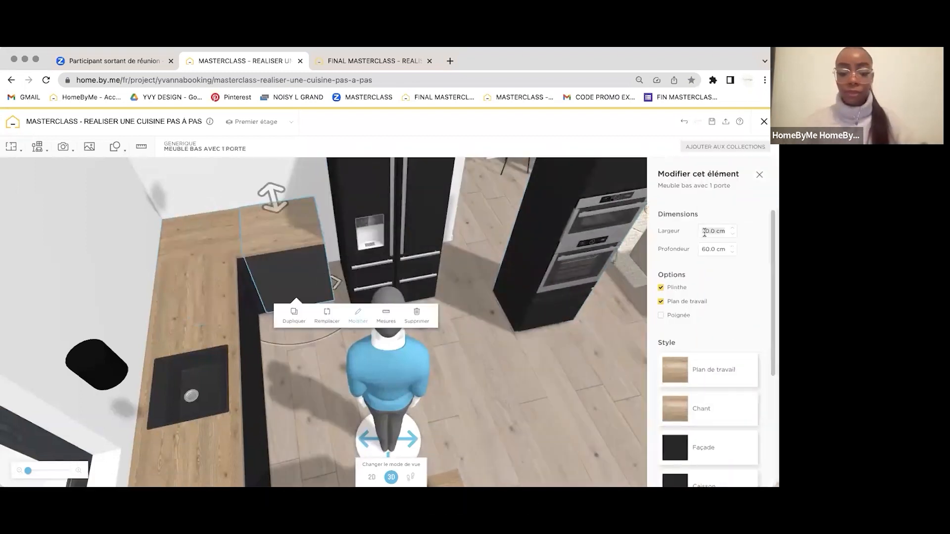
pyautogui.write('50')
pyautogui.press('Return')
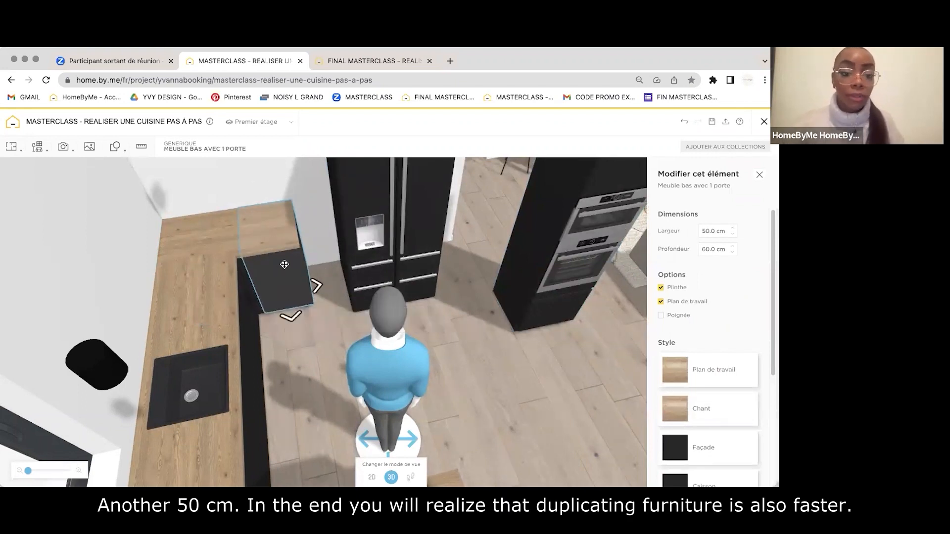
pyautogui.moveTo(282, 170); pyautogui.dragTo(291, 280)
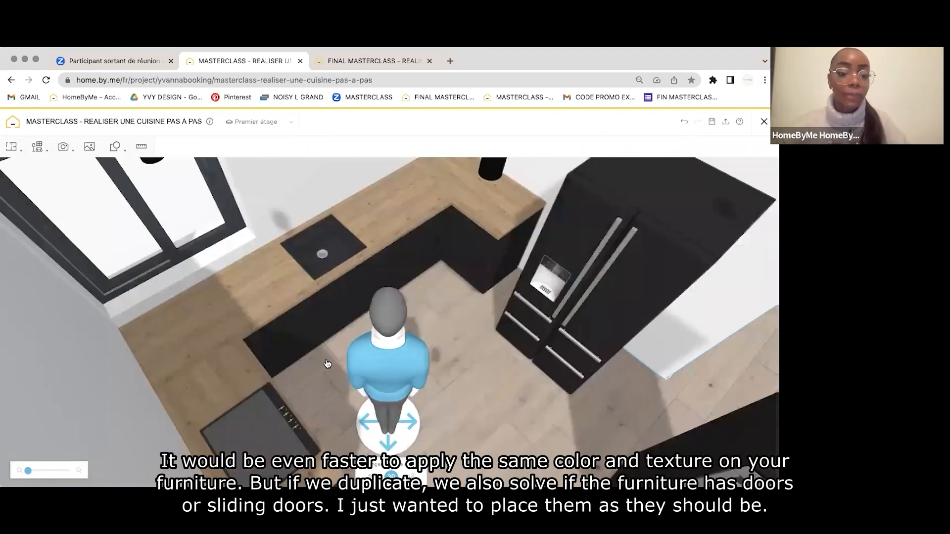
pyautogui.moveTo(327, 364); pyautogui.dragTo(327, 356)
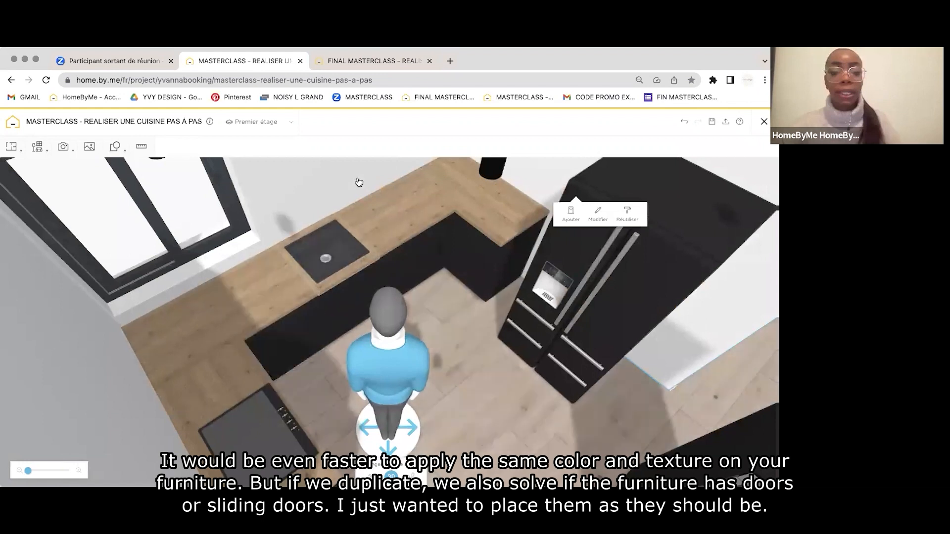
pyautogui.moveTo(359, 183); pyautogui.dragTo(357, 186)
pyautogui.press('Right')
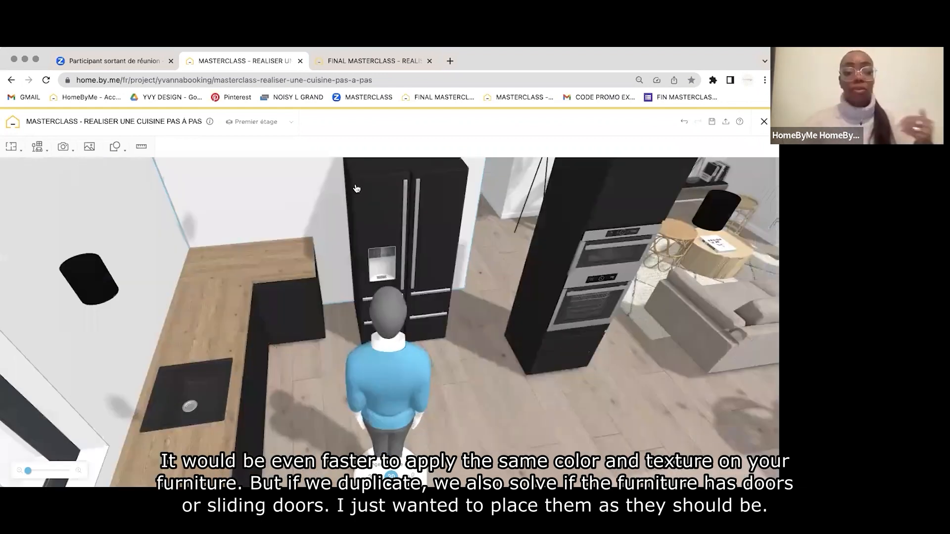
pyautogui.moveTo(357, 189); pyautogui.dragTo(396, 276)
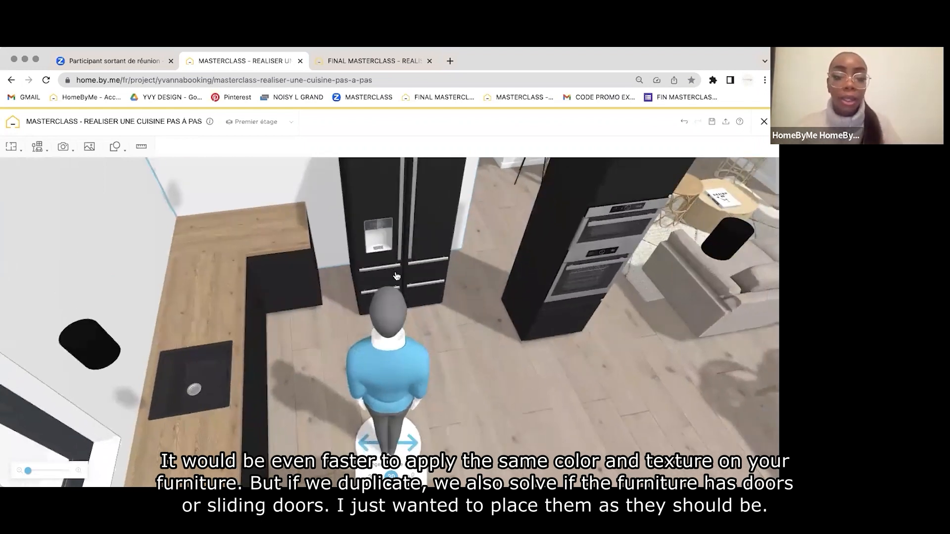
pyautogui.moveTo(227, 179); pyautogui.dragTo(466, 341)
# Examine the Jambage finishing panels beside the oven column and refrigerator in the FINAL MASTERCLASS project.
pyautogui.click(367, 61)
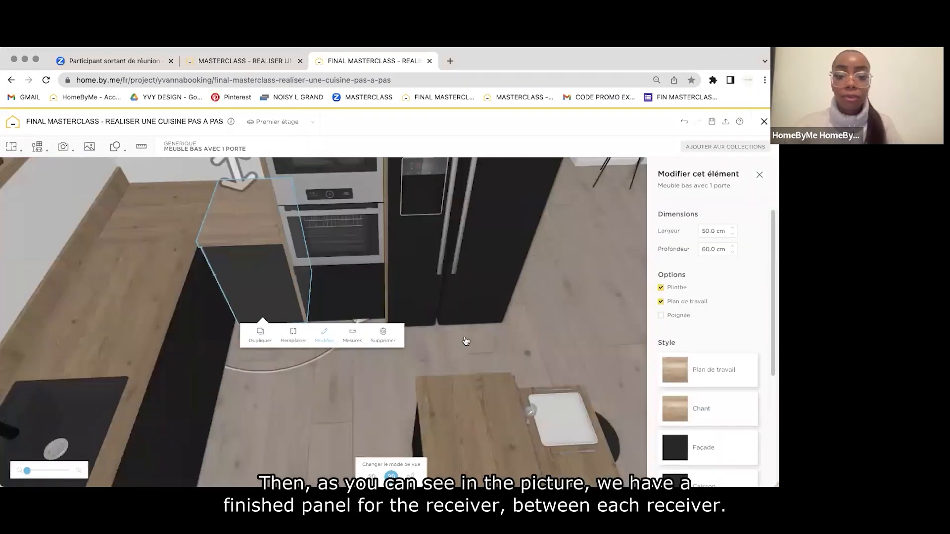
pyautogui.click(466, 342)
pyautogui.moveTo(540, 280); pyautogui.dragTo(229, 229)
pyautogui.click(209, 215)
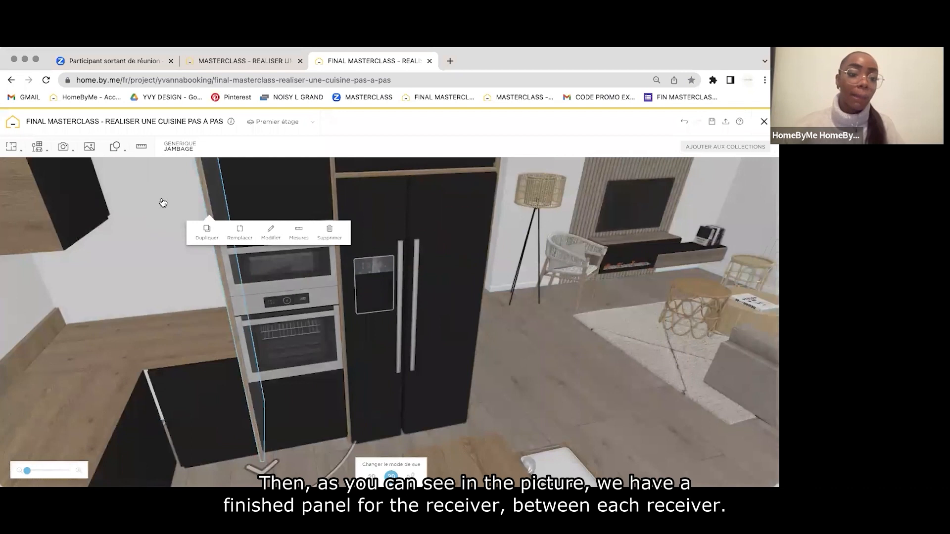
pyautogui.moveTo(173, 195)
pyautogui.mouseDown()
pyautogui.moveTo(155, 204)
pyautogui.moveTo(180, 199)
pyautogui.mouseUp()
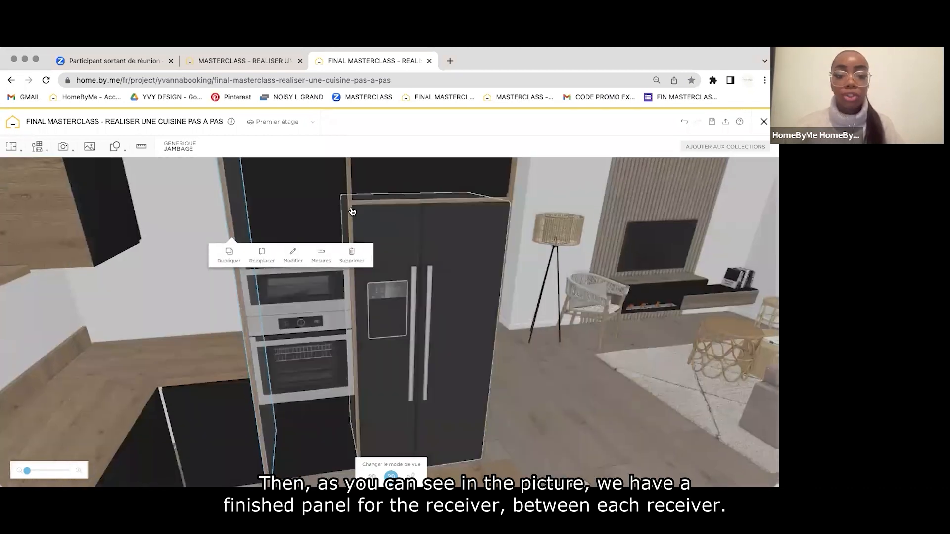
pyautogui.click(512, 195)
pyautogui.moveTo(550, 191); pyautogui.dragTo(740, 280)
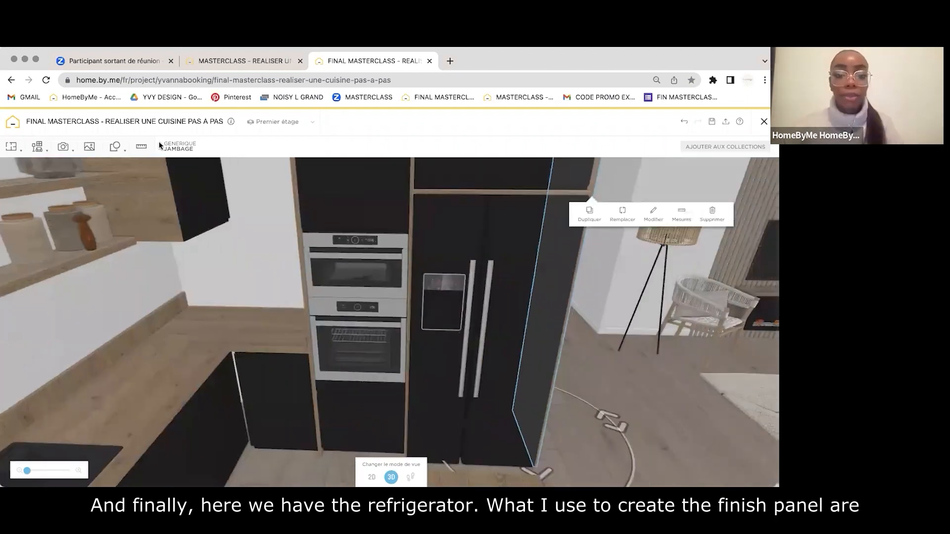
# Search the working project's catalogue for JAMBAGE and place the panel between the base cabinet and the refrigerator.
pyautogui.click(289, 56)
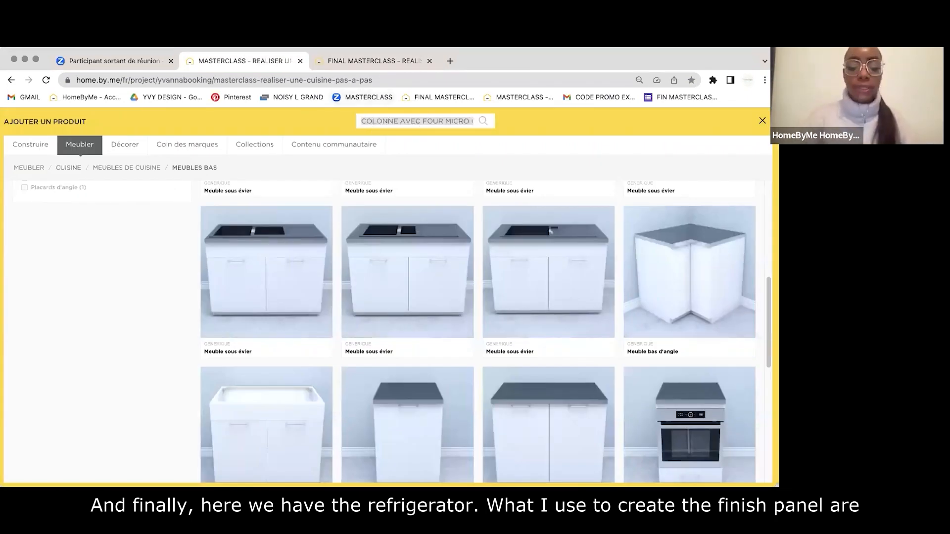
pyautogui.write('JAMBAGE')
pyautogui.press('Return')
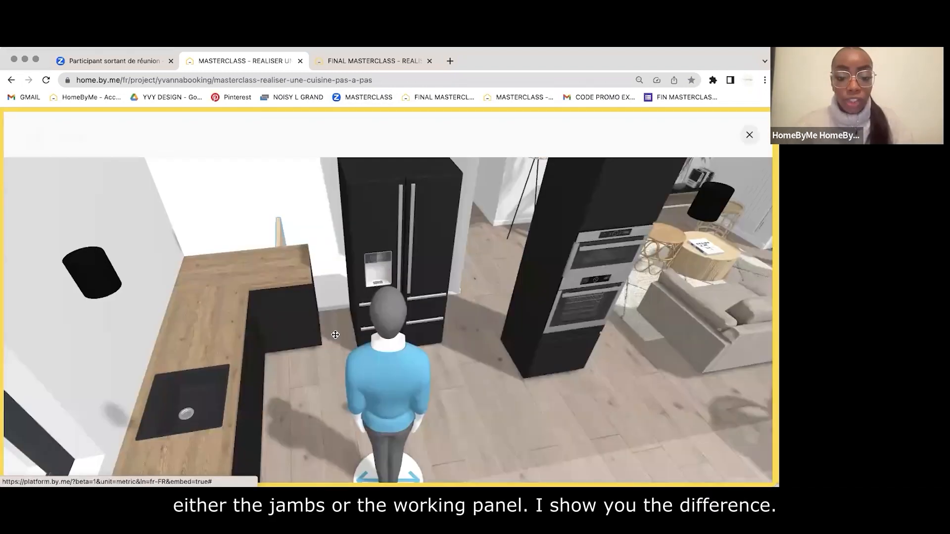
pyautogui.click(334, 336)
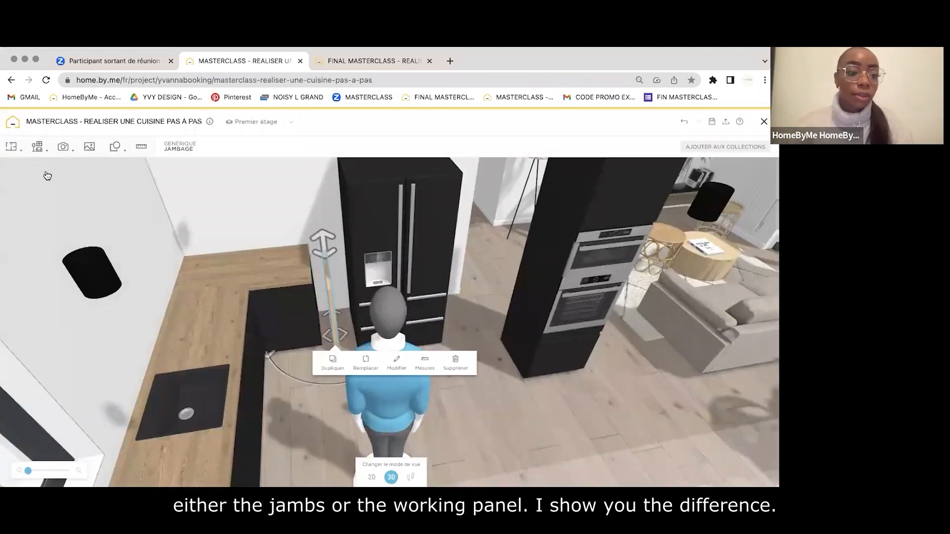
# Search the catalogue for PLAN and place a Plan de travail redimensionnable avec 1 chant between the refrigerator and the oven column.
pyautogui.click(37, 147)
pyautogui.click(374, 128)
pyautogui.write('PLAN')
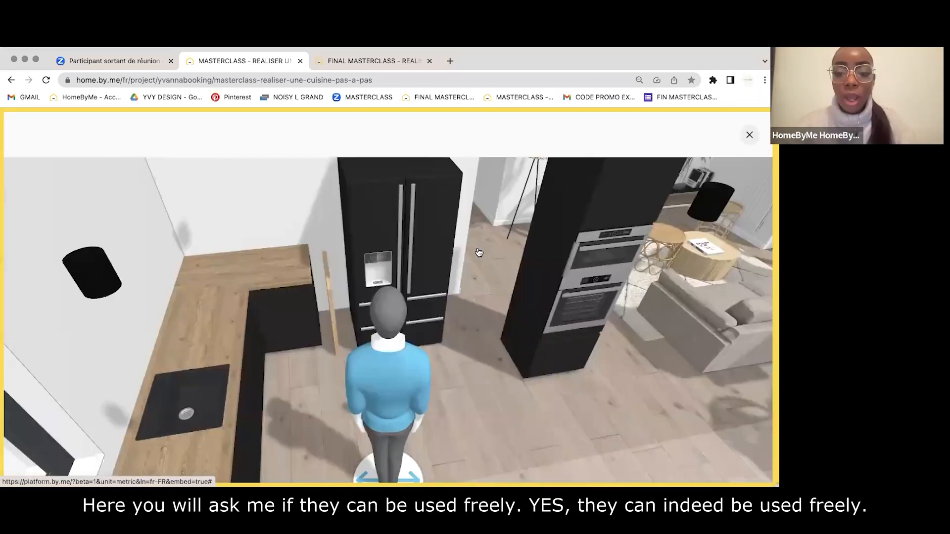
pyautogui.moveTo(477, 271); pyautogui.dragTo(463, 250)
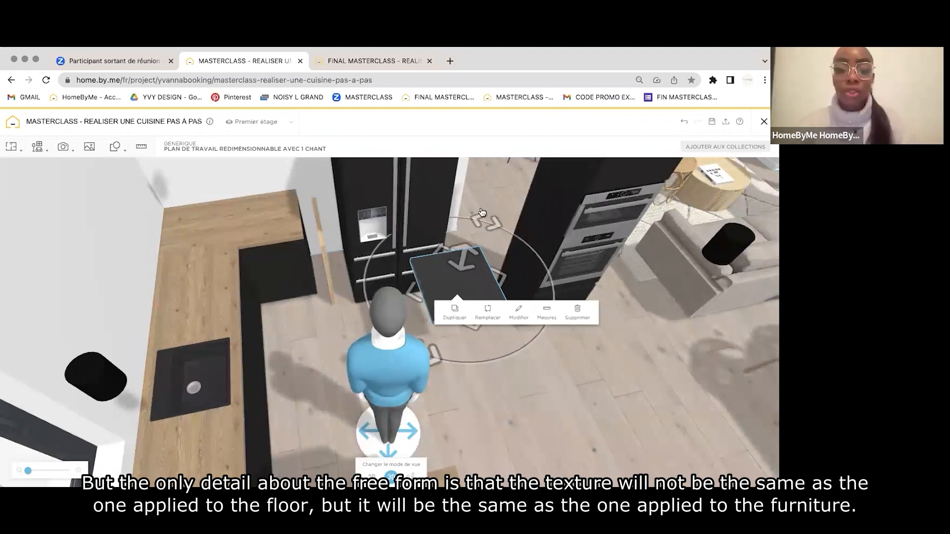
pyautogui.moveTo(483, 185); pyautogui.dragTo(246, 244)
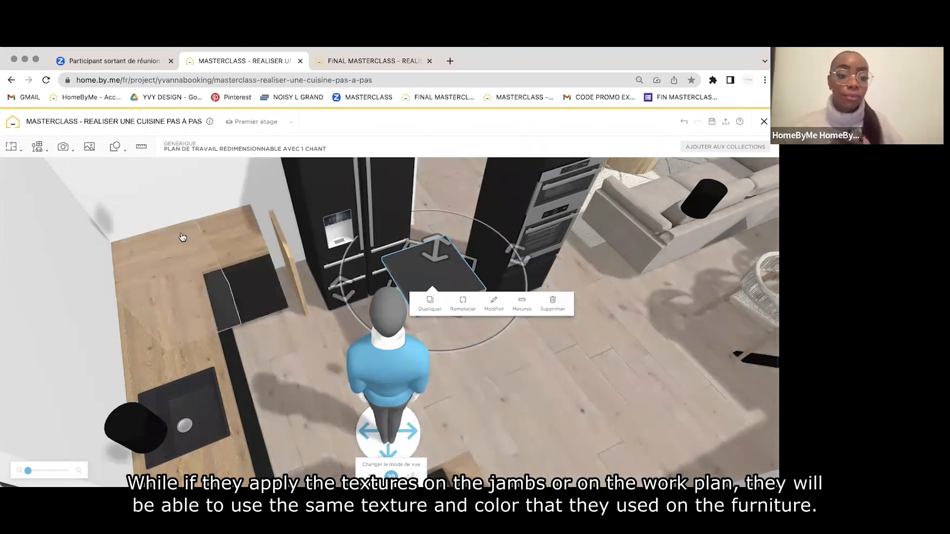
# Set the Jambage panel's height to 4 cm and its width to 70 cm.
pyautogui.click(156, 206)
pyautogui.moveTo(286, 245); pyautogui.dragTo(234, 210)
pyautogui.click(292, 289)
pyautogui.moveTo(247, 368)
pyautogui.mouseDown()
pyautogui.moveTo(292, 378)
pyautogui.moveTo(260, 355)
pyautogui.mouseUp()
pyautogui.click(362, 352)
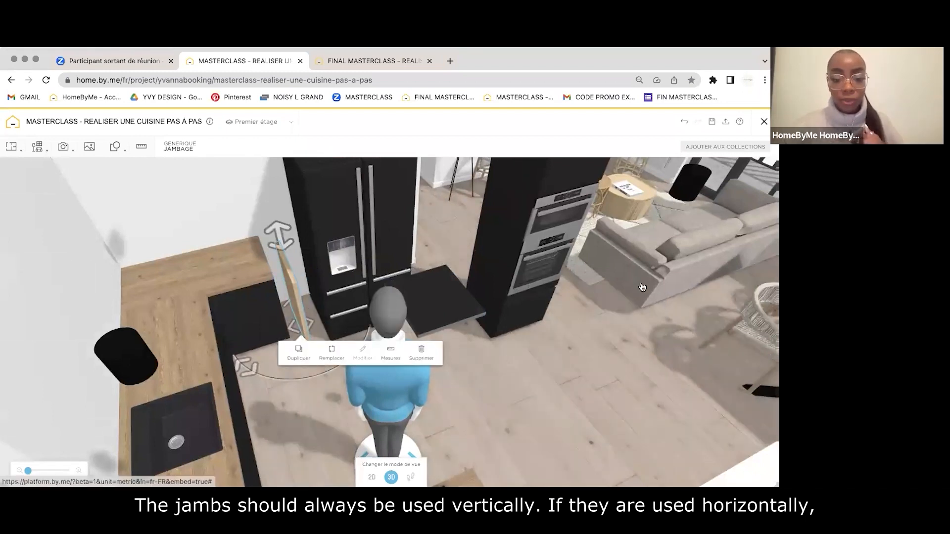
pyautogui.moveTo(707, 229); pyautogui.dragTo(719, 235)
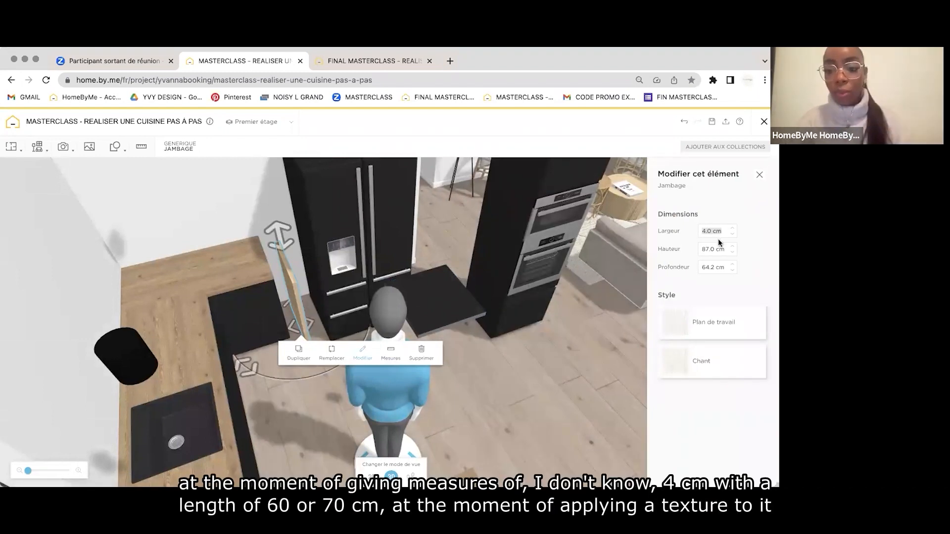
pyautogui.press('Tab')
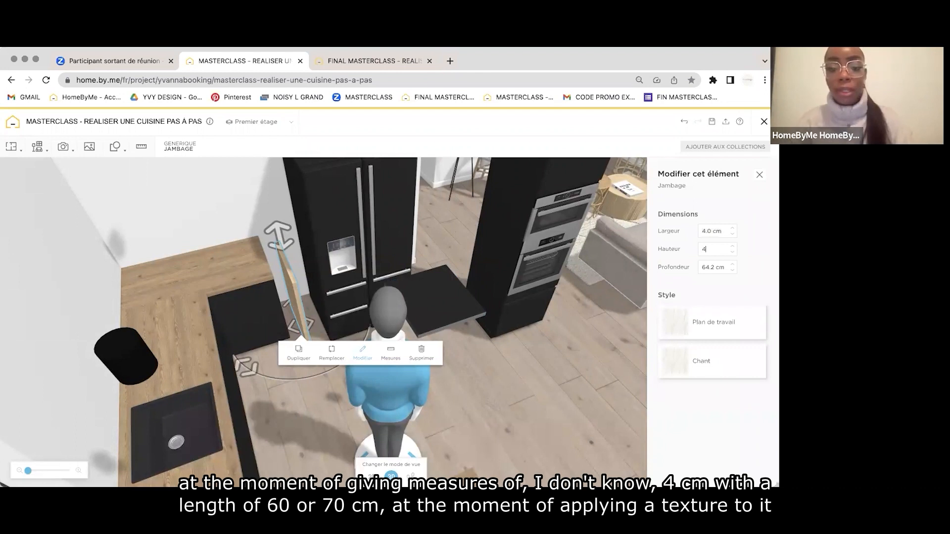
pyautogui.press('Return')
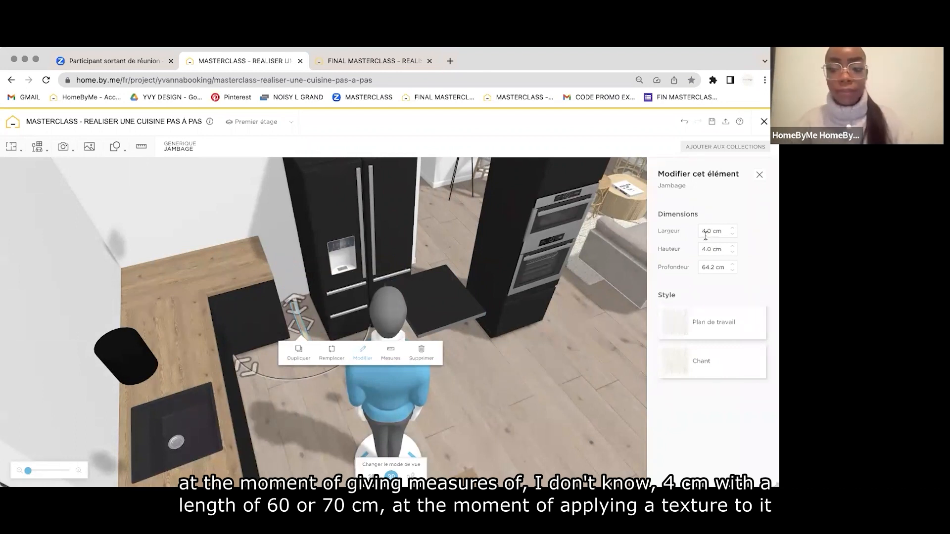
pyautogui.write('70')
pyautogui.press('Return')
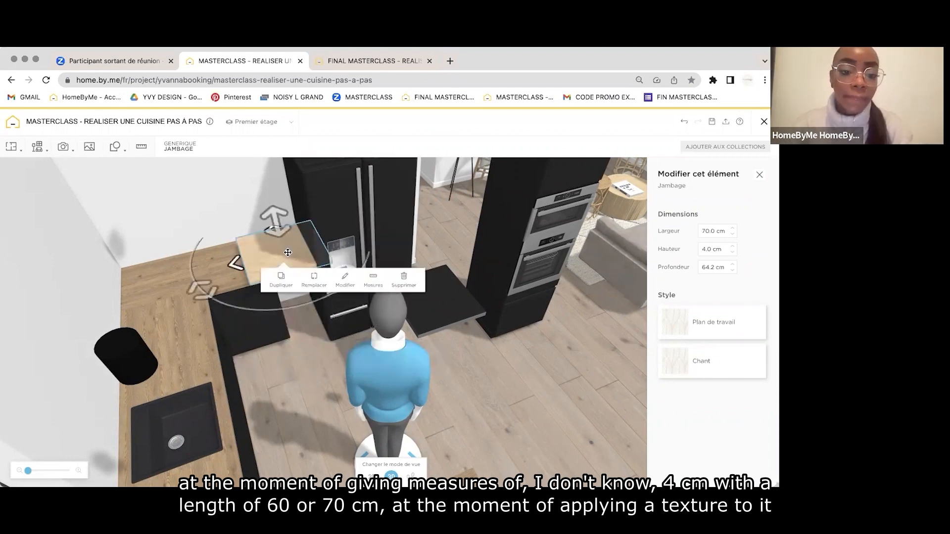
# Move the flattened Jambage panel over the corner base cabinets and give it the wood finish.
pyautogui.moveTo(285, 250); pyautogui.dragTo(230, 269)
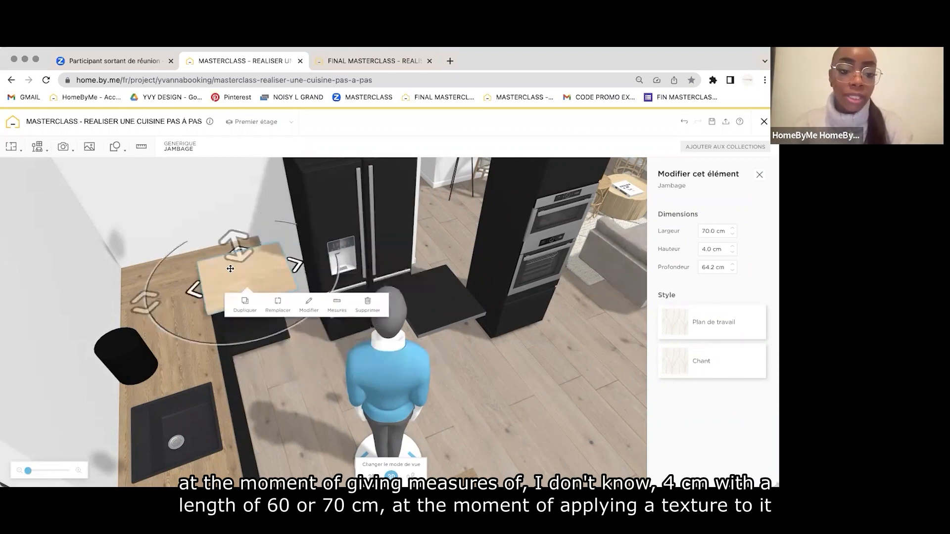
pyautogui.click(291, 304)
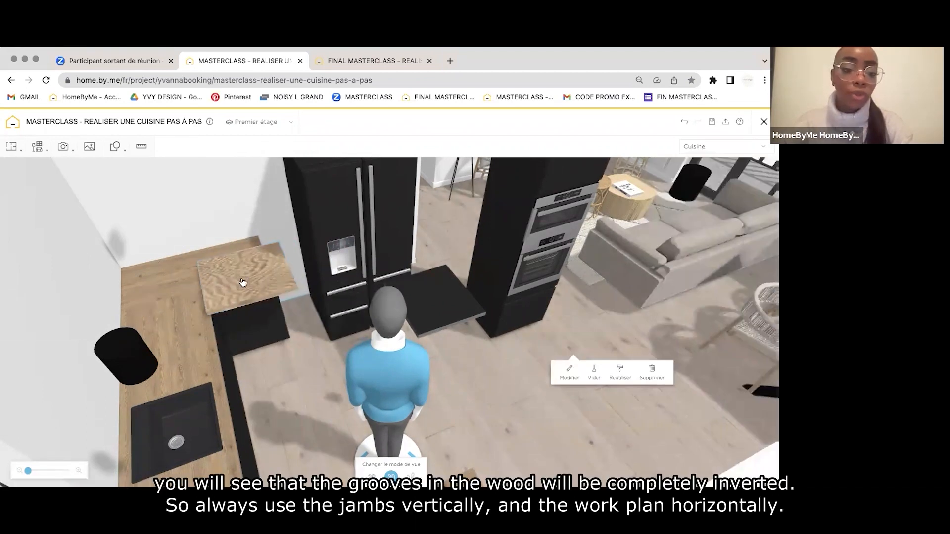
pyautogui.click(230, 273)
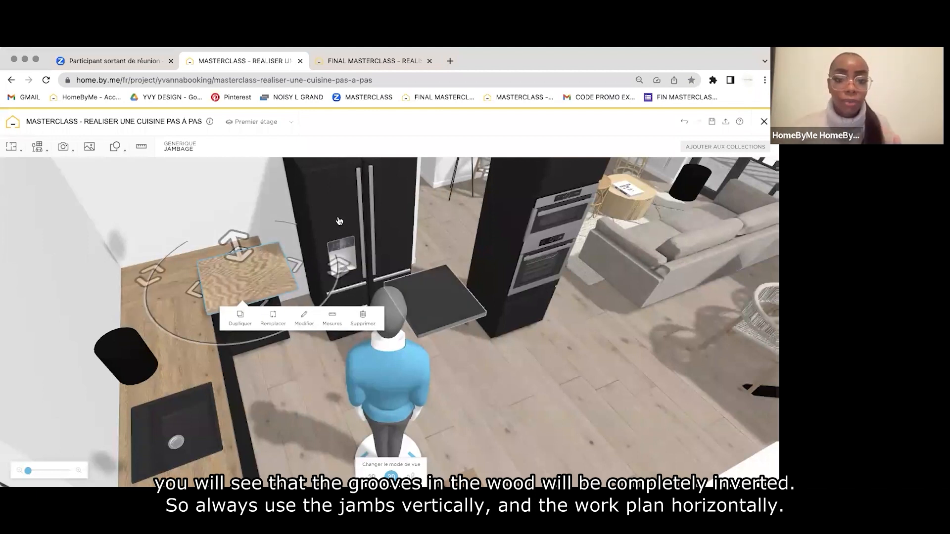
# Undo the Jambage panel's finish, position and size changes, back to the upright panel.
pyautogui.click(684, 122)
pyautogui.click(684, 121)
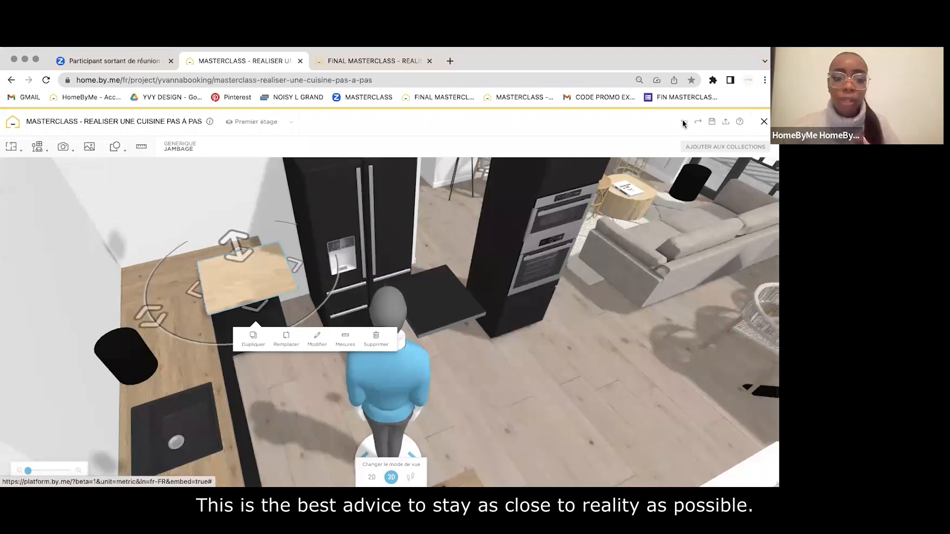
pyautogui.click(684, 122)
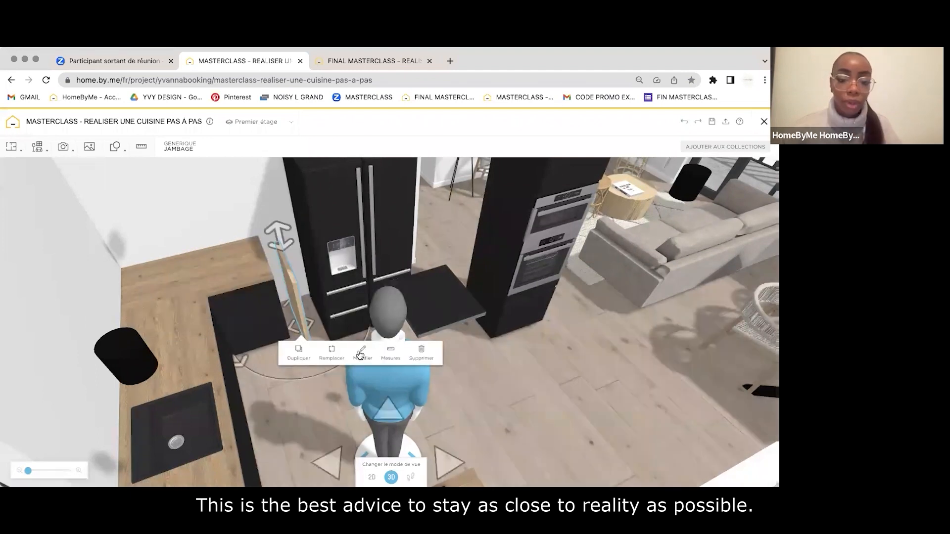
# Set the upright Jambage panel's width to 2 cm.
pyautogui.click(361, 355)
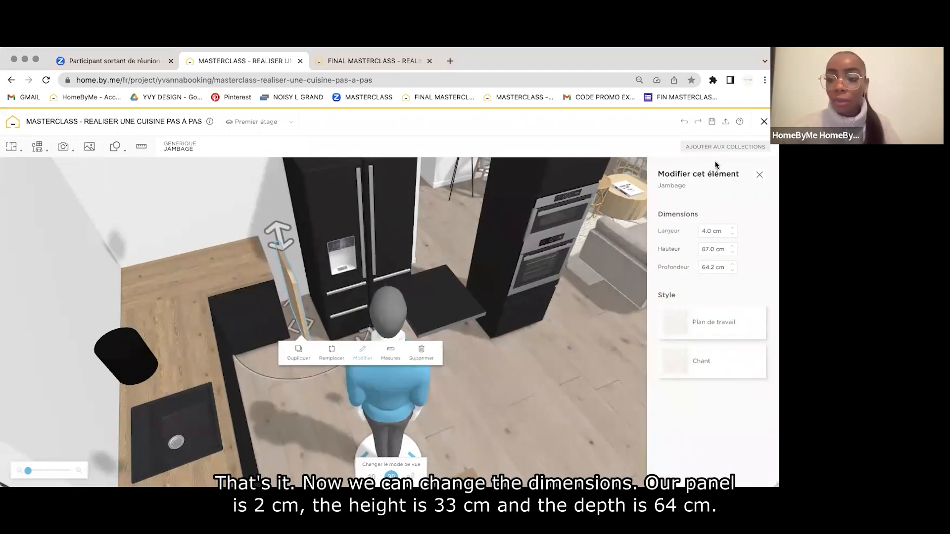
pyautogui.press('BackSpace')
pyautogui.click(709, 250)
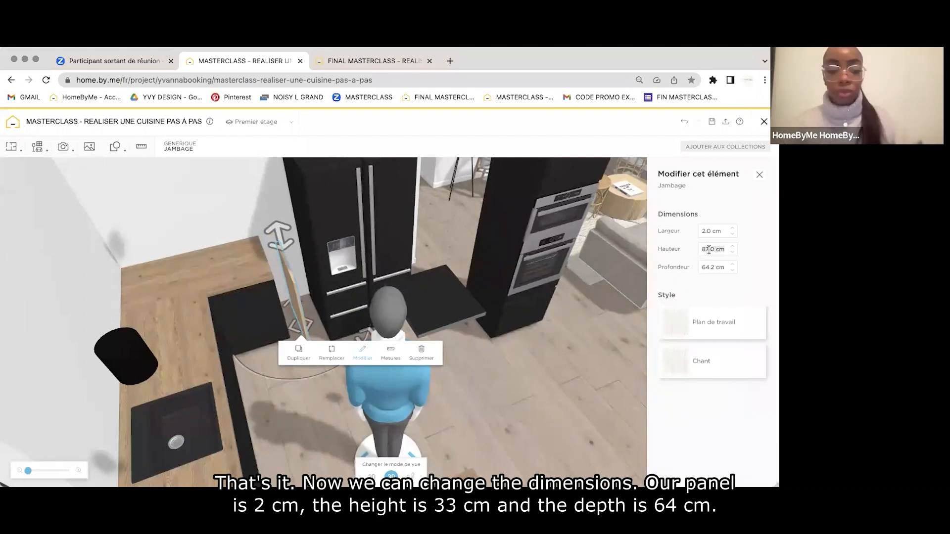
# Check the dimensions of the Jambage panel beside the oven column in the FINAL MASTERCLASS project.
pyautogui.click(375, 61)
pyautogui.click(304, 203)
pyautogui.click(357, 233)
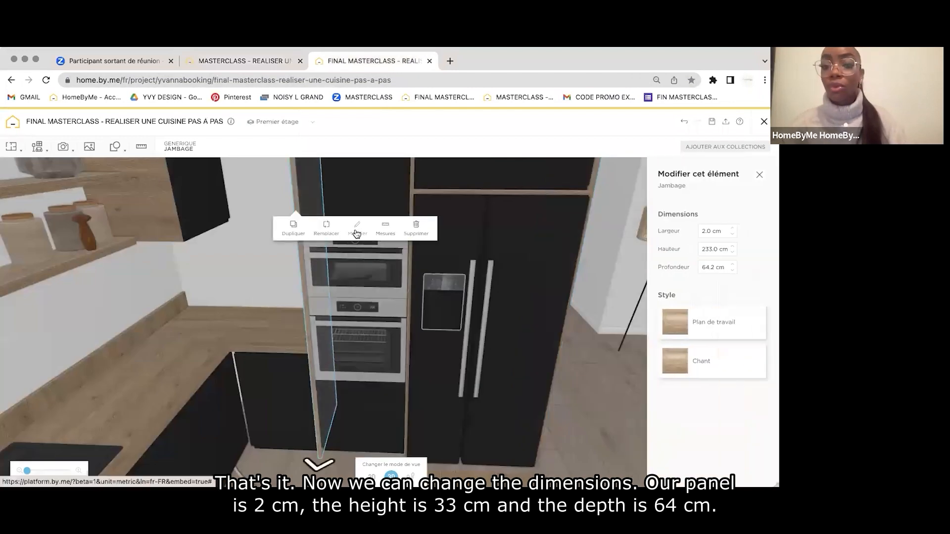
# In the MASTERCLASS project, set the upright Jambage panel's height to 233 cm and its depth to 64 cm.
pyautogui.click(261, 66)
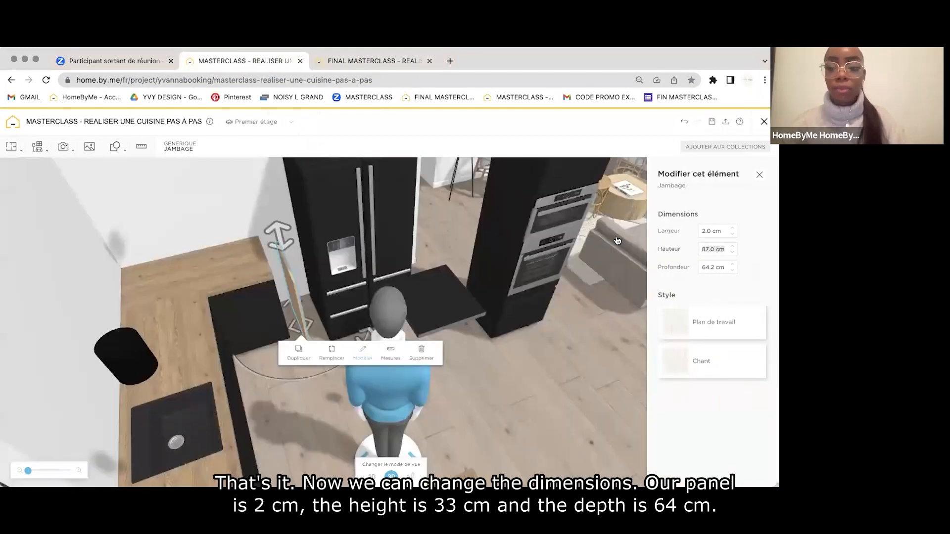
pyautogui.click(720, 249)
pyautogui.write('233')
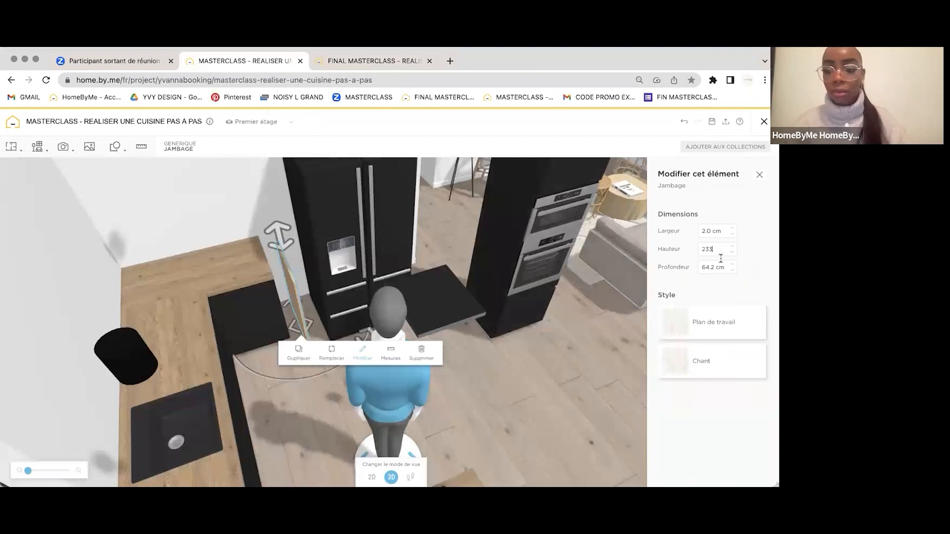
pyautogui.click(713, 268)
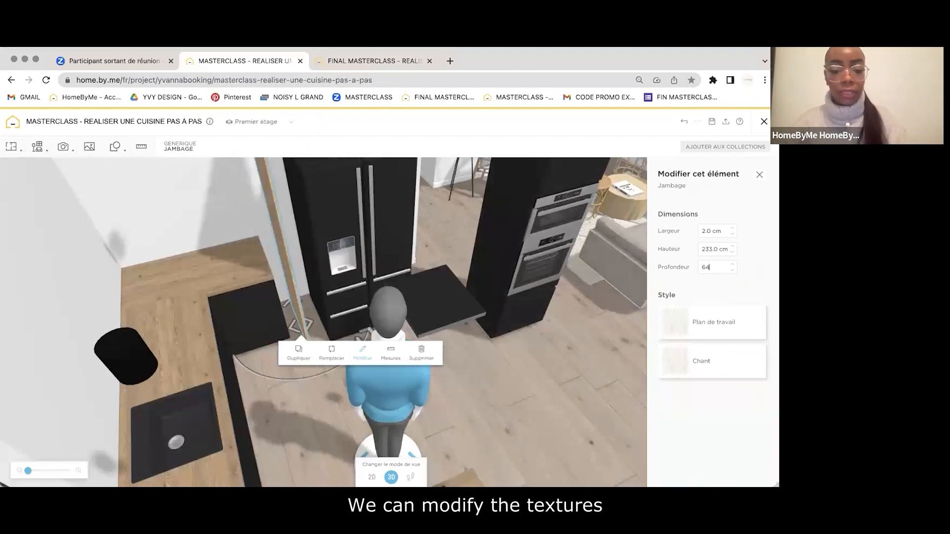
# Give the Jambage panel's surface (Plan de travail) and edge (Chant) the wood finish that matches the countertop.
pyautogui.click(702, 322)
pyautogui.scroll(-1, 691, 377)
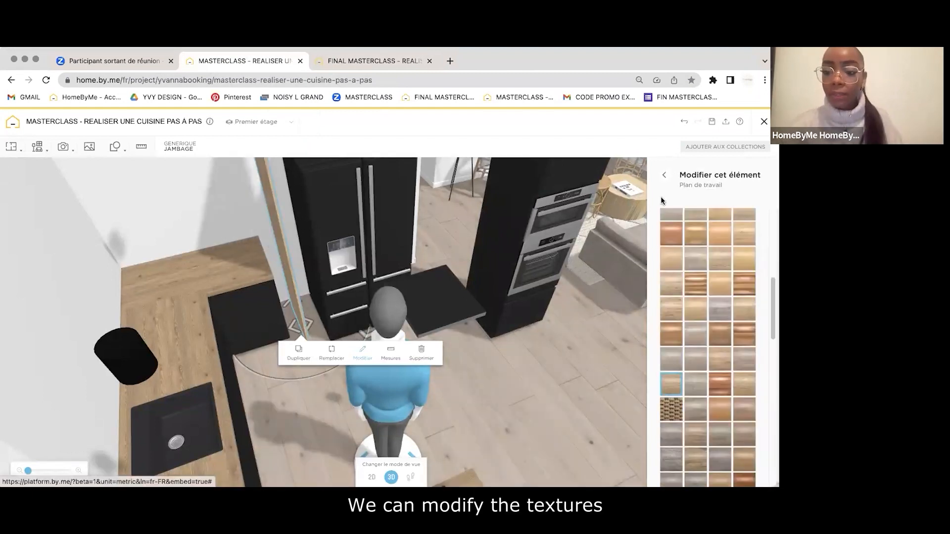
pyautogui.click(664, 175)
pyautogui.click(682, 362)
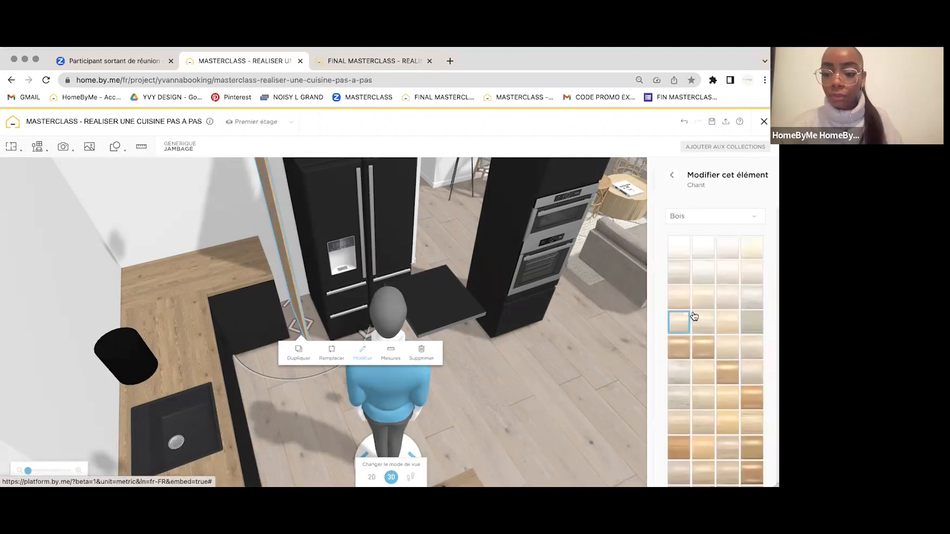
pyautogui.scroll(-5, 695, 317)
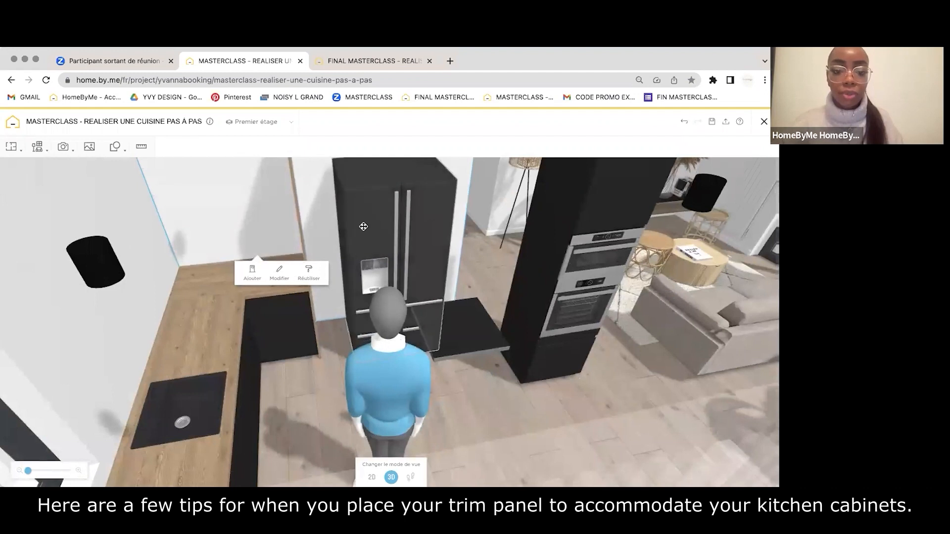
# Place the wood Jambage panel against the refrigerator's side facing the corner cabinets and put a duplicate on its opposite side.
pyautogui.moveTo(364, 226); pyautogui.dragTo(434, 216)
pyautogui.moveTo(331, 212); pyautogui.dragTo(476, 268)
pyautogui.moveTo(488, 216); pyautogui.dragTo(390, 200)
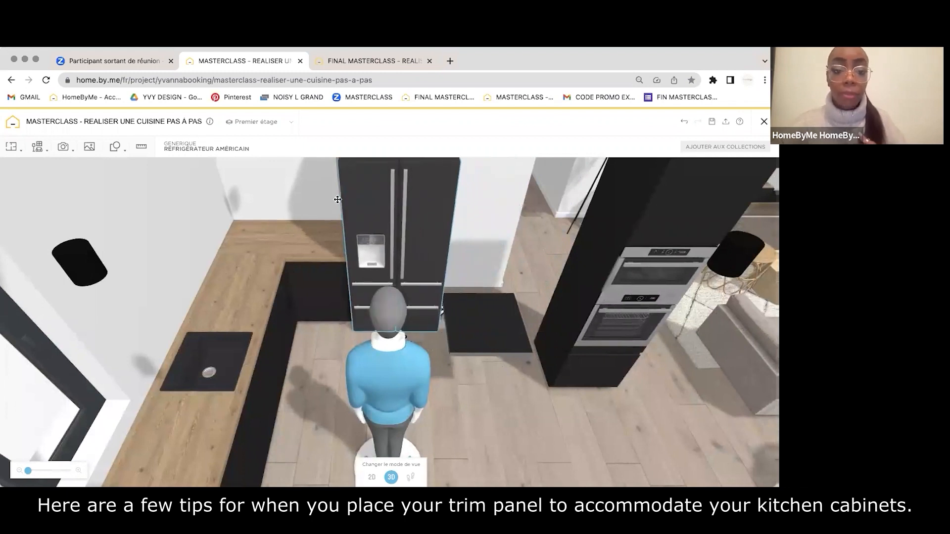
pyautogui.click(295, 189)
pyautogui.moveTo(286, 189); pyautogui.dragTo(222, 199)
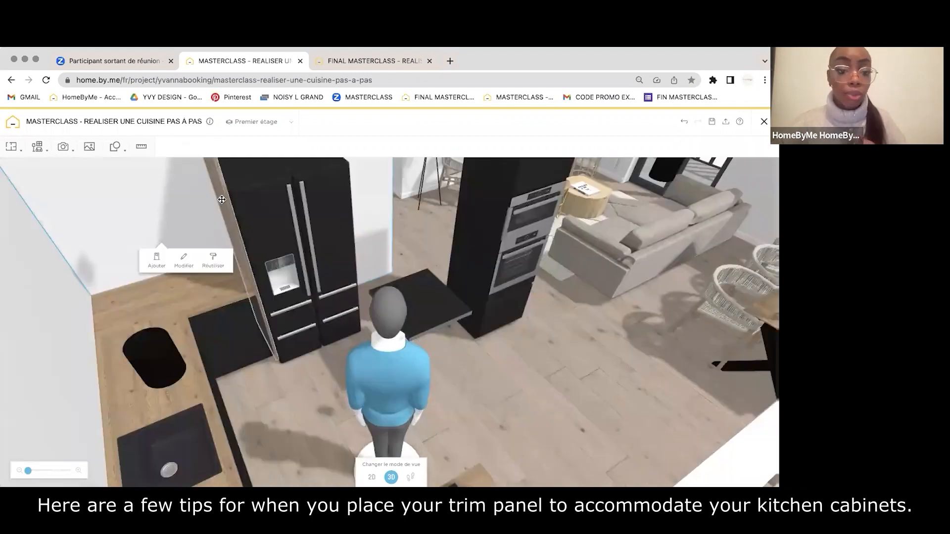
pyautogui.click(221, 193)
pyautogui.click(220, 232)
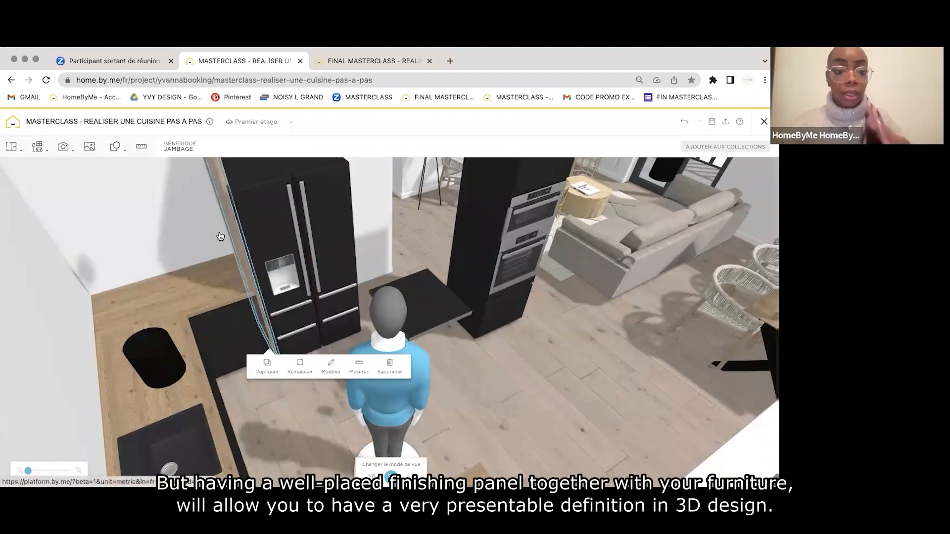
pyautogui.moveTo(356, 191); pyautogui.dragTo(410, 437)
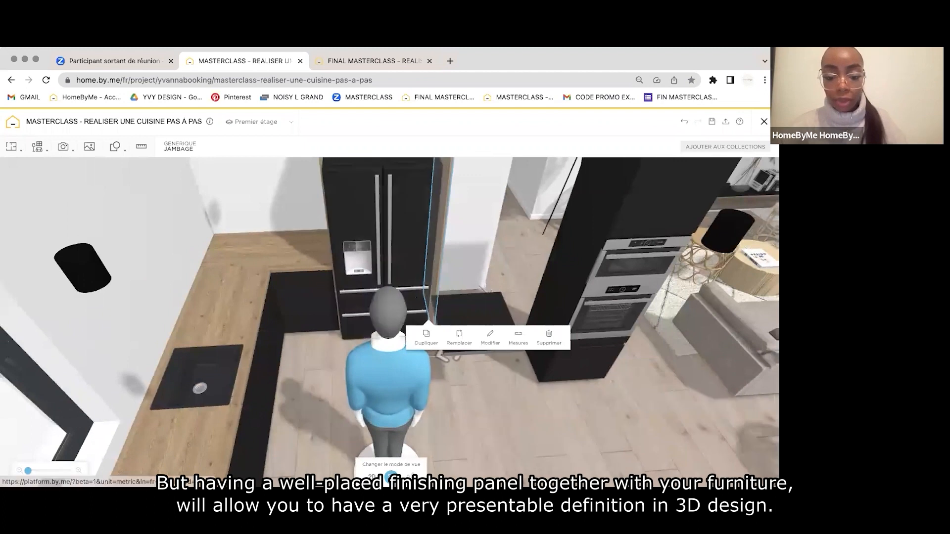
# In the 2D plan, line up both Jambage panels flush with the two sides of the refrigerator.
pyautogui.click(372, 476)
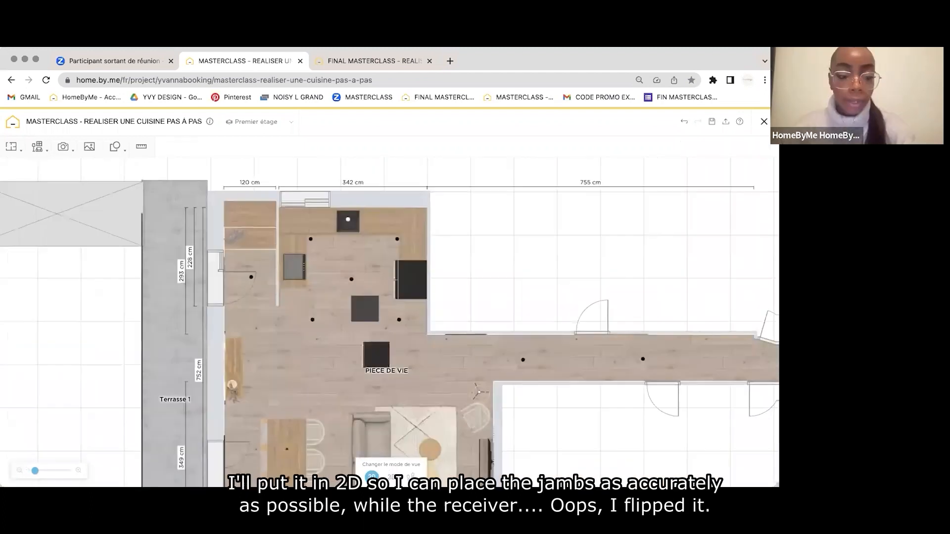
pyautogui.scroll(5, 413, 277)
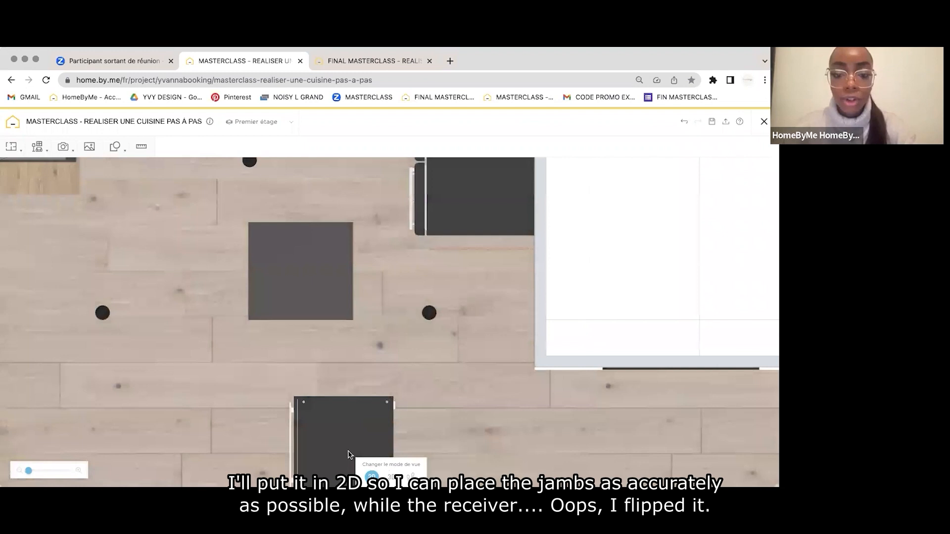
pyautogui.click(451, 219)
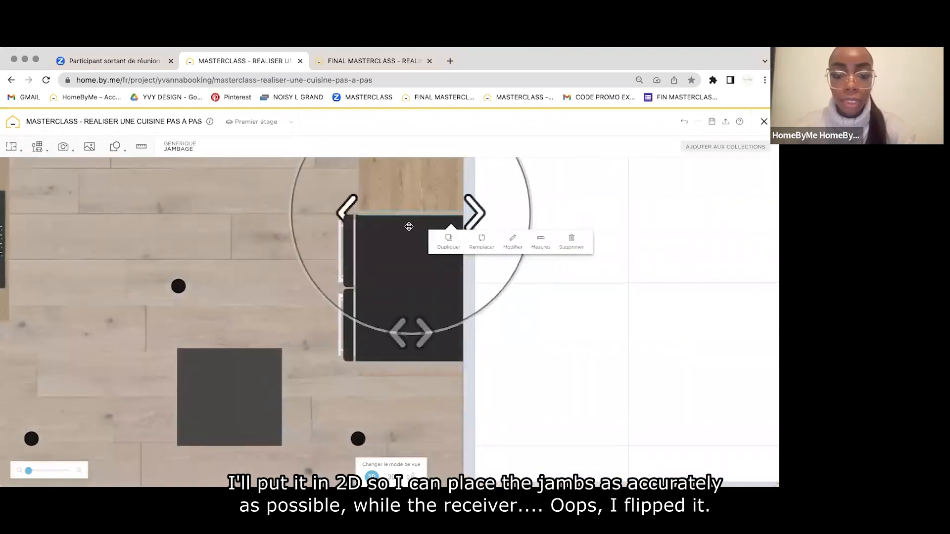
pyautogui.moveTo(584, 305); pyautogui.dragTo(551, 242)
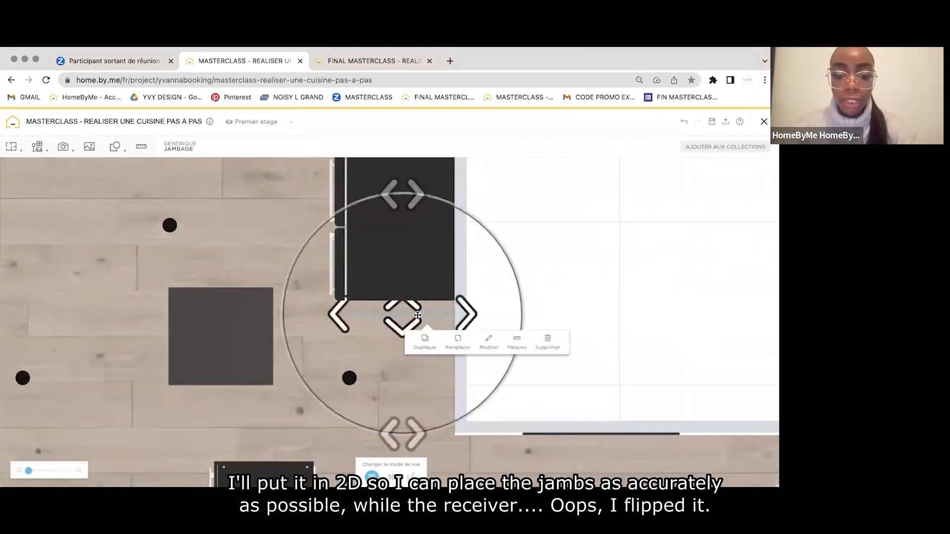
pyautogui.click(418, 306)
# Arrange the black worktop, a Jambage panel and the American refrigerator in a row along the wall after the corner counter.
pyautogui.moveTo(375, 270); pyautogui.dragTo(423, 224)
pyautogui.moveTo(284, 285); pyautogui.dragTo(350, 365)
pyautogui.moveTo(242, 217); pyautogui.dragTo(376, 209)
pyautogui.moveTo(407, 342); pyautogui.dragTo(410, 292)
pyautogui.moveTo(590, 291); pyautogui.dragTo(570, 210)
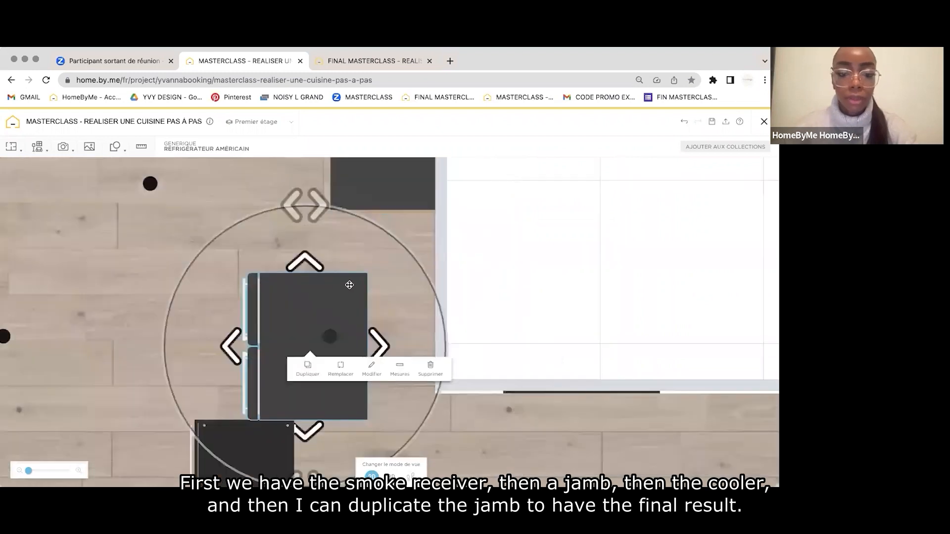
pyautogui.moveTo(287, 336); pyautogui.dragTo(355, 276)
pyautogui.click(474, 220)
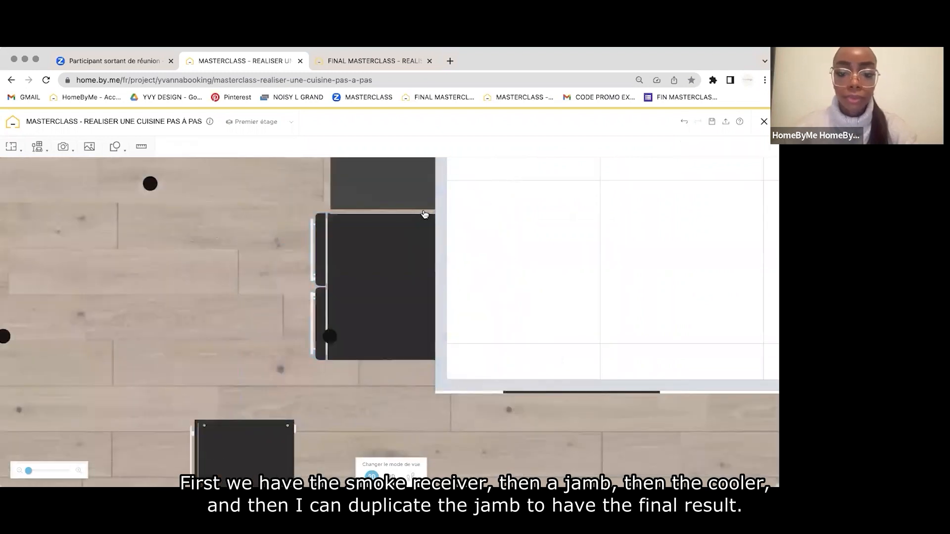
# Place a Jambage panel on the refrigerator's open side and replace the worktop in the row with the oven column.
pyautogui.click(423, 214)
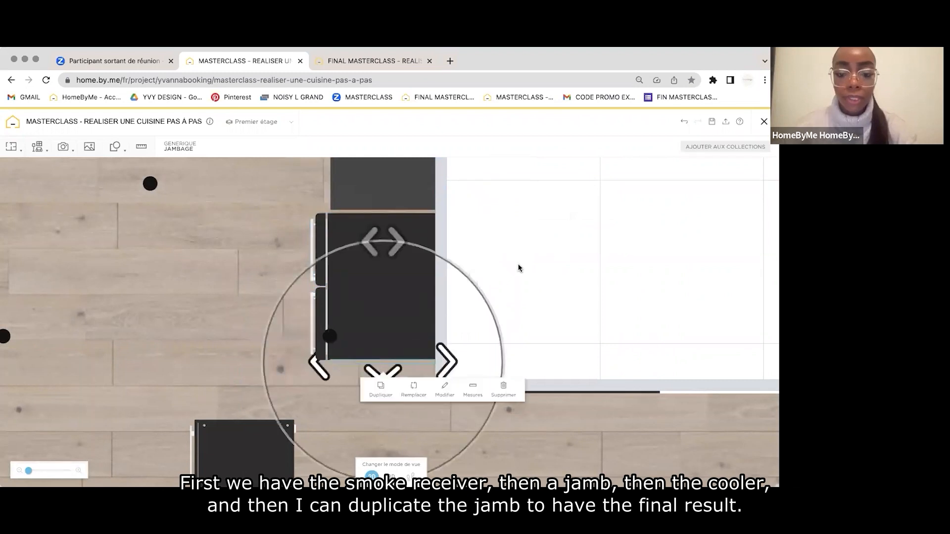
pyautogui.hscroll(-3, 647, 230)
pyautogui.scroll(5, 579, 253)
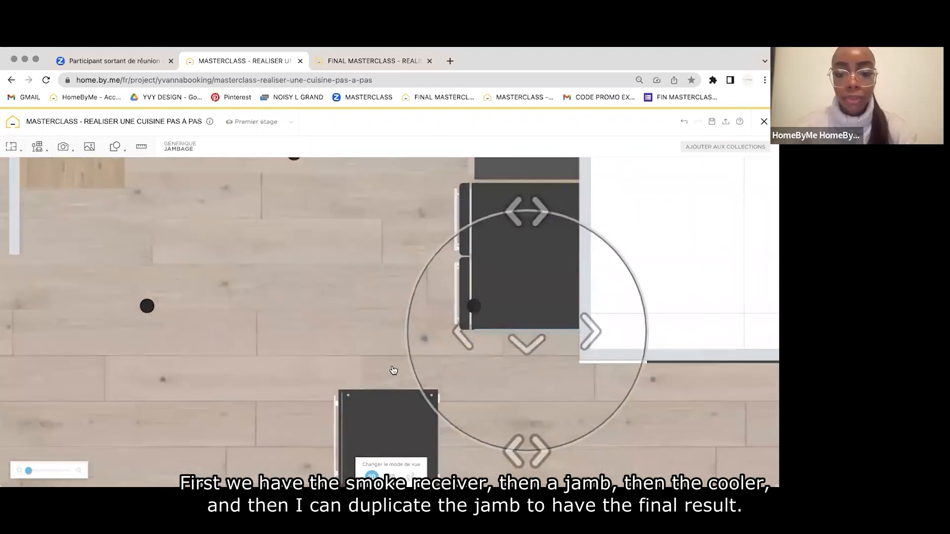
pyautogui.moveTo(498, 254); pyautogui.dragTo(257, 254)
pyautogui.moveTo(374, 356); pyautogui.dragTo(322, 236)
pyautogui.moveTo(341, 417); pyautogui.dragTo(390, 230)
pyautogui.moveTo(611, 193); pyautogui.dragTo(559, 317)
pyautogui.moveTo(311, 323); pyautogui.dragTo(399, 204)
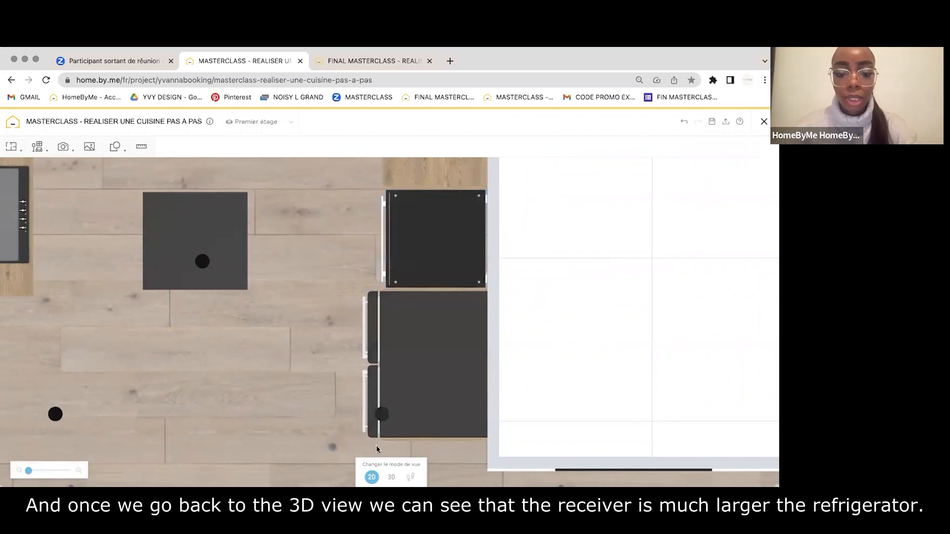
# Compare the oven column and refrigerator block in 3D with the same block in the FINAL MASTERCLASS project.
pyautogui.click(392, 478)
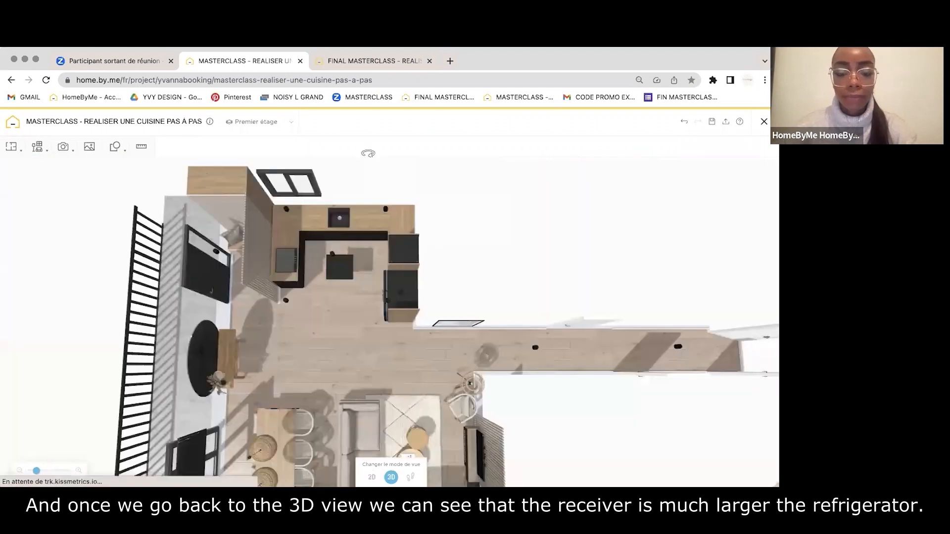
pyautogui.click(352, 61)
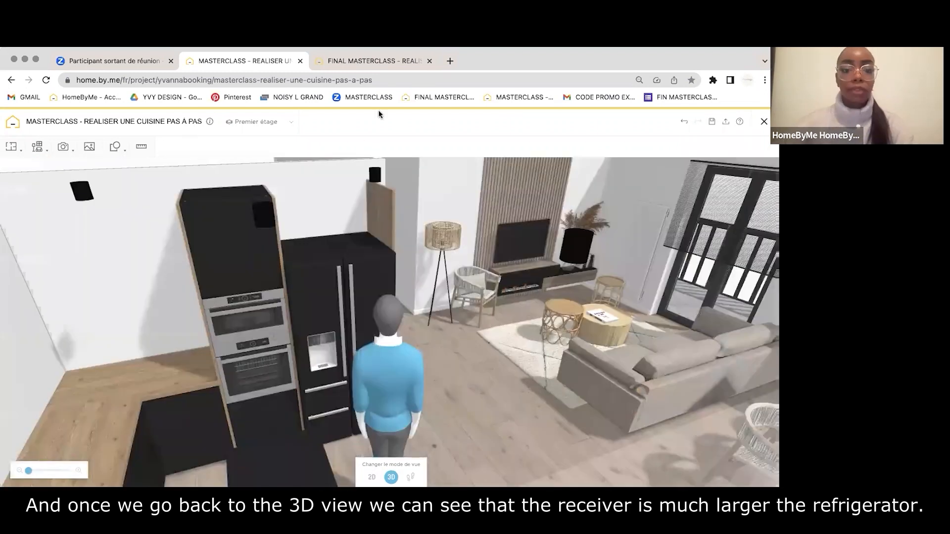
pyautogui.click(113, 298)
pyautogui.scroll(-5, 113, 298)
pyautogui.moveTo(309, 249); pyautogui.dragTo(315, 255)
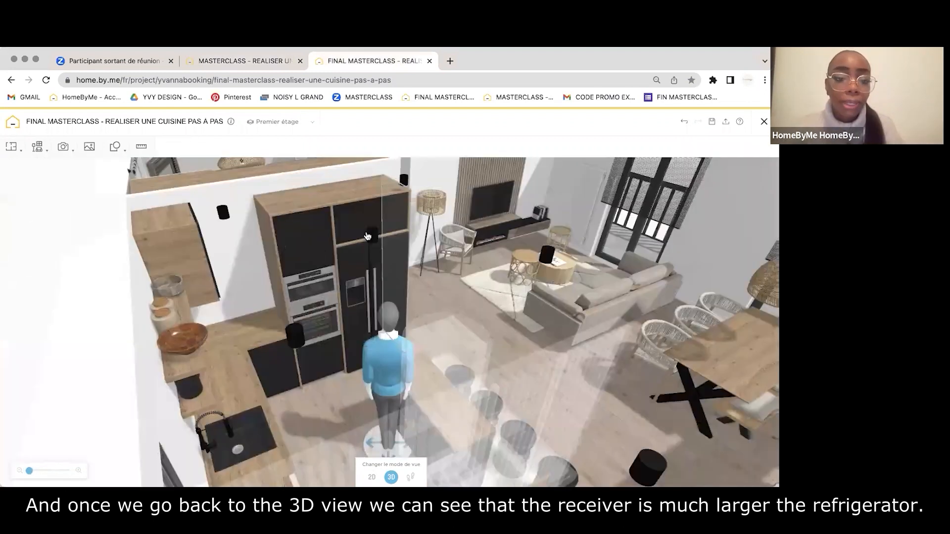
pyautogui.click(247, 61)
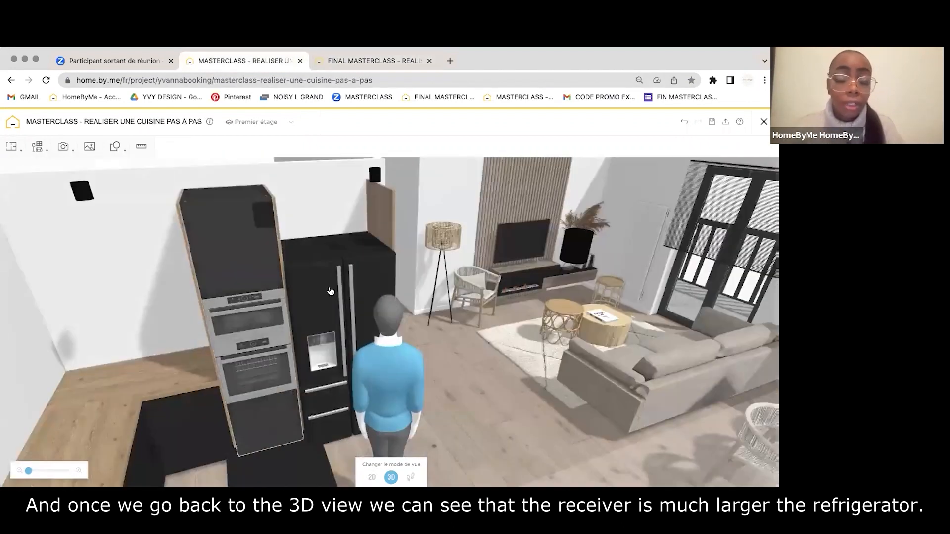
pyautogui.scroll(5, 346, 163)
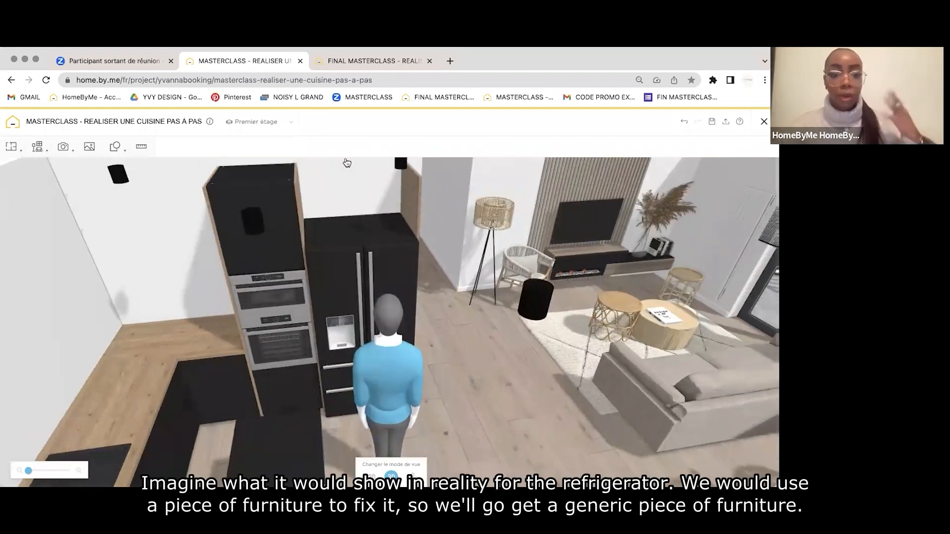
pyautogui.moveTo(347, 163); pyautogui.dragTo(368, 230)
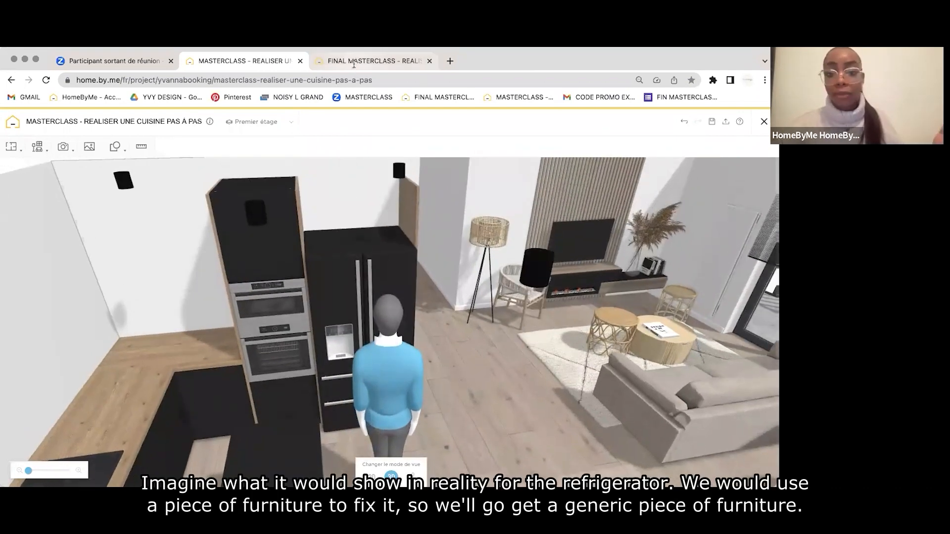
# Examine the wall unit and the four-edge worktop above the refrigerator in the FINAL MASTERCLASS project, undoing any accidental worktop move.
pyautogui.click(369, 61)
pyautogui.click(369, 232)
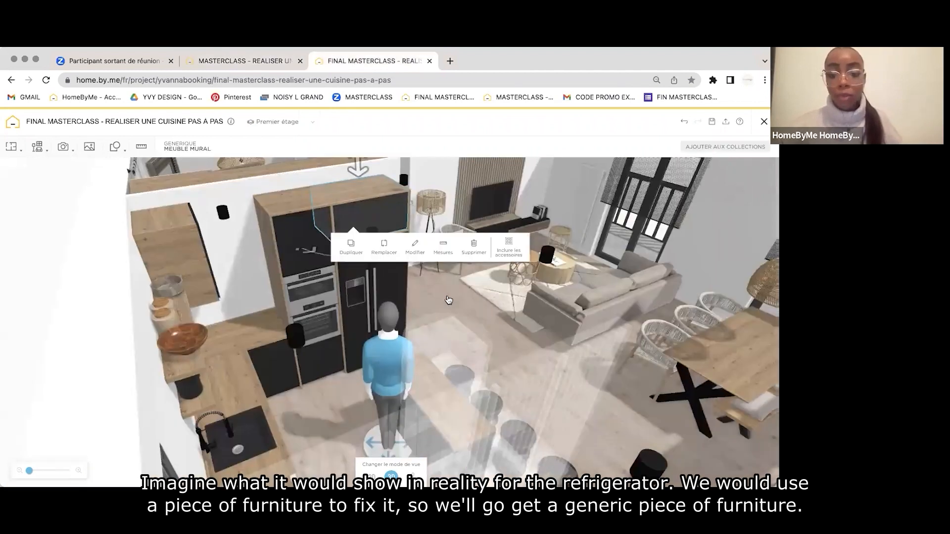
pyautogui.moveTo(436, 301); pyautogui.dragTo(431, 302)
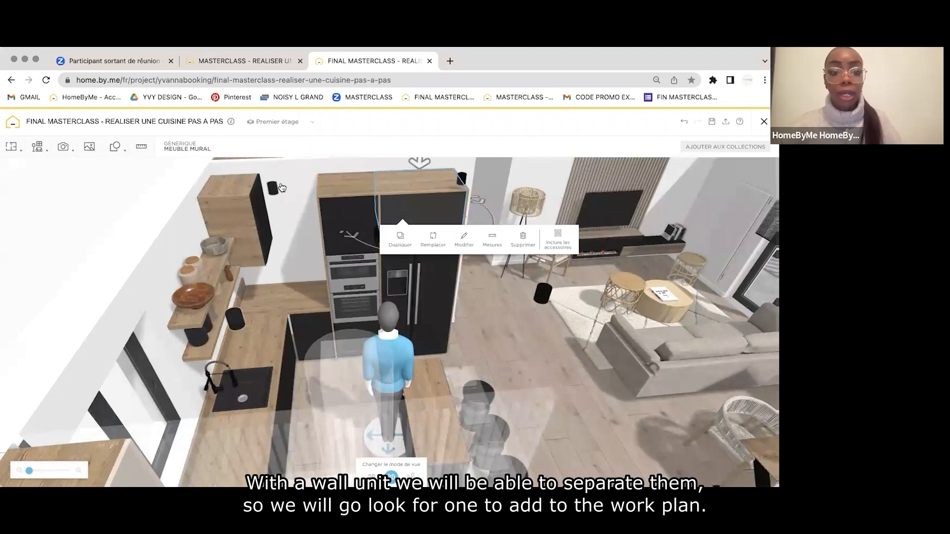
pyautogui.click(473, 237)
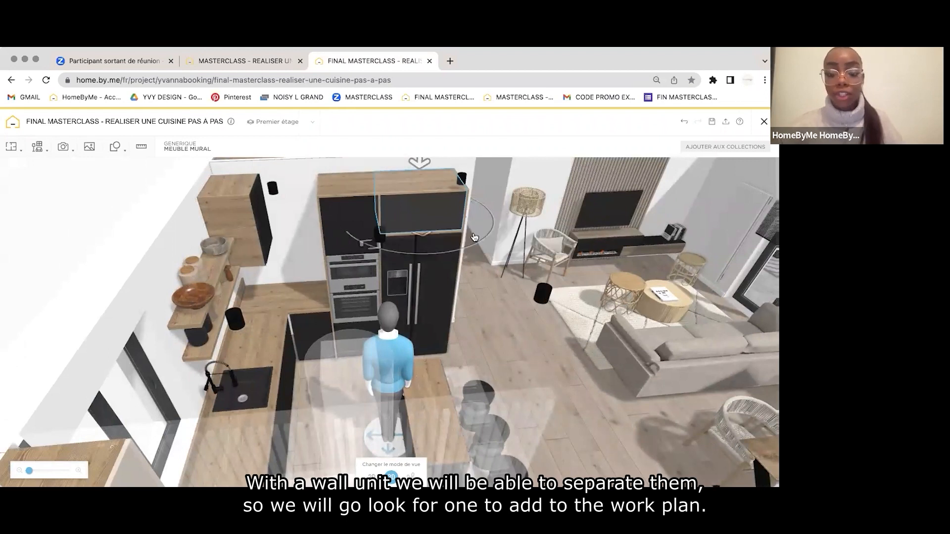
pyautogui.click(491, 339)
pyautogui.click(429, 237)
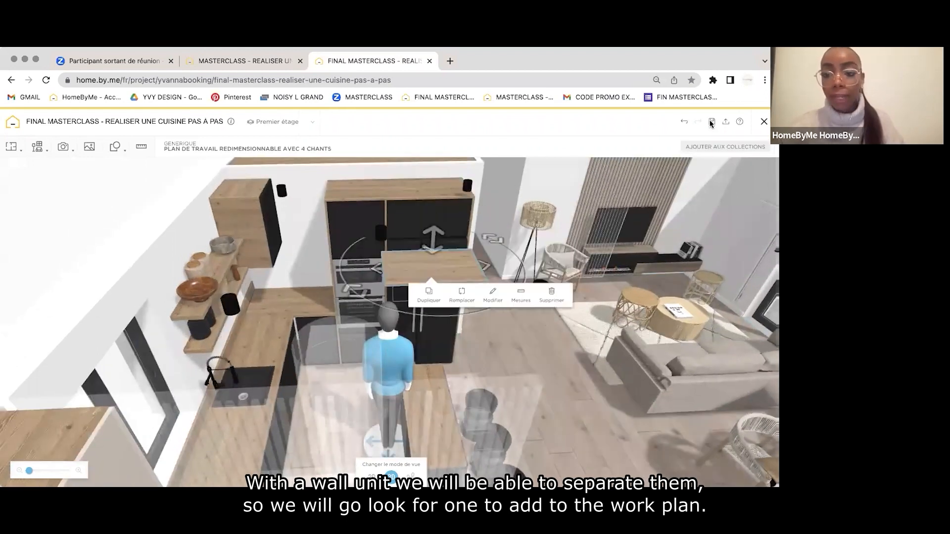
pyautogui.click(684, 121)
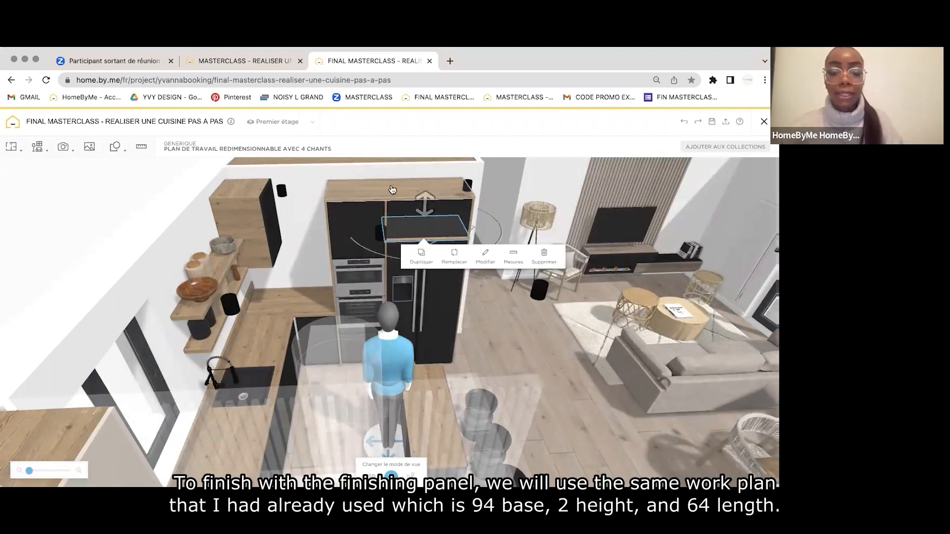
# Check the dimensions of the four-edge worktop above the refrigerator in the FINAL MASTERCLASS project.
pyautogui.click(270, 64)
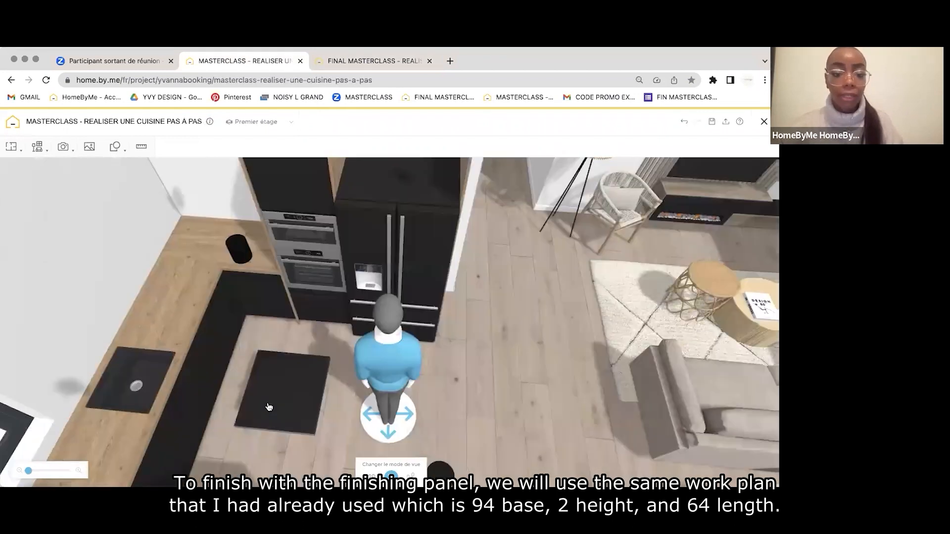
pyautogui.click(265, 408)
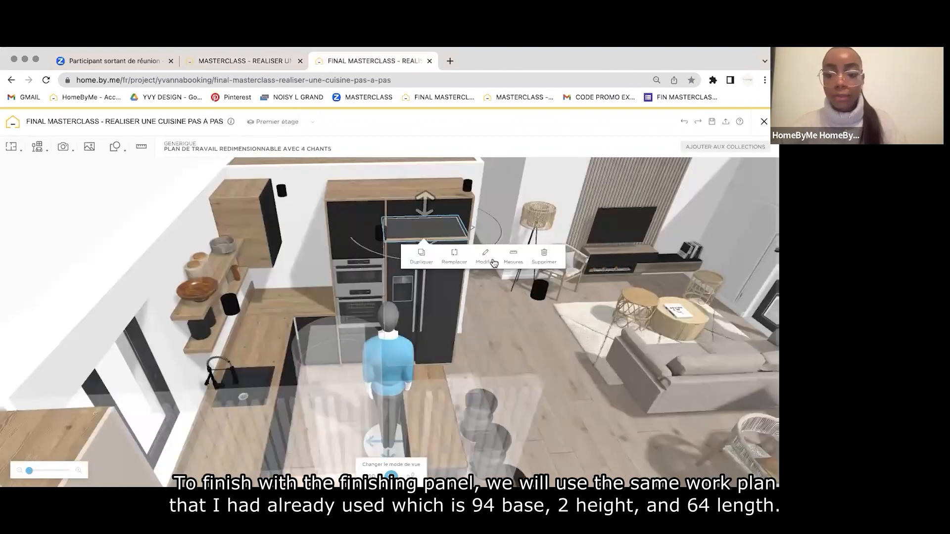
pyautogui.click(491, 260)
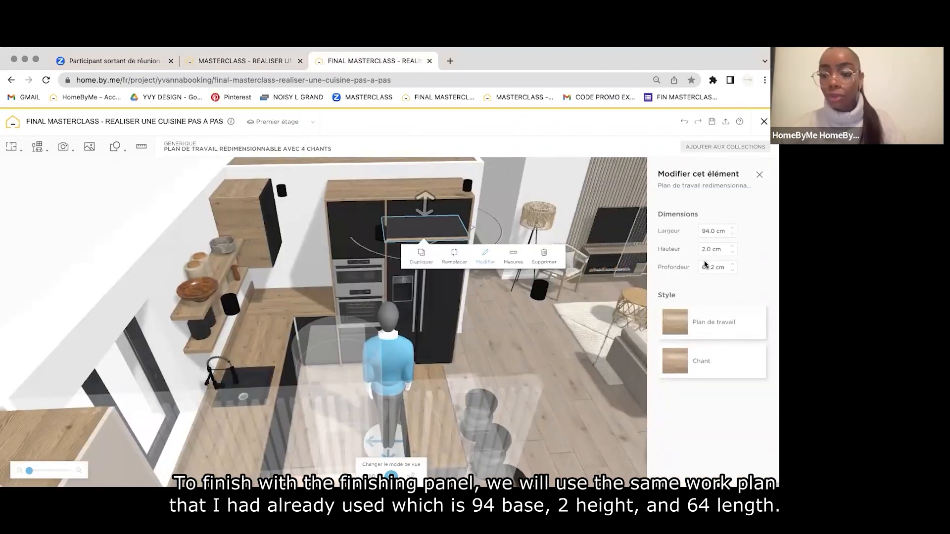
# Switch back to the MASTERCLASS project, delete the one-edge worktop and add a Plan de travail redimensionnable avec 4 chants in front of the oven column.
pyautogui.click(265, 60)
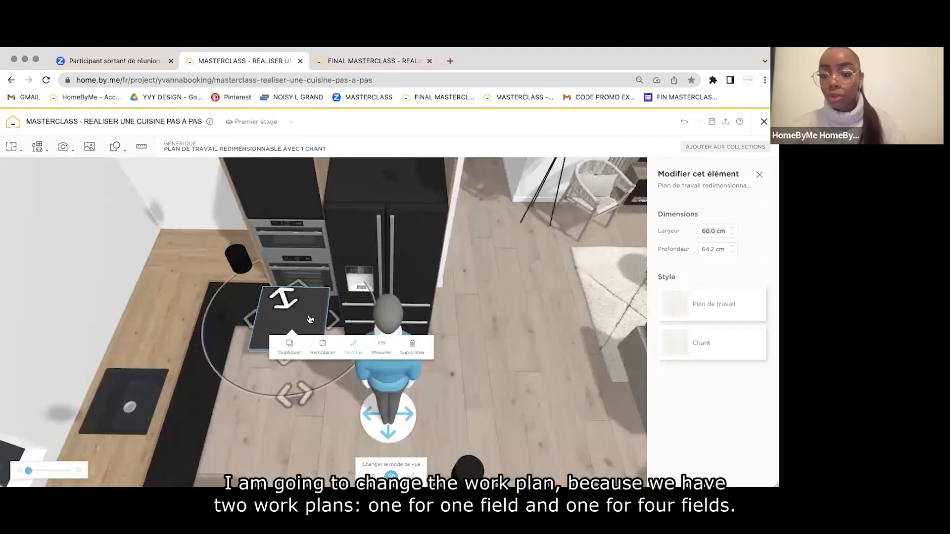
pyautogui.click(414, 348)
pyautogui.click(37, 147)
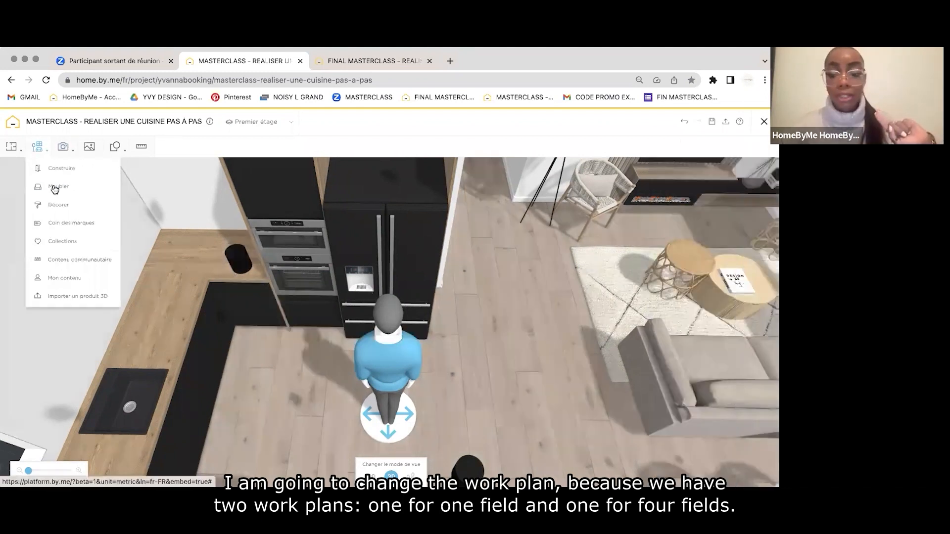
pyautogui.click(54, 188)
pyautogui.scroll(-5, 514, 321)
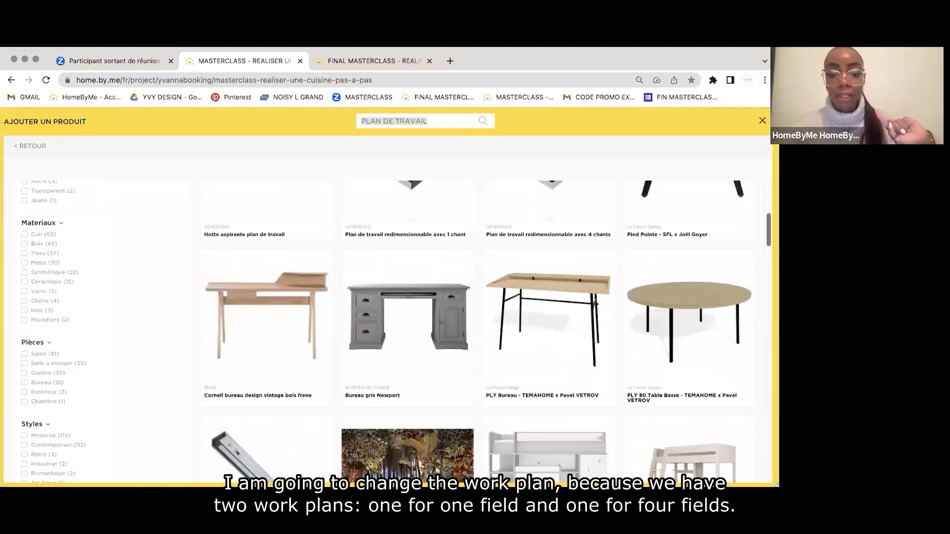
pyautogui.scroll(1, 579, 213)
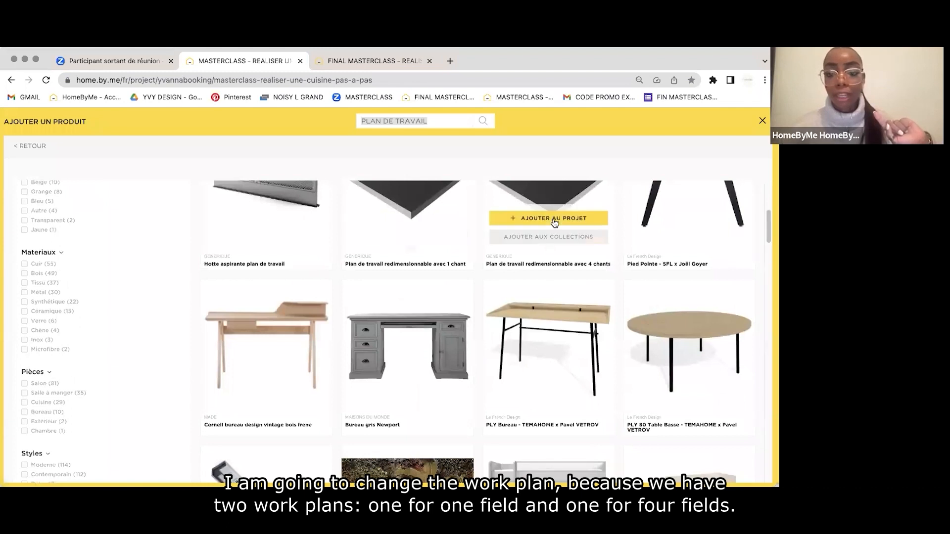
pyautogui.click(550, 216)
pyautogui.click(326, 323)
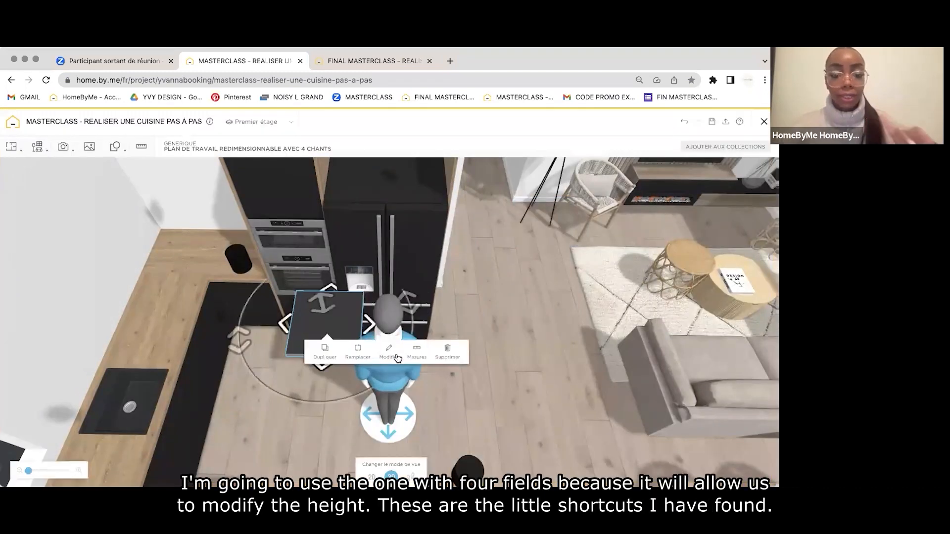
# Set the four-edge worktop's width to 94 cm and its height to 2 cm.
pyautogui.click(395, 355)
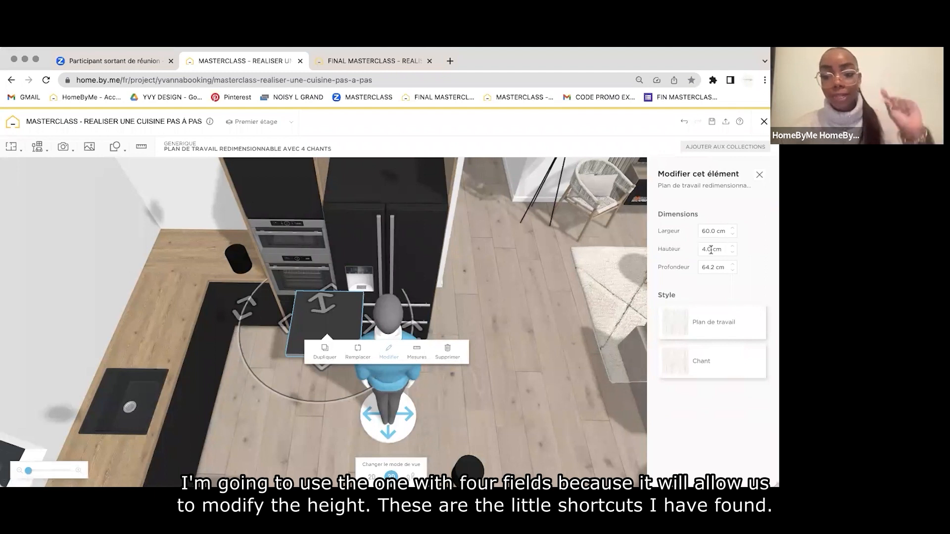
pyautogui.click(708, 231)
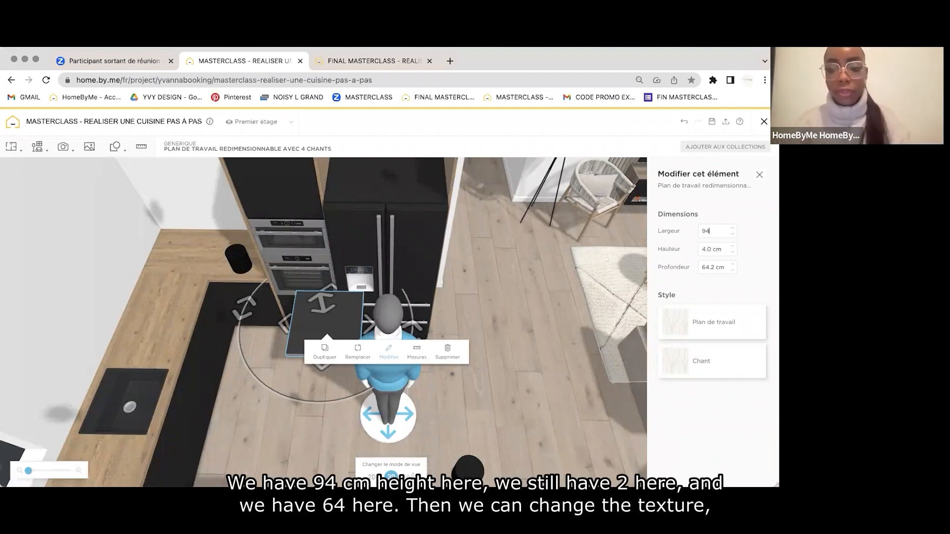
pyautogui.press('Tab')
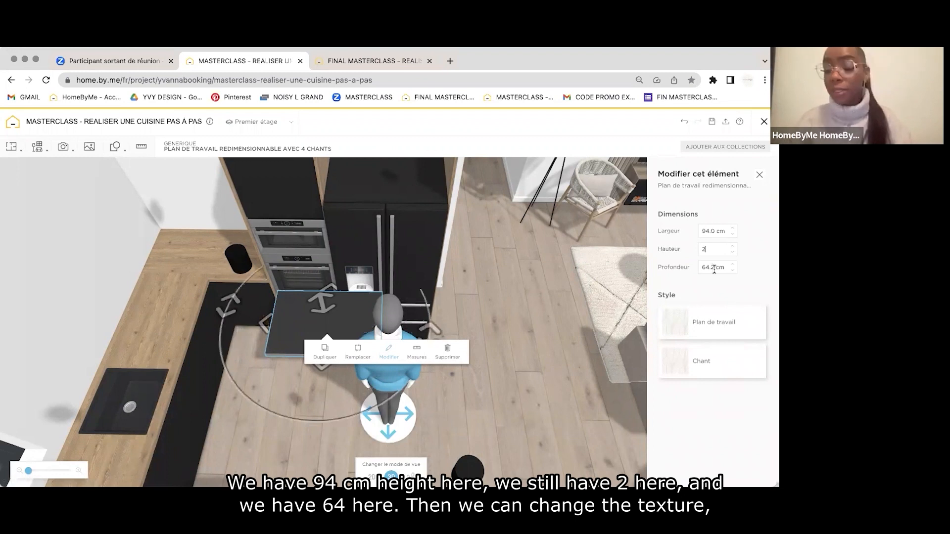
# Apply a wood finish to the worktop's surface and edges, and raise it above the refrigerator.
pyautogui.click(707, 331)
pyautogui.scroll(-2, 707, 347)
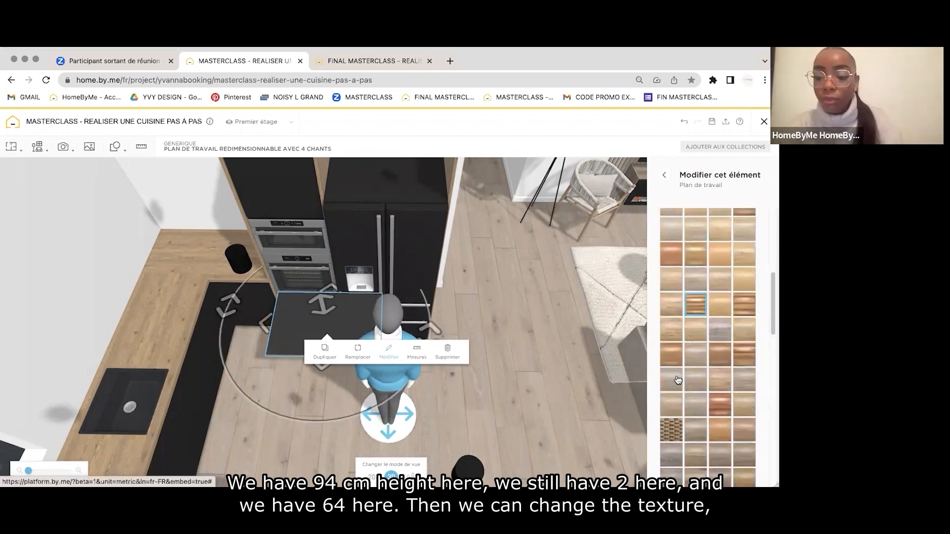
pyautogui.click(665, 178)
pyautogui.click(674, 369)
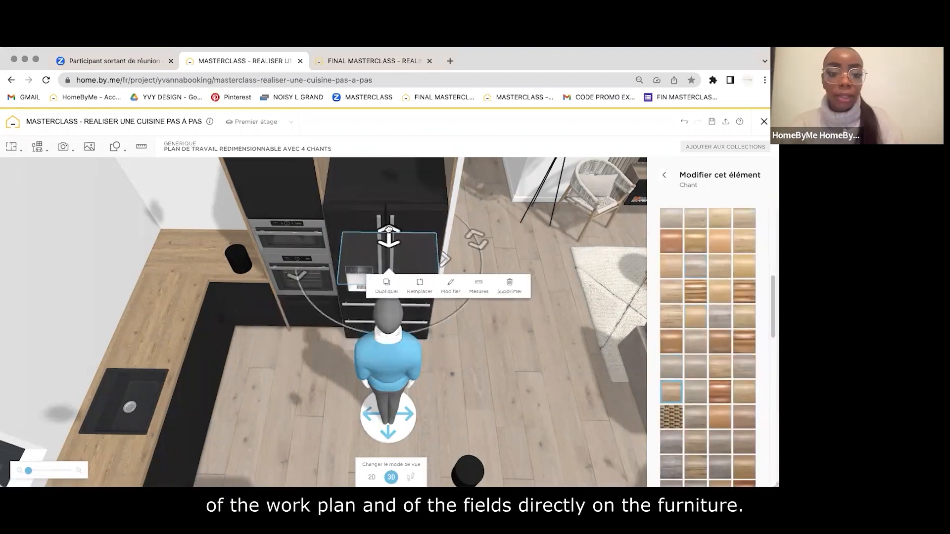
pyautogui.moveTo(388, 229); pyautogui.dragTo(385, 135)
pyautogui.moveTo(382, 178); pyautogui.dragTo(386, 210)
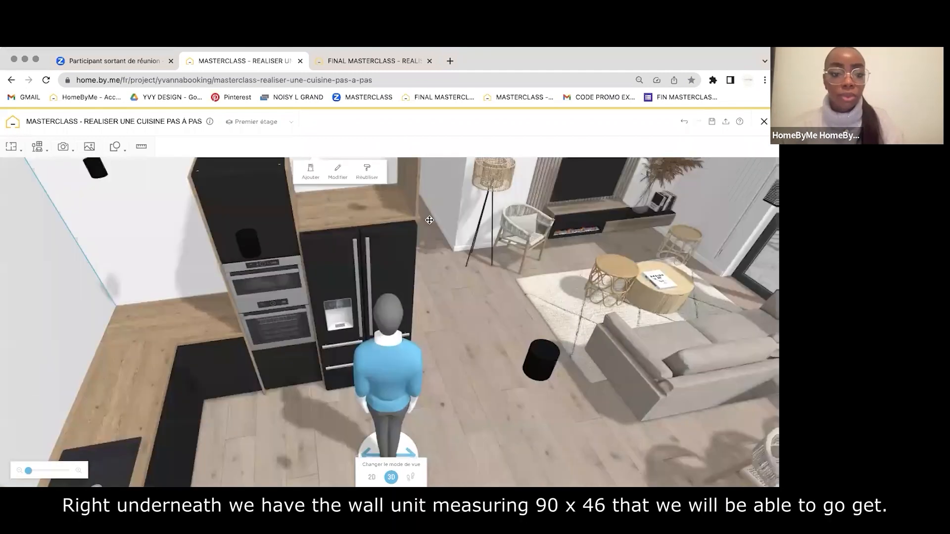
# Check the dimensions of the wall unit above the refrigerator in the FINAL MASTERCLASS project.
pyautogui.click(374, 60)
pyautogui.click(429, 215)
pyautogui.click(466, 243)
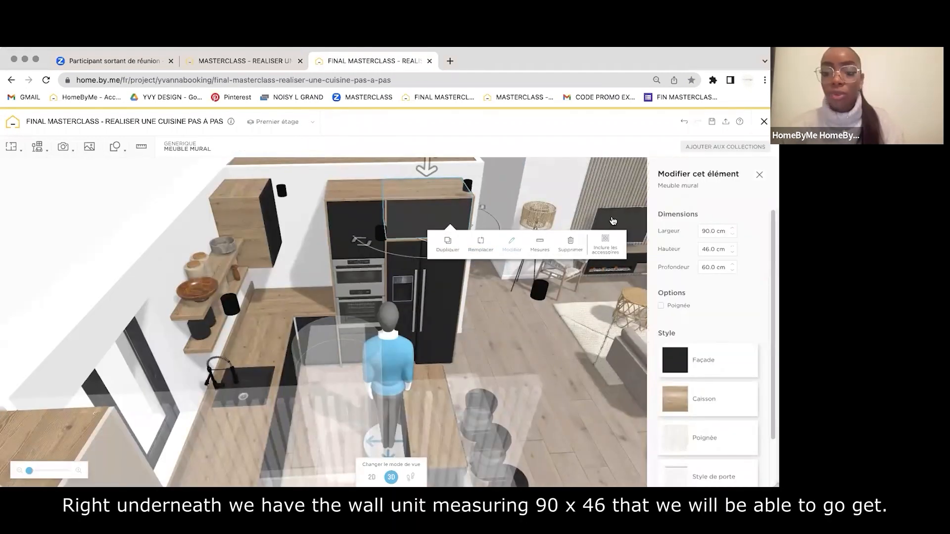
# Return to the MASTERCLASS project and add the single-door Meuble mural from the Meubles hauts kitchen category in front of the refrigerator.
pyautogui.click(260, 60)
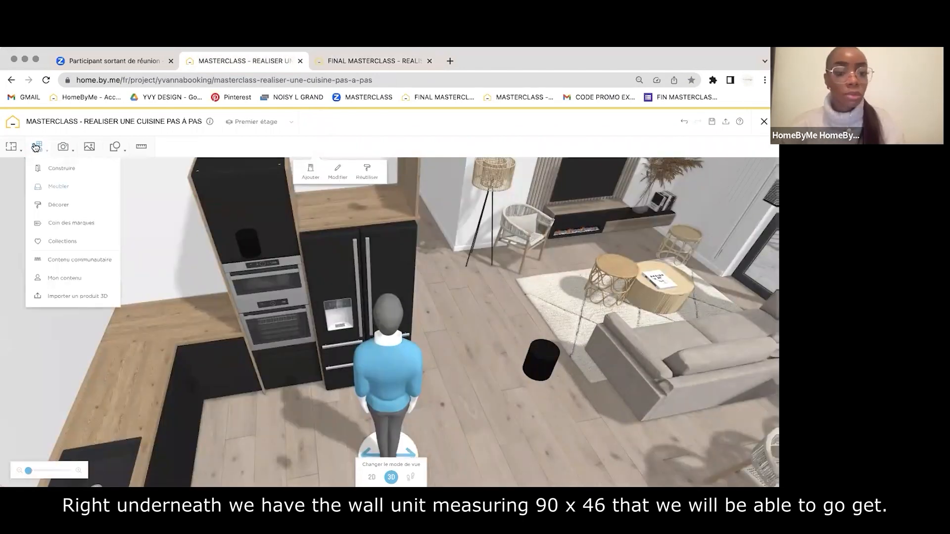
pyautogui.click(58, 187)
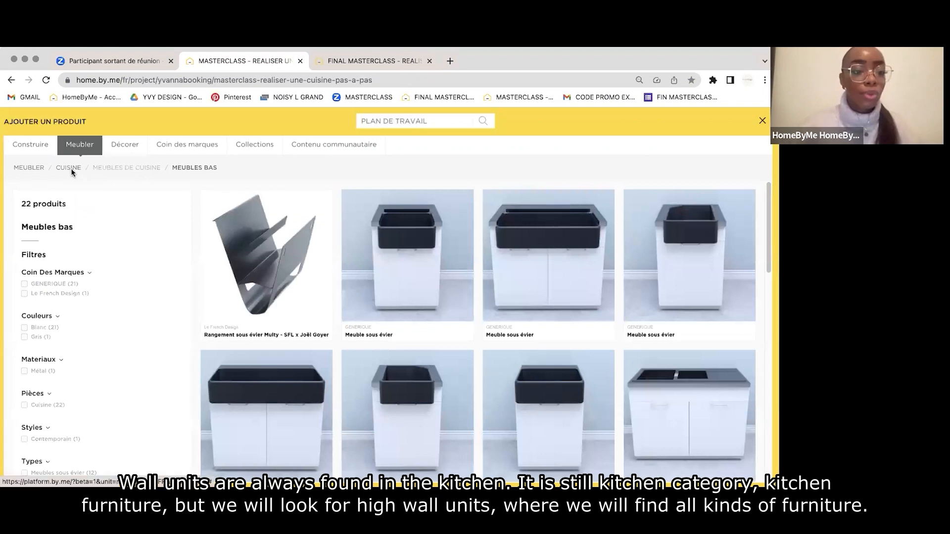
pyautogui.click(69, 167)
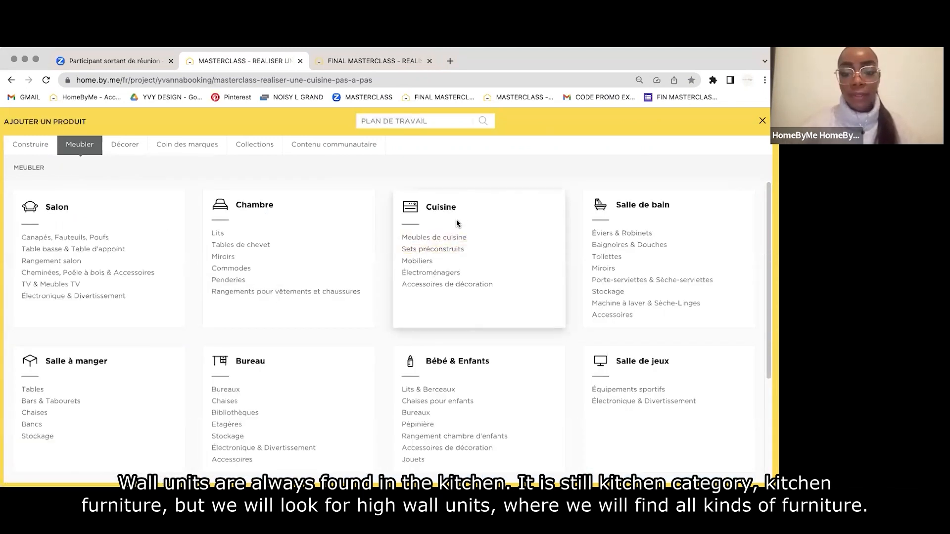
pyautogui.click(440, 238)
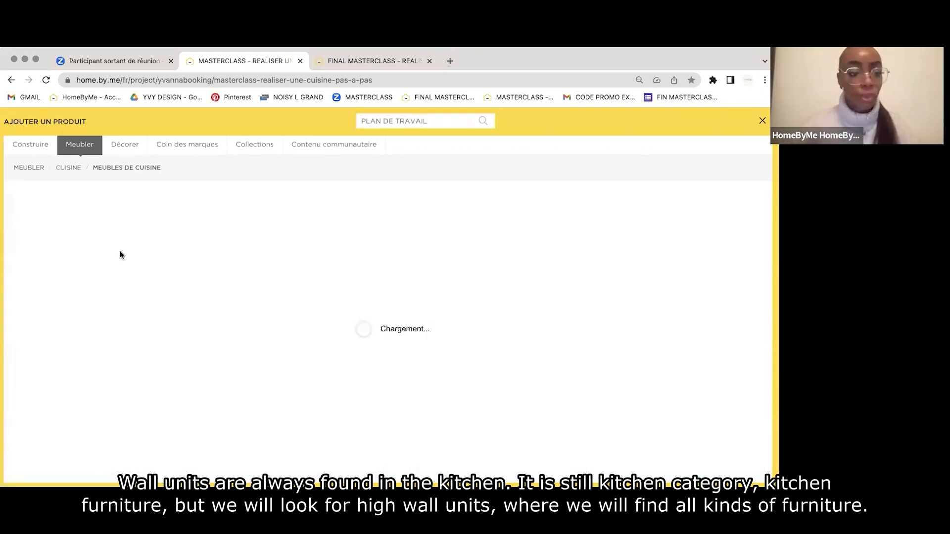
pyautogui.click(56, 300)
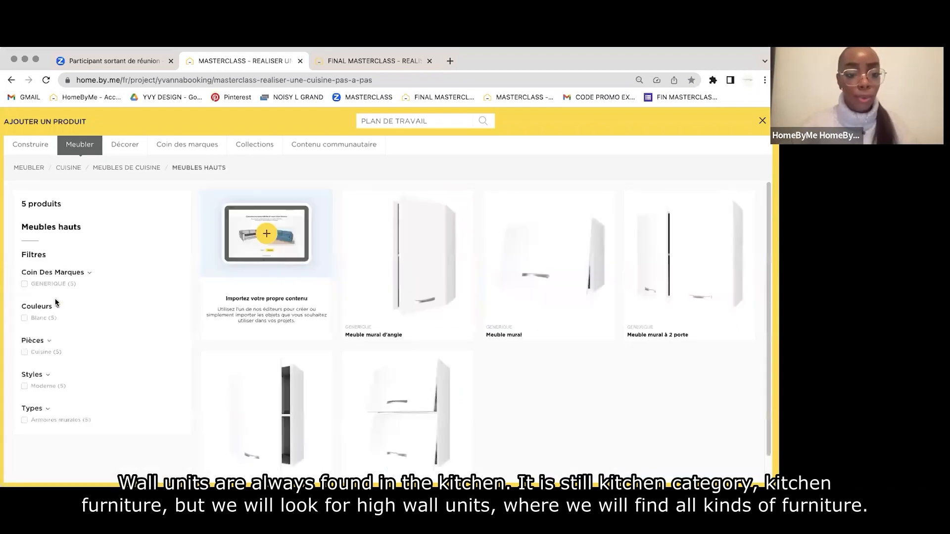
pyautogui.scroll(-1, 583, 379)
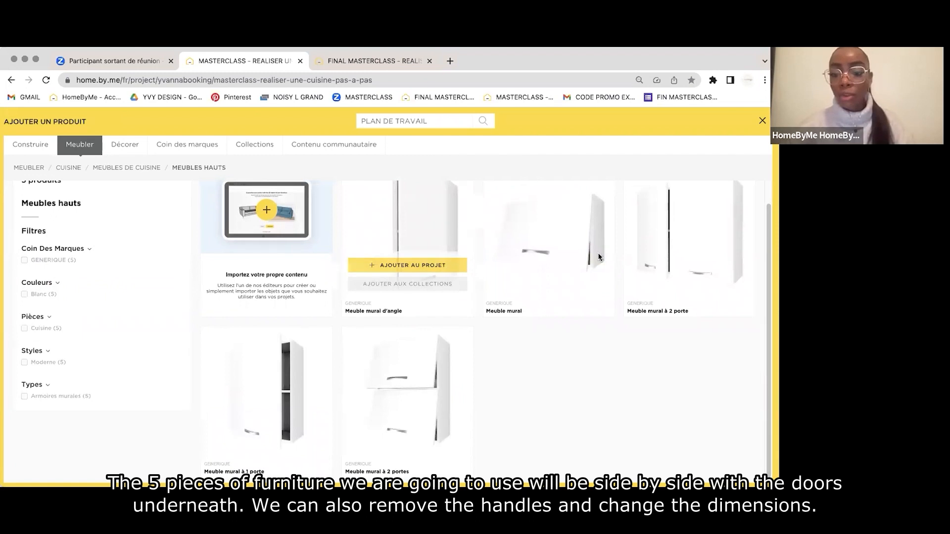
pyautogui.moveTo(562, 267)
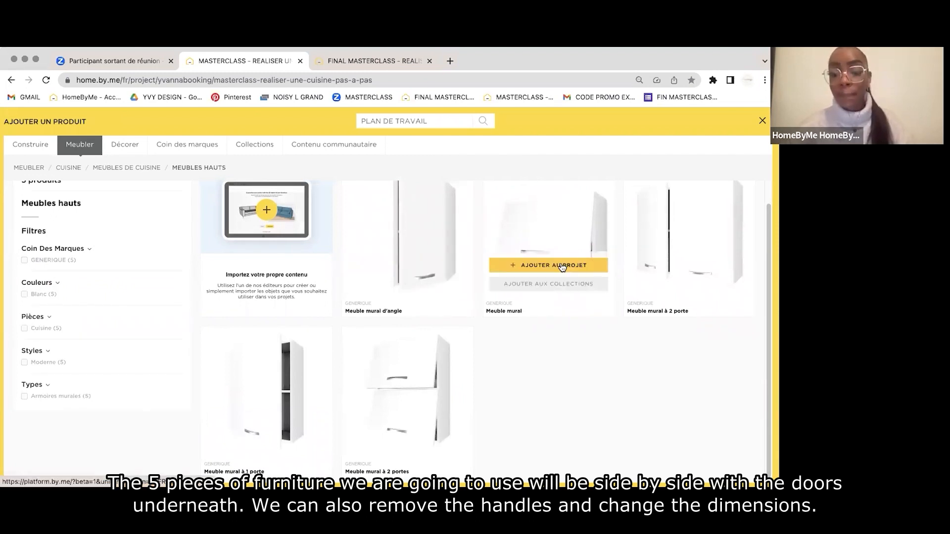
pyautogui.moveTo(694, 255)
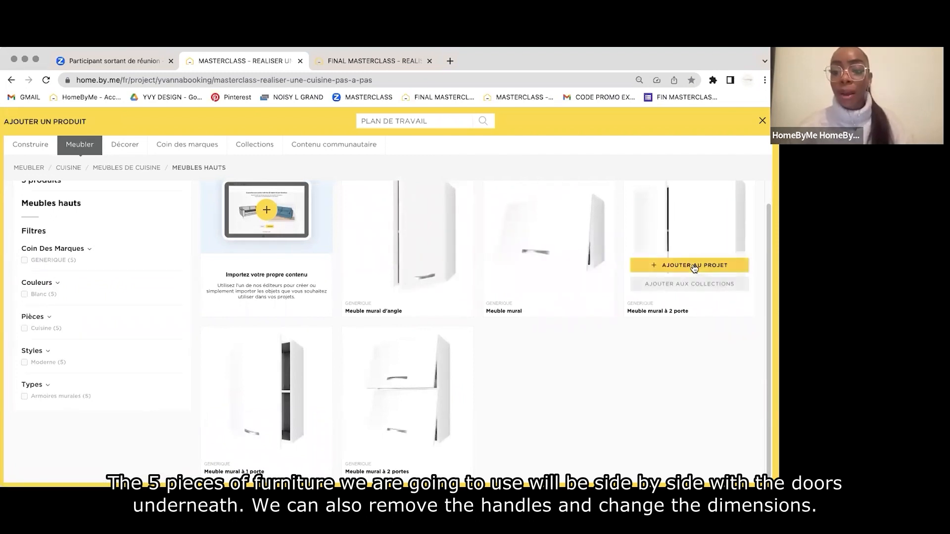
pyautogui.click(546, 267)
pyautogui.click(504, 351)
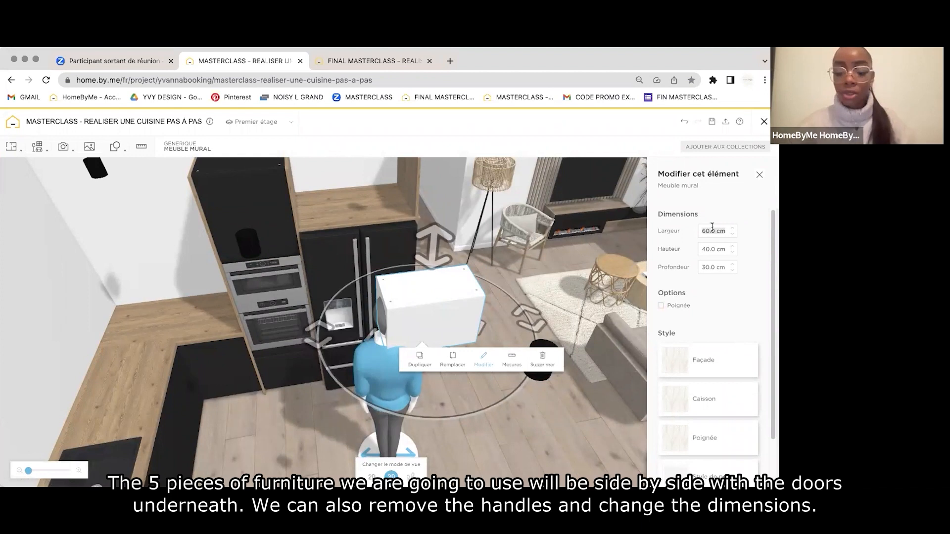
# Set the wall unit to 90 cm wide, 46 cm high and 60 cm deep, checking the depth against the FINAL MASTERCLASS project.
pyautogui.click(713, 249)
pyautogui.write('46')
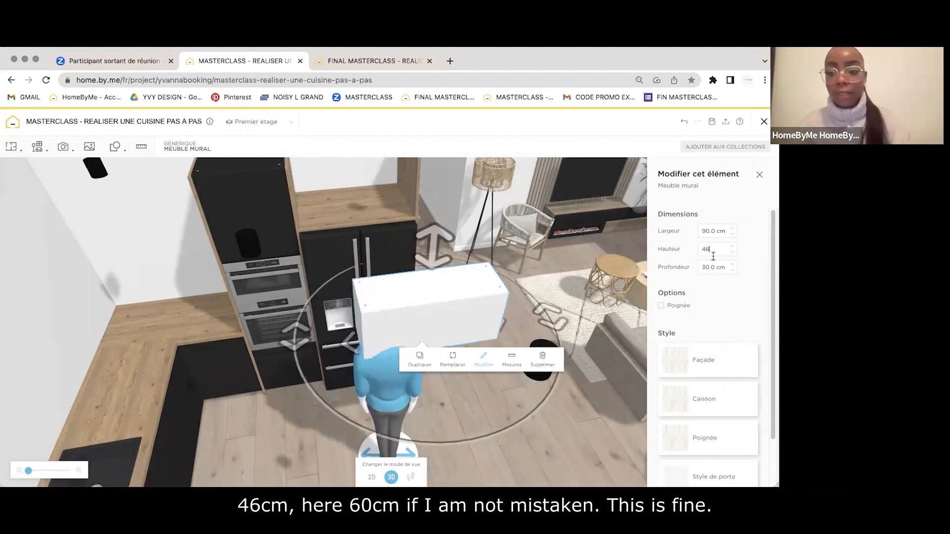
pyautogui.click(713, 267)
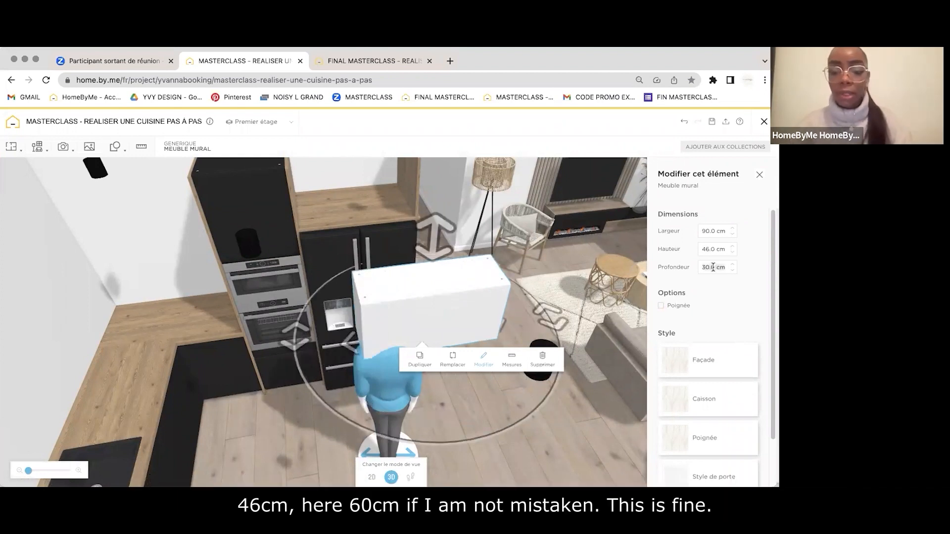
pyautogui.click(379, 65)
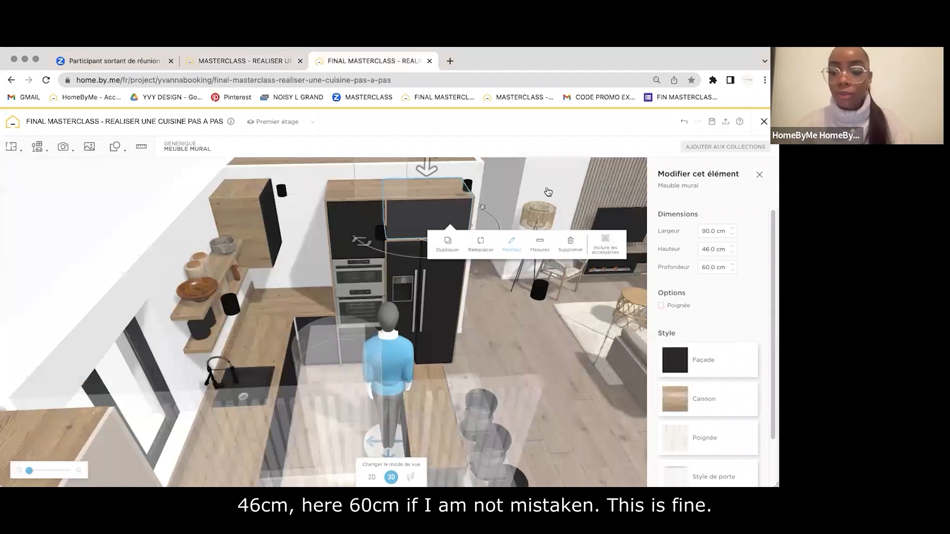
pyautogui.click(225, 61)
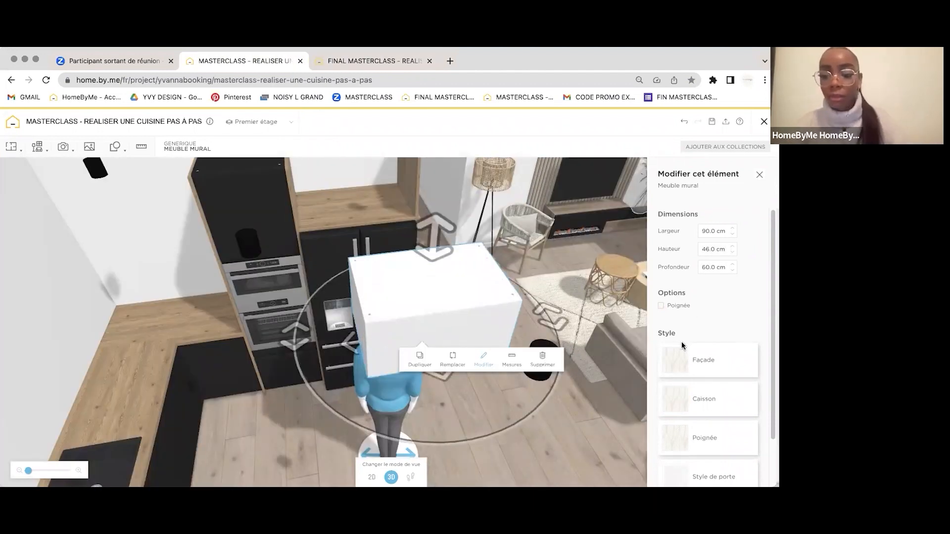
# Give the wall unit's Façade a black Peinture mat finish, using the first black shade.
pyautogui.click(692, 360)
pyautogui.click(714, 216)
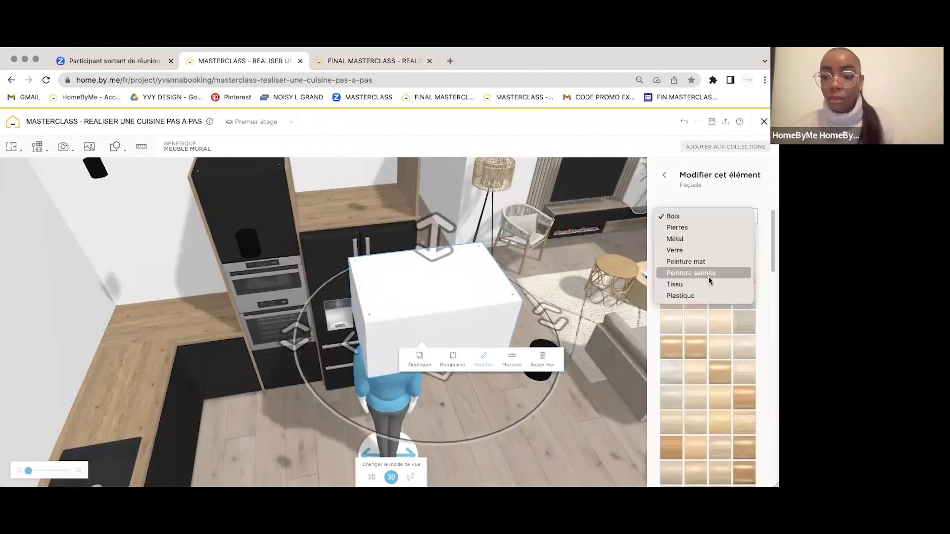
pyautogui.click(707, 263)
pyautogui.click(761, 241)
pyautogui.click(673, 267)
pyautogui.click(664, 175)
# Give the wall unit's Caisson the same black Peinture mat finish as its front.
pyautogui.click(674, 402)
pyautogui.click(731, 218)
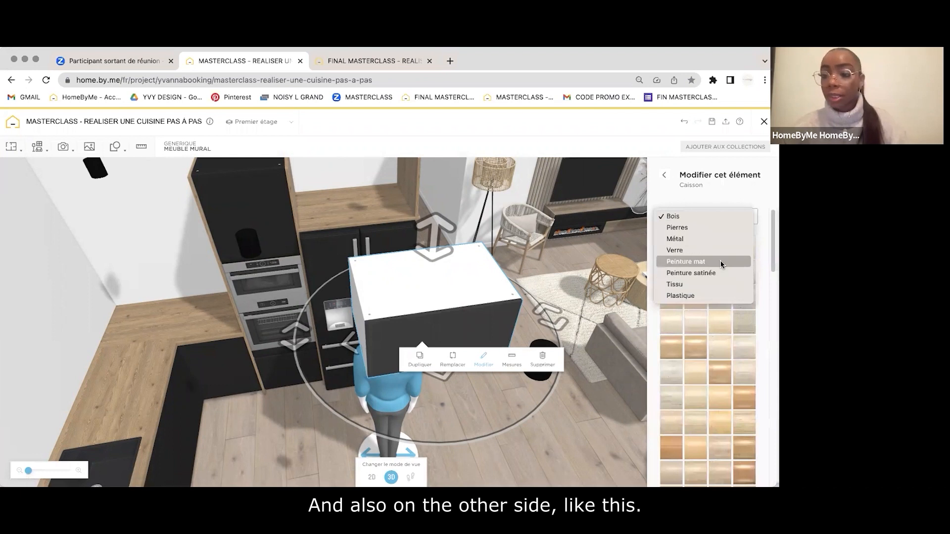
pyautogui.click(702, 262)
pyautogui.click(669, 271)
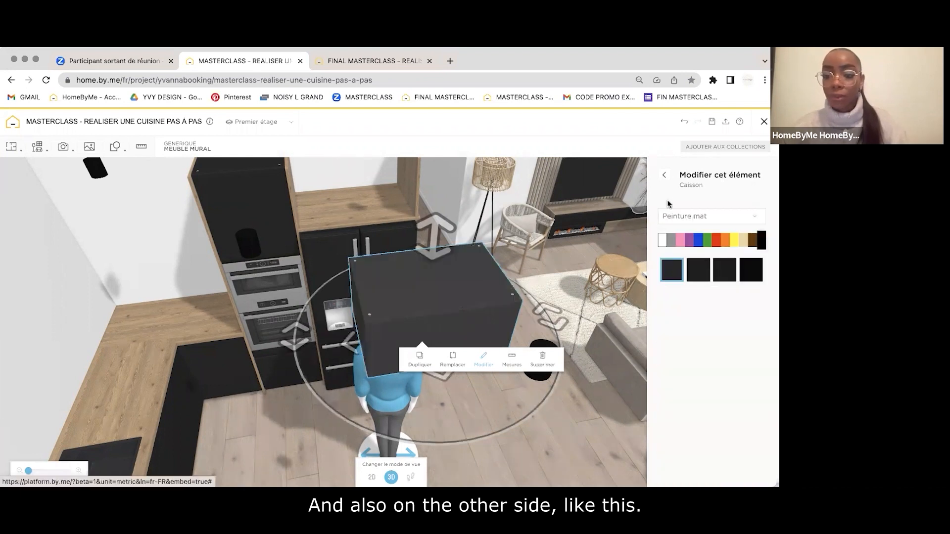
pyautogui.click(664, 192)
# Change the wall unit's door style to the first model in the fourth row of door designs.
pyautogui.scroll(-2, 678, 356)
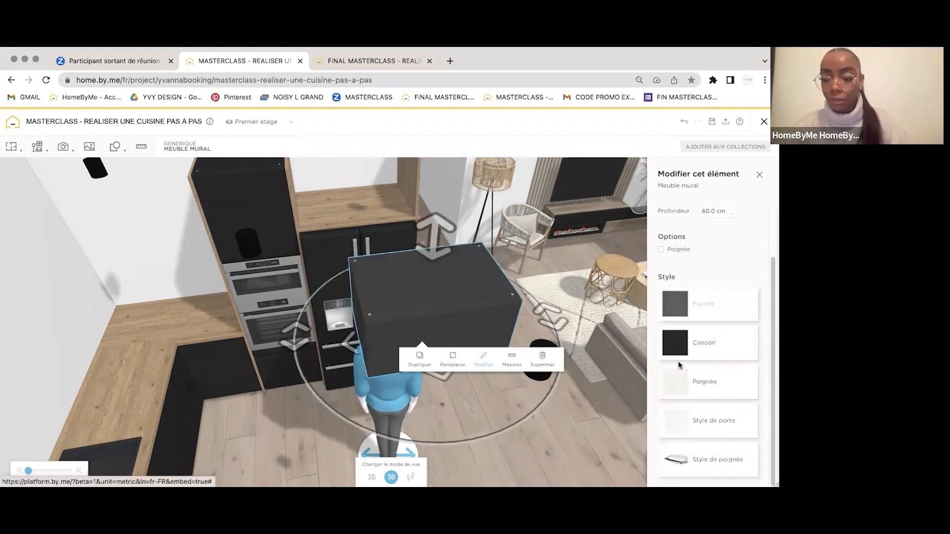
pyautogui.click(676, 419)
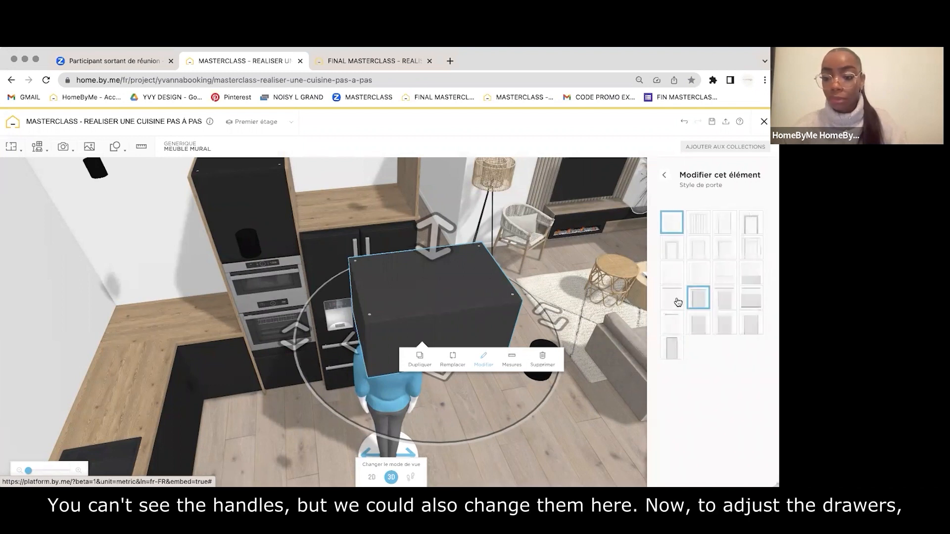
pyautogui.click(676, 302)
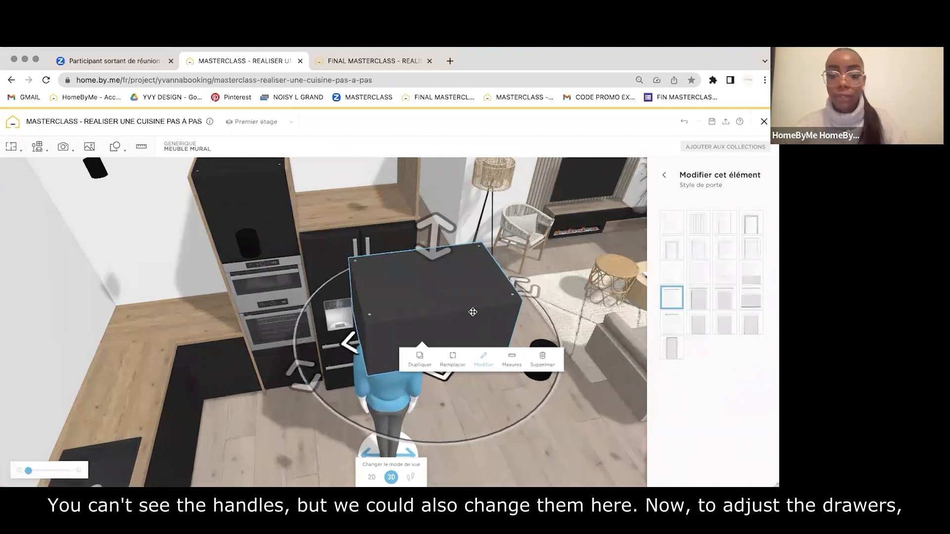
# Position the wall unit directly over the refrigerator against the wall in the 2D plan, and return to 3D facing the block.
pyautogui.moveTo(473, 314); pyautogui.dragTo(393, 242)
pyautogui.moveTo(454, 198)
pyautogui.mouseDown()
pyautogui.moveTo(448, 185)
pyautogui.moveTo(473, 190)
pyautogui.moveTo(439, 208)
pyautogui.mouseUp()
pyautogui.click(371, 477)
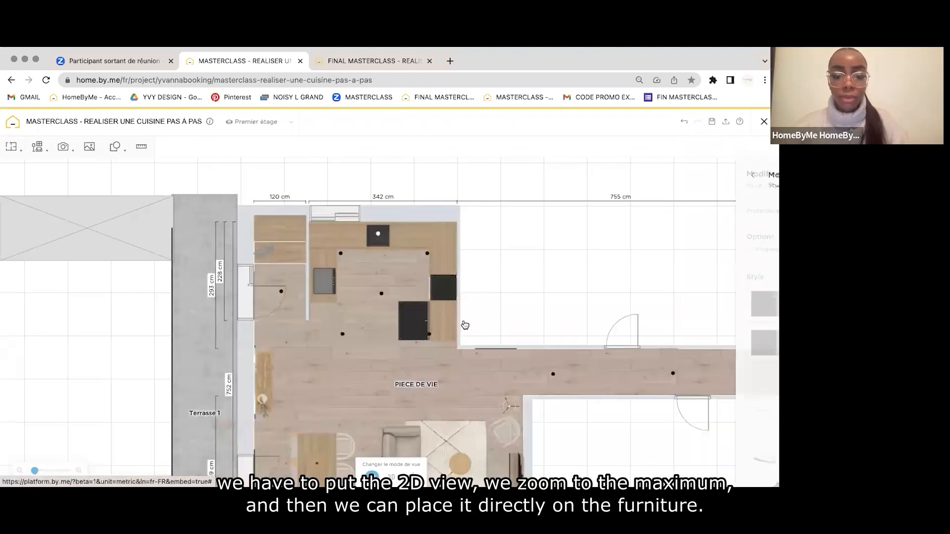
pyautogui.scroll(5, 229, 295)
pyautogui.moveTo(229, 295); pyautogui.dragTo(139, 381)
pyautogui.moveTo(300, 323); pyautogui.dragTo(399, 322)
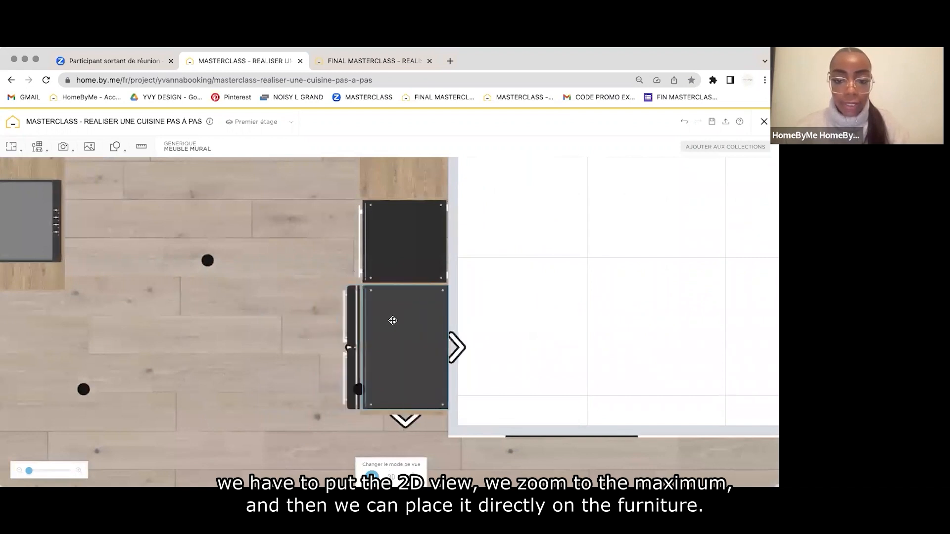
pyautogui.press('Escape')
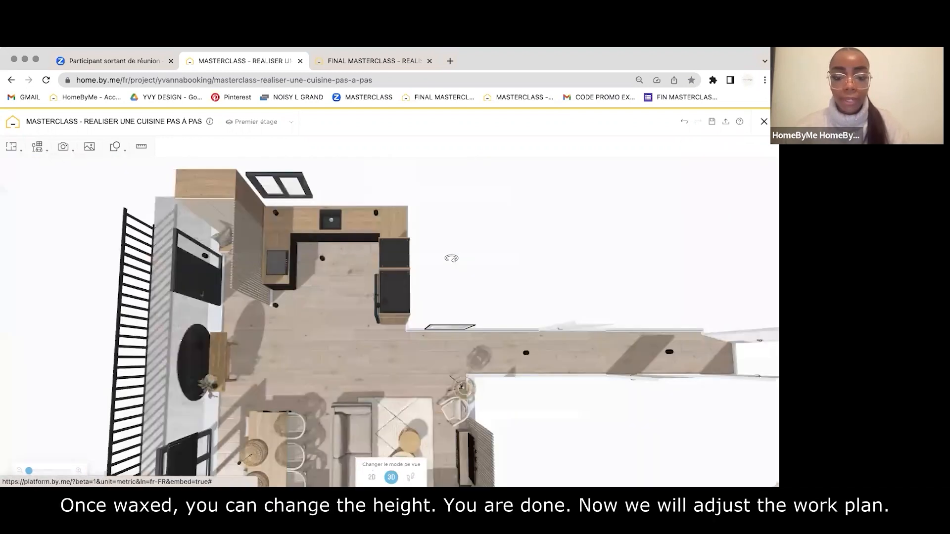
pyautogui.moveTo(451, 258); pyautogui.dragTo(614, 235)
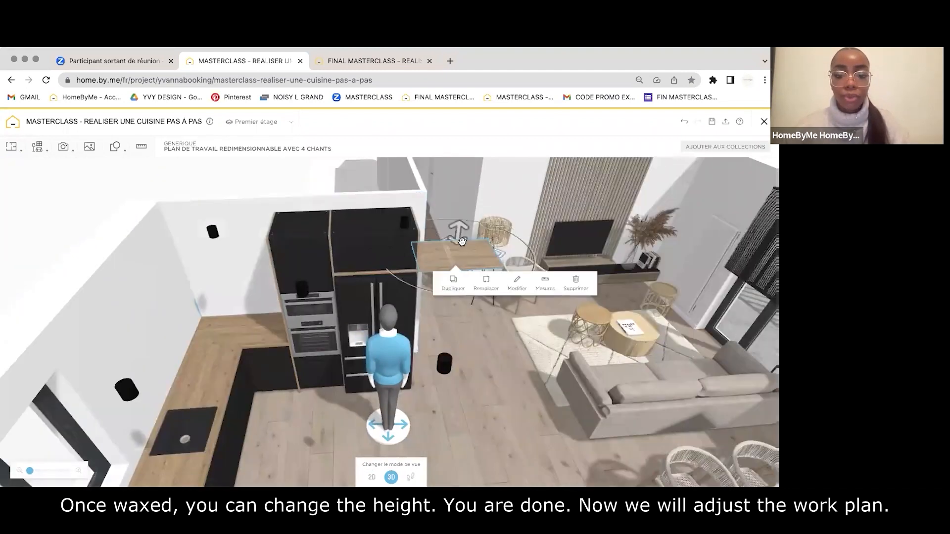
# Place the worktop panel on top of the oven and refrigerator block and size it 156 cm wide, 2 cm high and 64.2 cm deep.
pyautogui.click(460, 213)
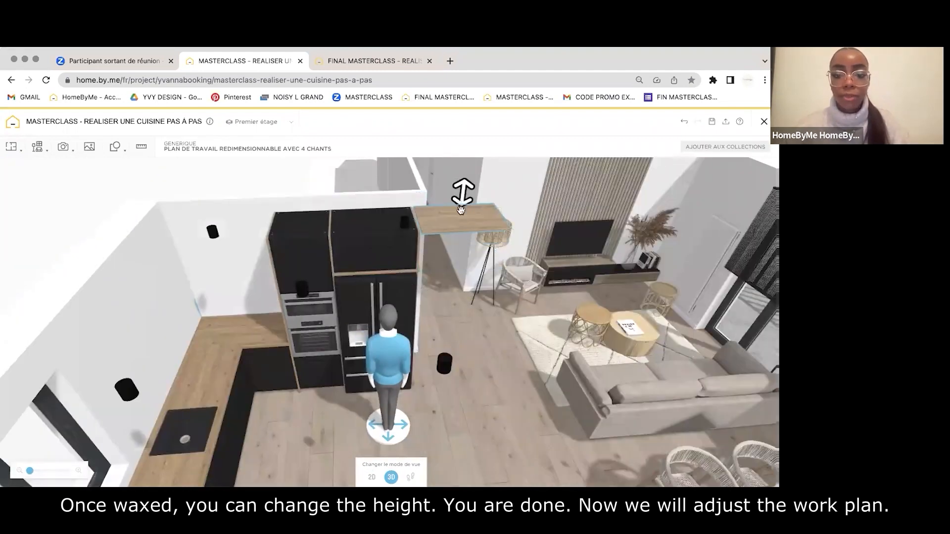
pyautogui.moveTo(470, 225); pyautogui.dragTo(377, 234)
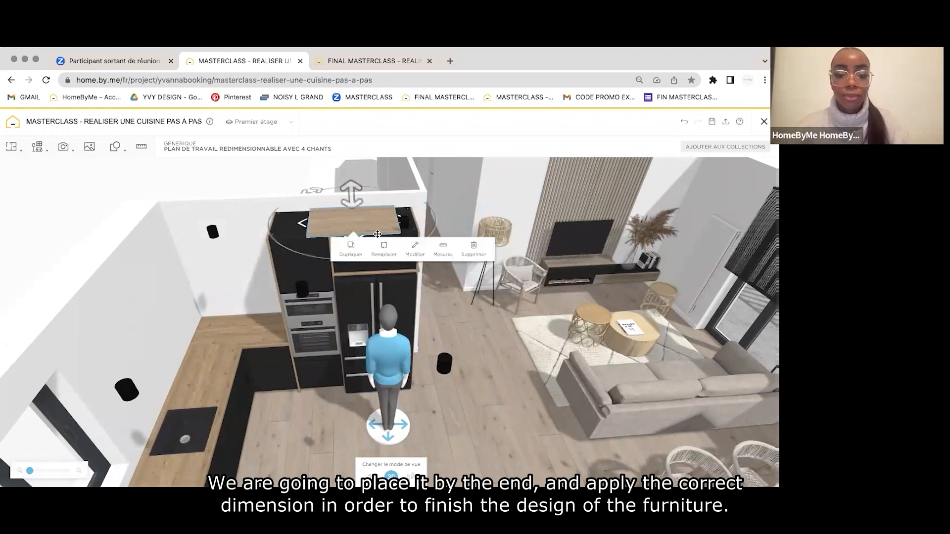
pyautogui.click(372, 62)
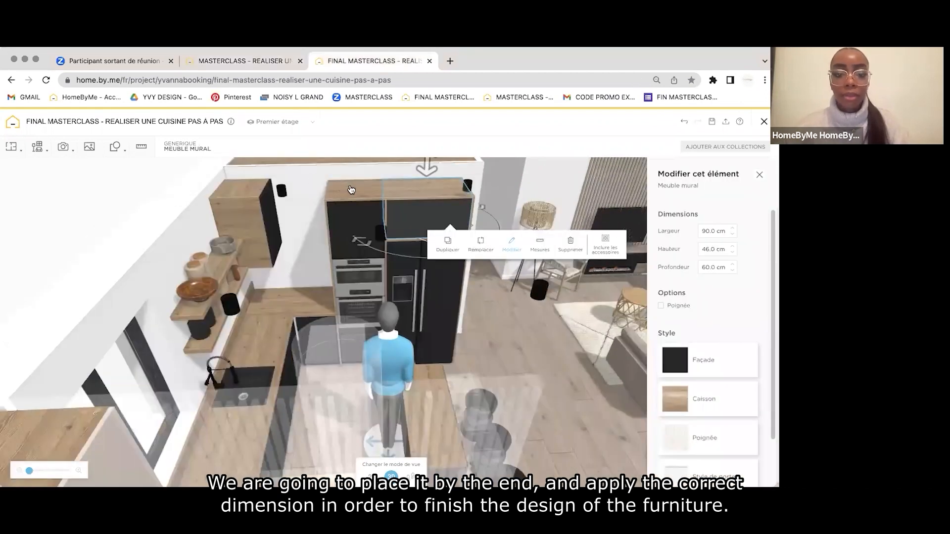
pyautogui.click(351, 189)
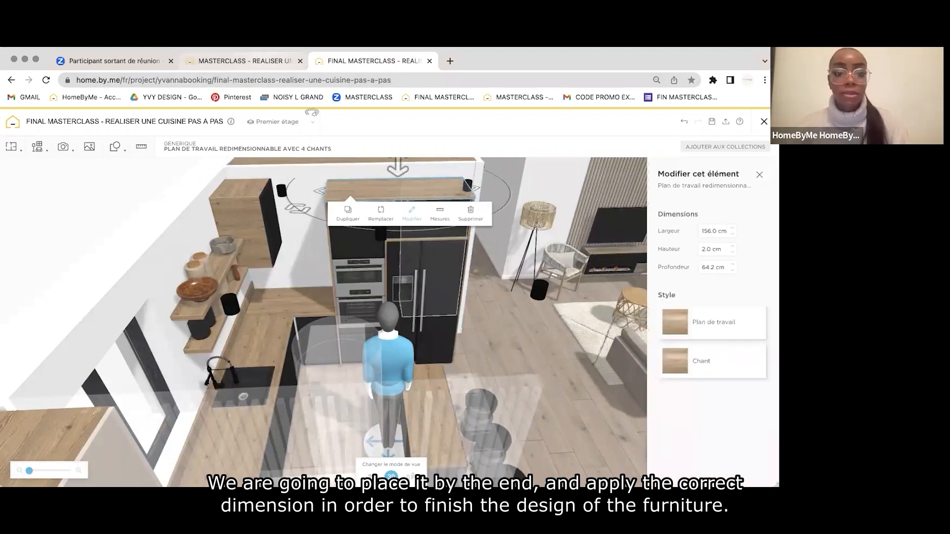
pyautogui.click(262, 60)
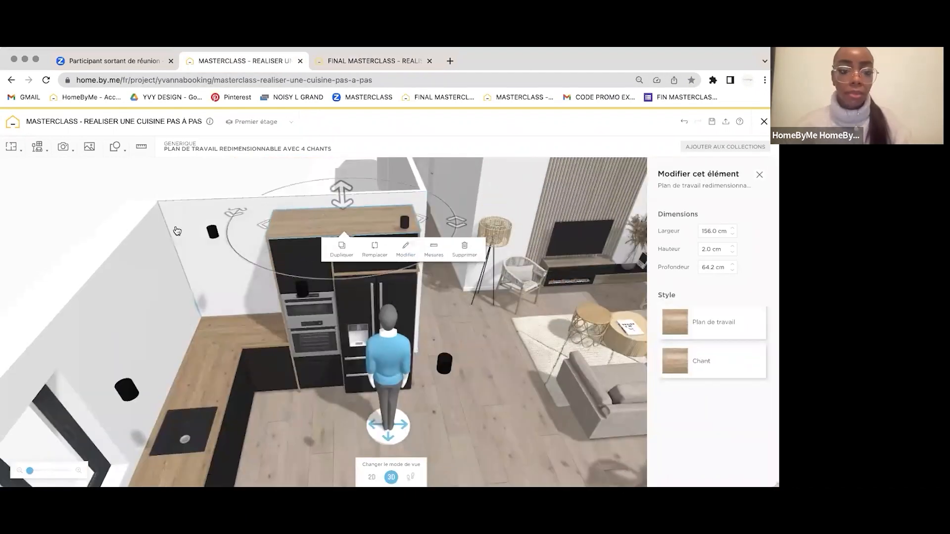
pyautogui.press('Escape')
# Examine the dimensions of the two-drawer and one-door base cabinets forming the bar in the reference project.
pyautogui.moveTo(193, 215); pyautogui.dragTo(555, 204)
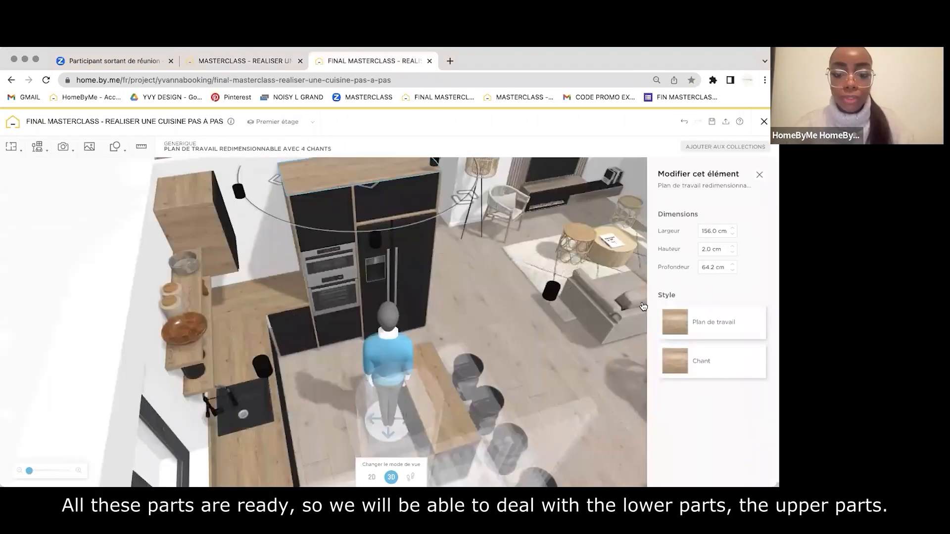
pyautogui.moveTo(666, 286); pyautogui.dragTo(475, 322)
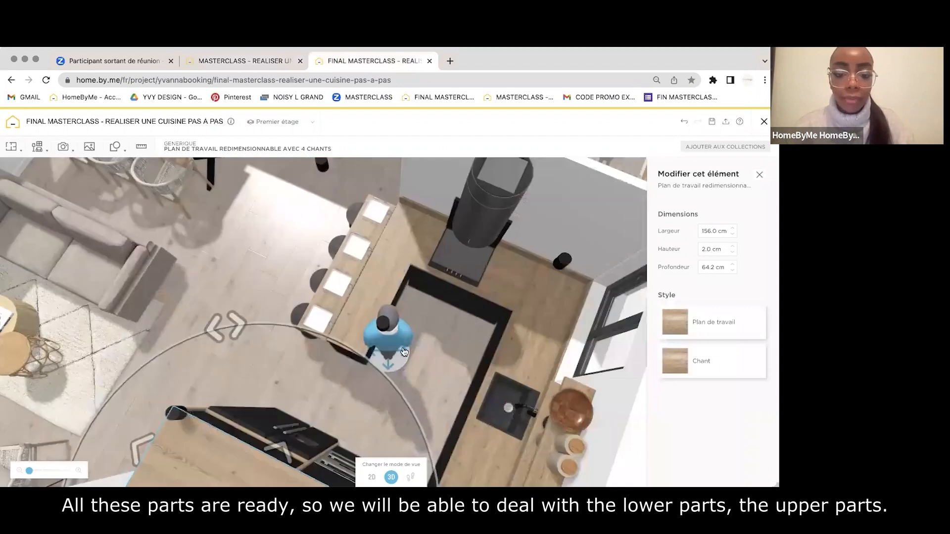
pyautogui.moveTo(403, 348); pyautogui.dragTo(367, 361)
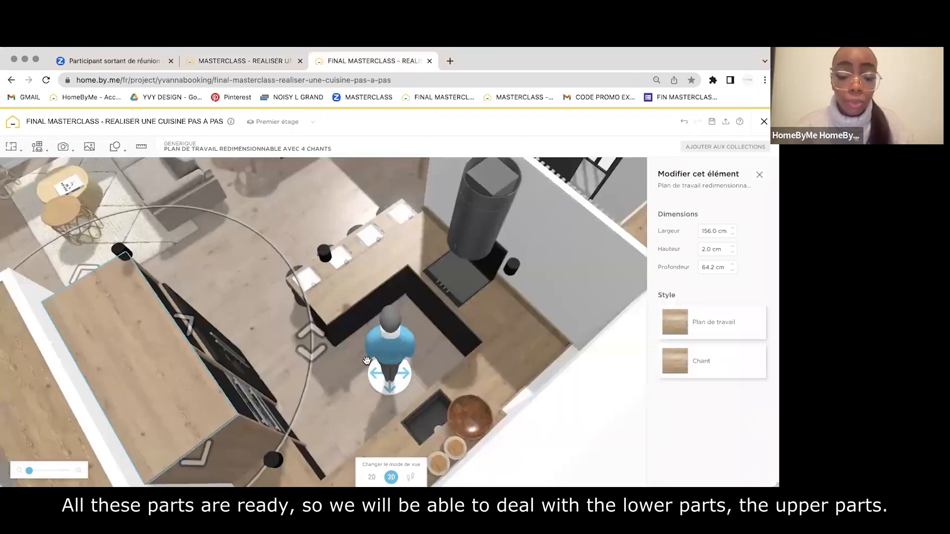
pyautogui.moveTo(116, 441); pyautogui.dragTo(37, 460)
pyautogui.click(359, 324)
pyautogui.scroll(5, 307, 288)
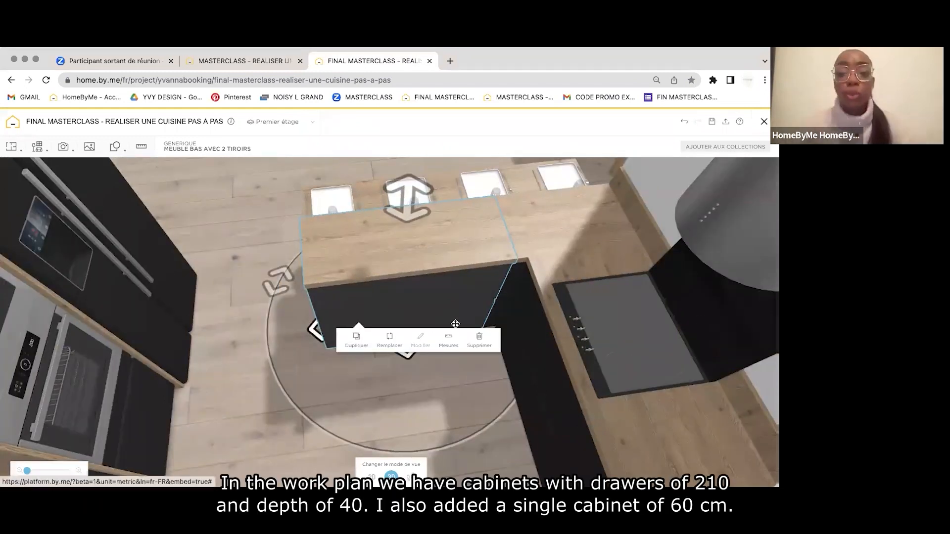
pyautogui.click(420, 341)
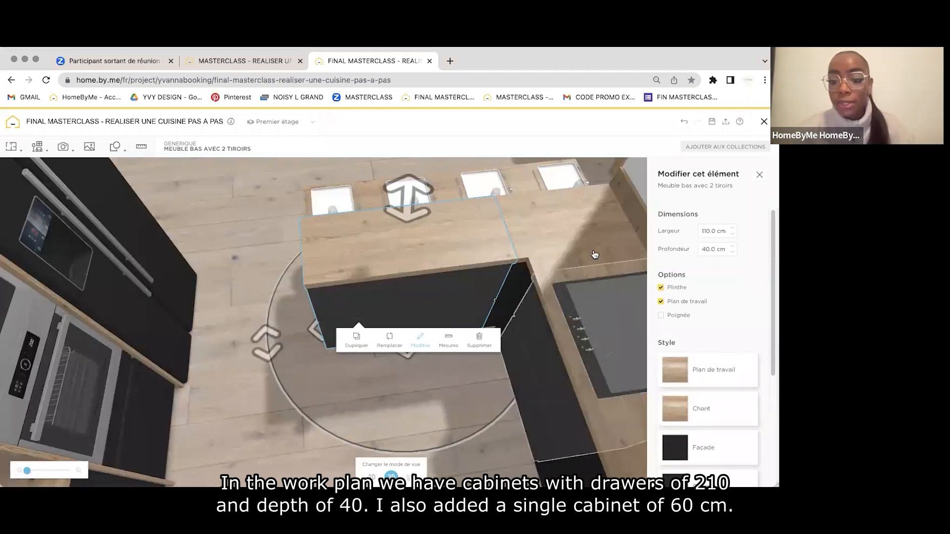
pyautogui.click(558, 236)
pyautogui.click(557, 236)
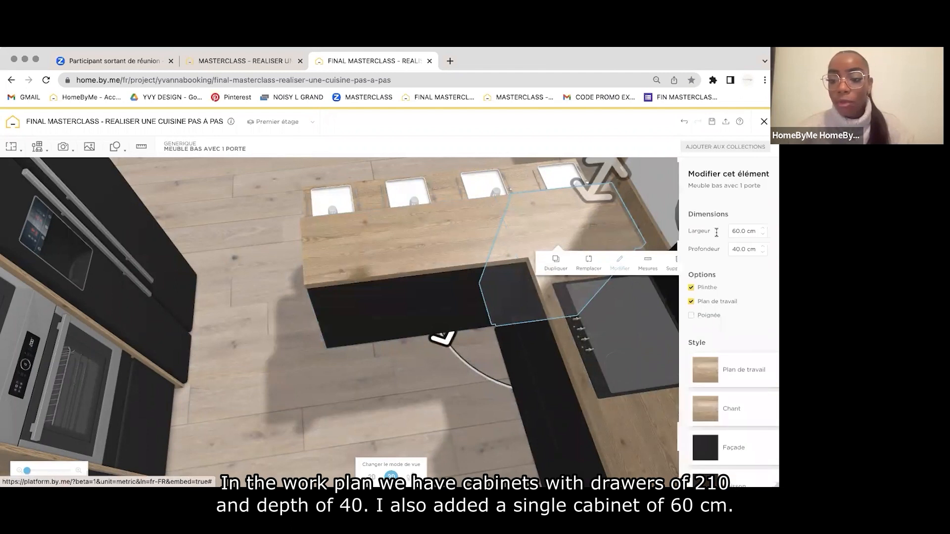
# Duplicate the two-drawer base cabinet by the hob in the working project, setting the copy to 110 cm wide and 40 cm deep.
pyautogui.click(266, 62)
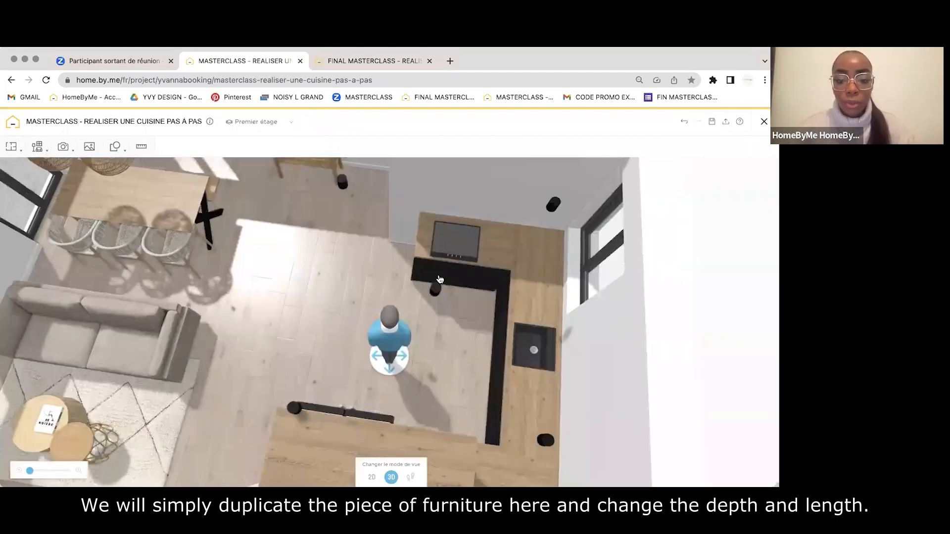
pyautogui.click(441, 280)
pyautogui.click(439, 302)
pyautogui.moveTo(490, 282); pyautogui.dragTo(347, 278)
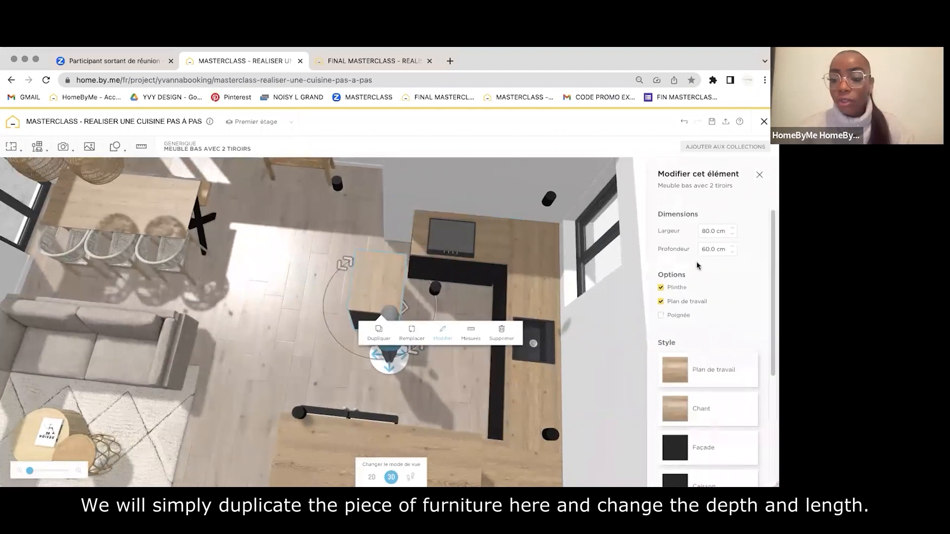
pyautogui.write('40')
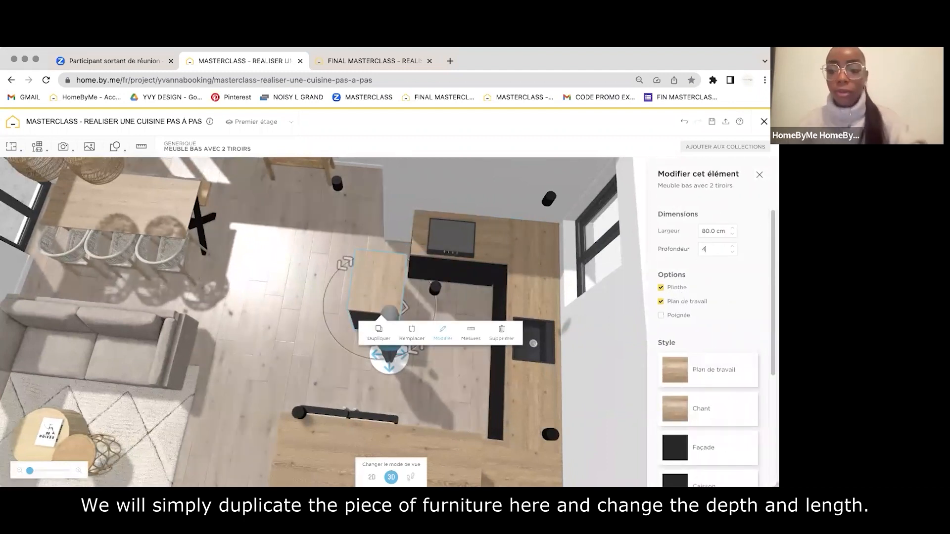
pyautogui.click(707, 234)
pyautogui.write('110')
pyautogui.press('Return')
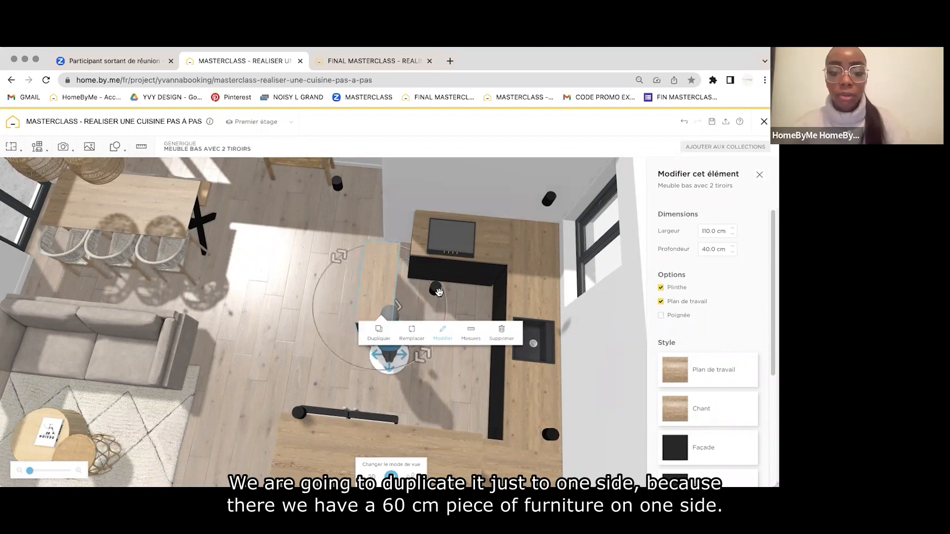
# Make a 60 cm wide copy of the two-drawer bar cabinet and place it beside the end of the hob run.
pyautogui.click(705, 233)
pyautogui.write('60')
pyautogui.press('Return')
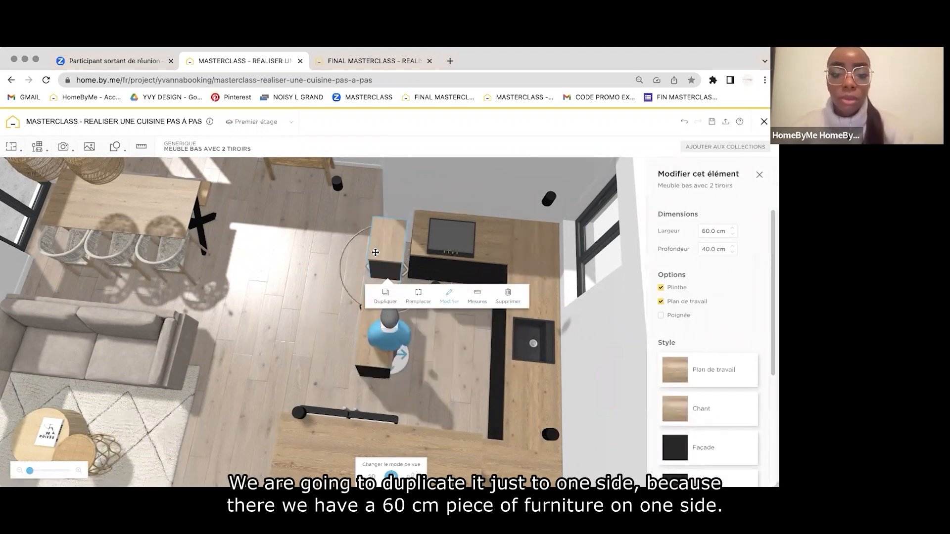
pyautogui.moveTo(377, 251); pyautogui.dragTo(382, 239)
pyautogui.click(499, 198)
pyautogui.moveTo(500, 198); pyautogui.dragTo(421, 201)
# Check the reference bar's narrow corner cabinet, and duplicate the 10 cm one-door base cabinet beside the bar in the working project.
pyautogui.click(374, 61)
pyautogui.moveTo(485, 250); pyautogui.dragTo(492, 252)
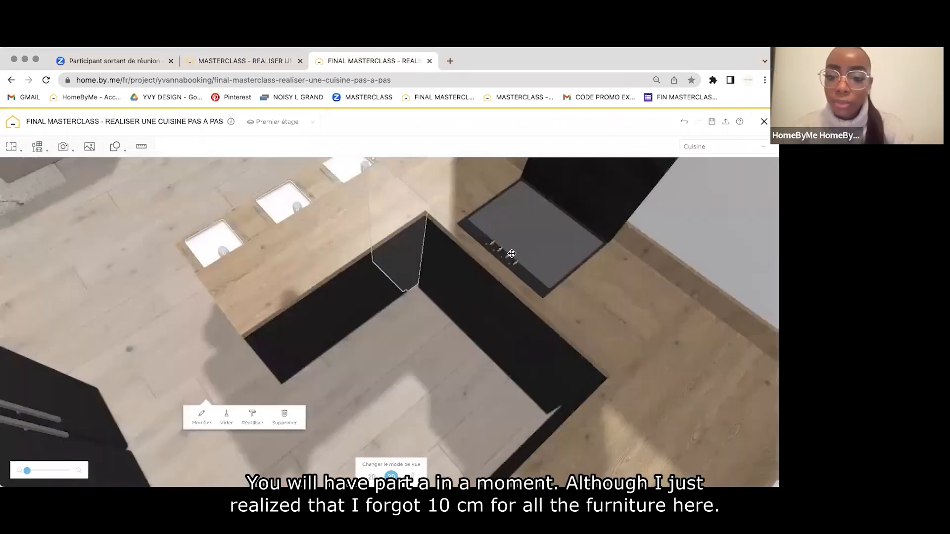
pyautogui.click(433, 220)
pyautogui.click(484, 246)
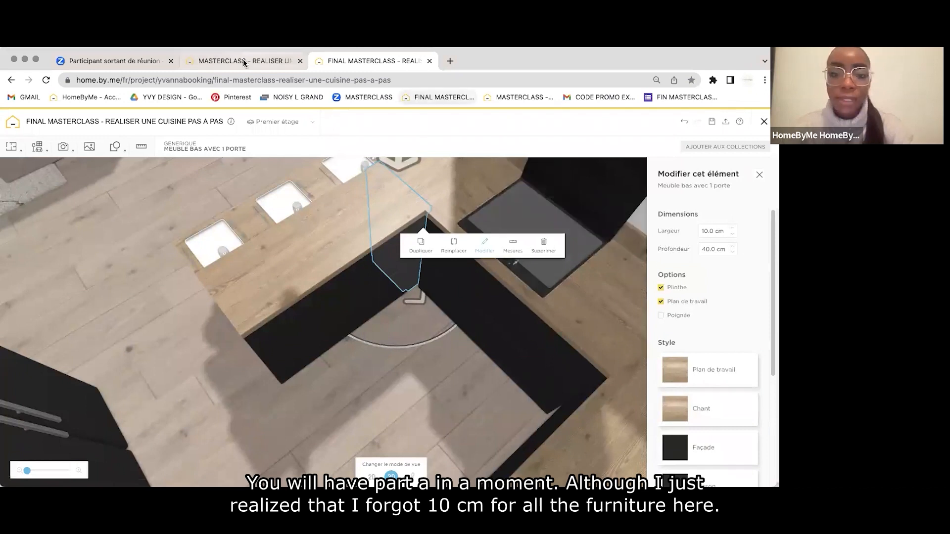
pyautogui.hotkey('ctrl', 'shift', 'Tab')
pyautogui.moveTo(428, 322); pyautogui.dragTo(412, 348)
pyautogui.click(444, 322)
pyautogui.click(476, 322)
pyautogui.click(480, 341)
pyautogui.click(486, 357)
pyautogui.click(493, 306)
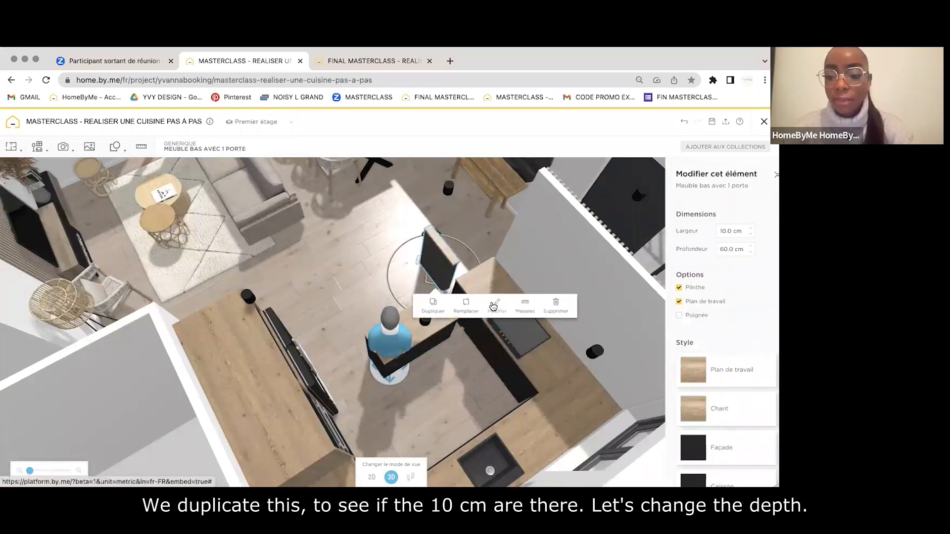
# Set the narrow one-door cabinet's depth to 40 cm.
pyautogui.moveTo(443, 272); pyautogui.dragTo(465, 308)
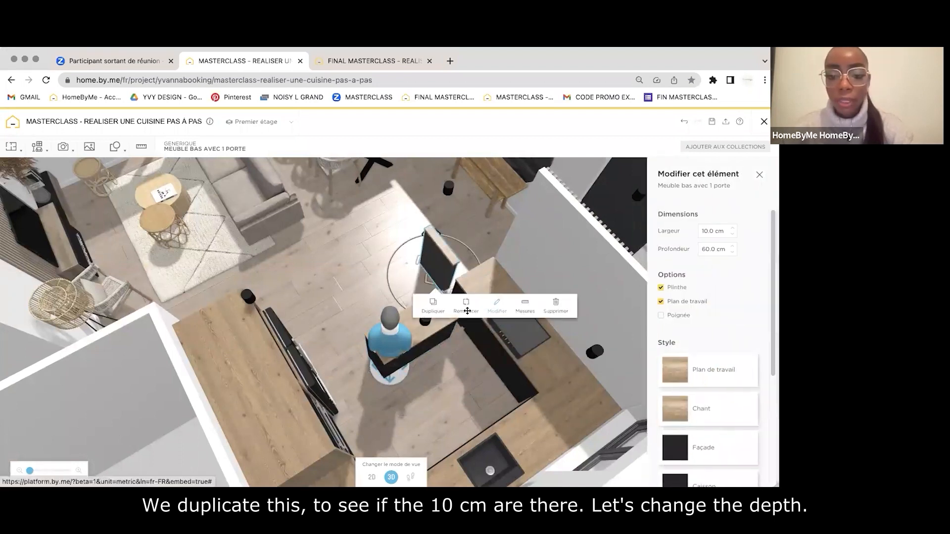
pyautogui.doubleClick(705, 249)
pyautogui.write('40')
pyautogui.press('Return')
# Align the 110 cm two-drawer cabinet with the bar row and measure its clearance to the refrigerator.
pyautogui.click(424, 348)
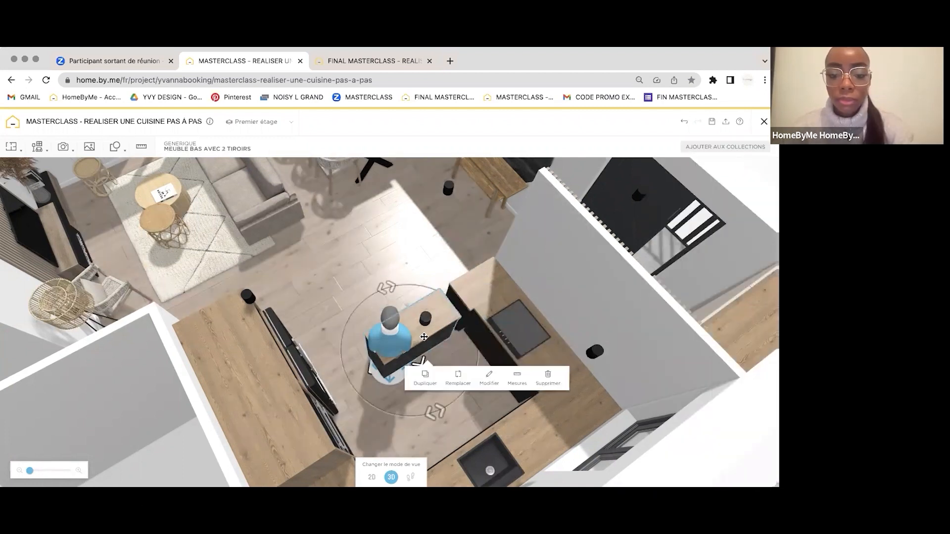
pyautogui.click(373, 231)
pyautogui.moveTo(354, 237); pyautogui.dragTo(437, 192)
pyautogui.click(383, 275)
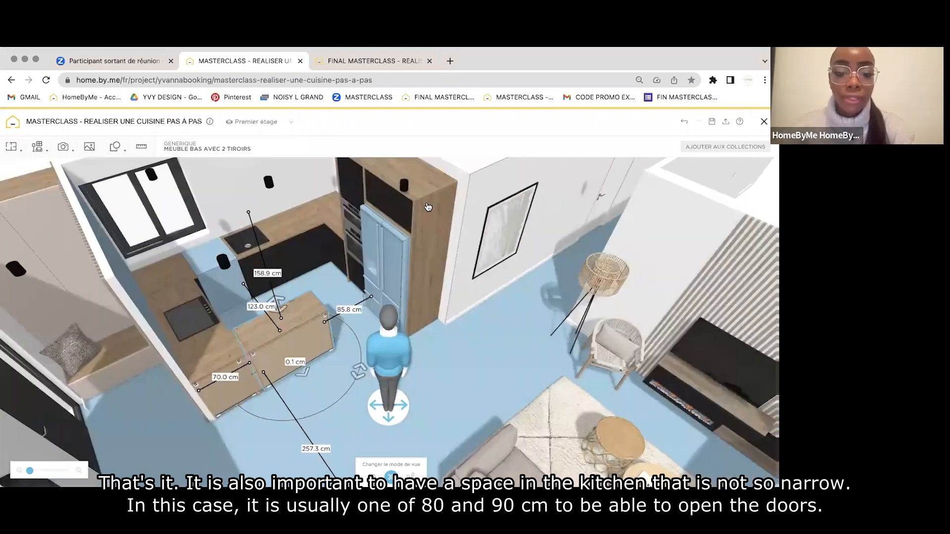
pyautogui.moveTo(430, 204); pyautogui.dragTo(309, 263)
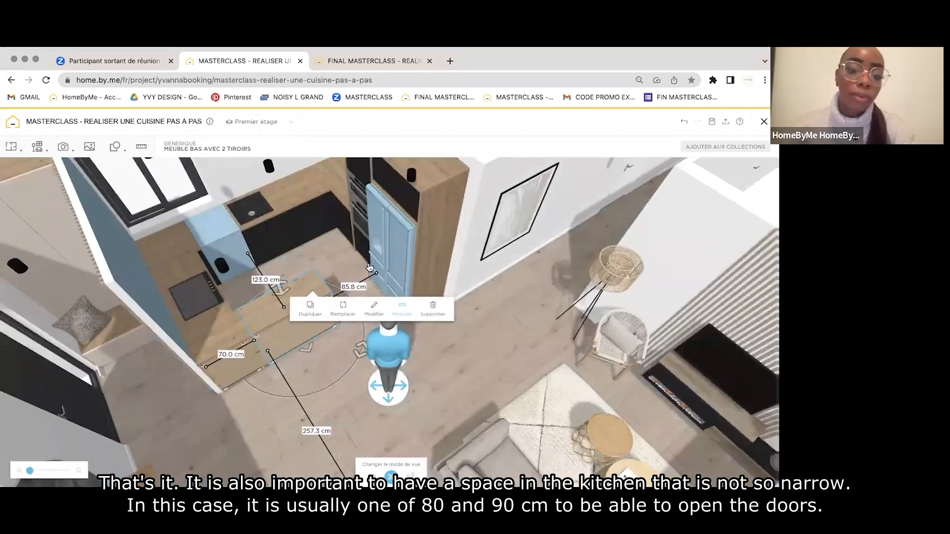
pyautogui.moveTo(380, 336); pyautogui.dragTo(273, 245)
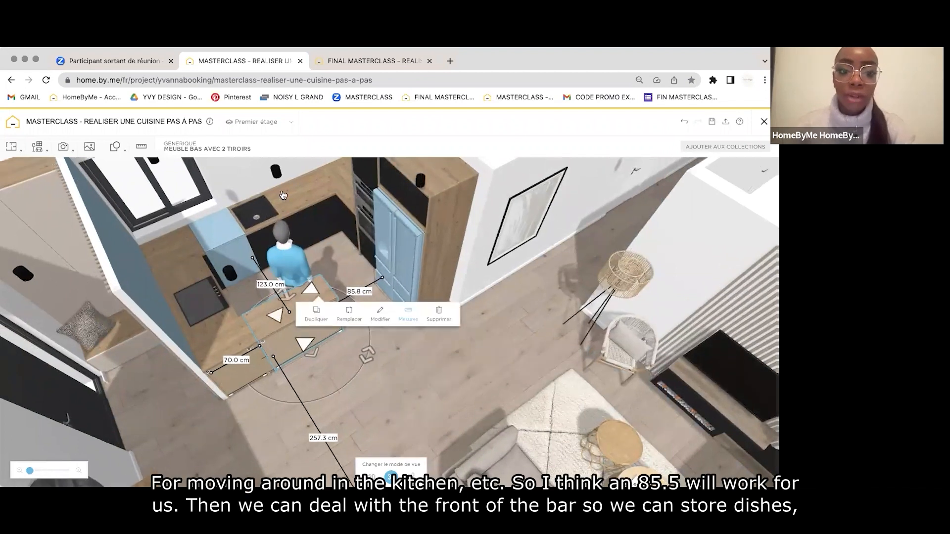
pyautogui.moveTo(87, 353); pyautogui.dragTo(481, 257)
pyautogui.click(397, 306)
# Review the reference bar's seating side, and place a copy of the refrigerator block's small worktop panel at the bar in the working project.
pyautogui.click(374, 62)
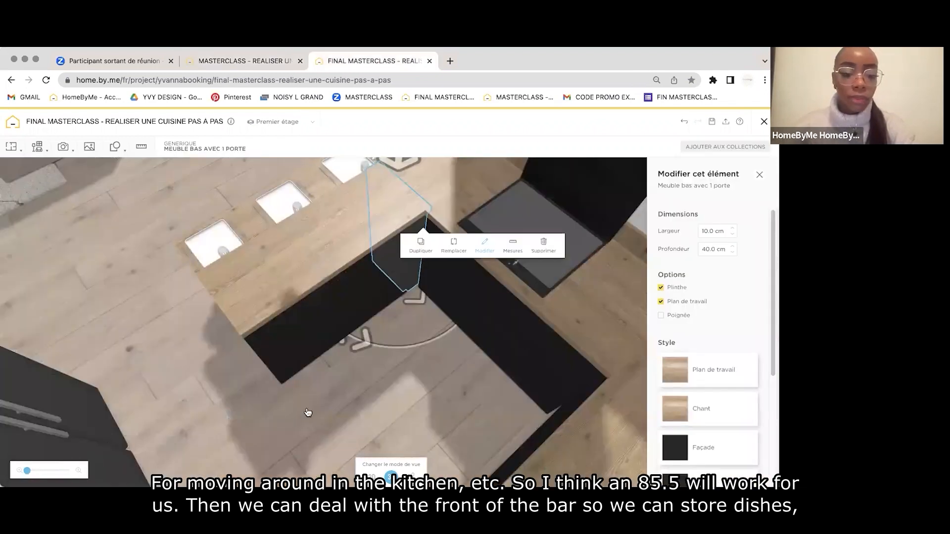
pyautogui.scroll(-5, 336, 387)
pyautogui.moveTo(386, 337); pyautogui.dragTo(414, 301)
pyautogui.click(438, 298)
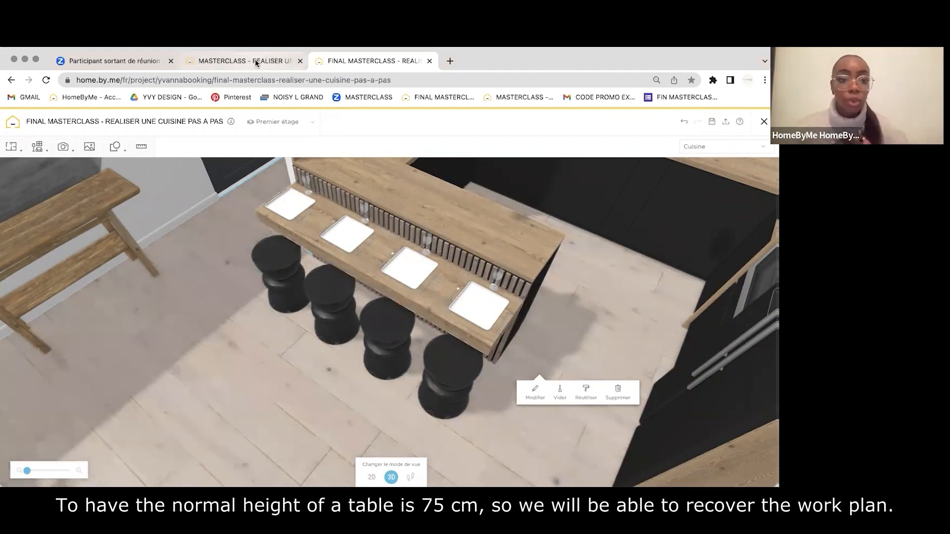
pyautogui.hotkey('ctrl', 'shift', 'Tab')
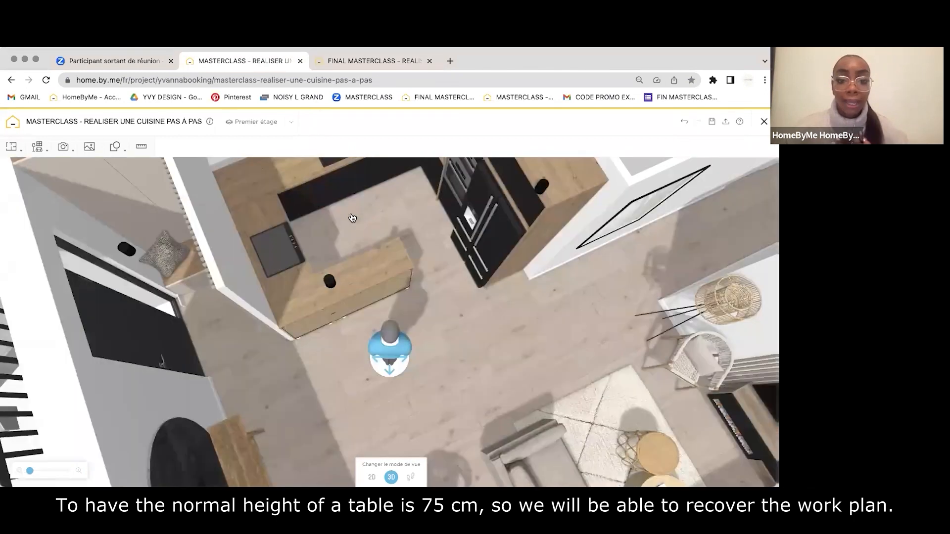
pyautogui.moveTo(353, 217); pyautogui.dragTo(449, 192)
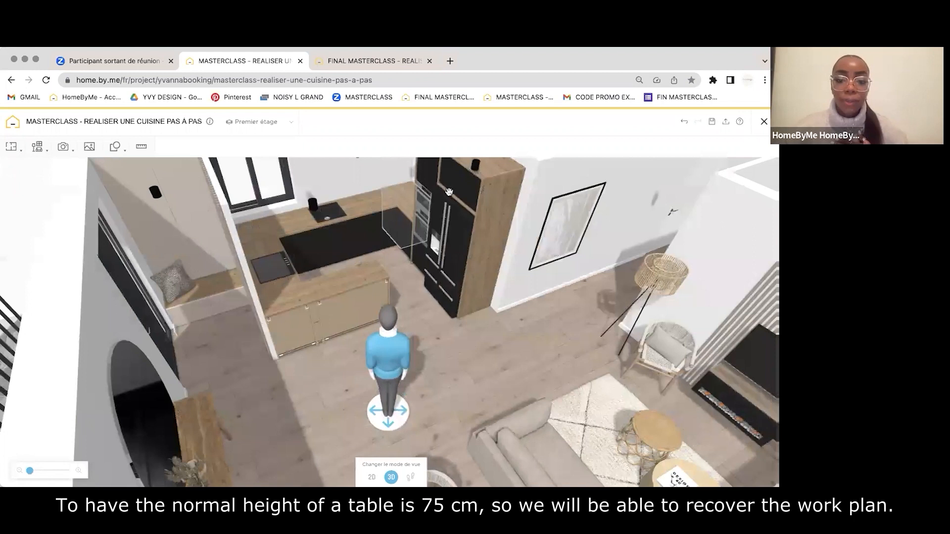
pyautogui.click(452, 211)
pyautogui.click(315, 297)
pyautogui.moveTo(298, 293); pyautogui.dragTo(399, 356)
pyautogui.moveTo(395, 288); pyautogui.dragTo(317, 296)
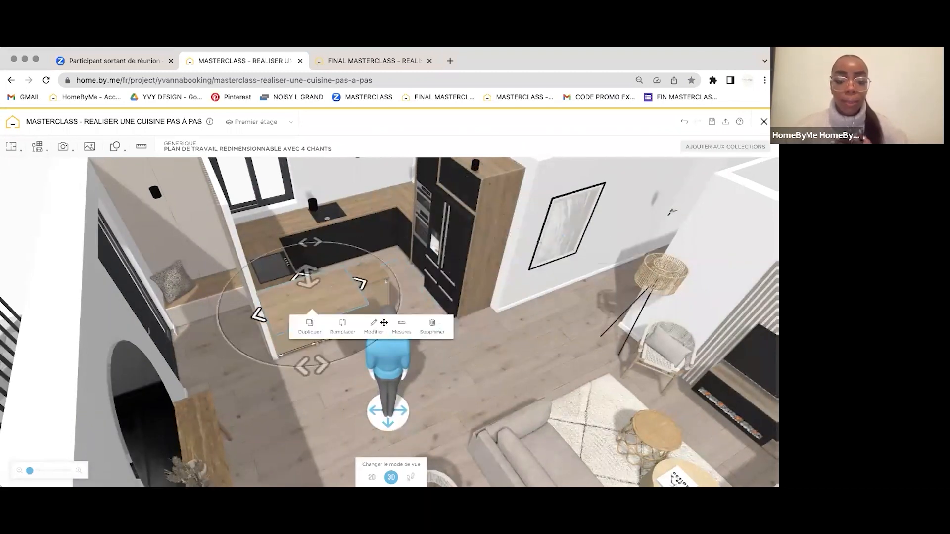
# Check the reference bar table's dimensions, and set the bar panel in the working project to 180 cm wide, 10 cm high and 40 cm deep.
pyautogui.click(377, 326)
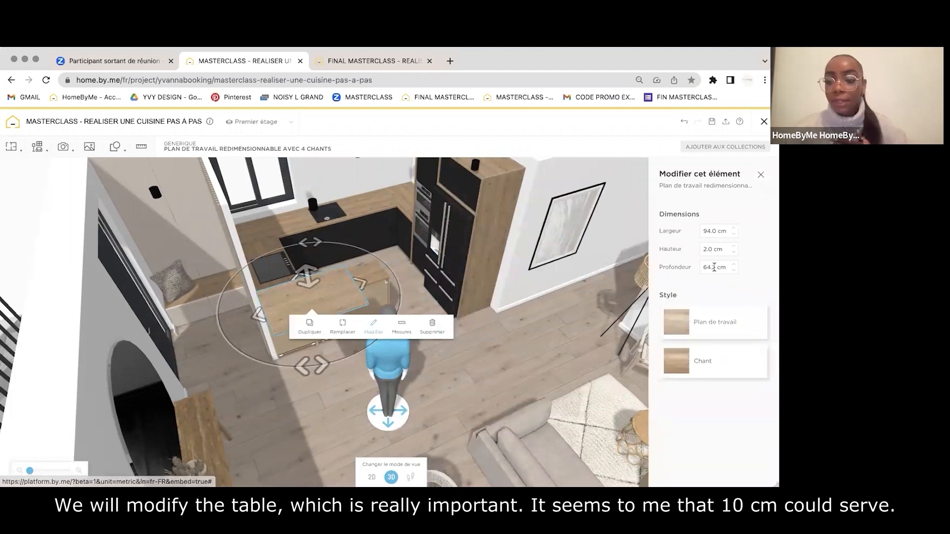
pyautogui.click(714, 272)
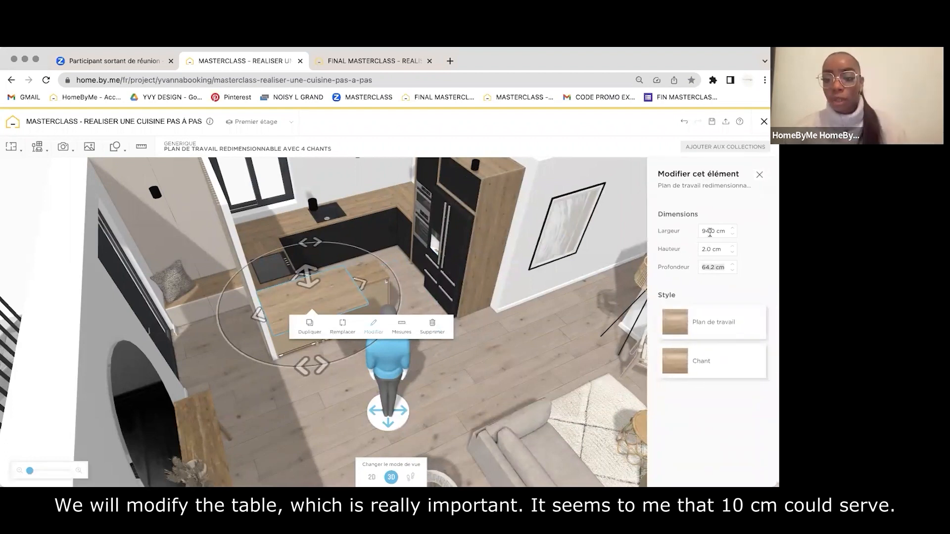
pyautogui.click(709, 248)
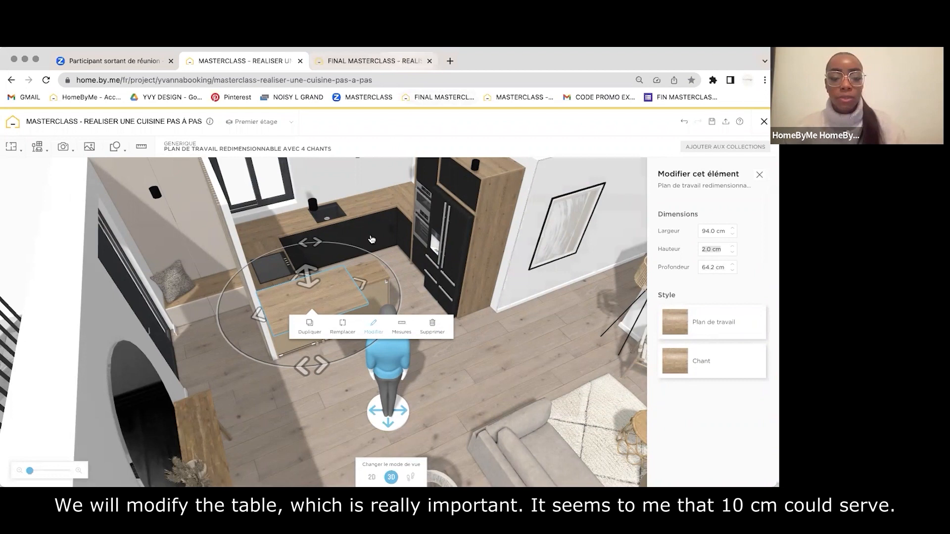
pyautogui.hotkey('ctrl', 'Tab')
pyautogui.click(398, 285)
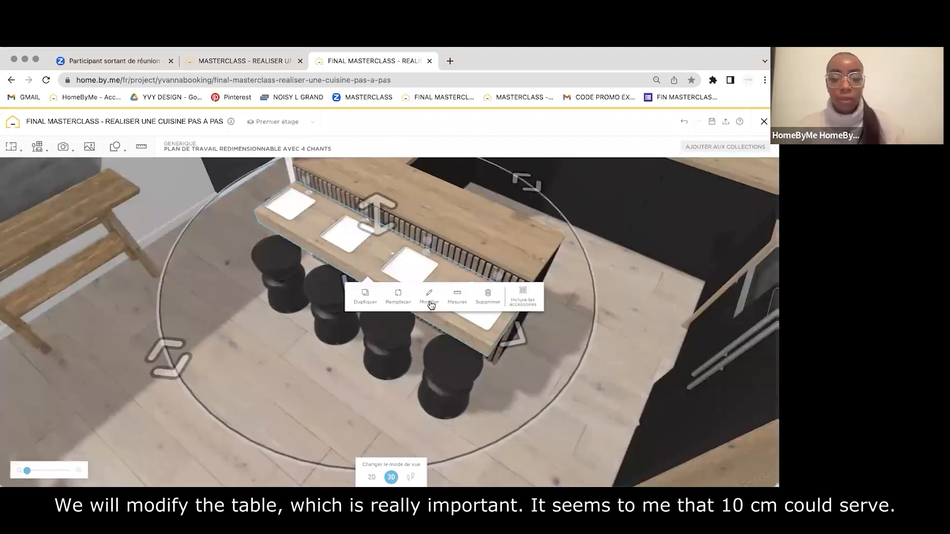
pyautogui.click(429, 297)
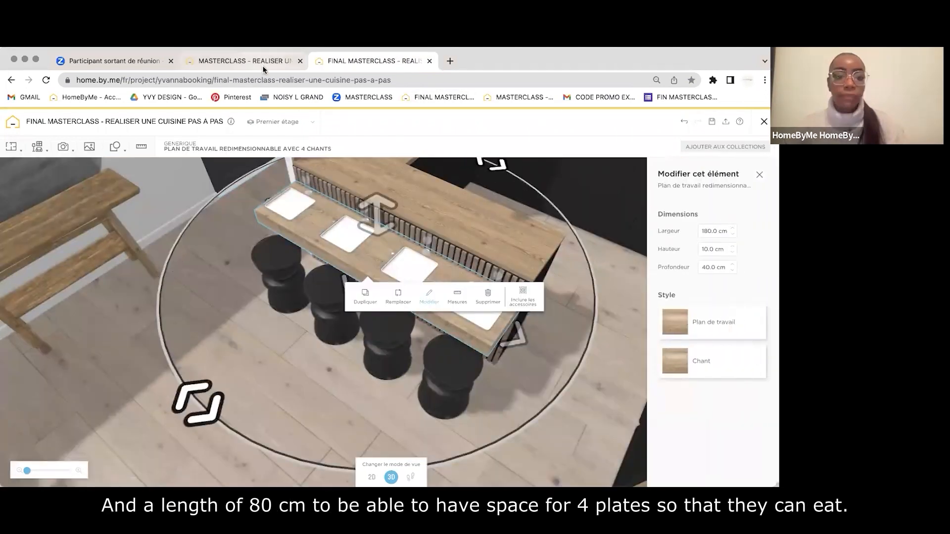
pyautogui.hotkey('ctrl', 'shift', 'Tab')
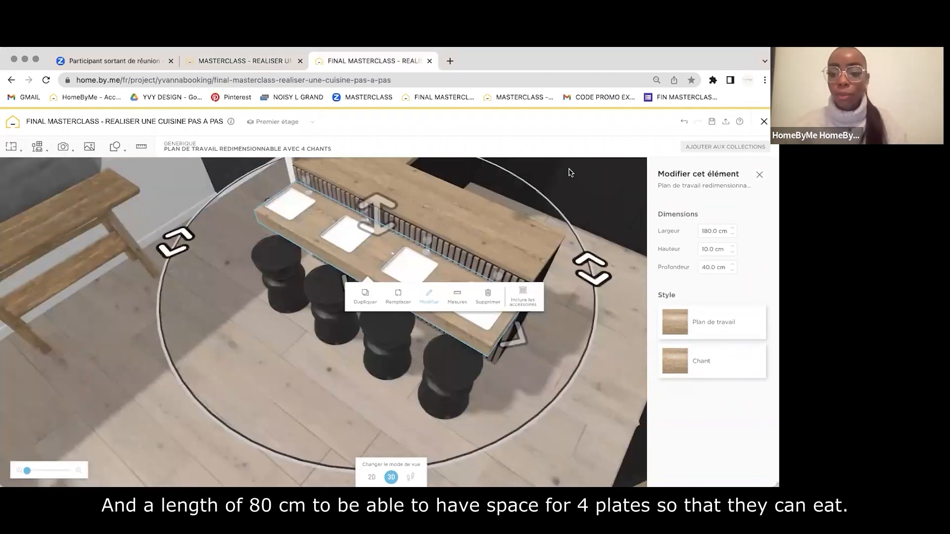
pyautogui.click(268, 57)
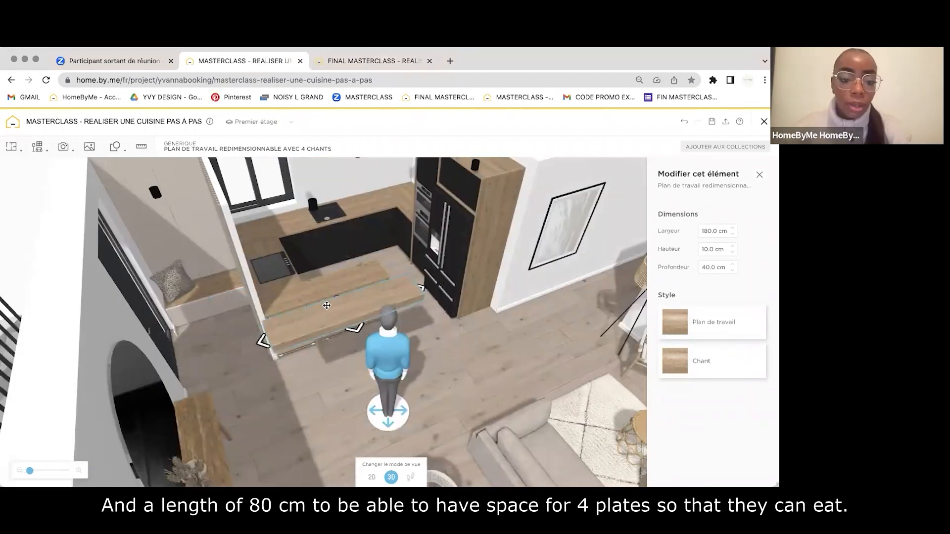
# Position the tabletop panel along the seating side of the bar and show its distance measurements.
pyautogui.click(342, 277)
pyautogui.moveTo(353, 295)
pyautogui.mouseDown()
pyautogui.moveTo(353, 309)
pyautogui.moveTo(389, 308)
pyautogui.moveTo(383, 295)
pyautogui.moveTo(370, 298)
pyautogui.mouseUp()
pyautogui.click(484, 322)
pyautogui.moveTo(475, 324); pyautogui.dragTo(458, 396)
pyautogui.moveTo(459, 389); pyautogui.dragTo(499, 280)
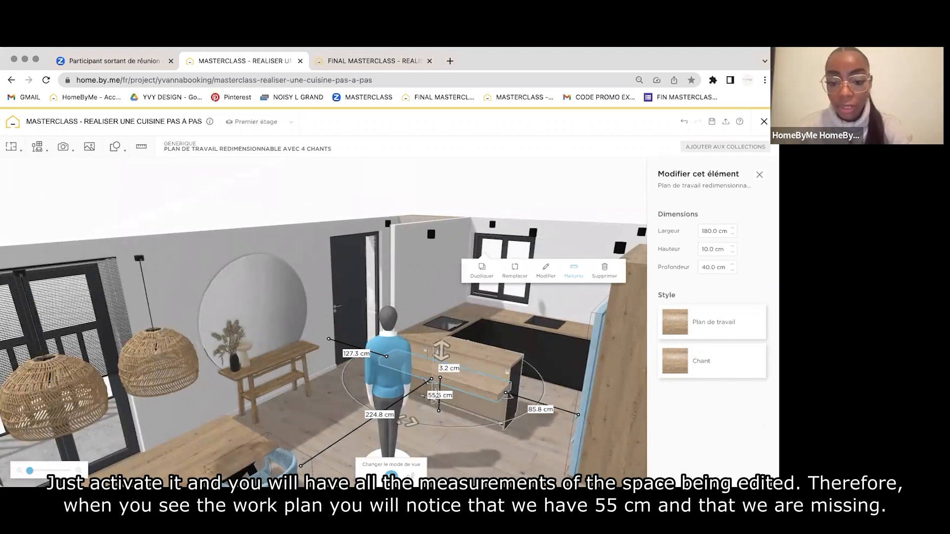
# Set the bar tabletop's height above the floor to 65 cm.
pyautogui.click(440, 395)
pyautogui.write('65')
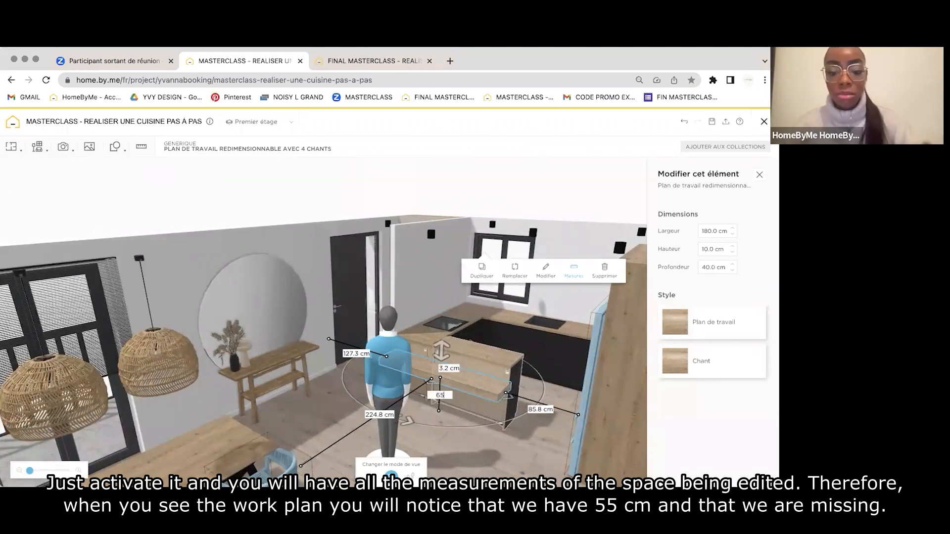
pyautogui.press('Return')
pyautogui.click(451, 172)
pyautogui.moveTo(452, 172); pyautogui.dragTo(445, 398)
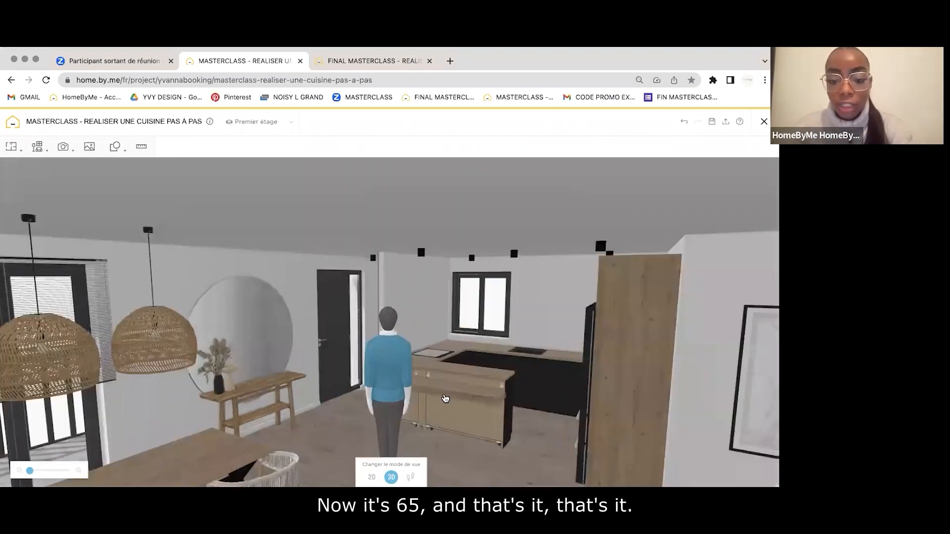
pyautogui.moveTo(432, 185); pyautogui.dragTo(501, 191)
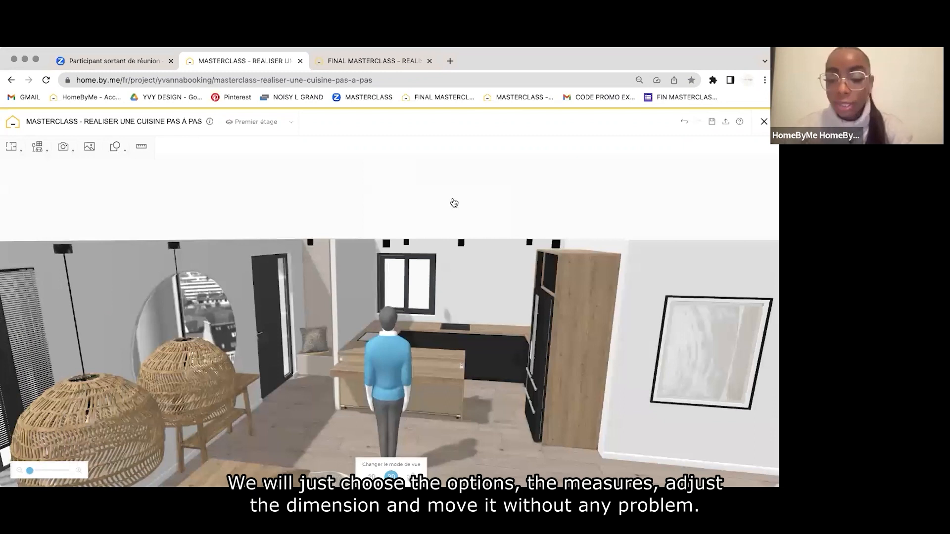
pyautogui.moveTo(454, 203); pyautogui.dragTo(515, 248)
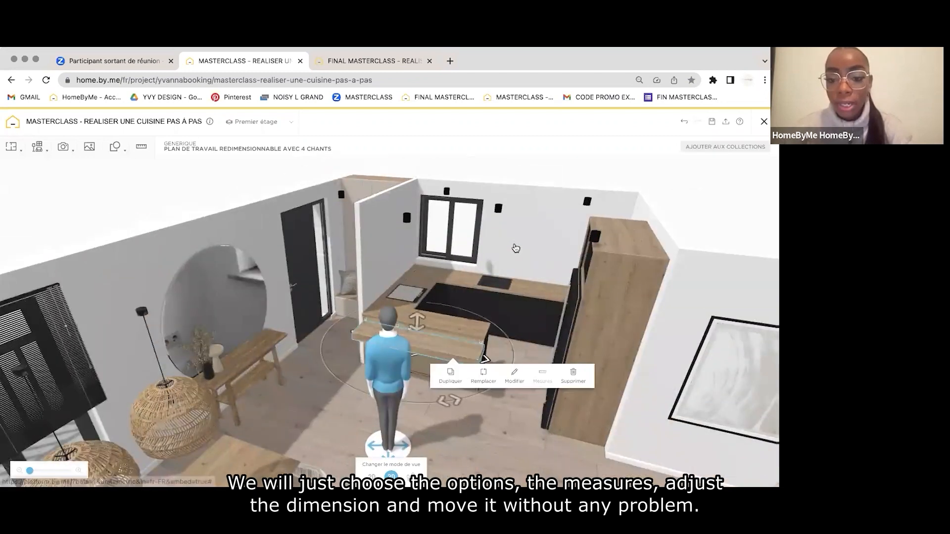
pyautogui.click(523, 196)
# Search the catalogue for Woodupp and place an Akupanel - Chêne rustique gris slatted panel at the back of the bar.
pyautogui.moveTo(489, 174); pyautogui.dragTo(515, 182)
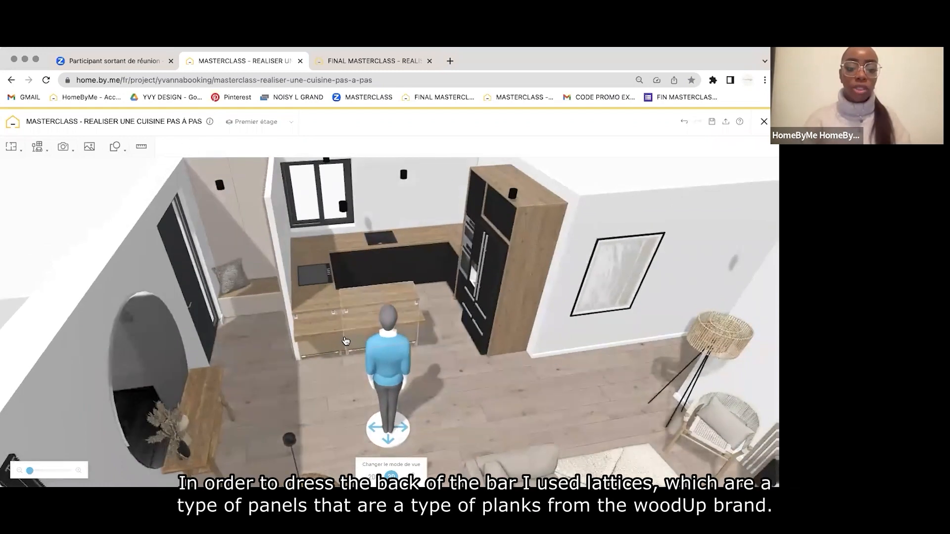
pyautogui.click(38, 147)
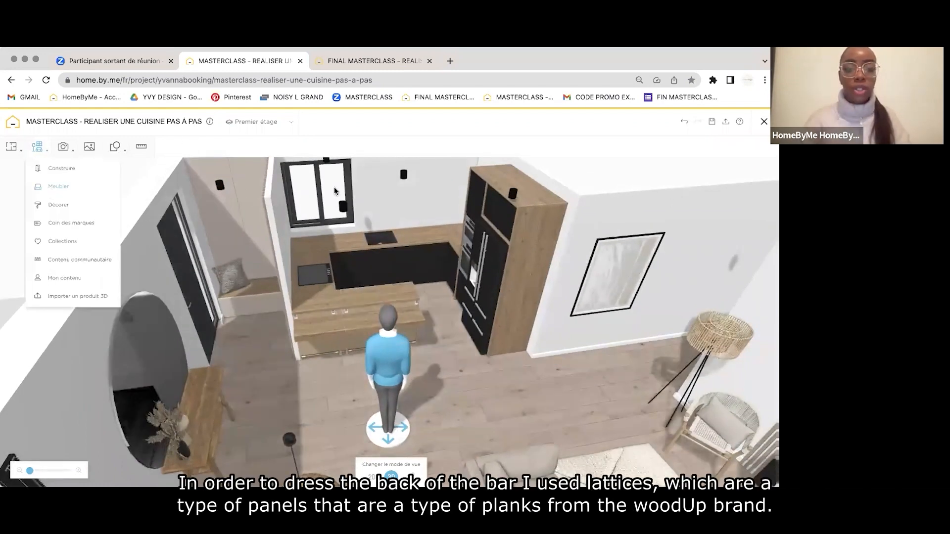
pyautogui.write('WODDU')
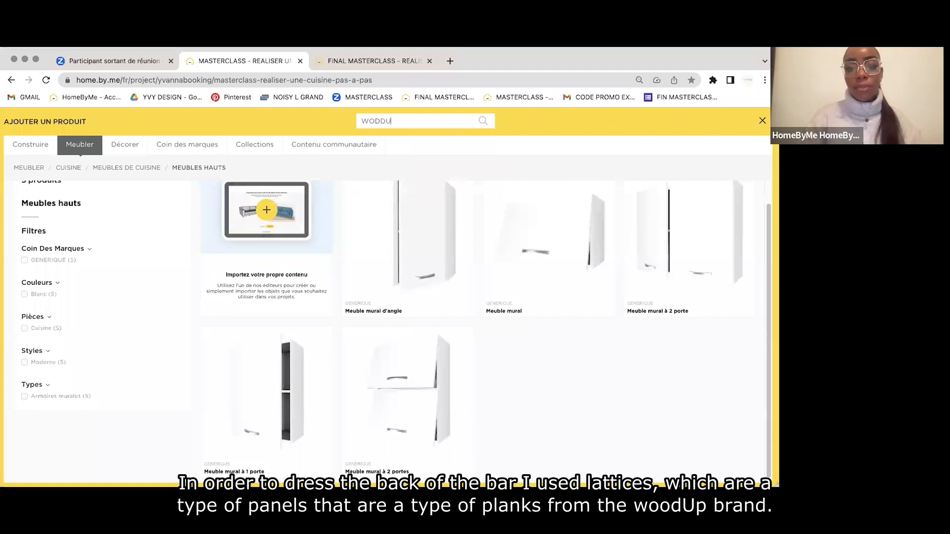
pyautogui.write('O')
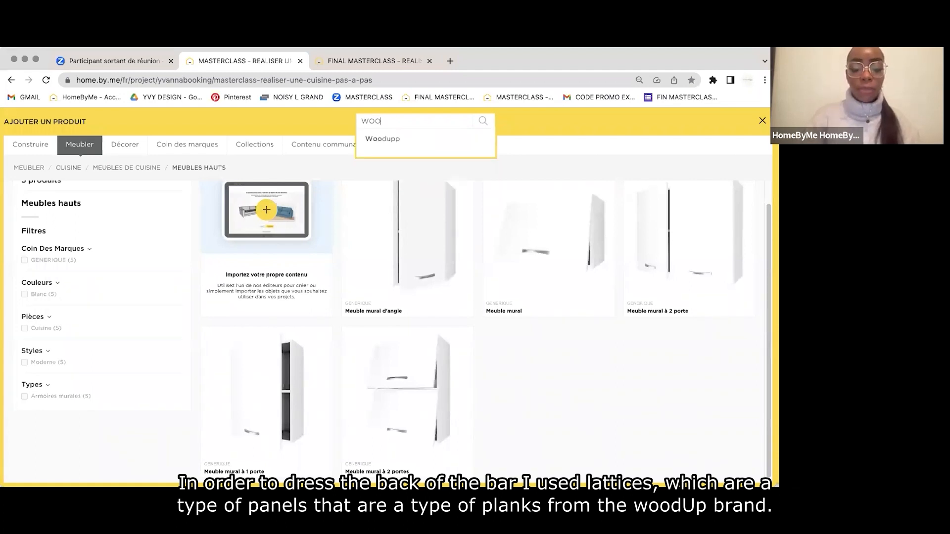
pyautogui.click(395, 138)
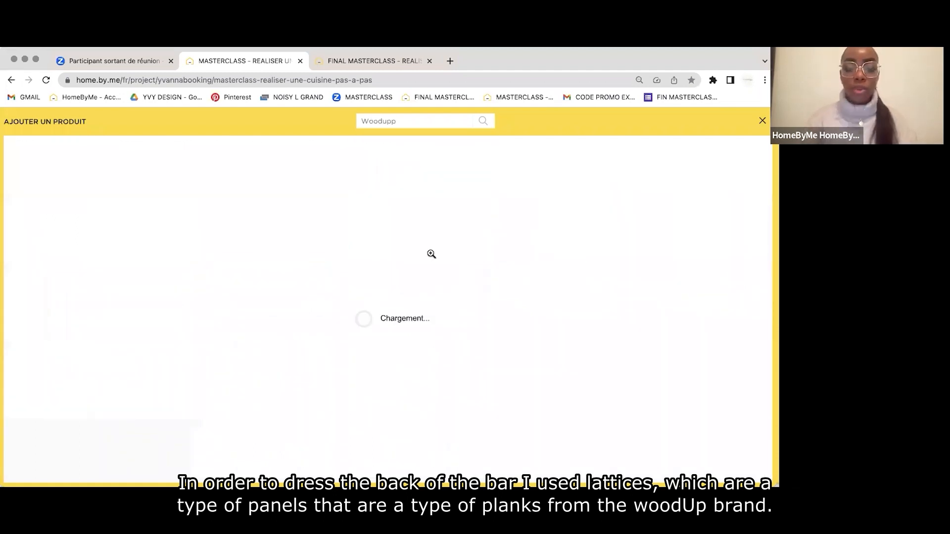
pyautogui.click(679, 293)
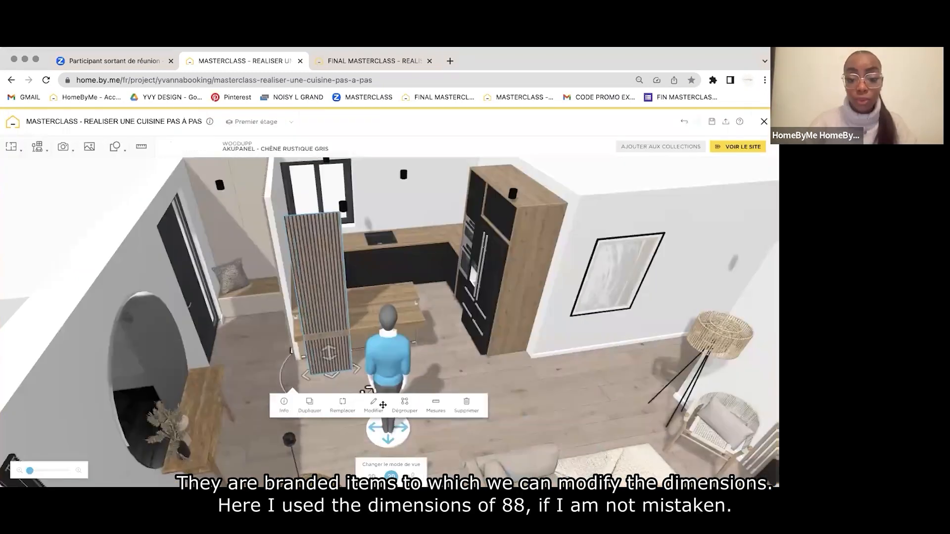
# Check the slatted panel on the reference bar, and set the new Akupanel's length to 88 cm in the working project.
pyautogui.click(374, 405)
pyautogui.click(707, 237)
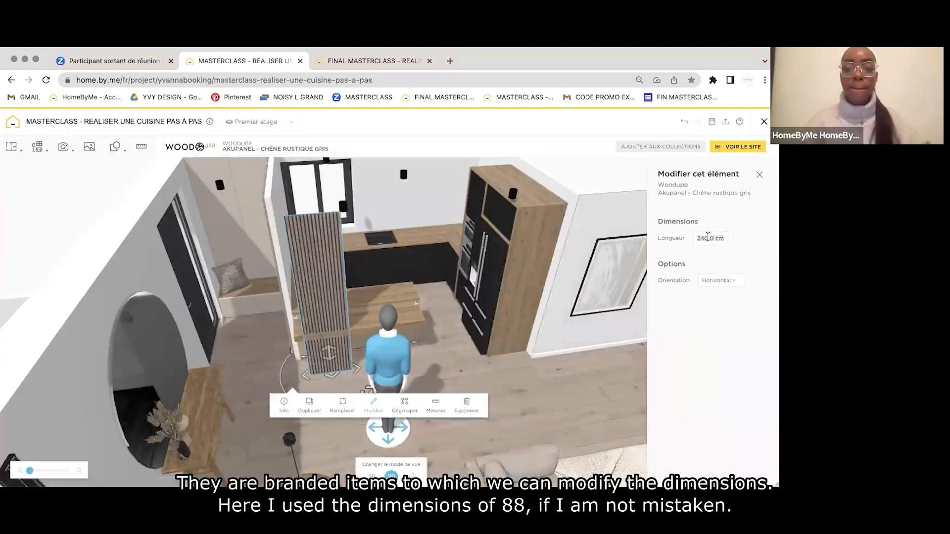
pyautogui.click(367, 61)
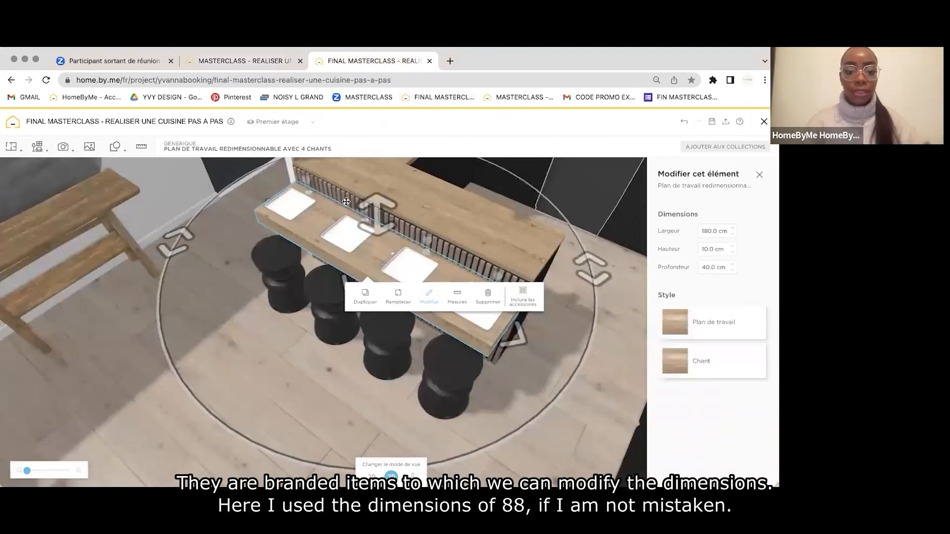
pyautogui.click(346, 201)
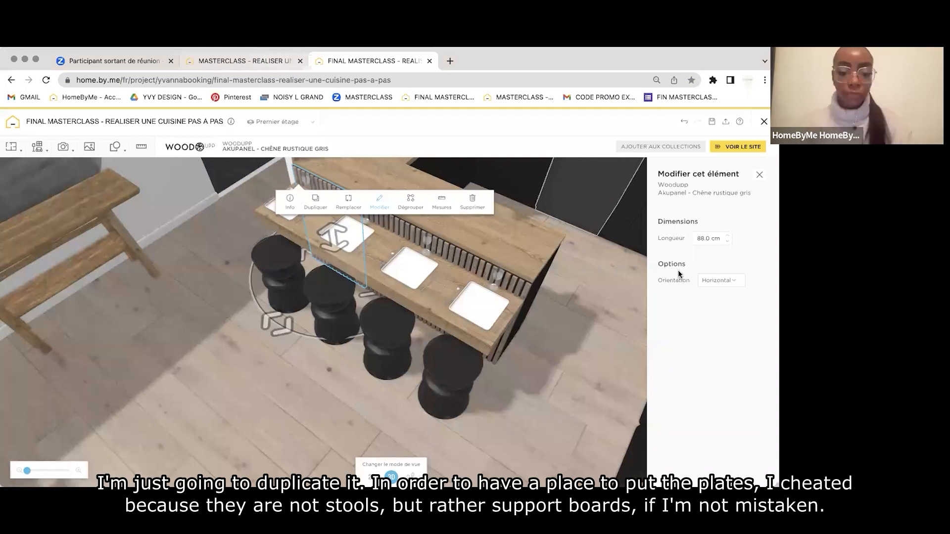
pyautogui.click(245, 61)
# Duplicate the slatted Akupanel to cover the full back of the bar beneath the worktop.
pyautogui.click(332, 349)
pyautogui.click(341, 387)
pyautogui.click(435, 291)
pyautogui.moveTo(436, 291); pyautogui.dragTo(434, 309)
# Examine the black stools along the reference bar's seating side.
pyautogui.click(374, 61)
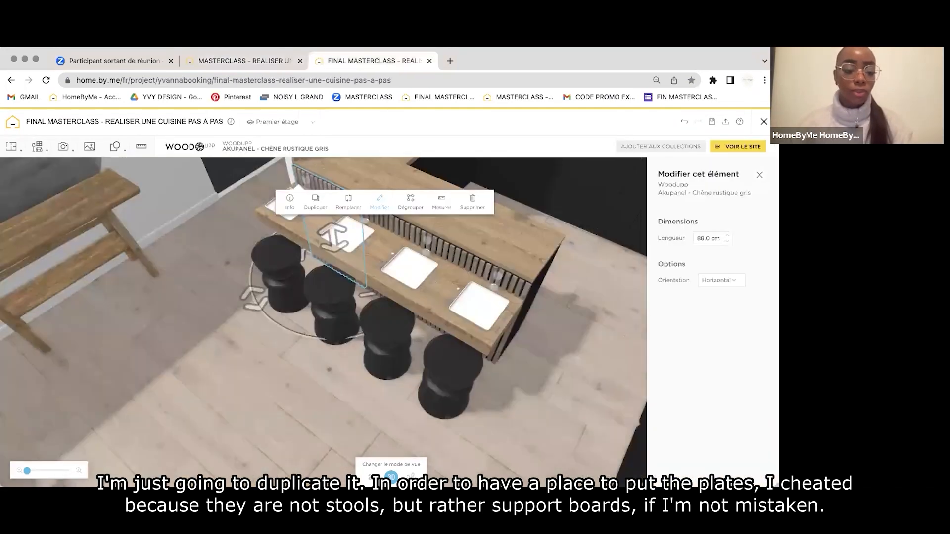
pyautogui.click(222, 381)
pyautogui.scroll(-5, 269, 335)
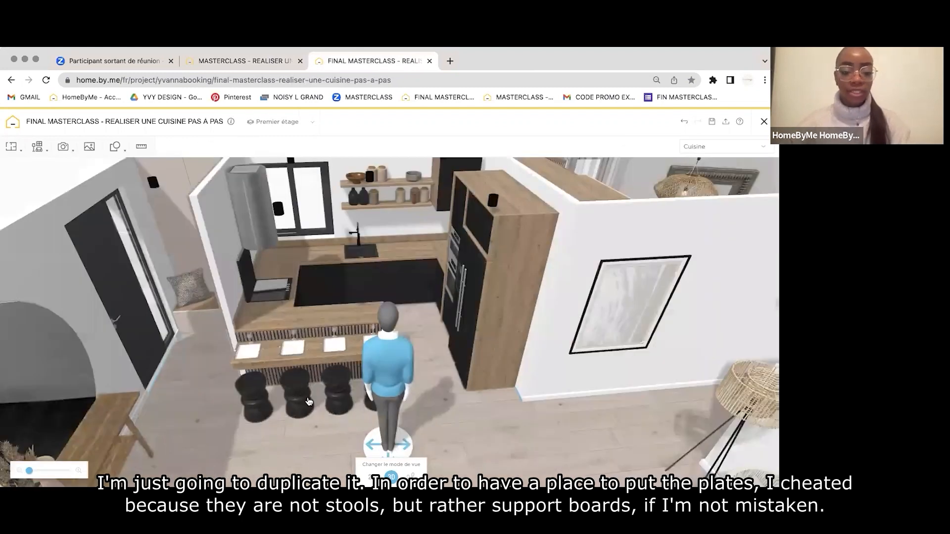
pyautogui.click(308, 402)
# Add the Table d'appoint en bois de manguier Benno to the working project from the side tables, filtered to Noir.
pyautogui.click(245, 60)
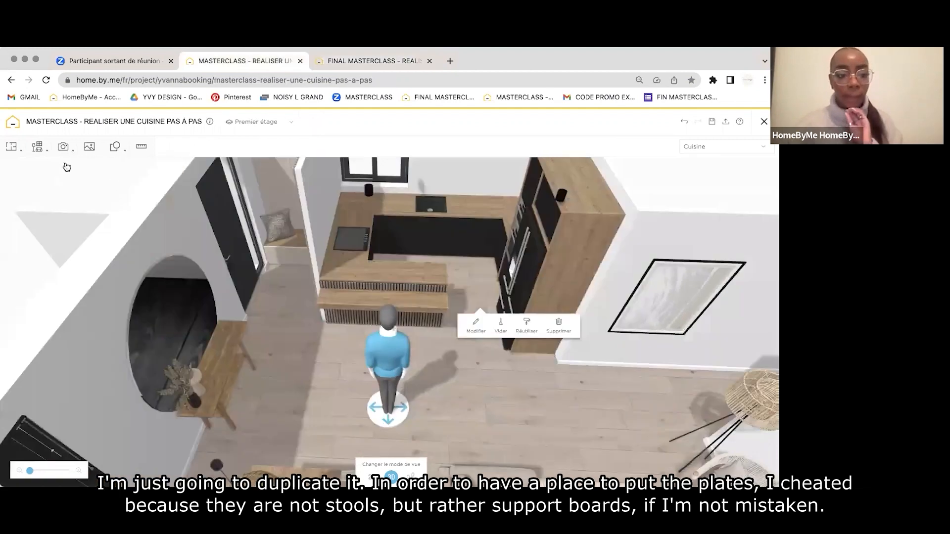
pyautogui.click(40, 150)
pyautogui.click(46, 185)
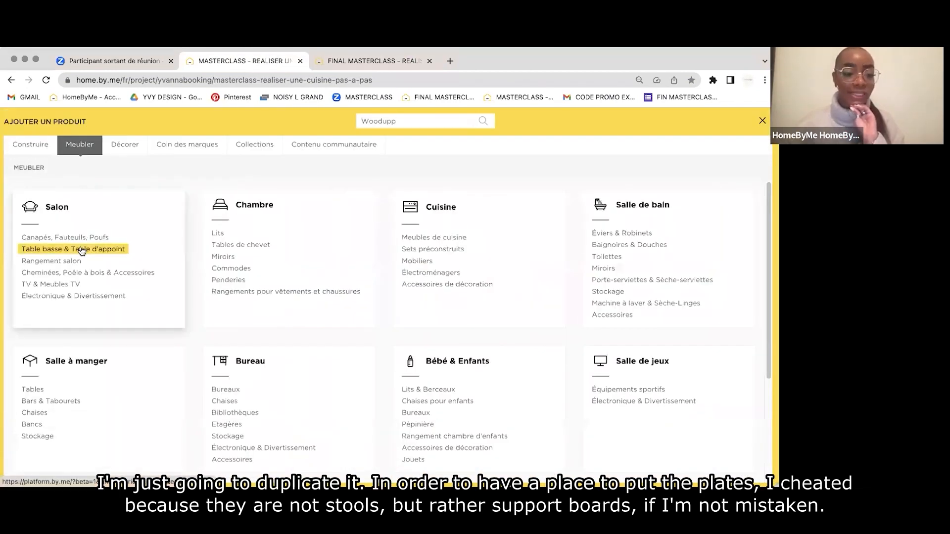
pyautogui.click(82, 251)
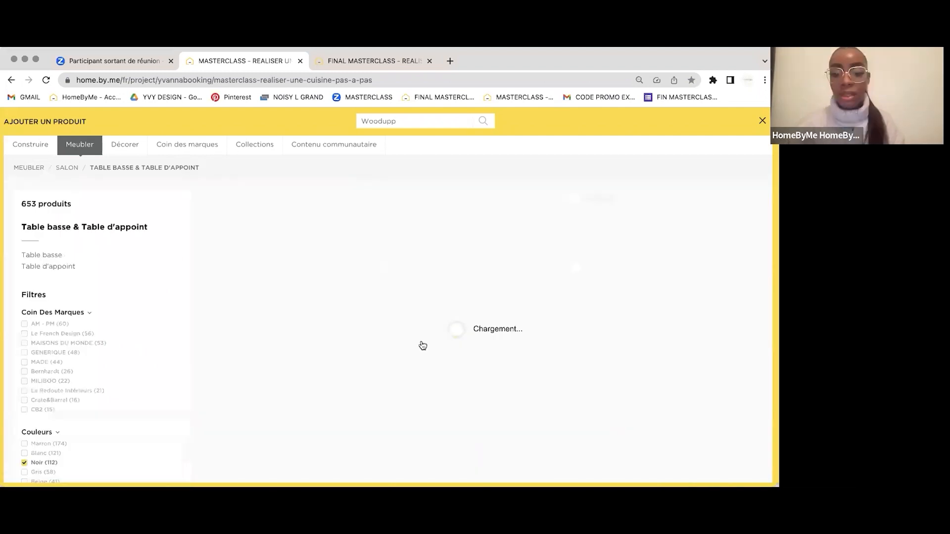
pyautogui.scroll(-10, 421, 341)
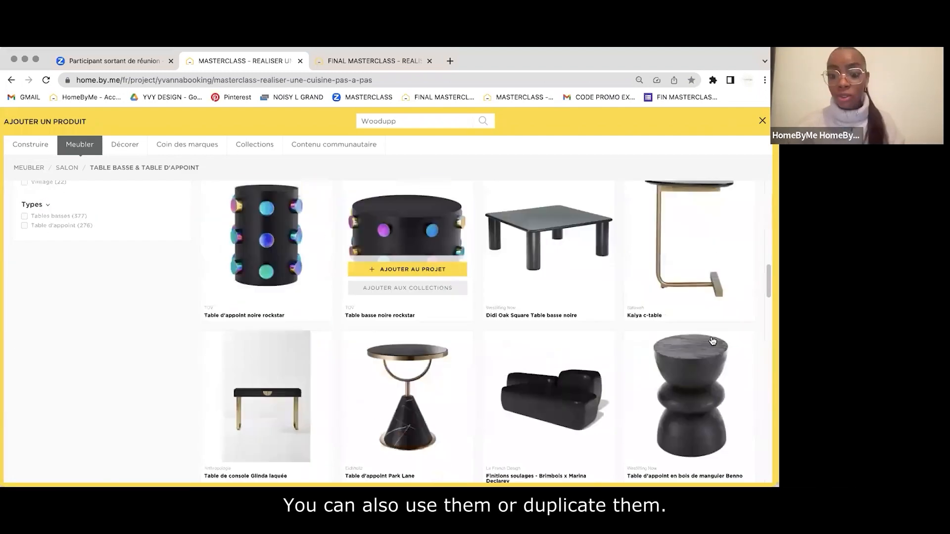
pyautogui.click(689, 336)
# Duplicate the black Benno side table to form a row of four stools along the bar.
pyautogui.click(332, 336)
pyautogui.click(382, 368)
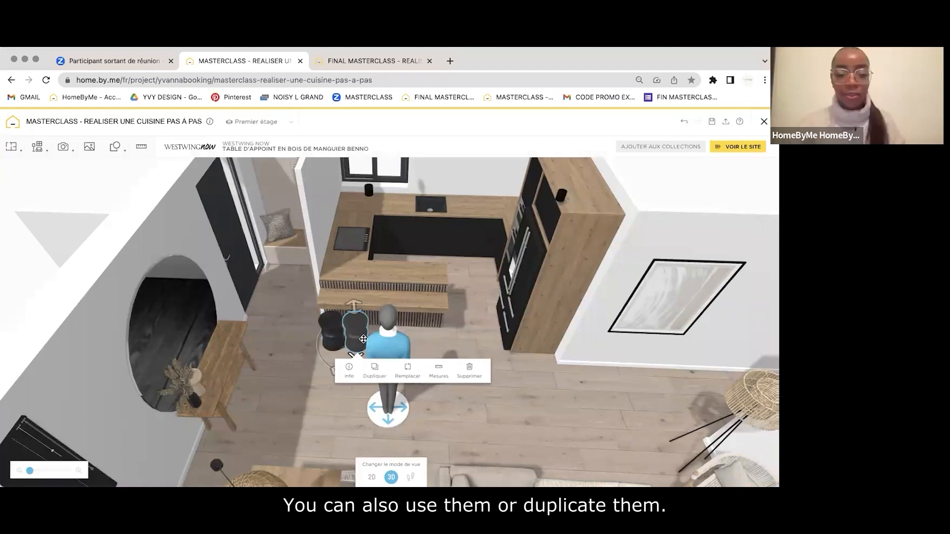
pyautogui.click(381, 369)
pyautogui.moveTo(391, 337); pyautogui.dragTo(334, 341)
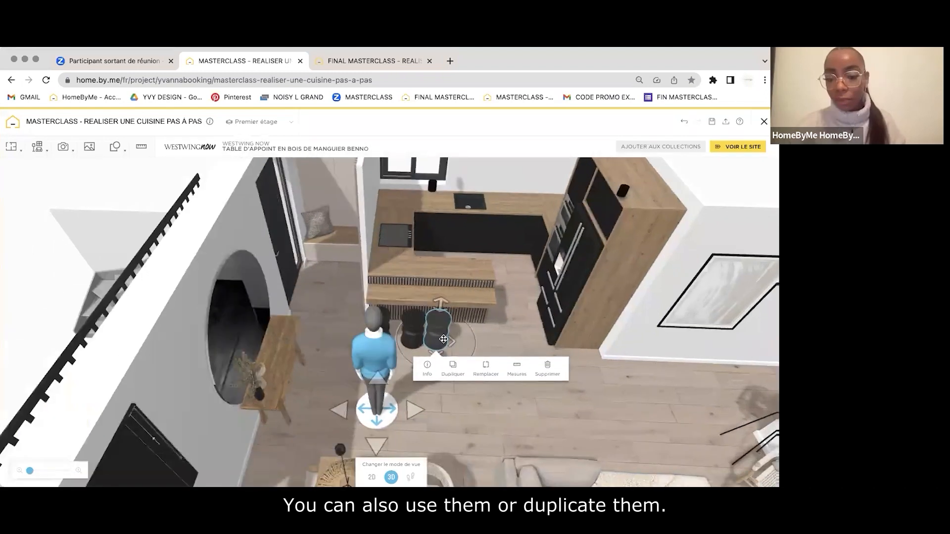
pyautogui.moveTo(482, 340); pyautogui.dragTo(524, 302)
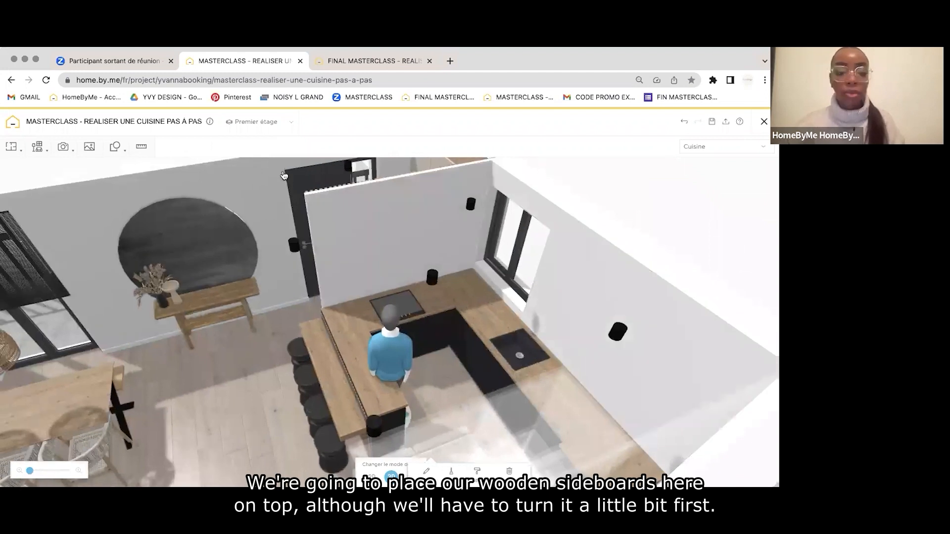
# Examine the wooden jamb used as a backsplash above the worktop in the reference kitchen.
pyautogui.moveTo(414, 290); pyautogui.dragTo(372, 70)
pyautogui.hotkey('ctrl', 'Tab')
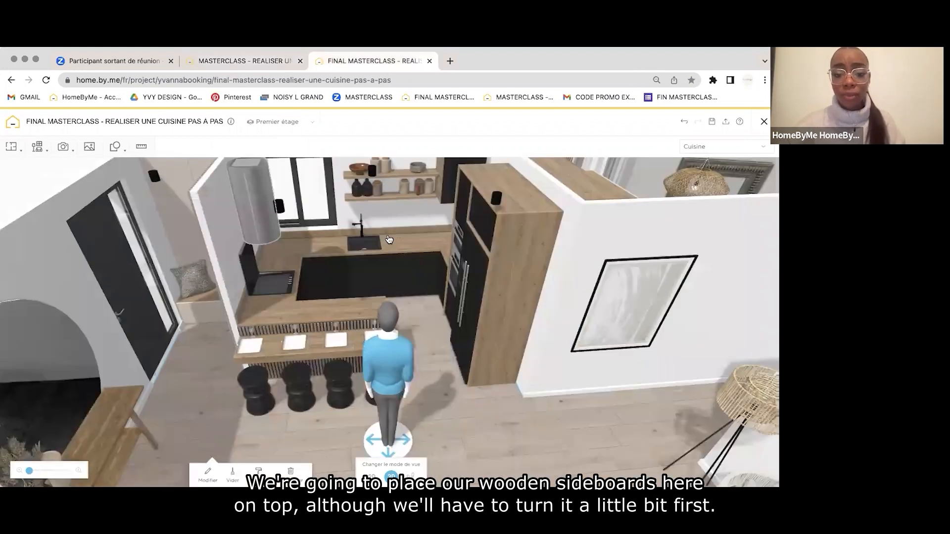
pyautogui.moveTo(381, 223); pyautogui.dragTo(440, 291)
pyautogui.click(378, 275)
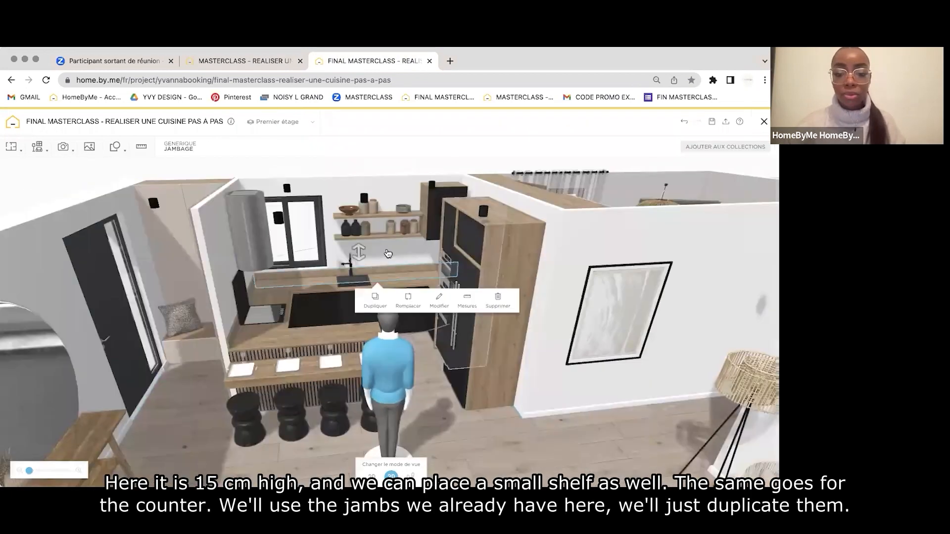
pyautogui.moveTo(383, 256); pyautogui.dragTo(423, 241)
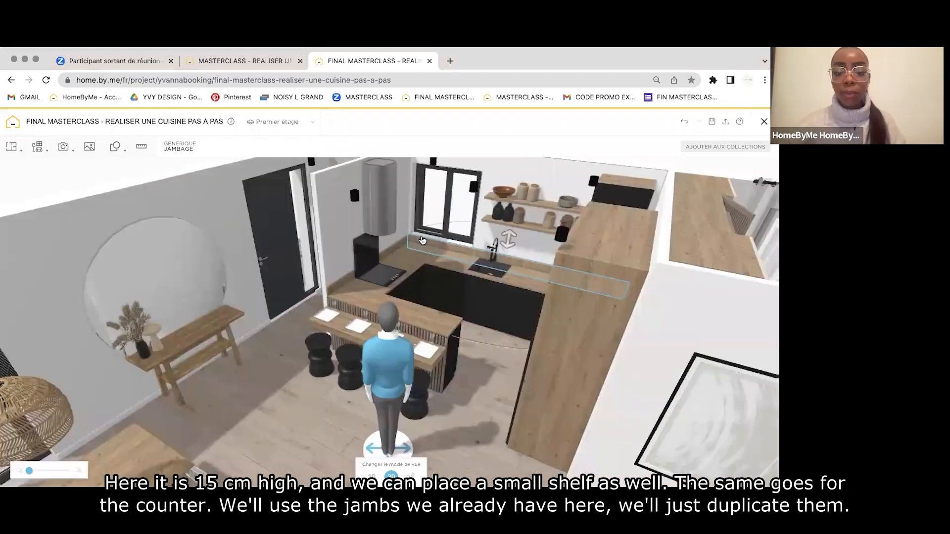
# In the working project, duplicate the wooden jamb beside the oven cabinet and set the copy's depth to 250 cm.
pyautogui.click(242, 61)
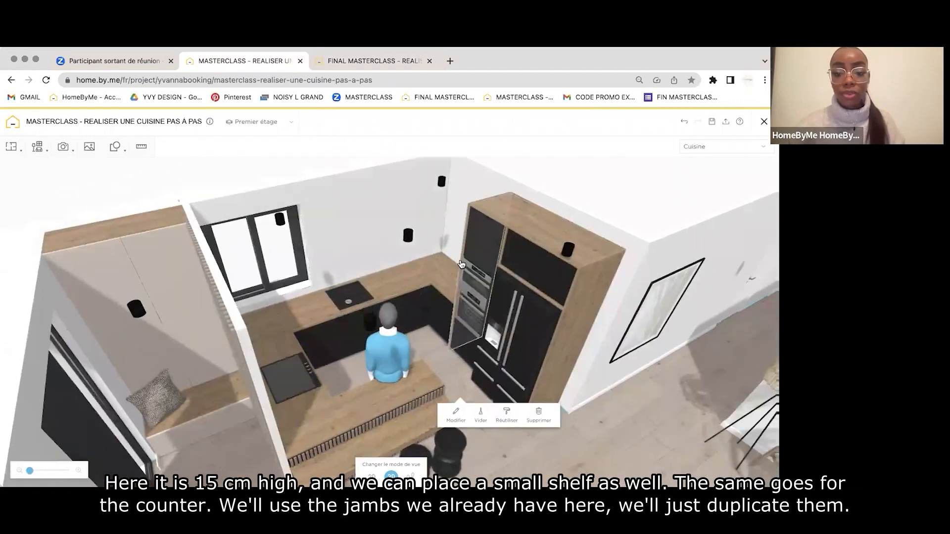
pyautogui.click(464, 277)
pyautogui.click(465, 295)
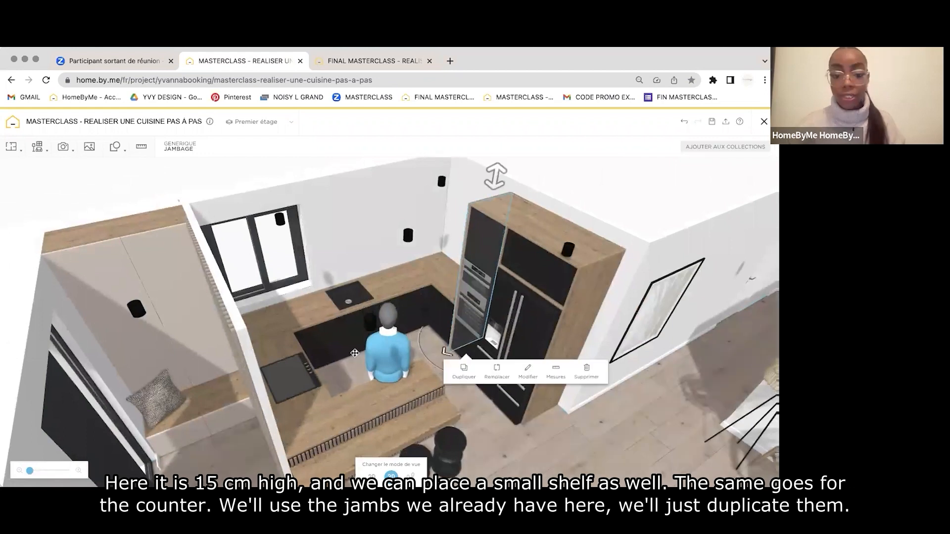
pyautogui.click(450, 384)
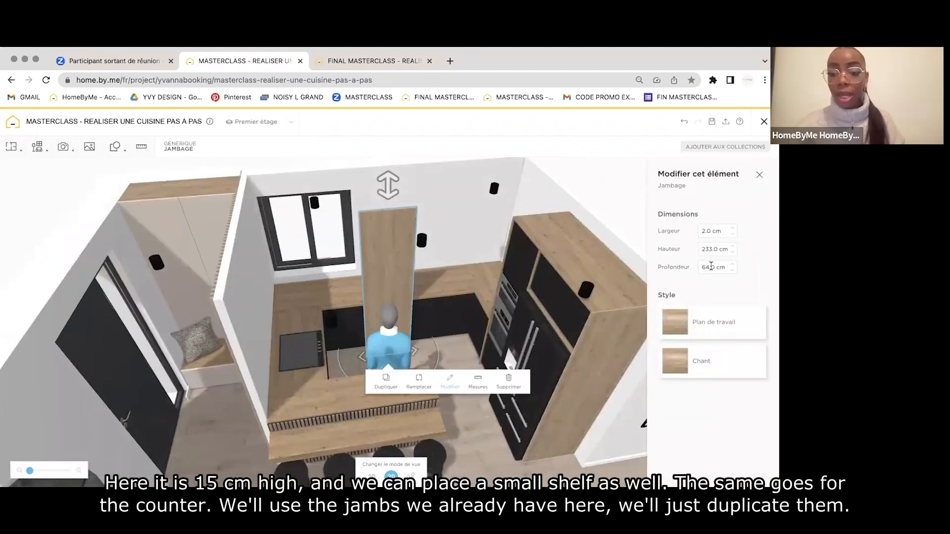
pyautogui.write('250')
pyautogui.press('Return')
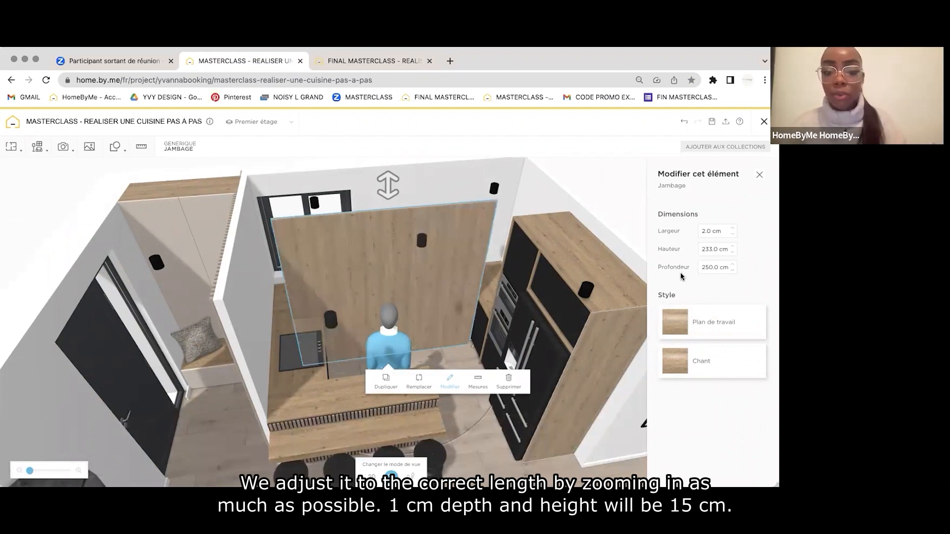
# Resize the duplicated jamb to 1 cm wide and 12 cm high and place it as a backsplash along the sink wall.
pyautogui.write('1')
pyautogui.press('Return')
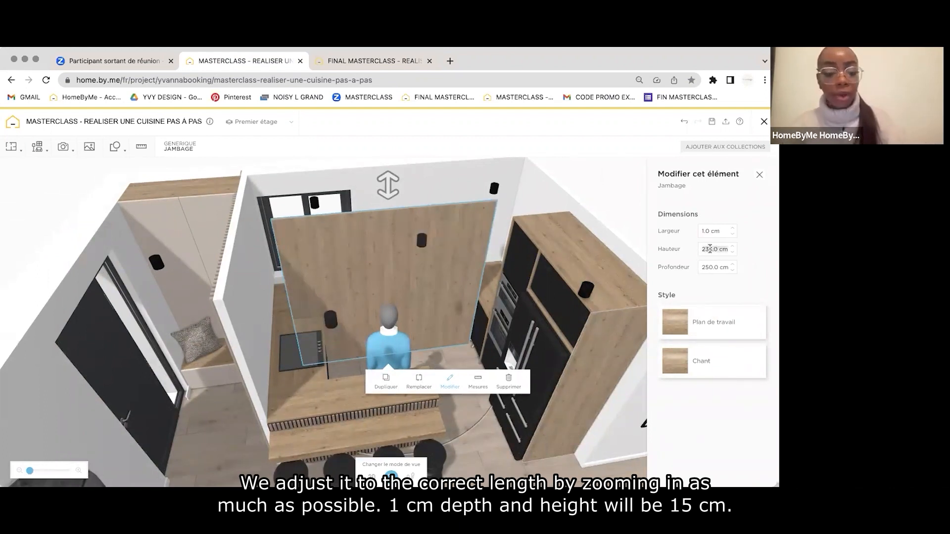
pyautogui.moveTo(711, 249); pyautogui.dragTo(681, 252)
pyautogui.write('15')
pyautogui.press('Return')
pyautogui.moveTo(406, 329); pyautogui.dragTo(356, 299)
pyautogui.moveTo(725, 249); pyautogui.dragTo(693, 250)
pyautogui.write('12')
pyautogui.press('Return')
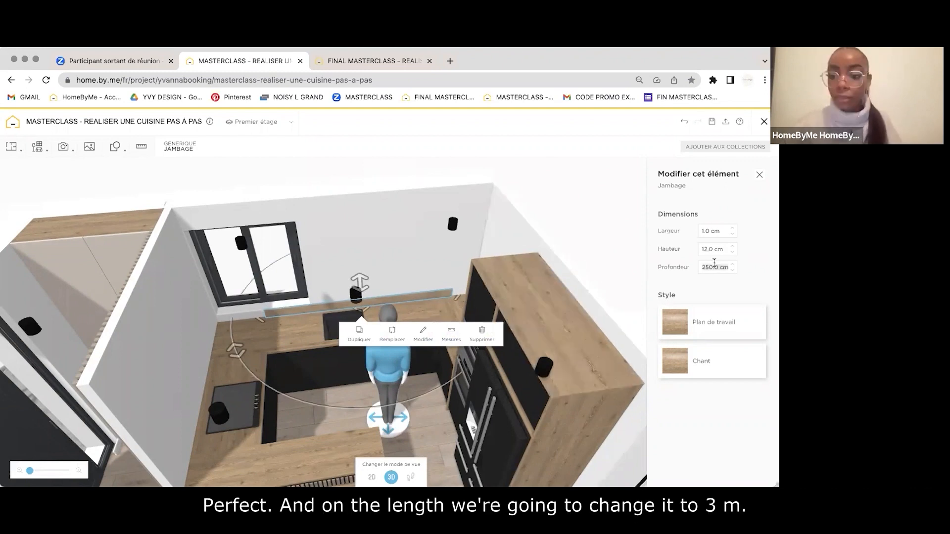
# Lengthen the sink-wall backsplash to a depth of 320 cm.
pyautogui.tripleClick(714, 267)
pyautogui.write('300')
pyautogui.press('Return')
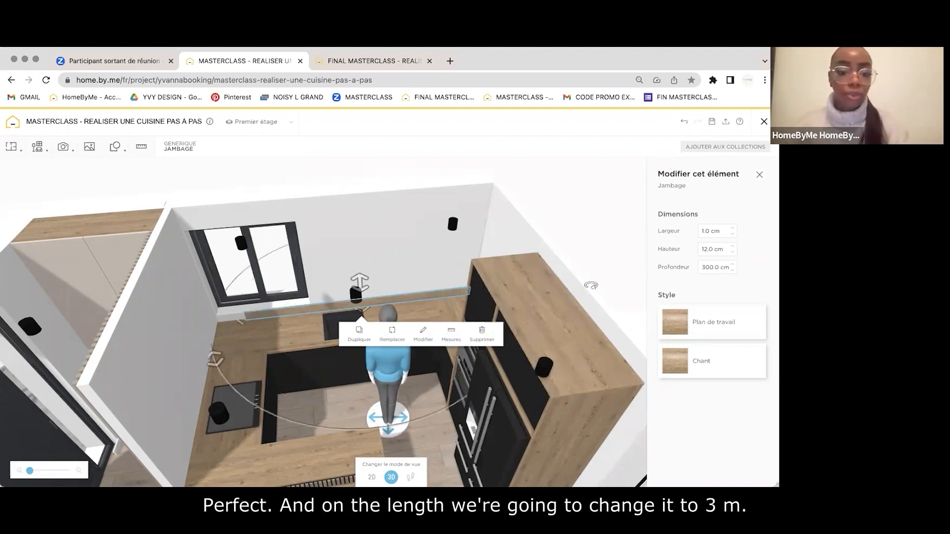
pyautogui.tripleClick(713, 268)
pyautogui.write('2')
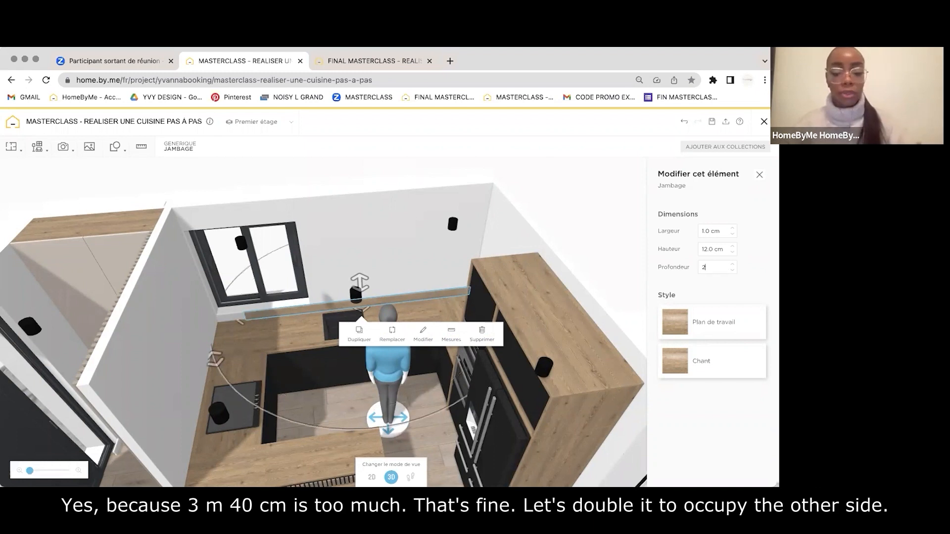
pyautogui.write('320')
pyautogui.press('Return')
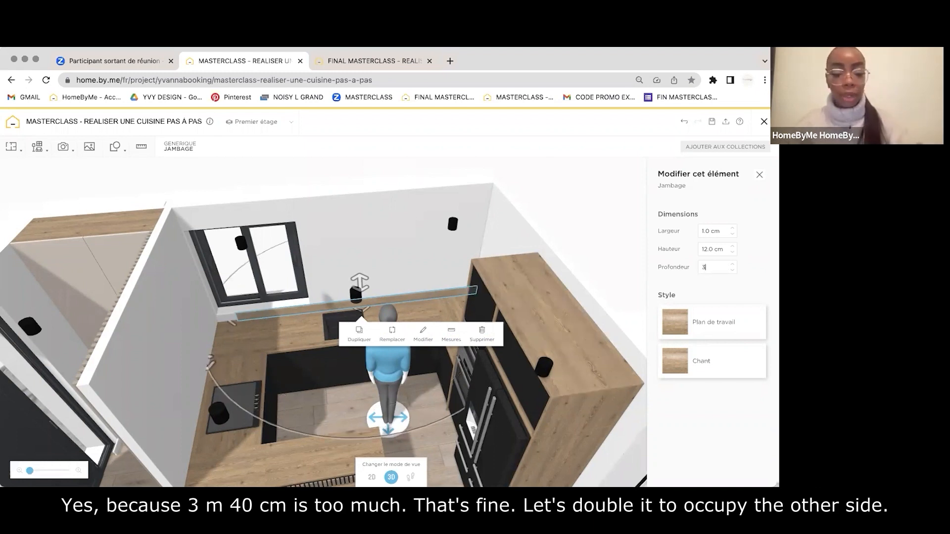
# Duplicate the backsplash, rotate the copy to follow the hob wall, set its depth to 250 cm and place it there.
pyautogui.click(427, 265)
pyautogui.moveTo(404, 257); pyautogui.dragTo(374, 292)
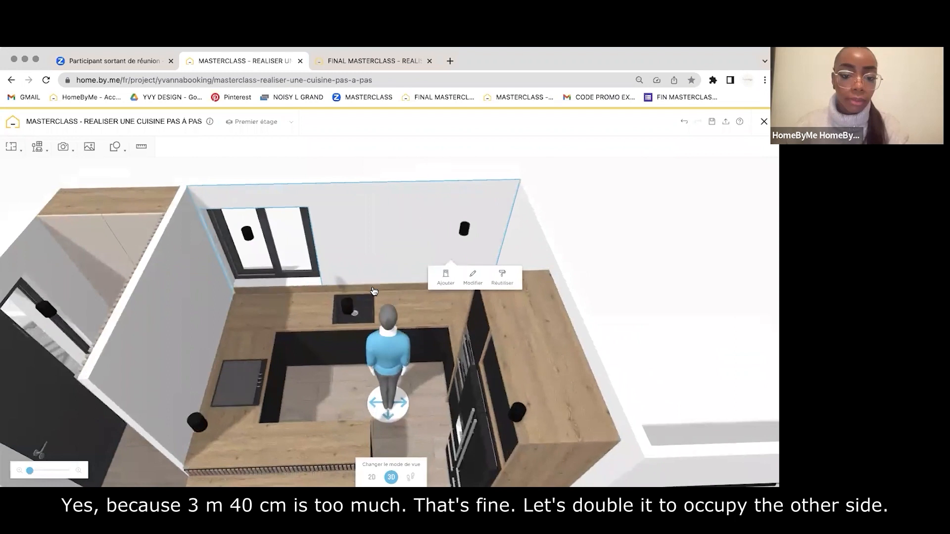
pyautogui.click(348, 314)
pyautogui.click(374, 321)
pyautogui.moveTo(310, 437); pyautogui.dragTo(275, 239)
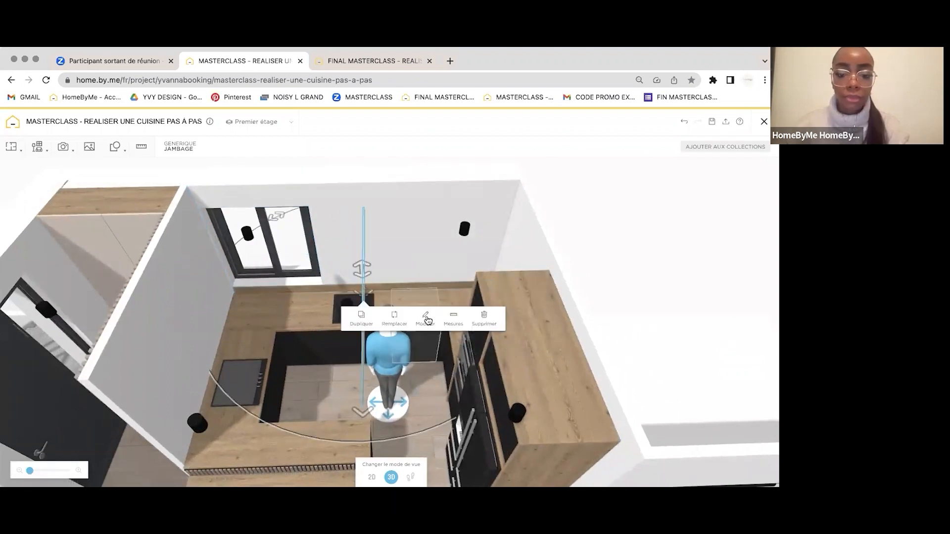
pyautogui.click(426, 320)
pyautogui.doubleClick(712, 267)
pyautogui.write('250')
pyautogui.press('Return')
pyautogui.moveTo(363, 293); pyautogui.dragTo(211, 375)
# Check the hob-wall backsplash's dimensions in the reference project and set the working one's depth to 230 cm.
pyautogui.moveTo(401, 224); pyautogui.dragTo(393, 65)
pyautogui.click(392, 63)
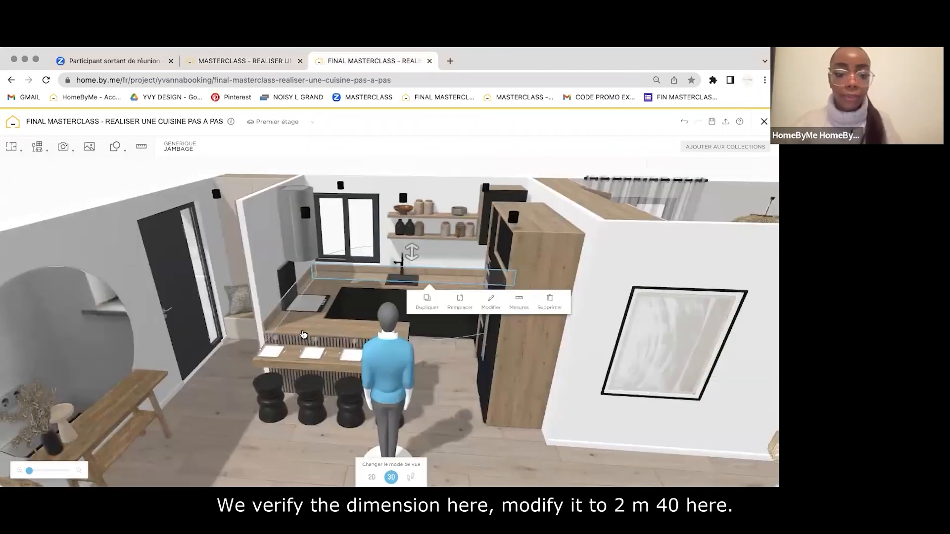
pyautogui.click(327, 341)
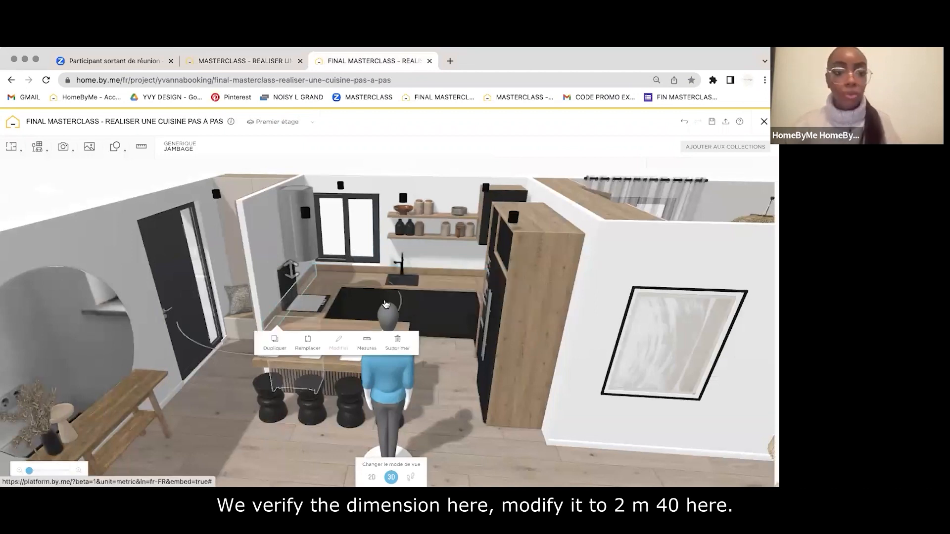
pyautogui.click(242, 61)
pyautogui.write('240')
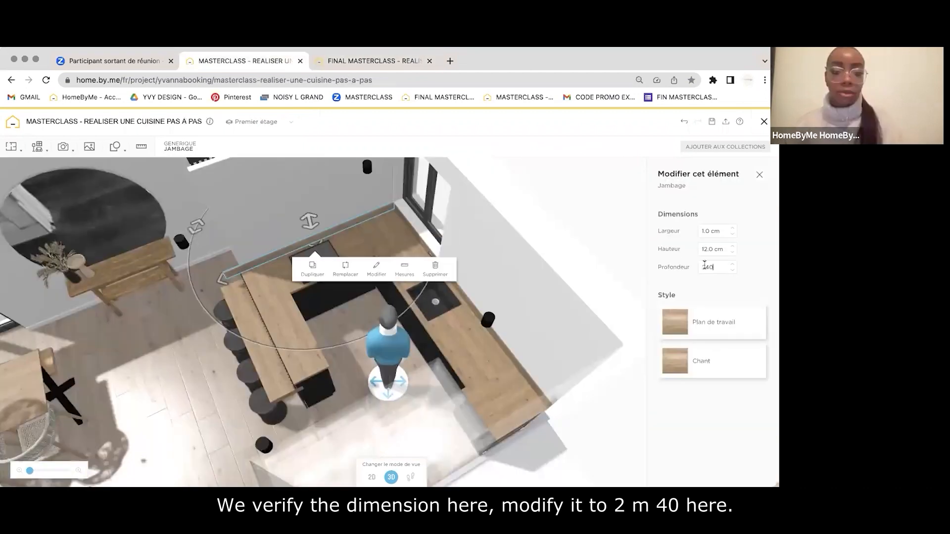
pyautogui.press('BackSpace')
pyautogui.press('BackSpace')
pyautogui.write('30')
pyautogui.press('Return')
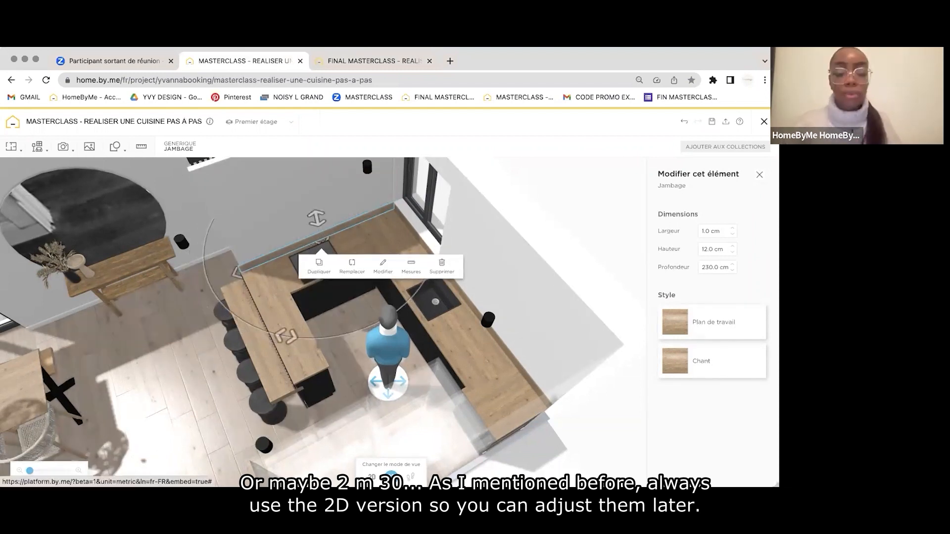
# Inspect the backsplashes' ends and corner fit in the 2D plan and in 3D below the window.
pyautogui.click(371, 477)
pyautogui.moveTo(411, 395); pyautogui.dragTo(488, 328)
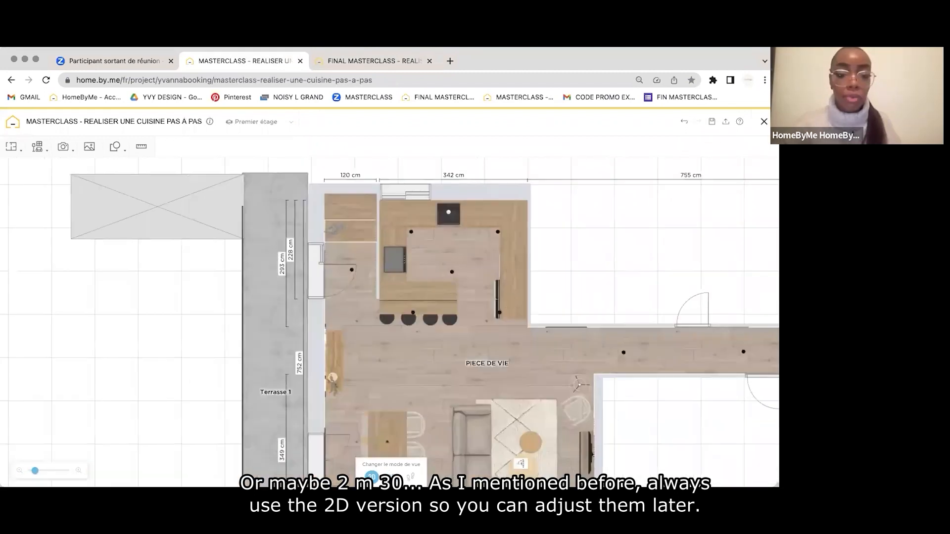
pyautogui.scroll(10, 429, 327)
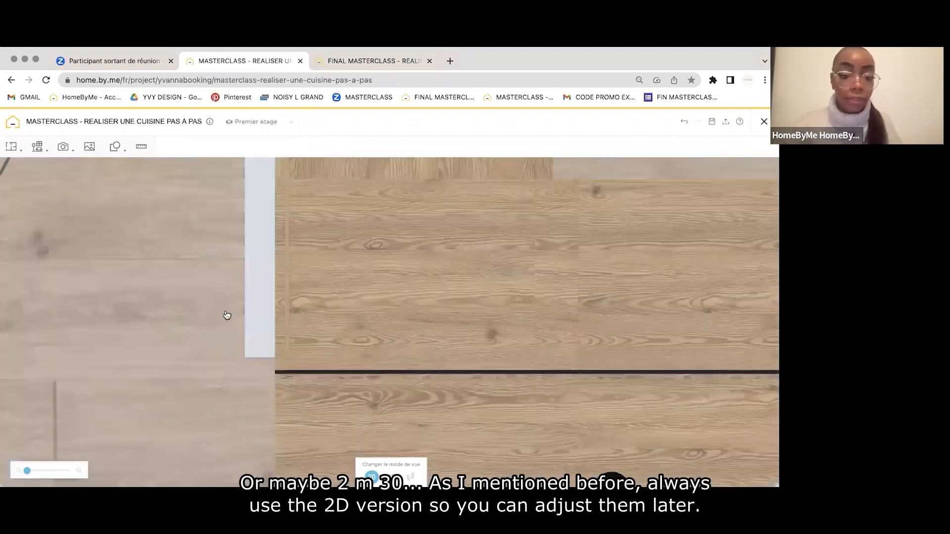
pyautogui.click(281, 302)
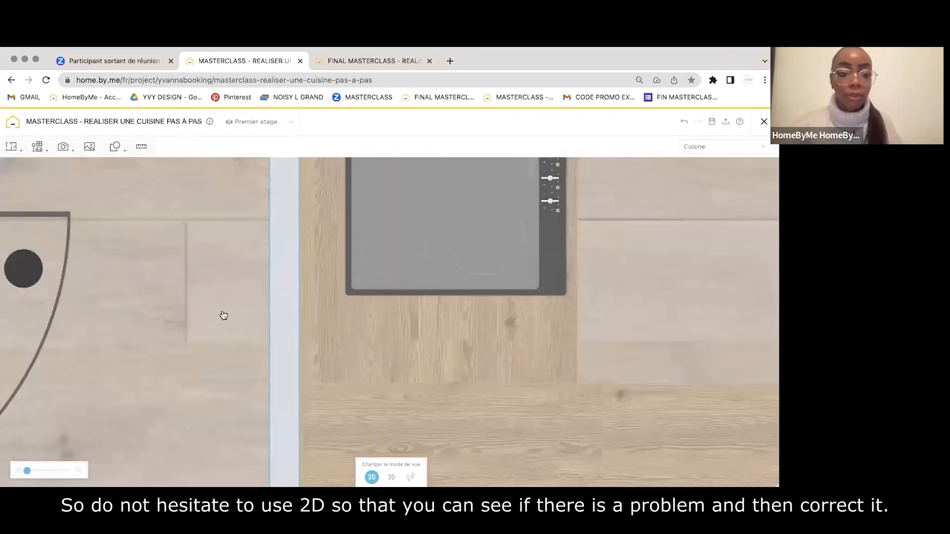
pyautogui.moveTo(222, 313); pyautogui.dragTo(215, 439)
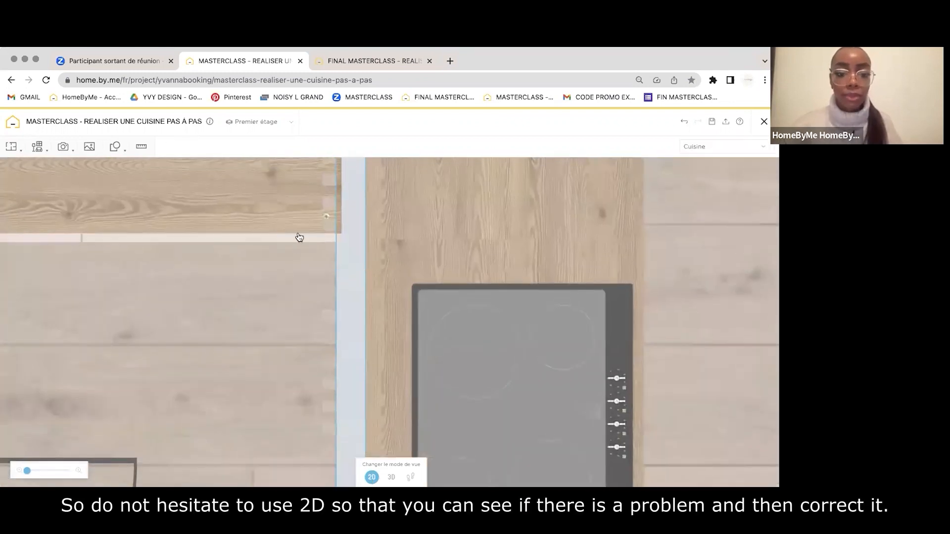
pyautogui.moveTo(299, 237); pyautogui.dragTo(290, 392)
pyautogui.moveTo(617, 170); pyautogui.dragTo(581, 278)
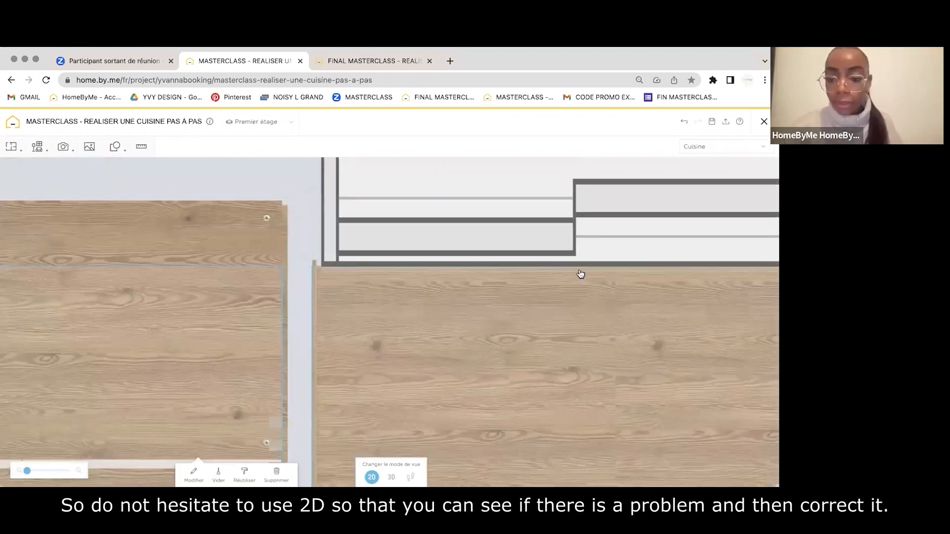
pyautogui.click(574, 274)
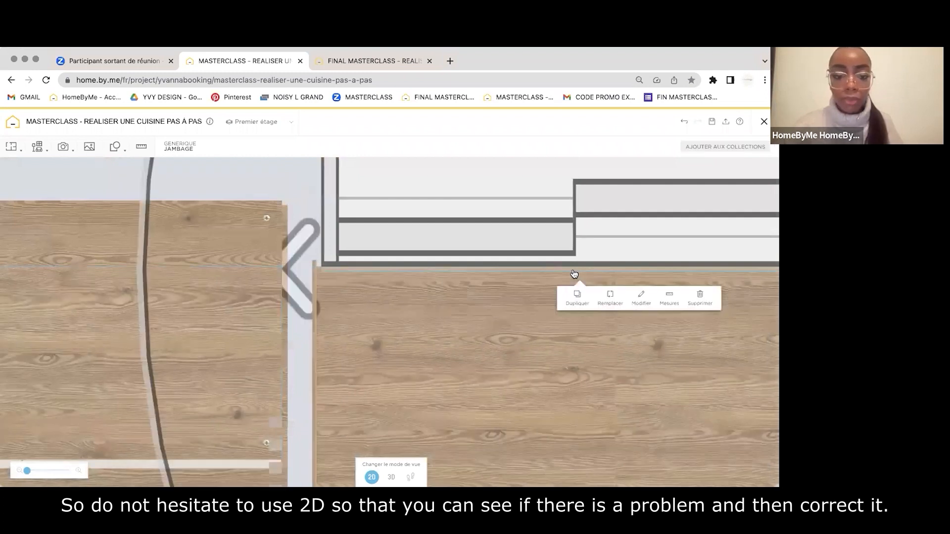
pyautogui.click(391, 477)
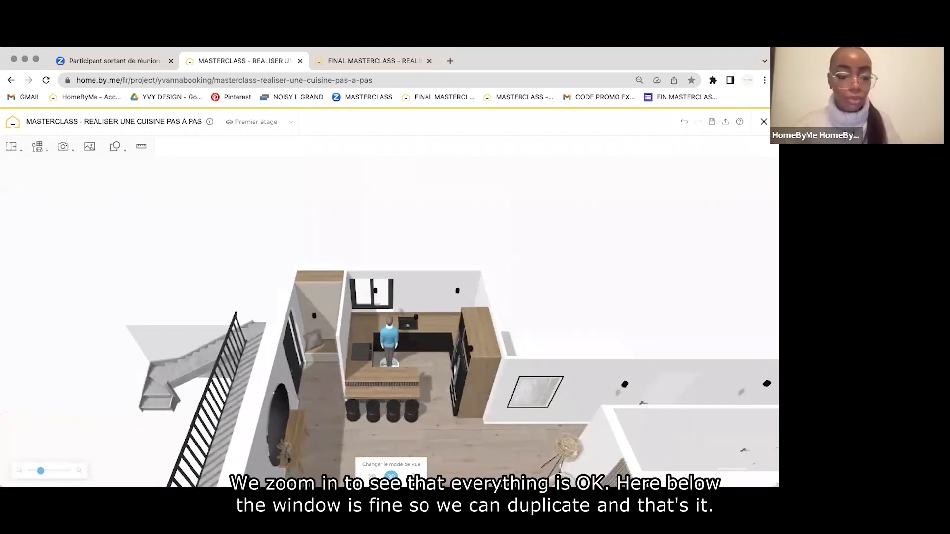
pyautogui.scroll(10, 342, 280)
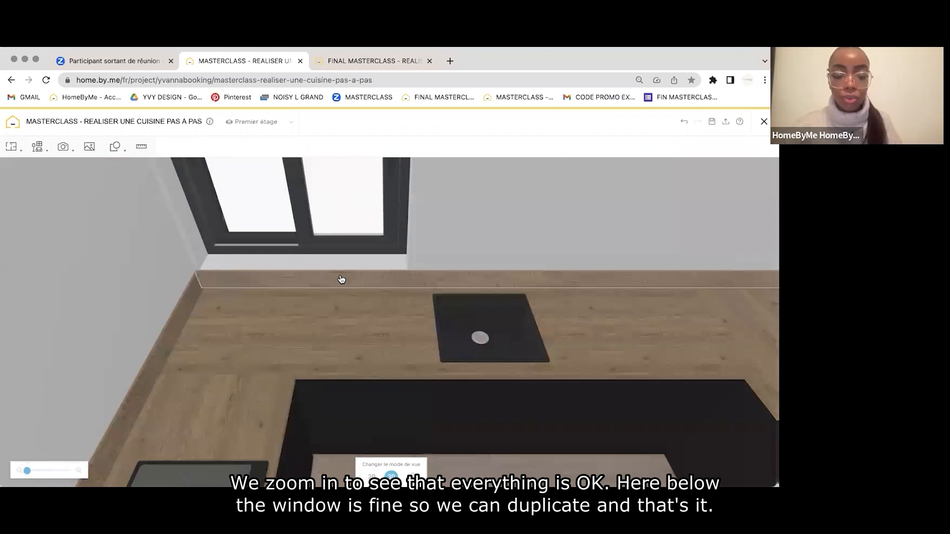
# Duplicate the hob-wall backsplash and place the copy against the opposite wall, behind the tall oven cabinets.
pyautogui.click(456, 210)
pyautogui.moveTo(414, 207); pyautogui.dragTo(509, 194)
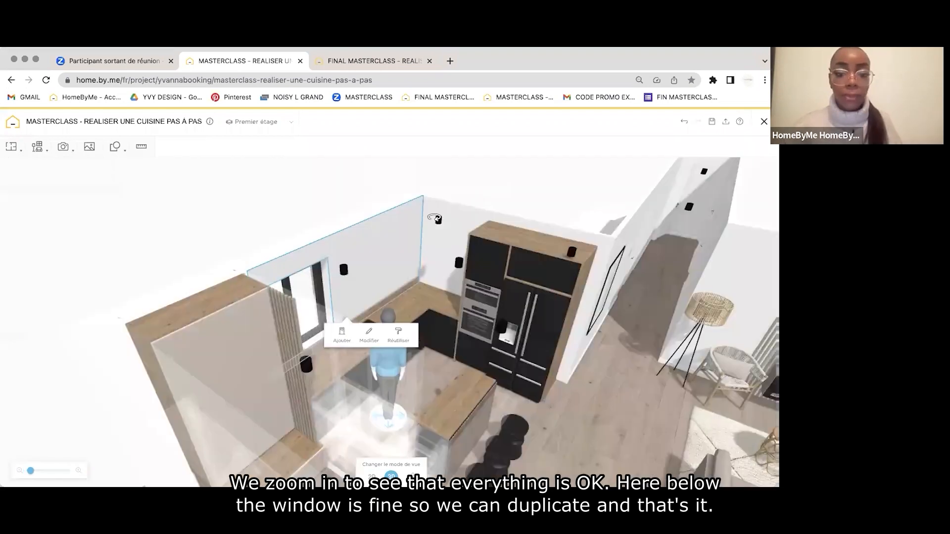
pyautogui.click(321, 311)
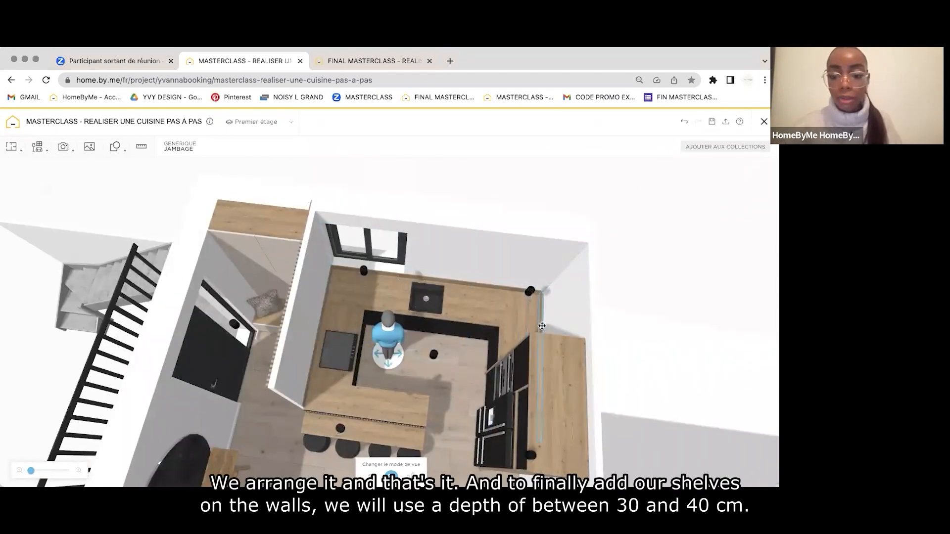
pyautogui.moveTo(600, 183)
pyautogui.mouseDown()
pyautogui.moveTo(617, 184)
pyautogui.moveTo(602, 186)
pyautogui.mouseUp()
pyautogui.click(542, 310)
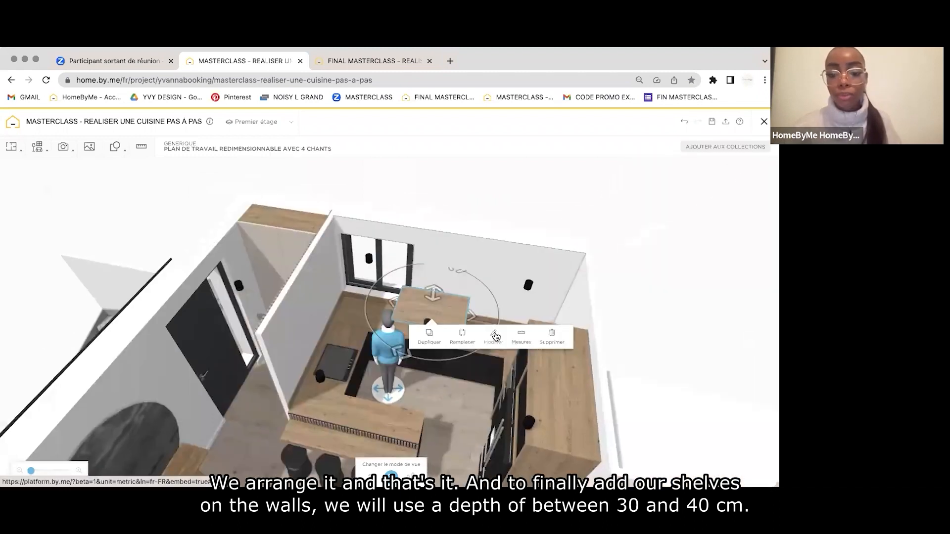
# Set the duplicated worktop board's depth to 30 cm and mount it as a shelf on the sink wall.
pyautogui.click(494, 335)
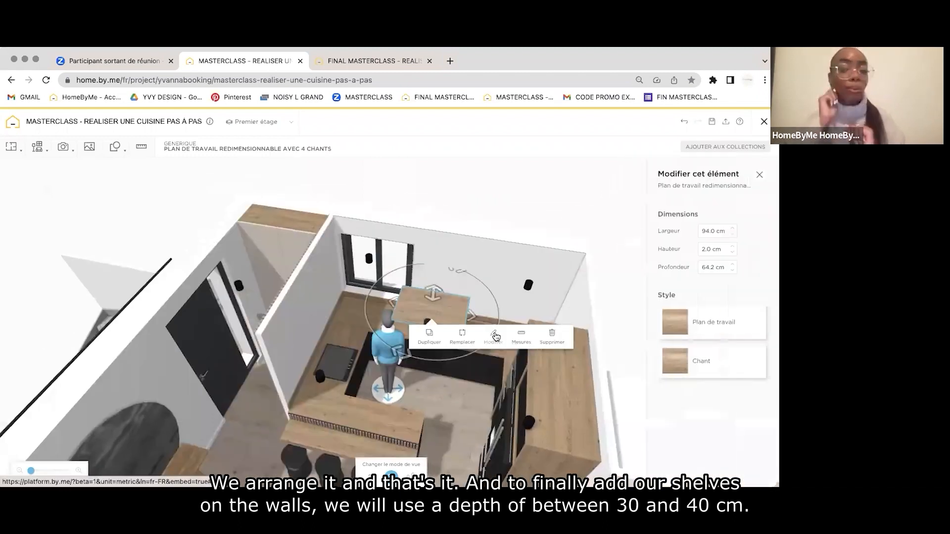
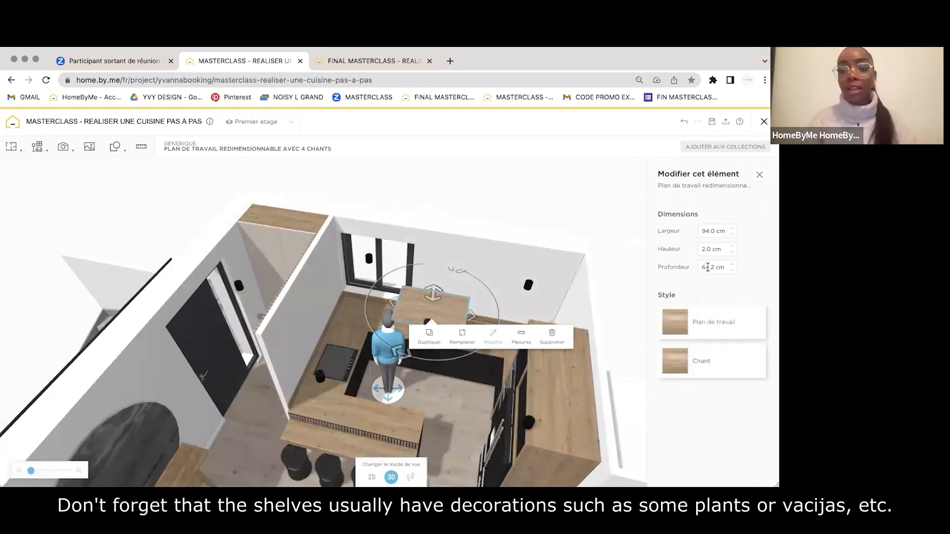
pyautogui.write('30')
pyautogui.press('Return')
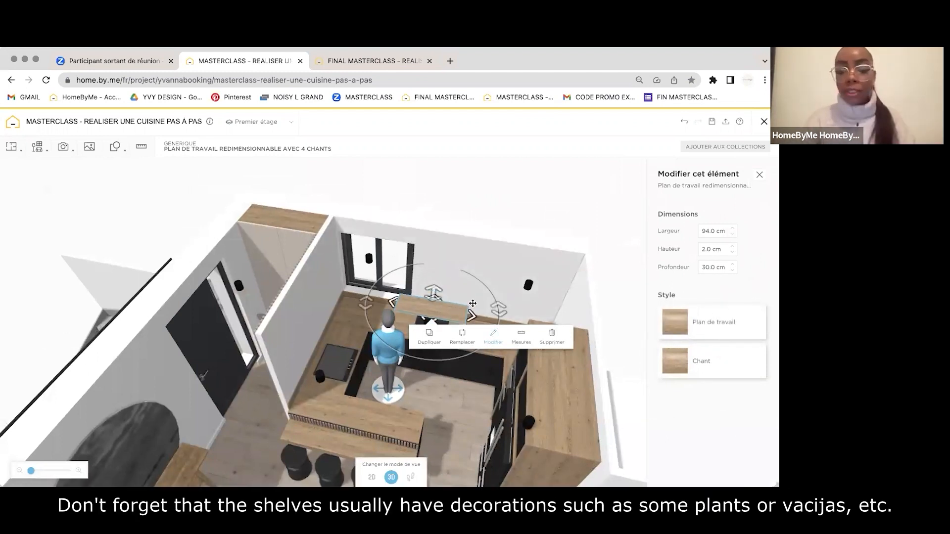
pyautogui.moveTo(457, 310); pyautogui.dragTo(492, 280)
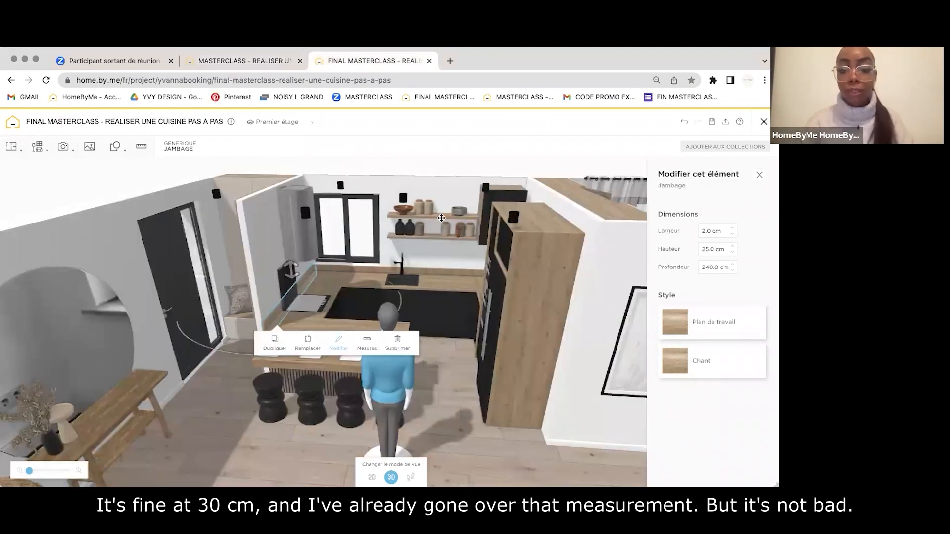
# Check the shelf in the reference project, set the working shelf's width to 140 cm and duplicate it as a second shelf.
pyautogui.click(441, 218)
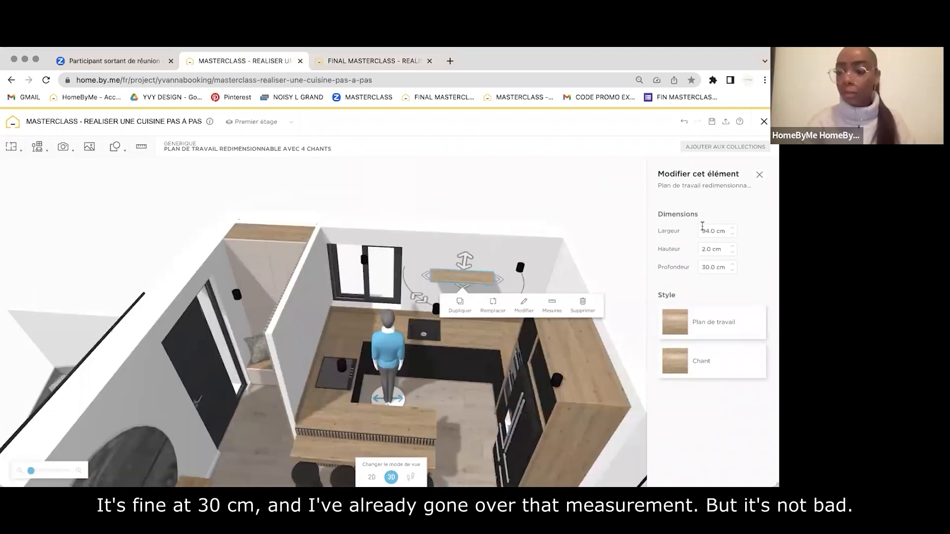
pyautogui.click(706, 233)
pyautogui.write('140')
pyautogui.press('Return')
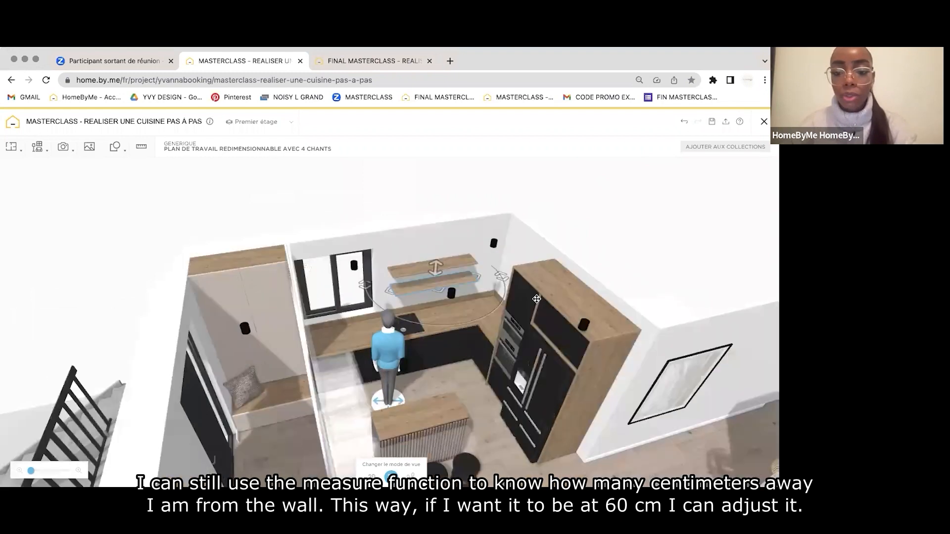
# Using the measurements, set the lower shelf's distance from the side wall near the oven cabinets to 60 cm.
pyautogui.moveTo(536, 299); pyautogui.dragTo(533, 305)
pyautogui.click(530, 306)
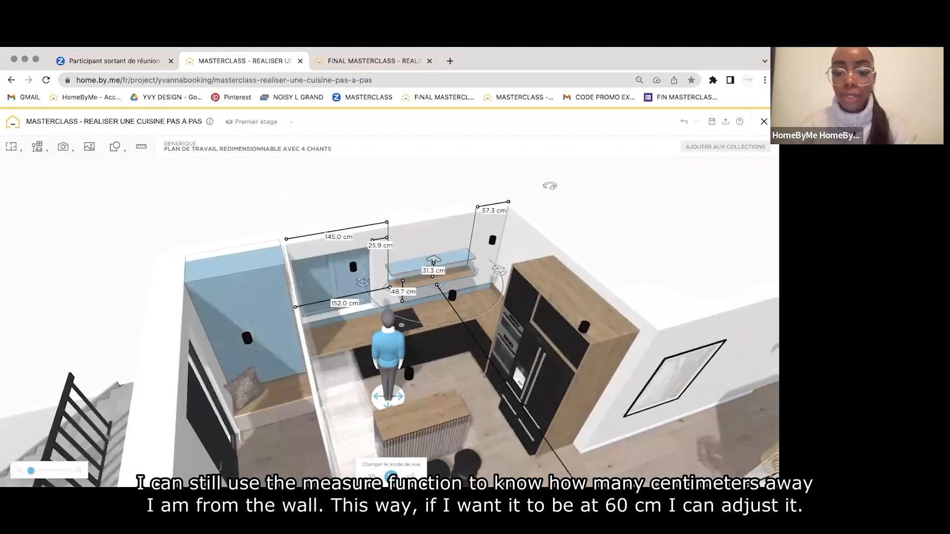
pyautogui.moveTo(550, 186); pyautogui.dragTo(515, 257)
pyautogui.click(505, 218)
pyautogui.write('60')
pyautogui.press('Return')
# Set the upper shelf's distance from the same side wall to 60 cm.
pyautogui.click(464, 271)
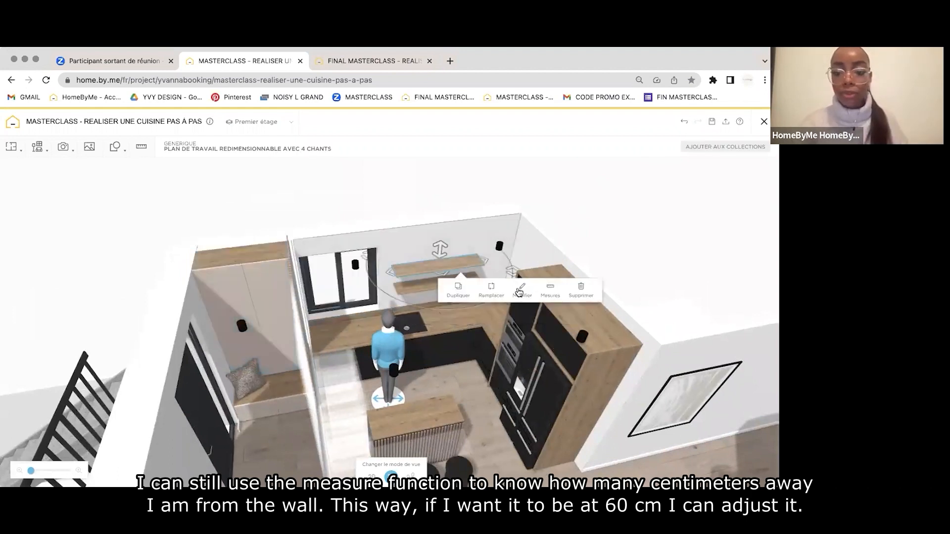
pyautogui.click(549, 294)
pyautogui.click(505, 219)
pyautogui.write('60')
pyautogui.press('Return')
pyautogui.click(557, 227)
pyautogui.moveTo(558, 227); pyautogui.dragTo(493, 235)
# Check the corner wall cabinet's dimensions in the reference project, duplicate the working project's black wall cabinet and place it beside the shelves.
pyautogui.click(375, 61)
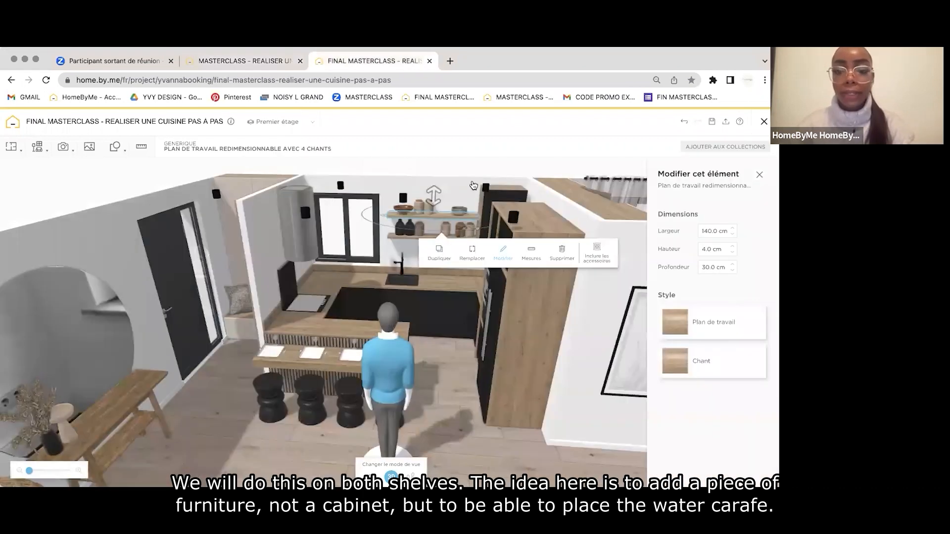
pyautogui.moveTo(383, 189); pyautogui.dragTo(306, 185)
pyautogui.click(350, 184)
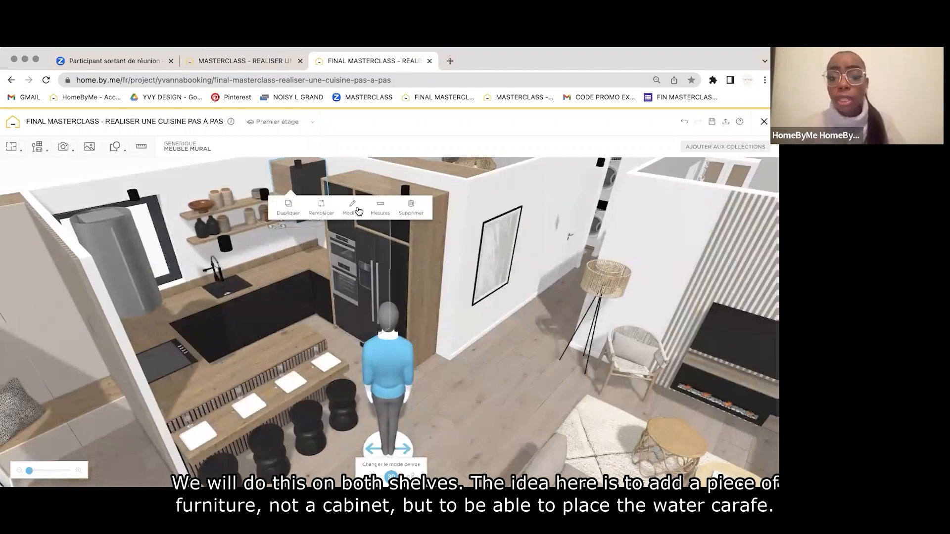
pyautogui.click(352, 208)
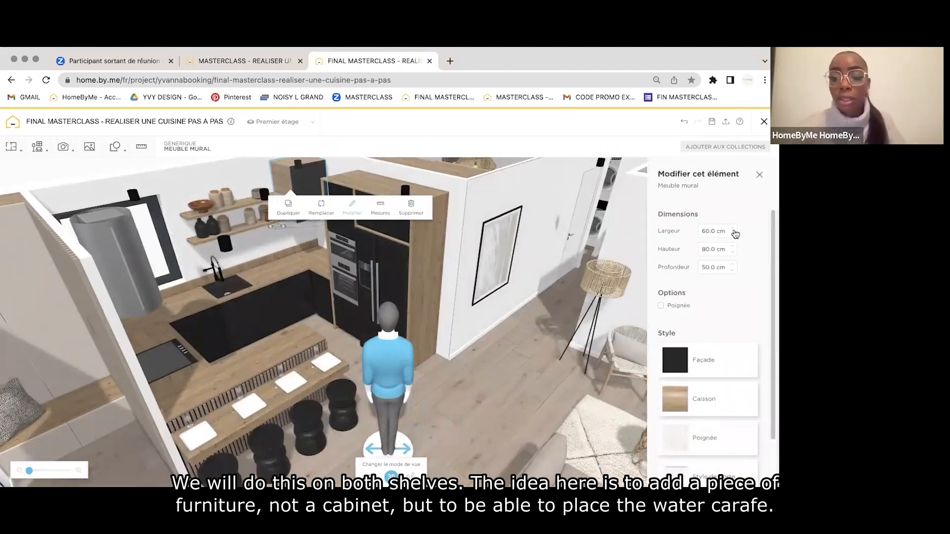
pyautogui.click(272, 62)
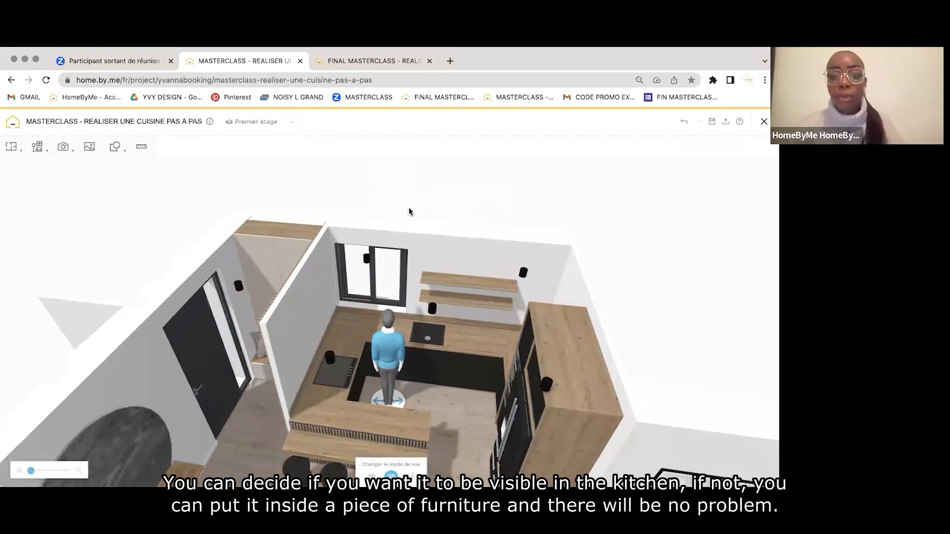
pyautogui.moveTo(430, 206); pyautogui.dragTo(426, 218)
pyautogui.click(560, 345)
pyautogui.click(568, 373)
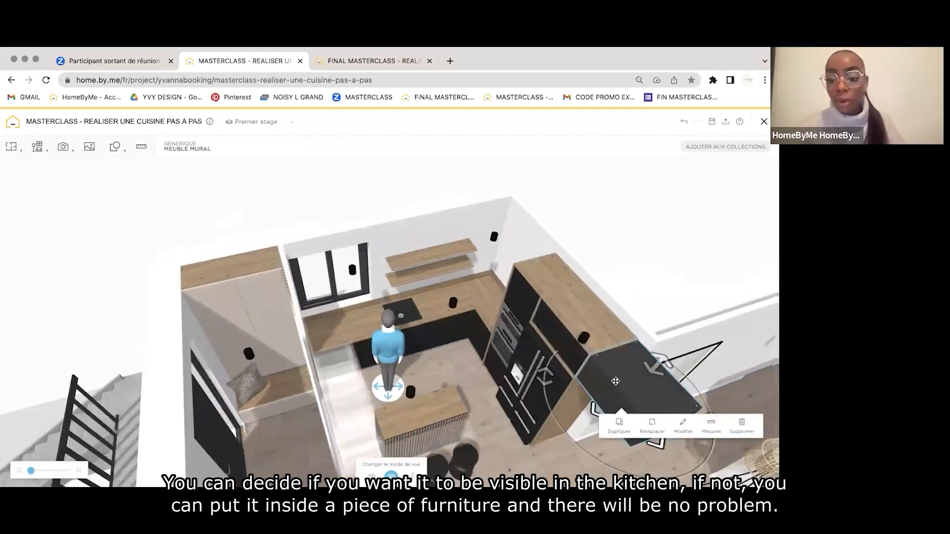
pyautogui.click(492, 254)
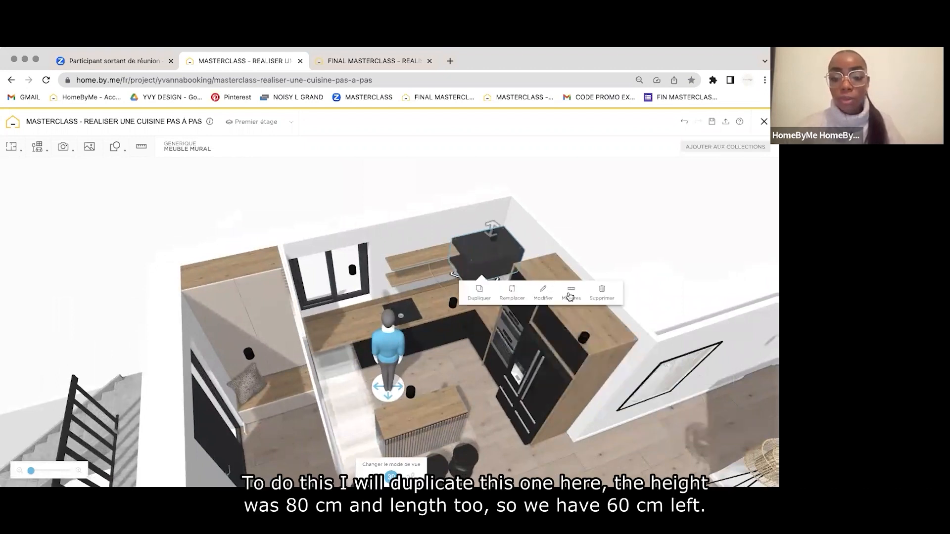
# Set the duplicated wall cabinet's height to 80 cm and width to 60 cm, and fit it into the corner beside the shelves.
pyautogui.click(543, 291)
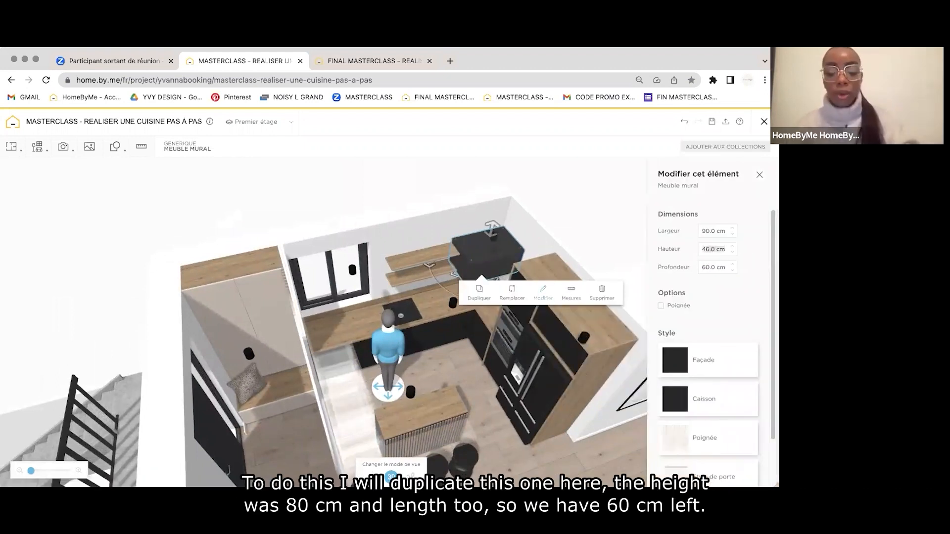
pyautogui.write('80')
pyautogui.click(711, 236)
pyautogui.write('60')
pyautogui.press('Return')
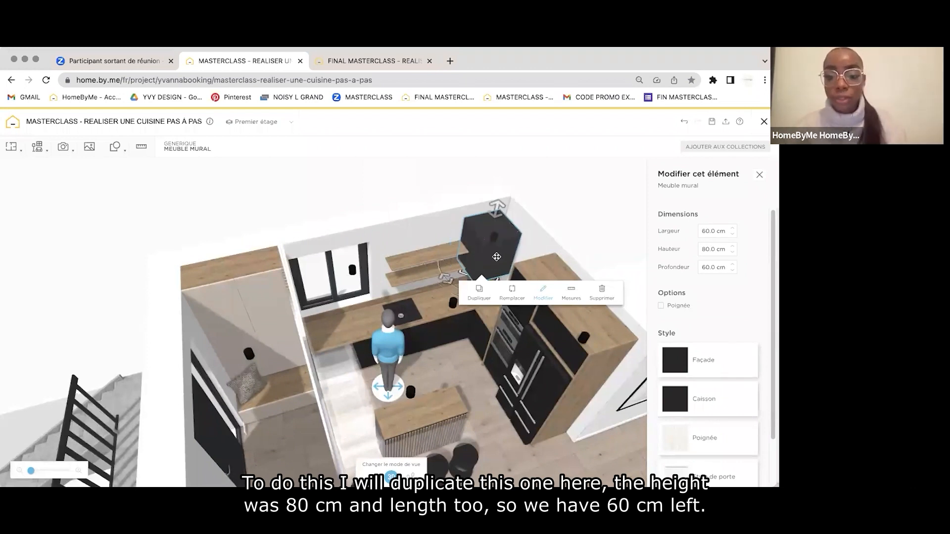
pyautogui.moveTo(496, 257); pyautogui.dragTo(507, 244)
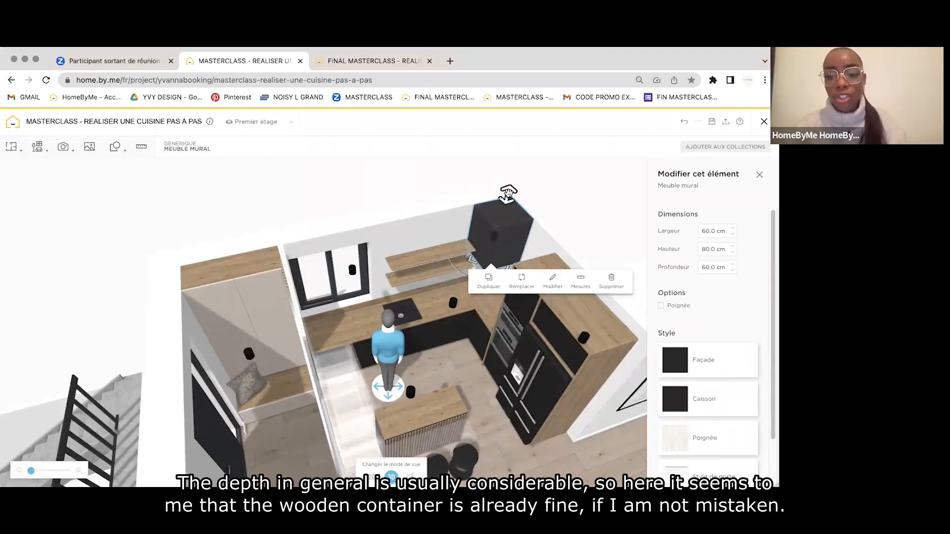
pyautogui.moveTo(508, 201); pyautogui.dragTo(507, 211)
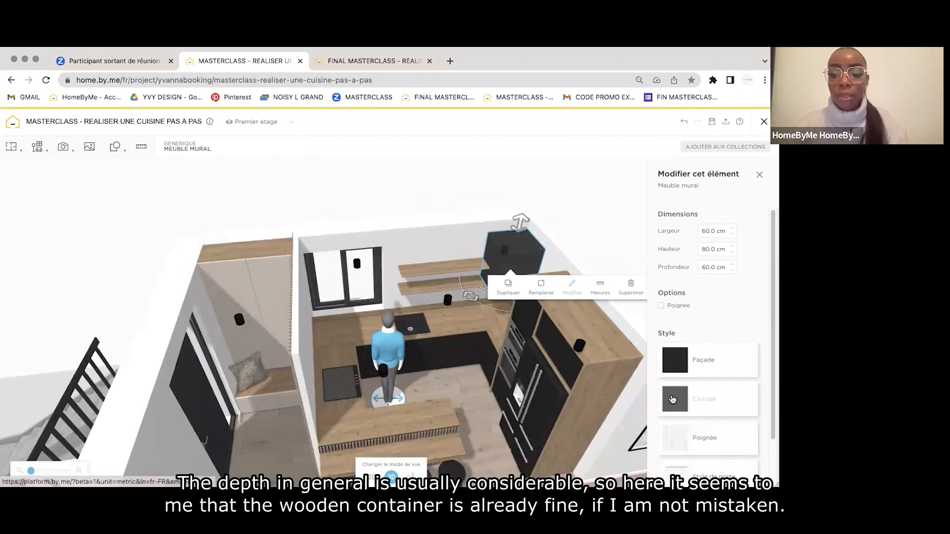
# Compare with the reference project and change the new wall cabinet's carcass (Caisson) from matte paint to the matching wood finish under Bois.
pyautogui.click(672, 399)
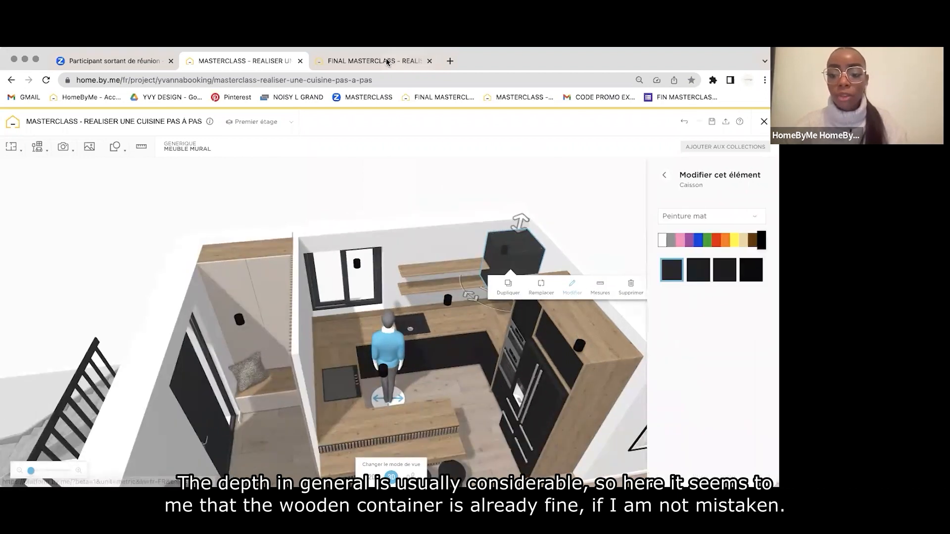
pyautogui.hotkey('ctrl', 'Tab')
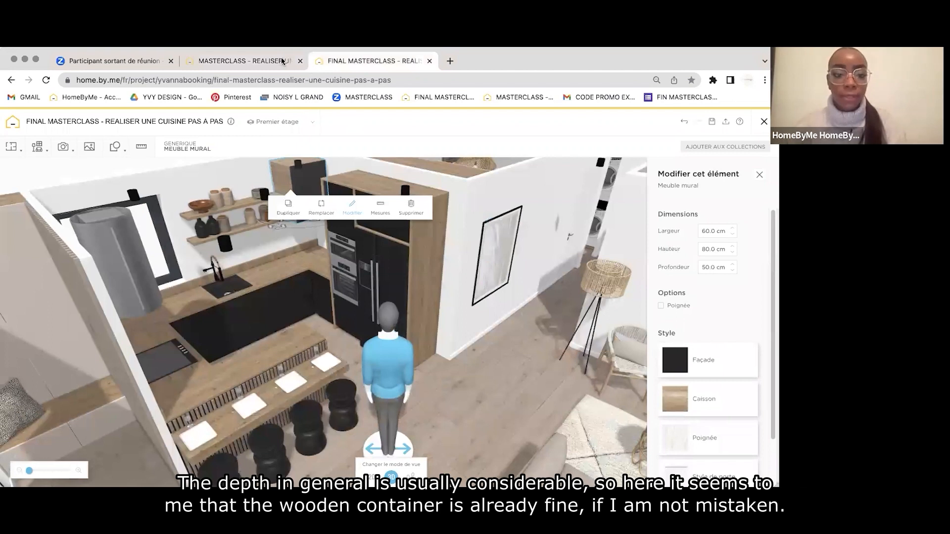
pyautogui.click(282, 61)
pyautogui.click(688, 216)
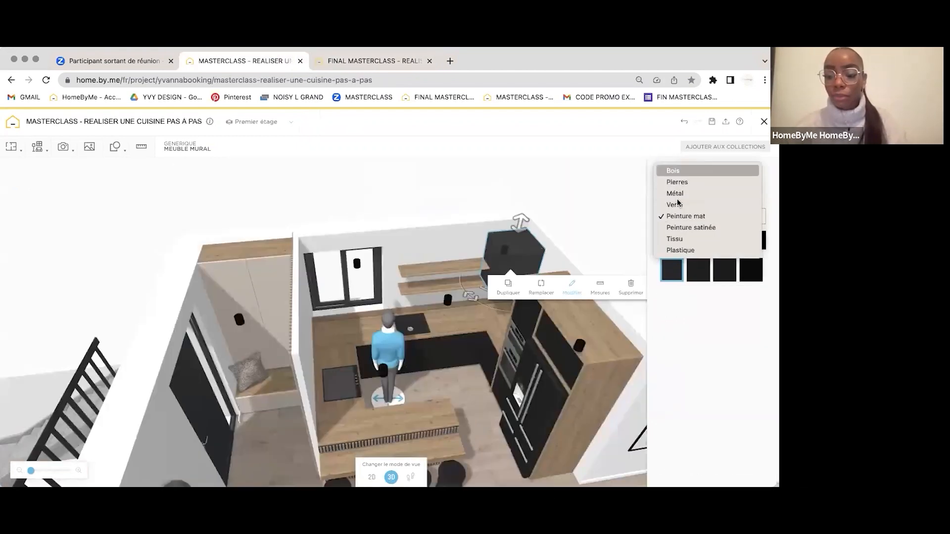
pyautogui.click(673, 171)
pyautogui.scroll(-3, 683, 335)
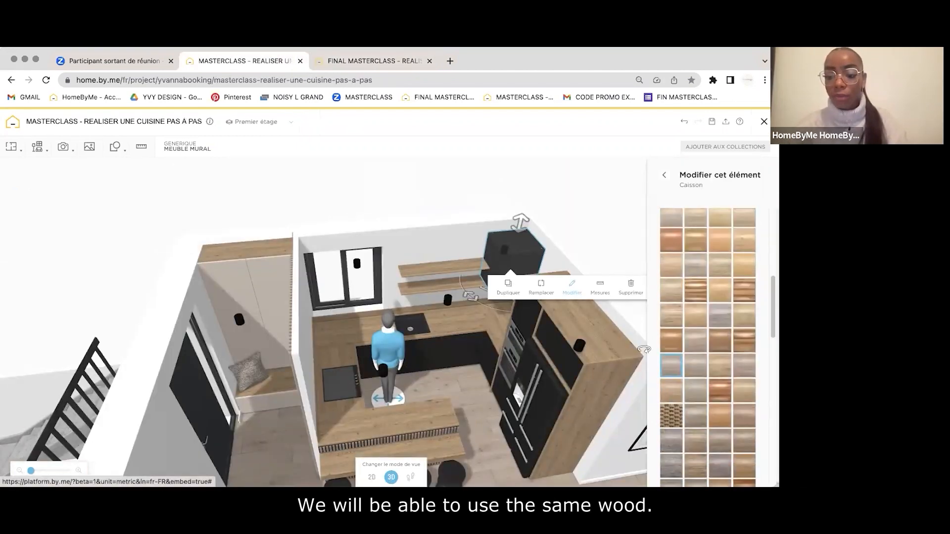
pyautogui.click(574, 224)
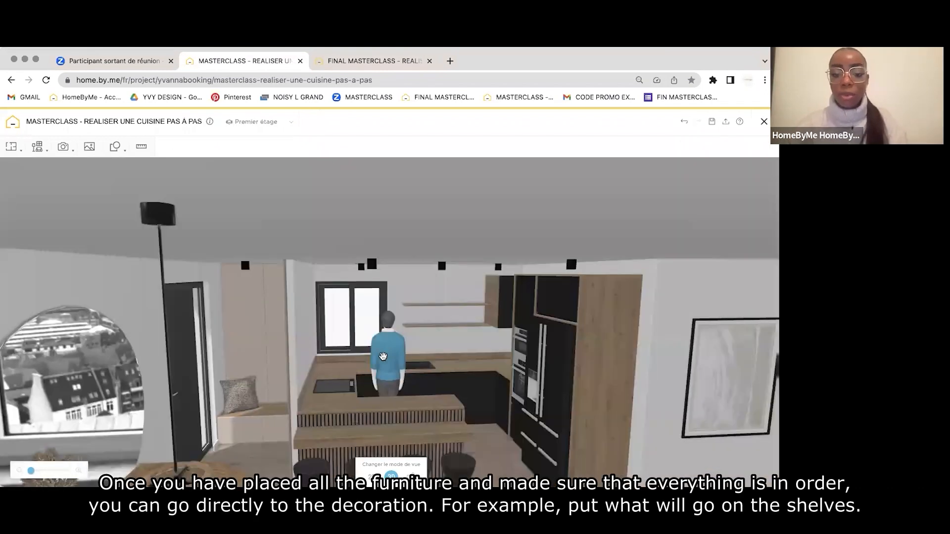
# Review the shelf decoration, faucet and hob splashback in the reference project, and duplicate the wooden backsplash strip beside the hob.
pyautogui.moveTo(383, 356); pyautogui.dragTo(300, 392)
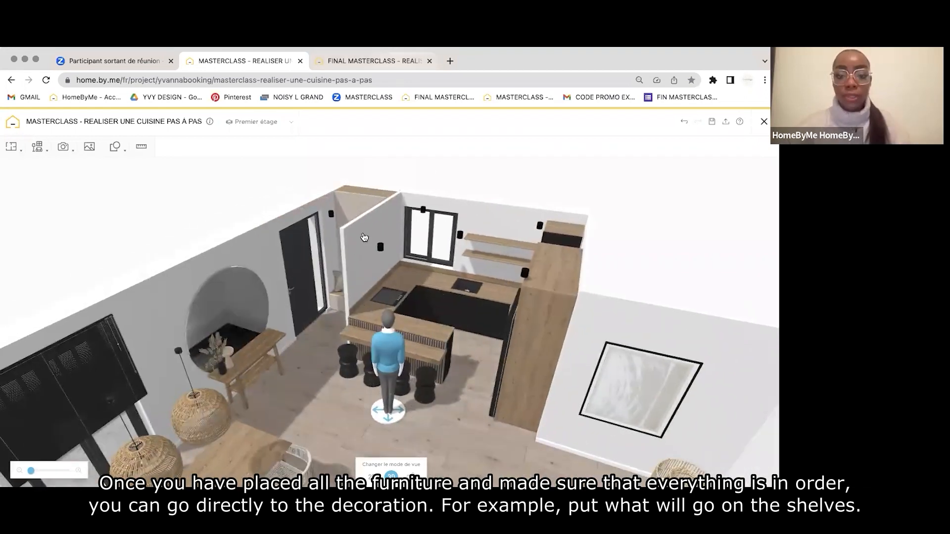
pyautogui.hotkey('ctrl', 'Tab')
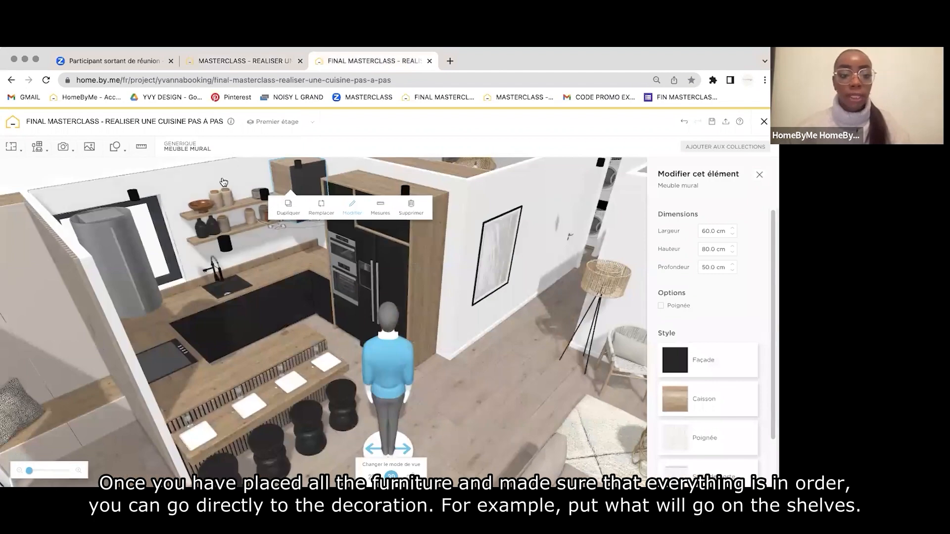
pyautogui.moveTo(205, 178); pyautogui.dragTo(319, 297)
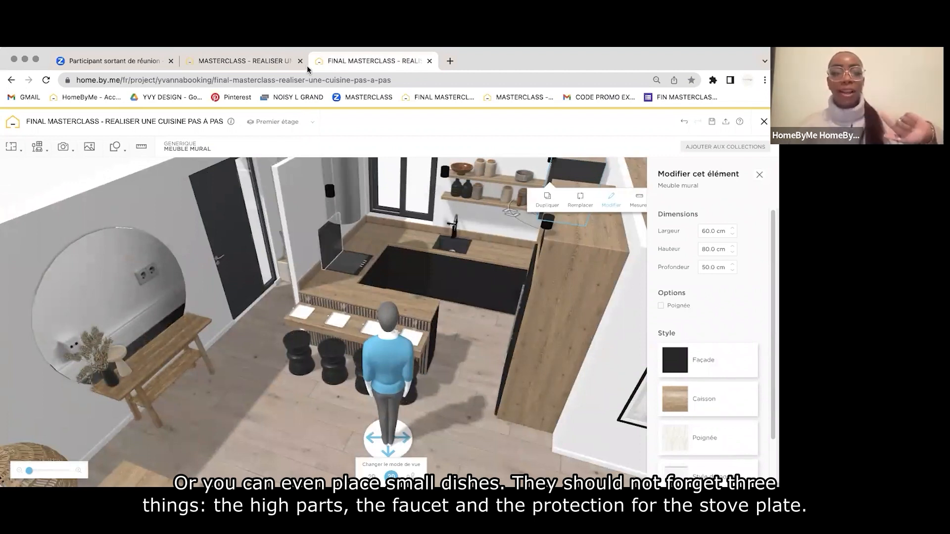
pyautogui.click(271, 63)
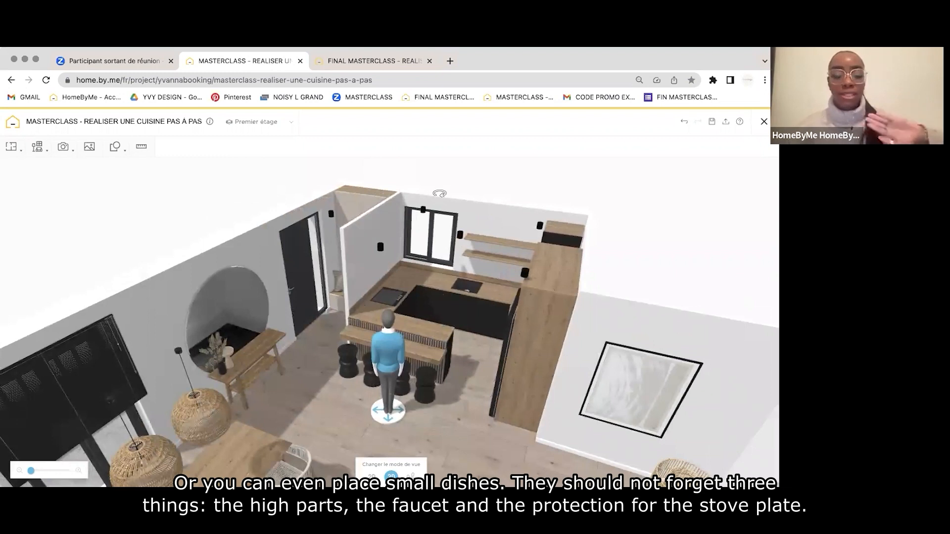
pyautogui.moveTo(425, 202); pyautogui.dragTo(419, 206)
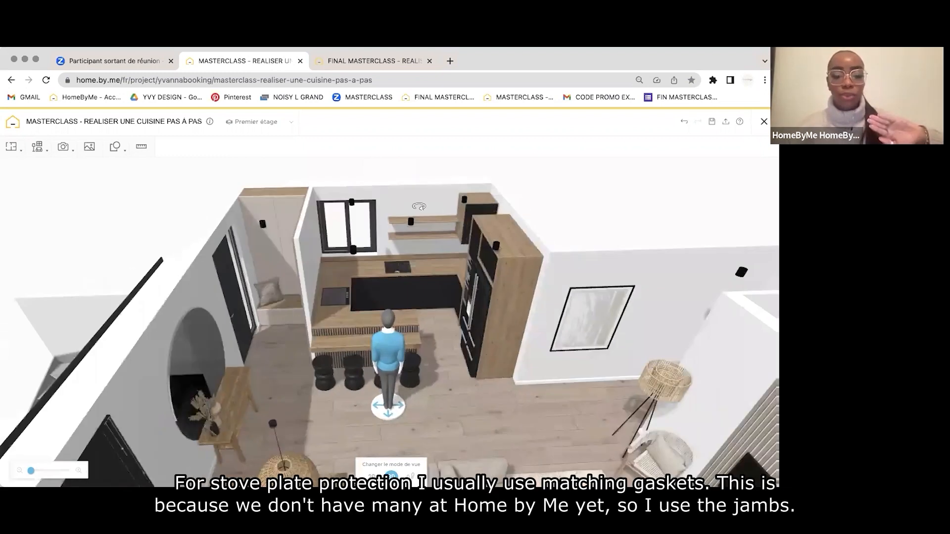
pyautogui.click(371, 275)
pyautogui.click(375, 301)
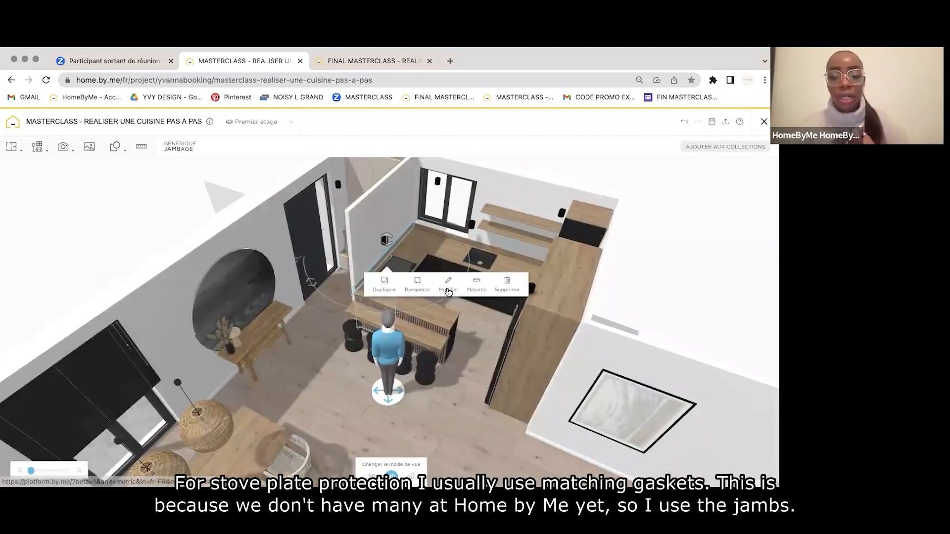
# Set the duplicated backsplash board's width to 2 cm, height to 60 cm and depth to 60 cm.
pyautogui.click(447, 286)
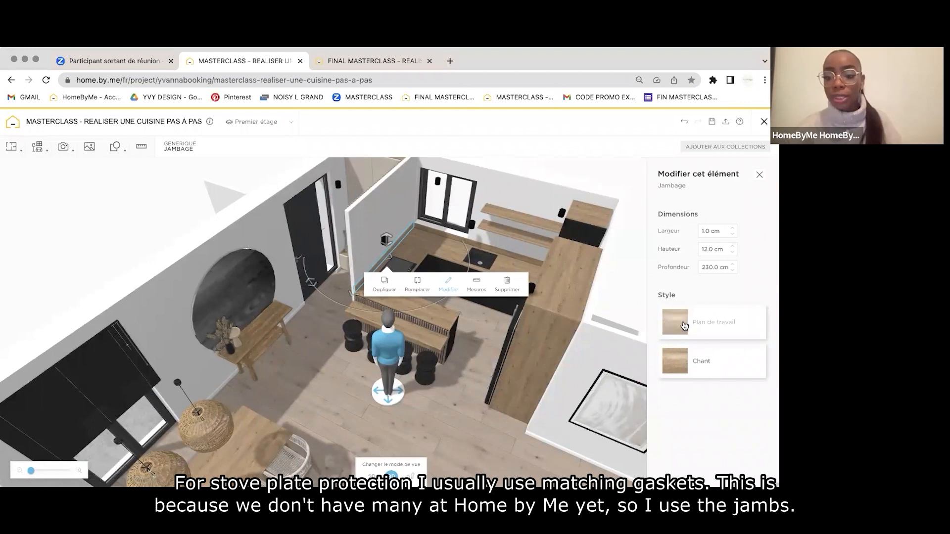
pyautogui.click(710, 231)
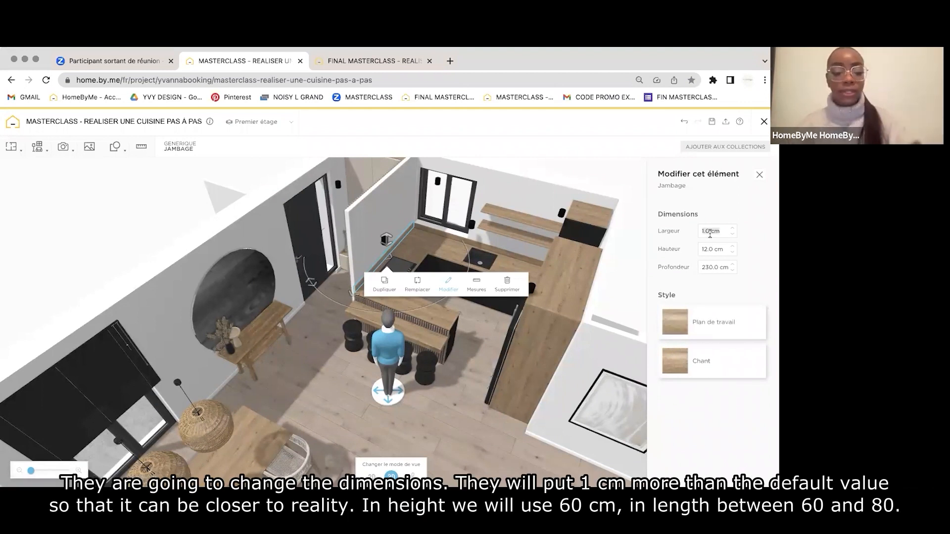
pyautogui.write('2')
pyautogui.press('Return')
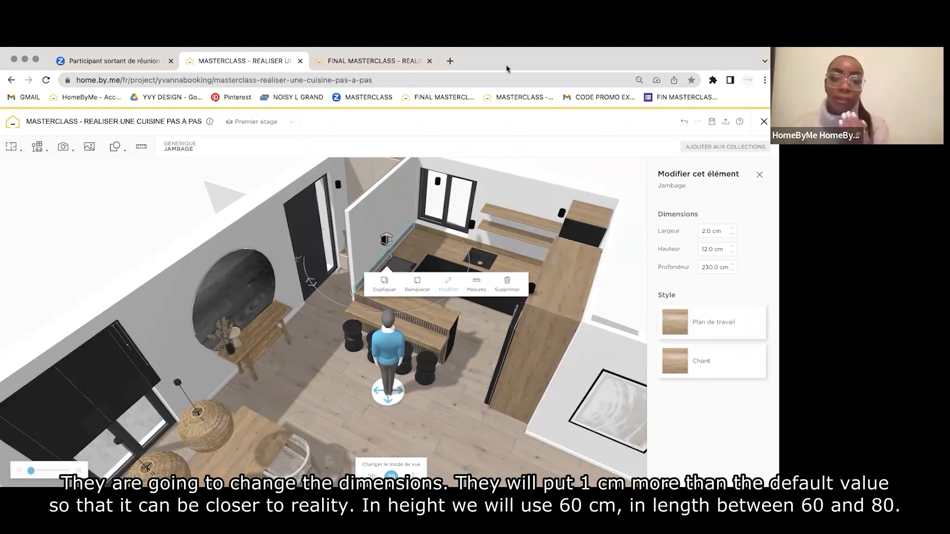
pyautogui.click(418, 67)
pyautogui.click(267, 59)
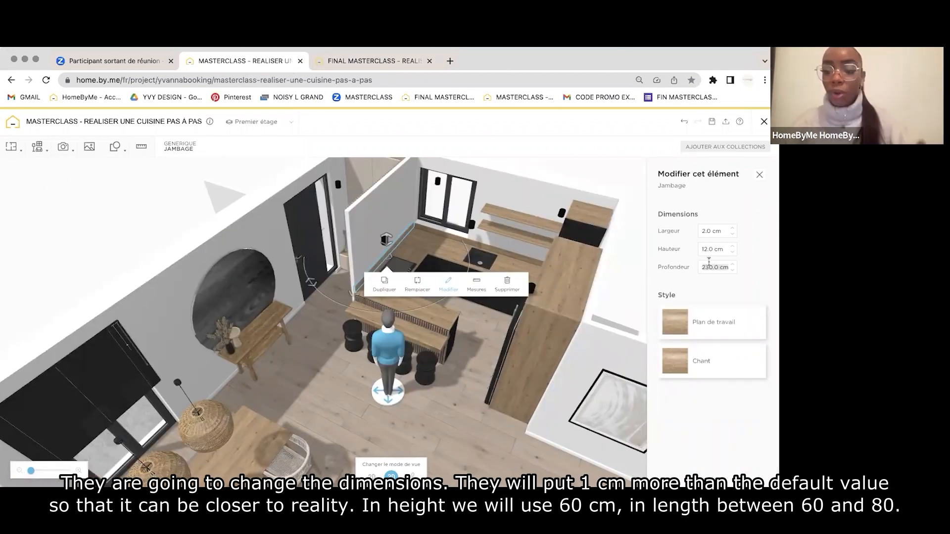
pyautogui.click(706, 249)
pyautogui.write('60')
pyautogui.press('Return')
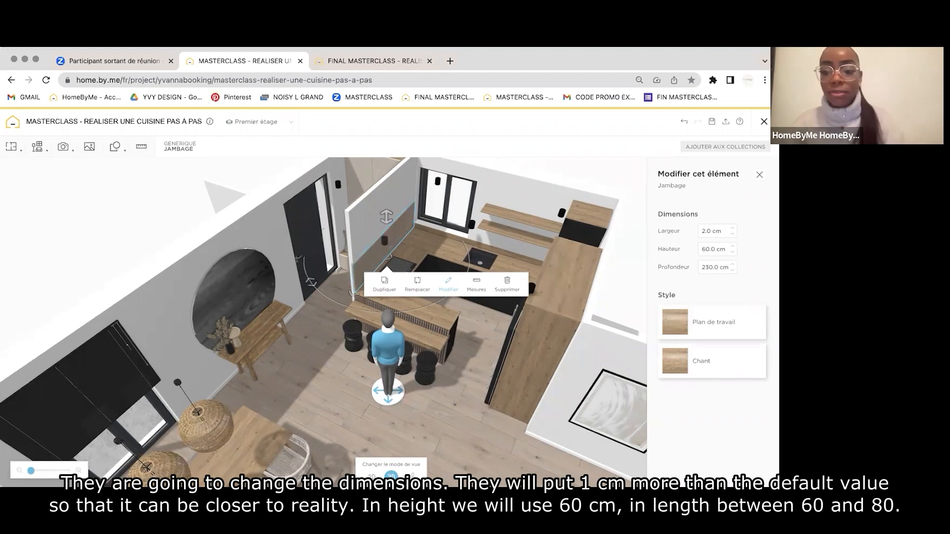
pyautogui.click(709, 272)
pyautogui.write('60')
pyautogui.press('Return')
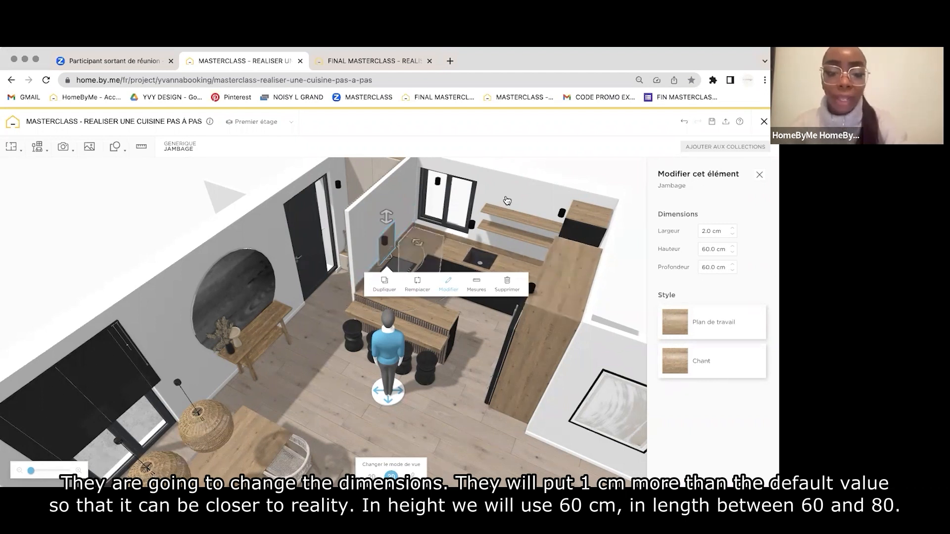
# Change the main surface (Plan de travail) of the board behind the hob to black glass from the Verre materials.
pyautogui.moveTo(564, 181); pyautogui.dragTo(511, 291)
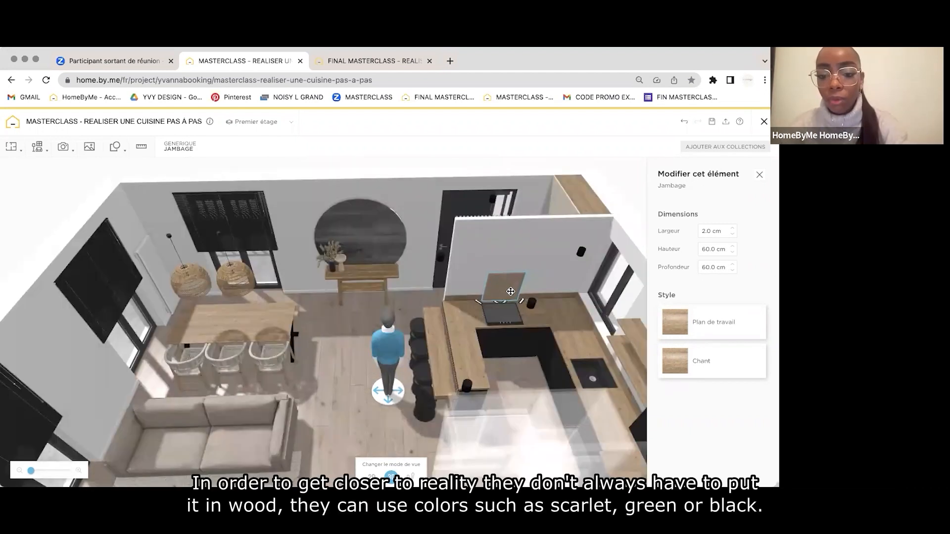
pyautogui.click(543, 279)
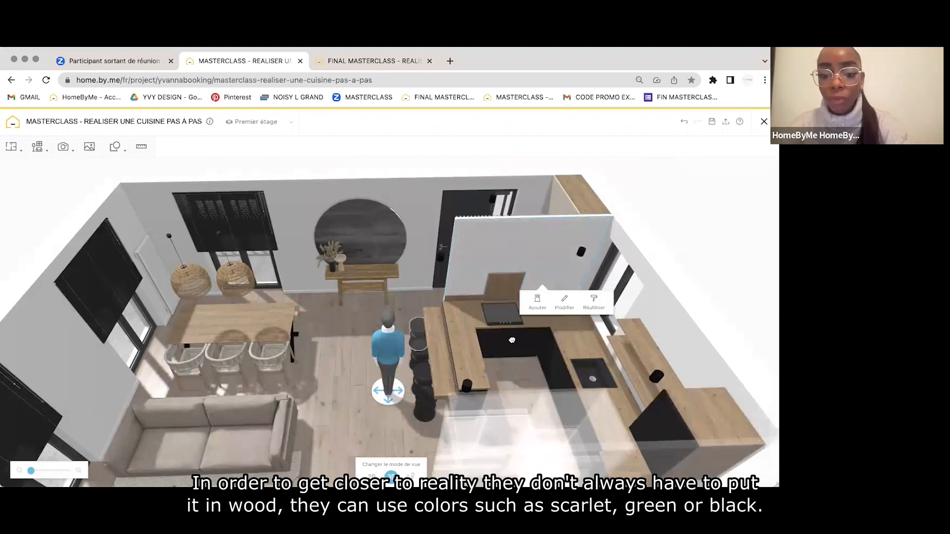
pyautogui.moveTo(385, 341); pyautogui.dragTo(466, 282)
pyautogui.click(551, 303)
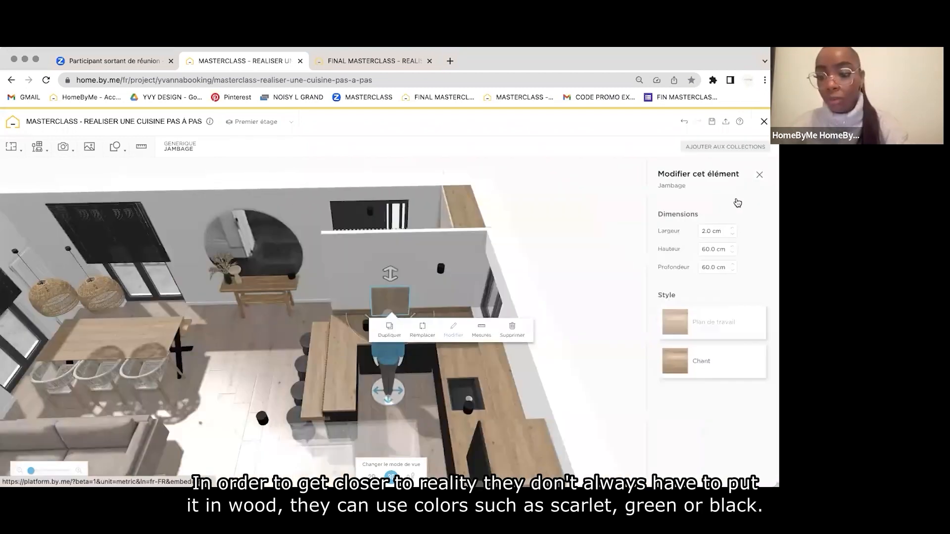
pyautogui.click(675, 322)
pyautogui.click(713, 217)
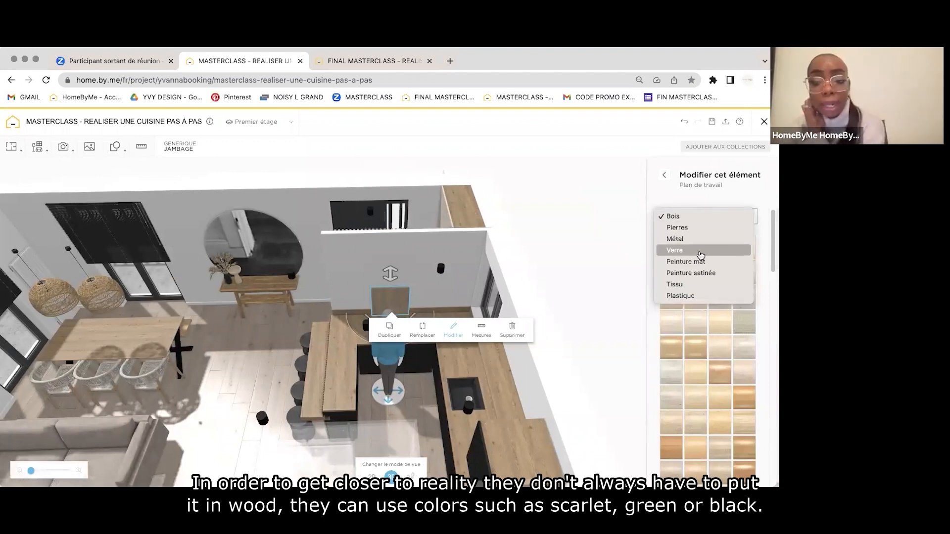
pyautogui.click(699, 250)
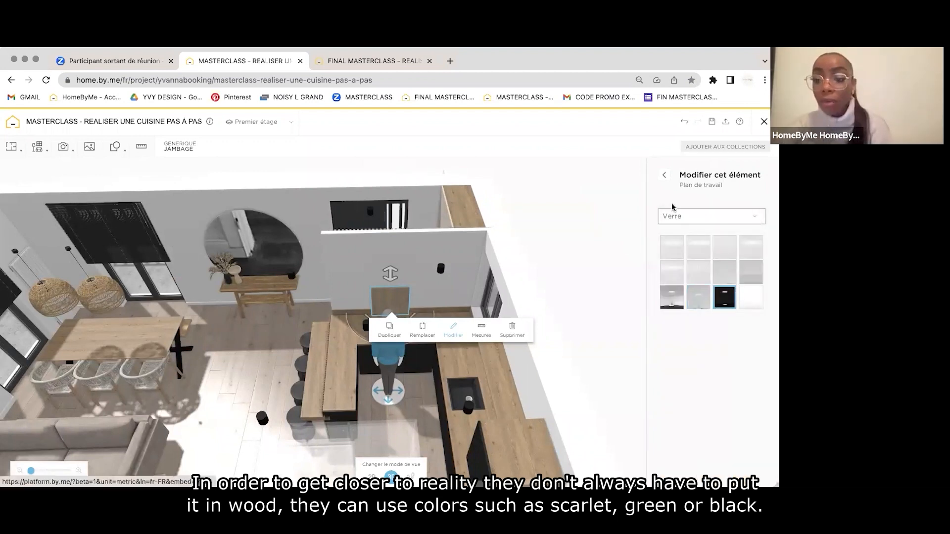
# Change the edge (Chant) of the board behind the hob to a Verre finish and finish editing it.
pyautogui.click(664, 176)
pyautogui.click(678, 359)
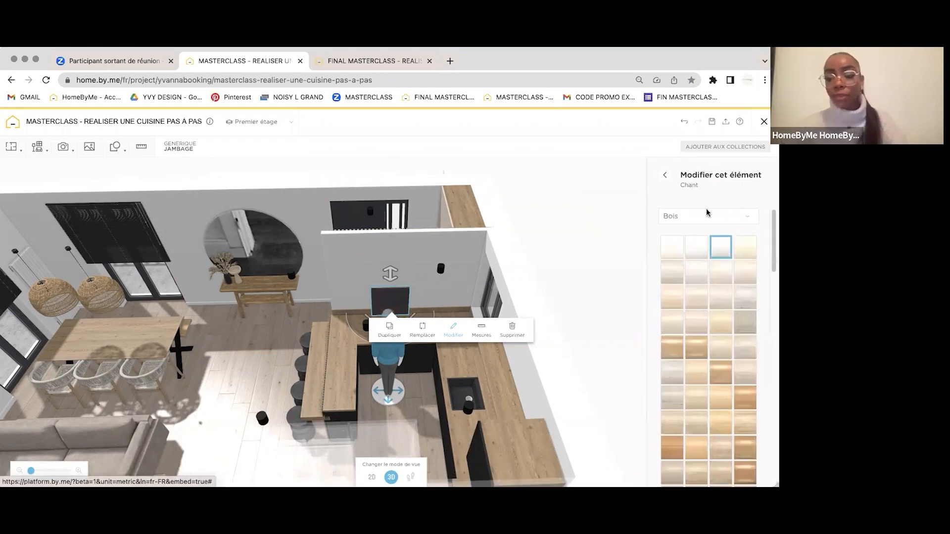
pyautogui.click(707, 215)
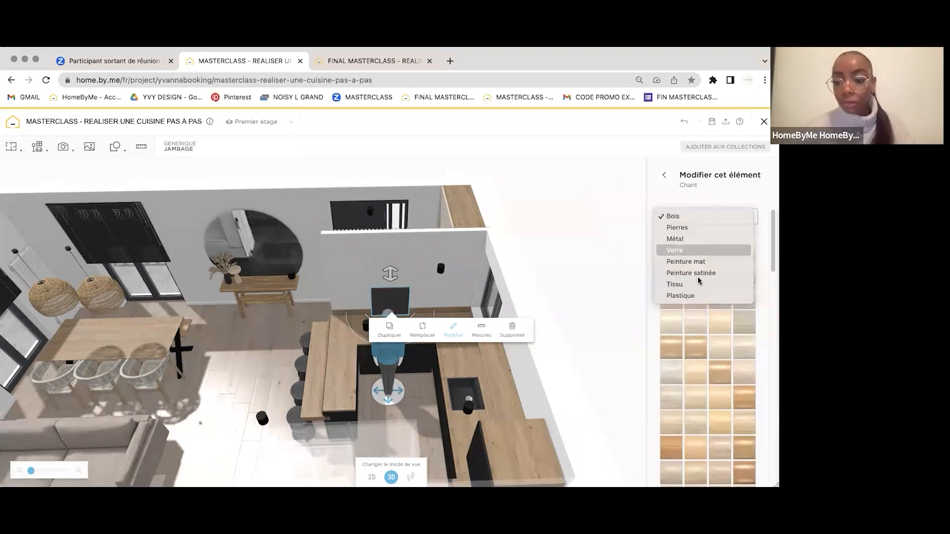
pyautogui.click(695, 250)
pyautogui.click(574, 248)
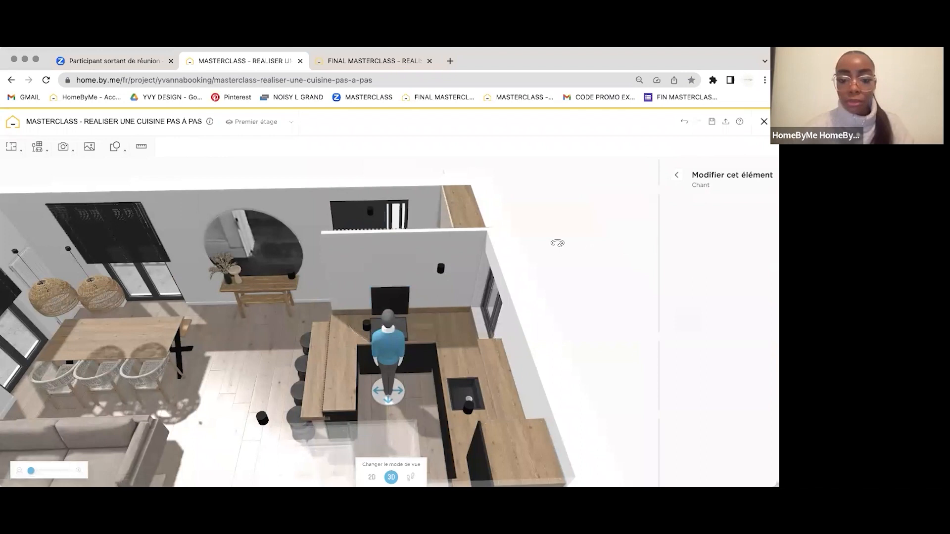
# Open the furniture catalogue and search for HOTTE.
pyautogui.moveTo(556, 244); pyautogui.dragTo(505, 272)
pyautogui.click(37, 147)
pyautogui.click(58, 187)
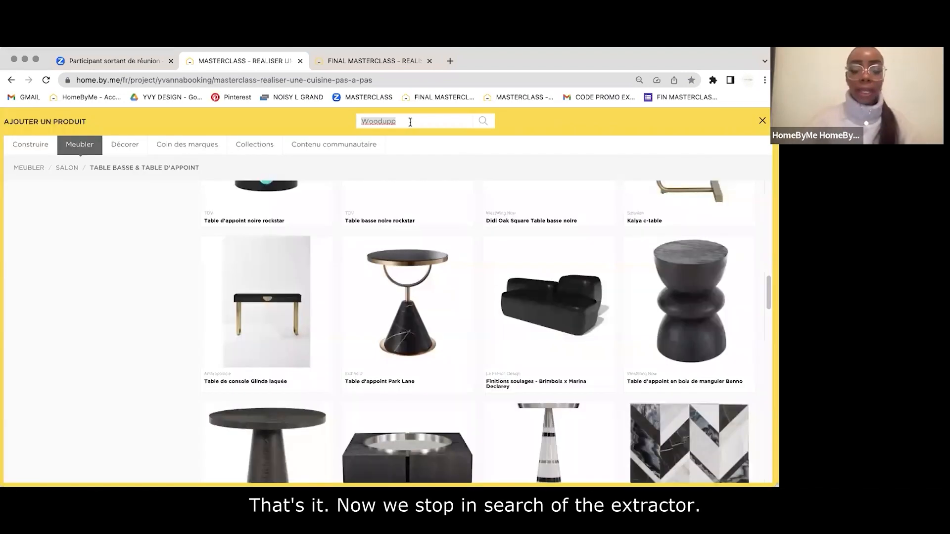
pyautogui.write('HOTTE')
pyautogui.click(410, 137)
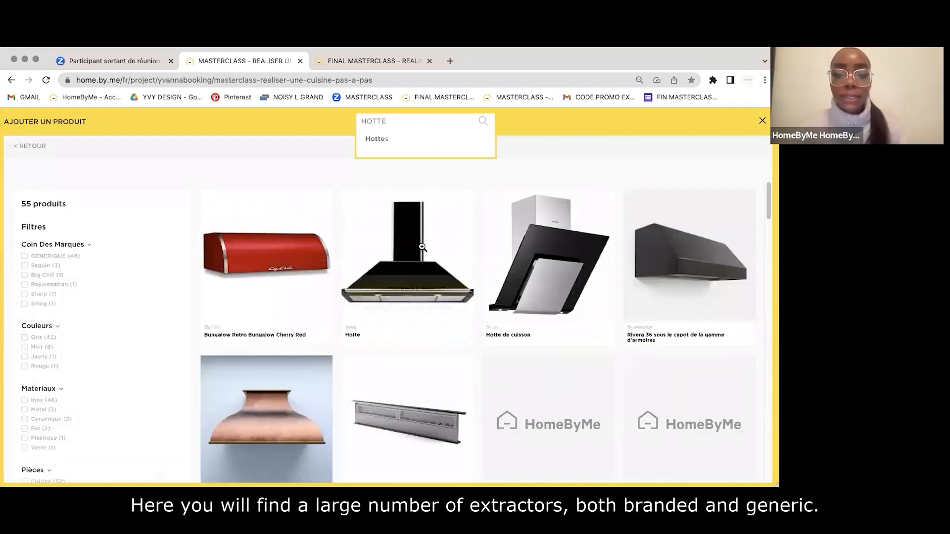
# Add the cylindrical stainless steel Hotte aspirante îlot to the project and place it above the hob.
pyautogui.moveTo(445, 309)
pyautogui.scroll(-1, 447, 310)
pyautogui.scroll(-10, 448, 310)
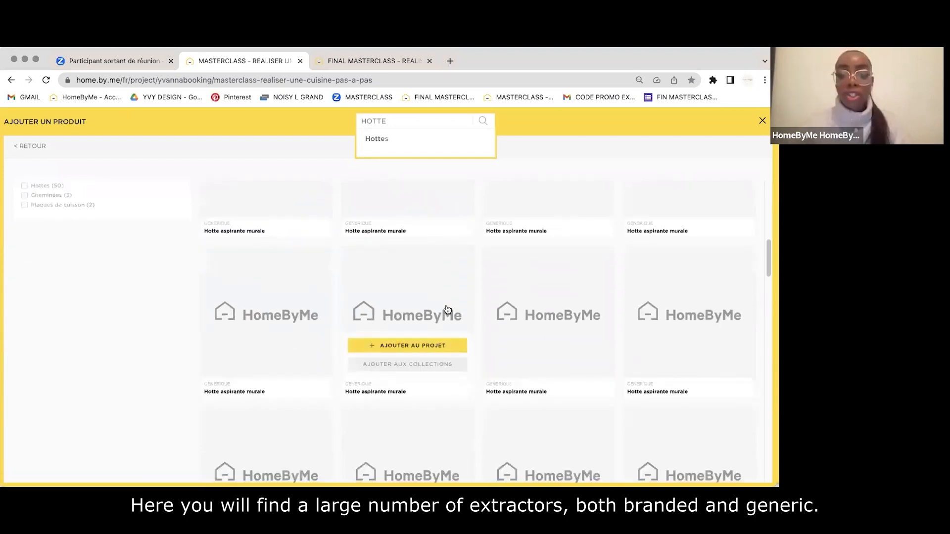
pyautogui.scroll(-8, 448, 309)
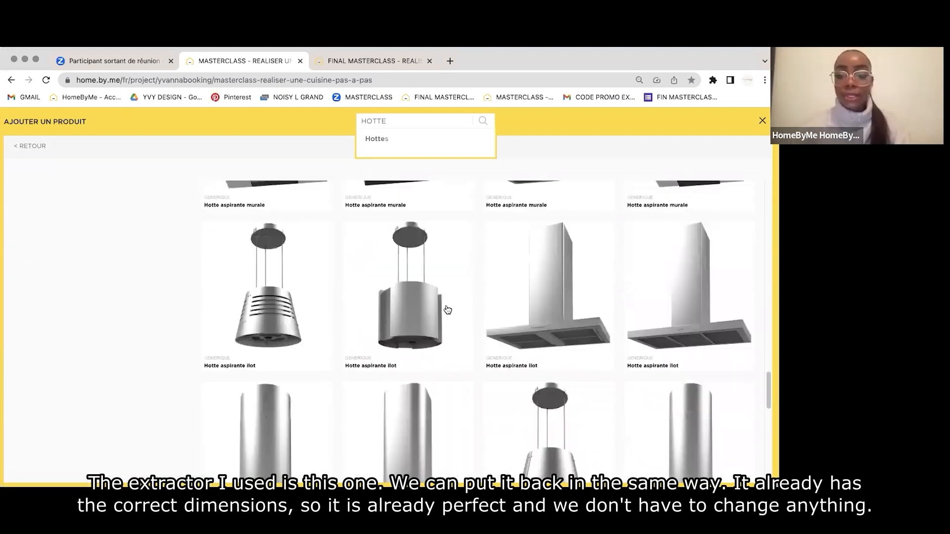
pyautogui.scroll(-5, 447, 310)
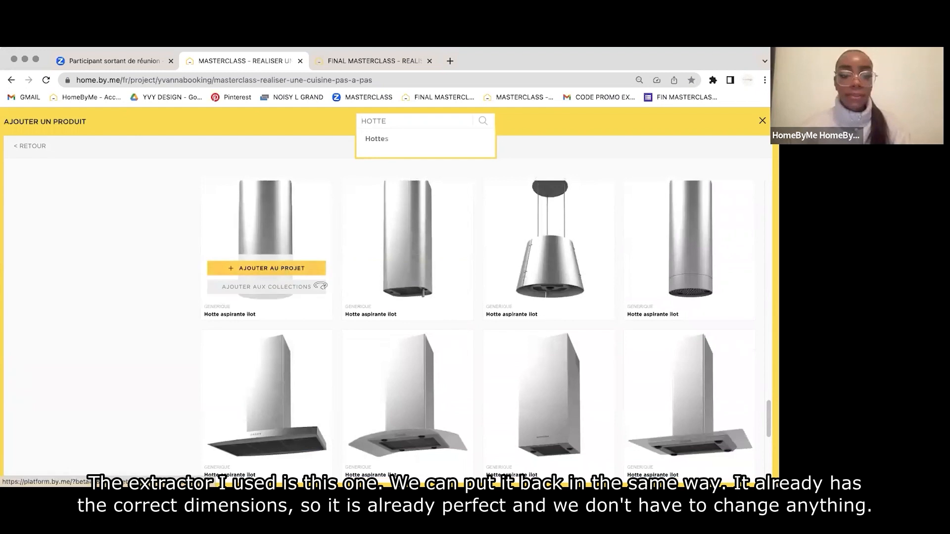
pyautogui.click(297, 269)
pyautogui.click(377, 297)
pyautogui.click(556, 231)
pyautogui.moveTo(583, 185); pyautogui.dragTo(380, 210)
# Search the catalogue for ROBINET and place the spring-spout faucet at the kitchen sink.
pyautogui.click(374, 61)
pyautogui.click(243, 61)
pyautogui.click(38, 147)
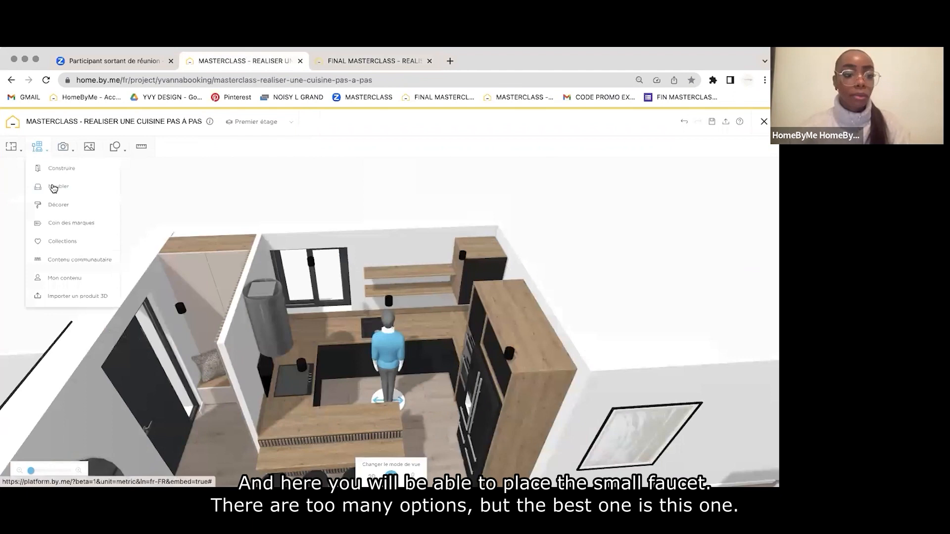
pyautogui.click(55, 187)
pyautogui.click(418, 121)
pyautogui.write('ROBINET')
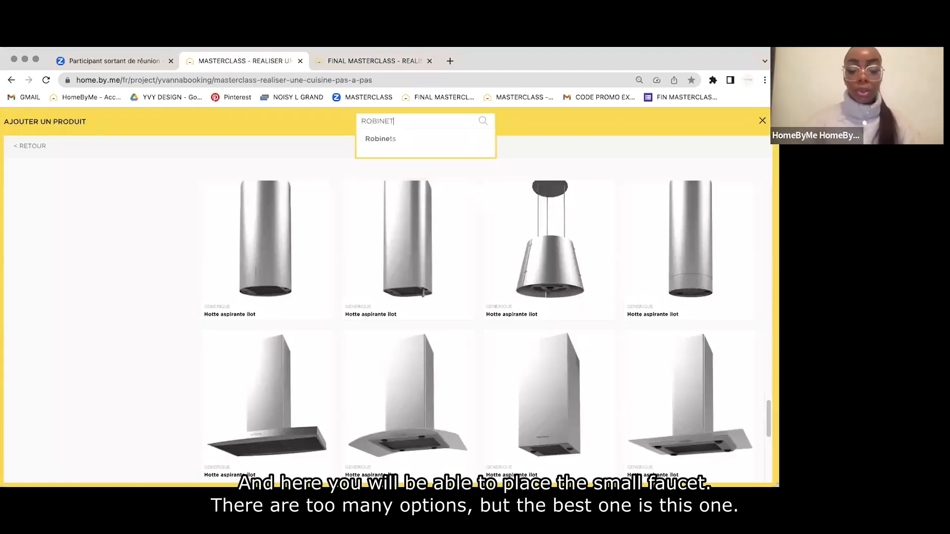
pyautogui.press('Return')
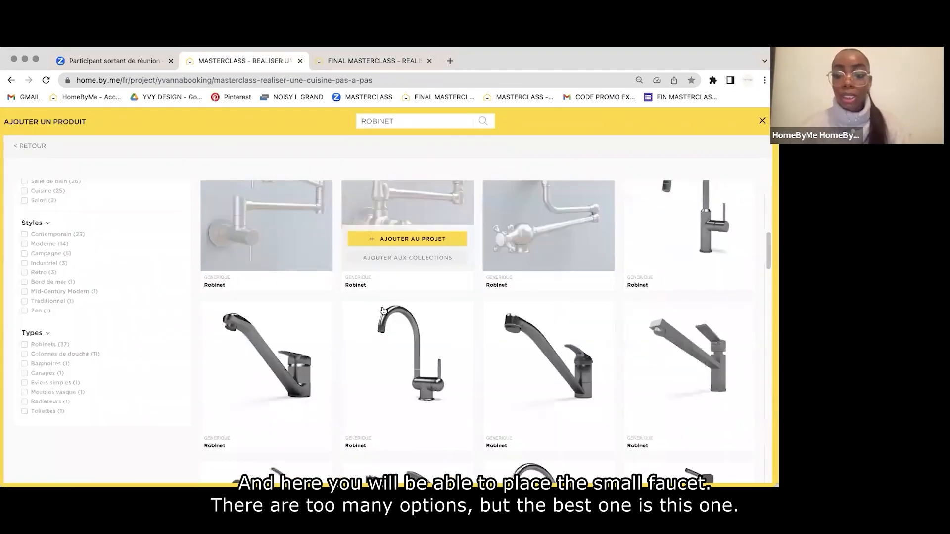
pyautogui.scroll(-12, 383, 310)
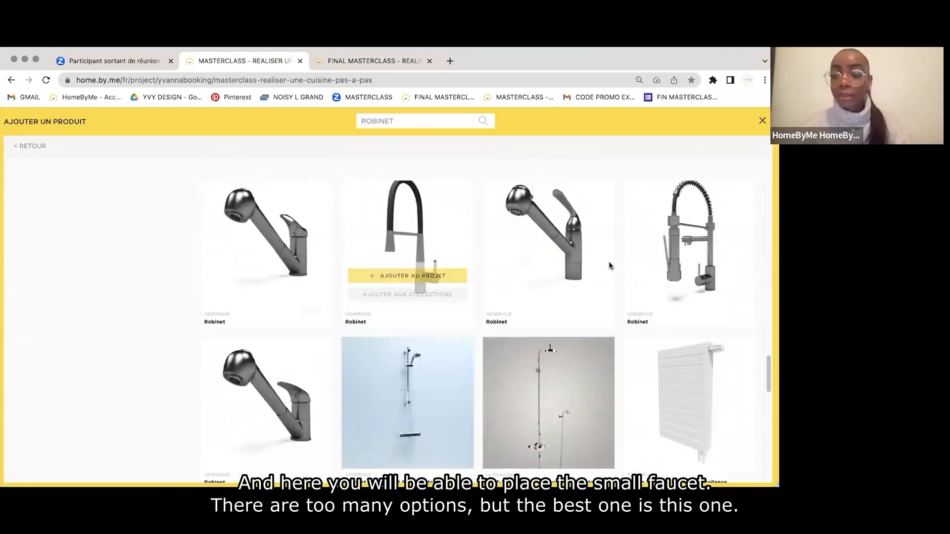
pyautogui.click(687, 275)
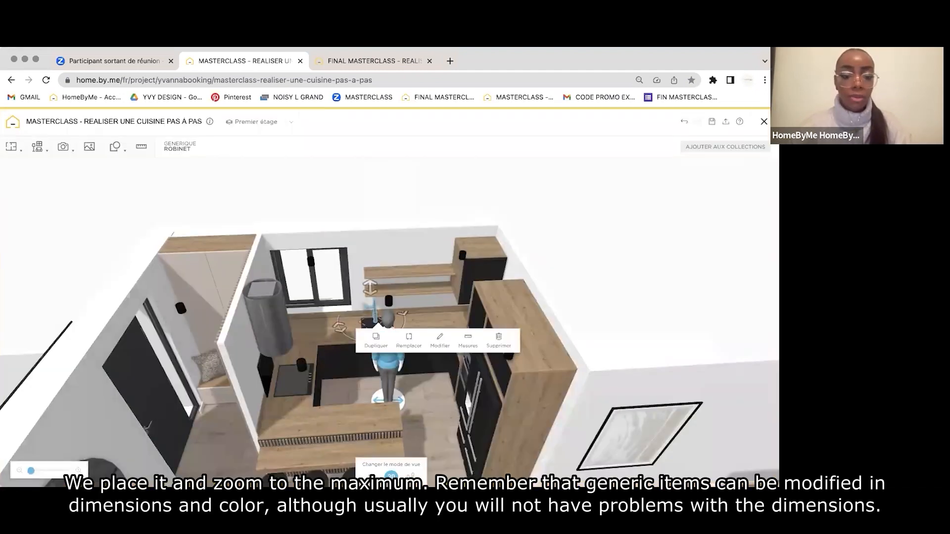
# Change the faucet's finish to black from the Peinture mat colours and finish editing it.
pyautogui.scroll(5, 192, 321)
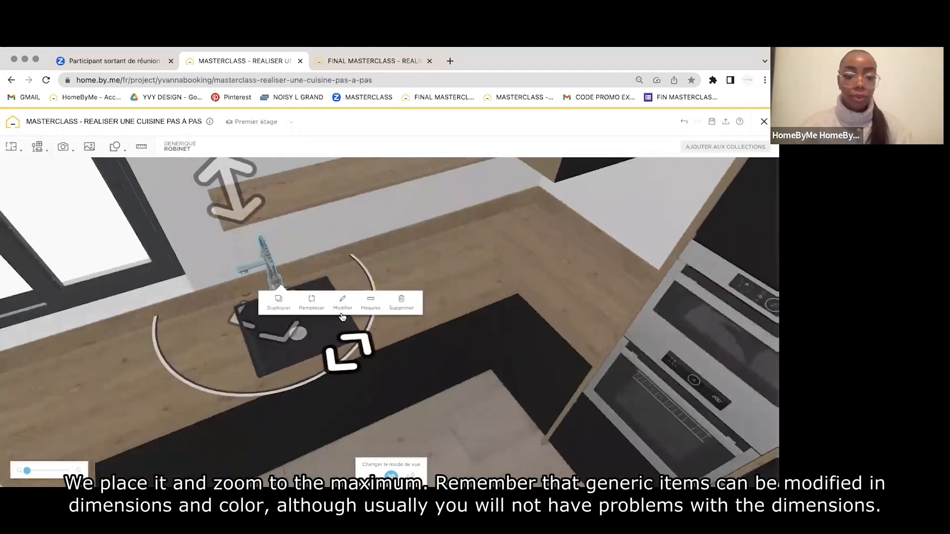
pyautogui.click(343, 301)
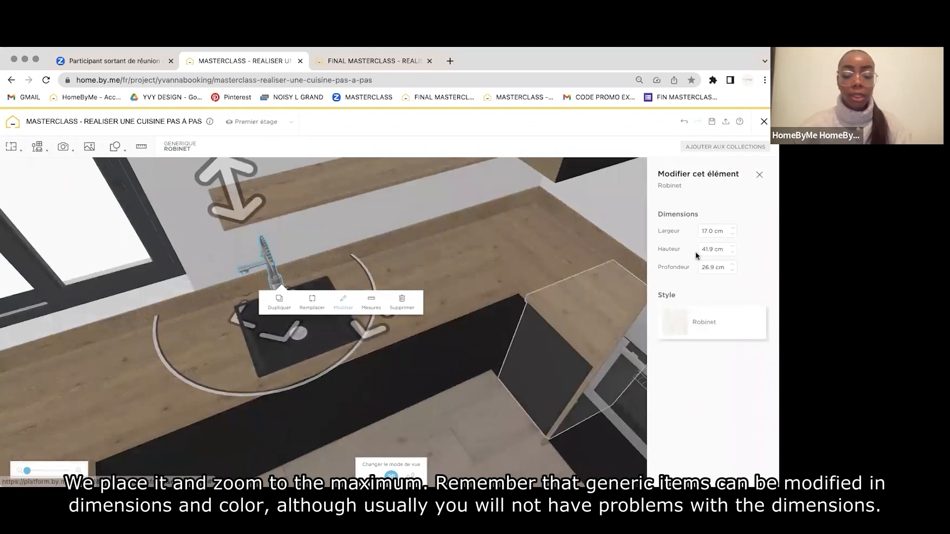
pyautogui.click(672, 338)
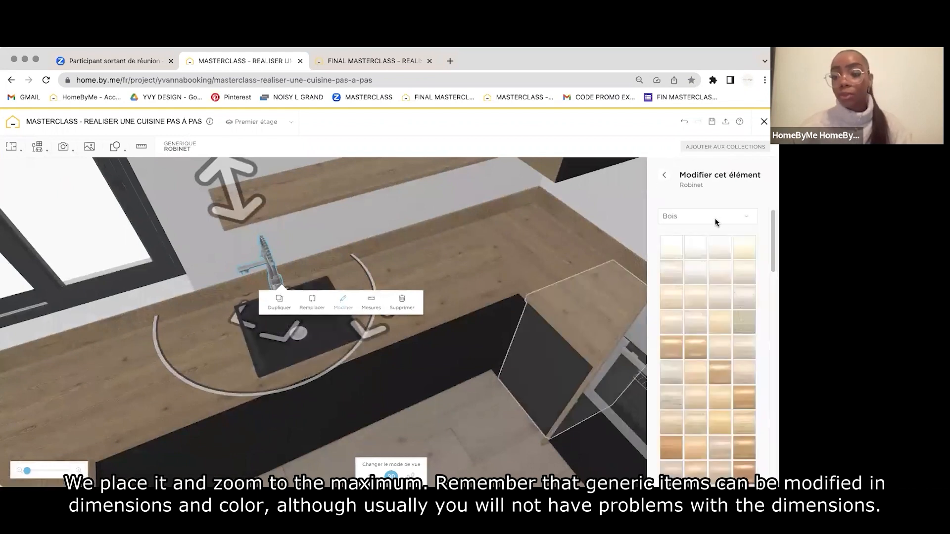
pyautogui.click(715, 220)
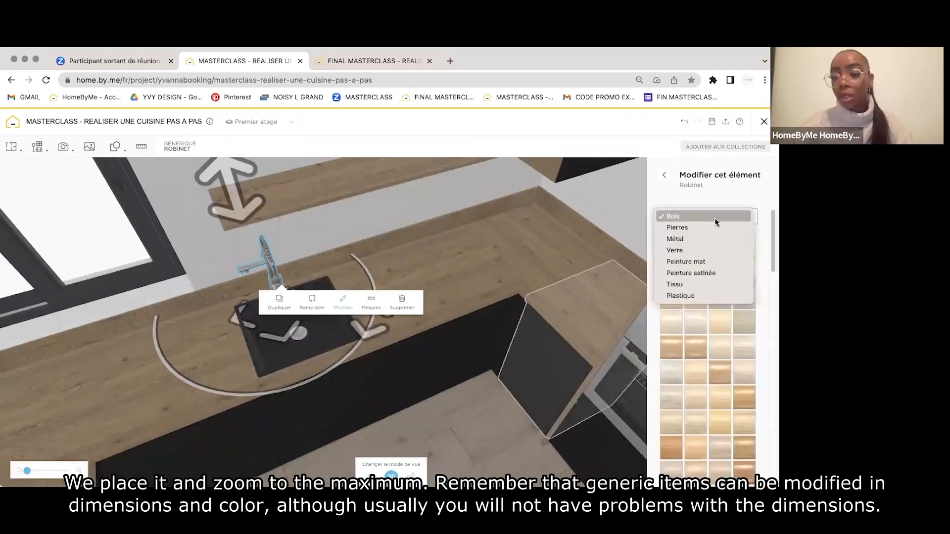
pyautogui.click(700, 262)
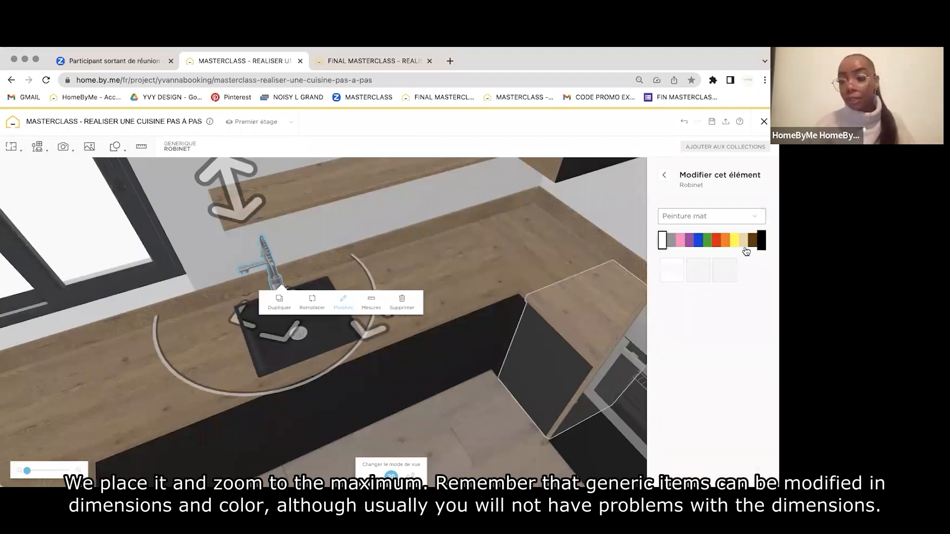
pyautogui.click(761, 240)
pyautogui.click(442, 191)
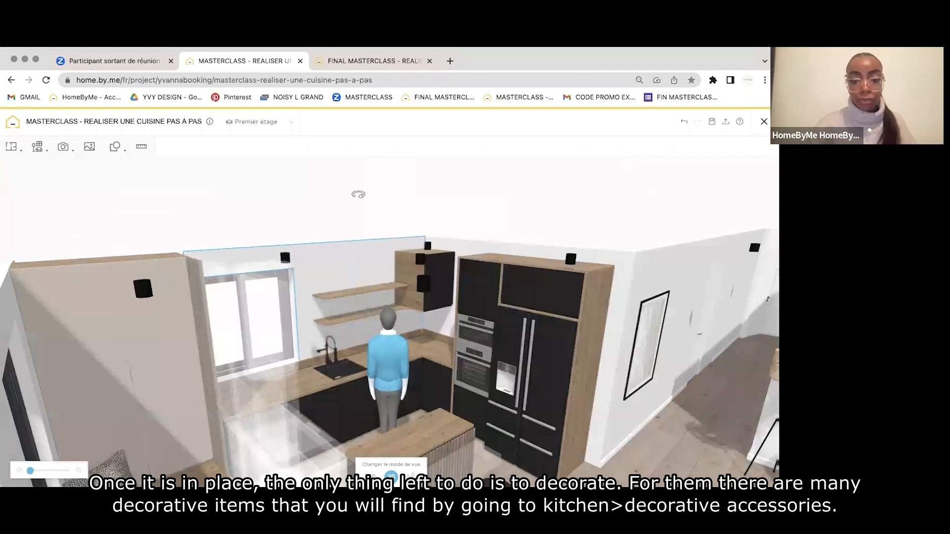
# Check the shelf jars in the reference project, and open the kitchen's Accessoires de décoration category in the working project's catalogue.
pyautogui.moveTo(358, 195); pyautogui.dragTo(402, 192)
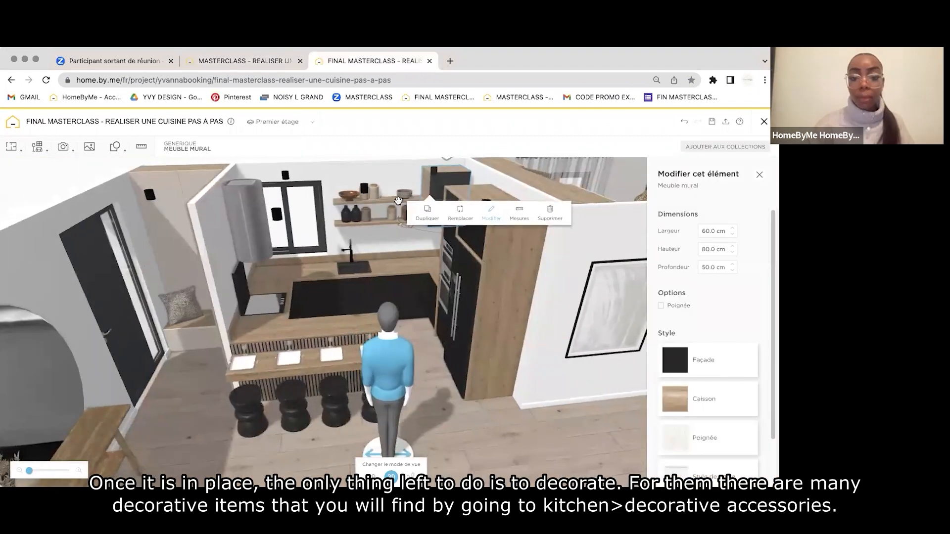
pyautogui.click(353, 197)
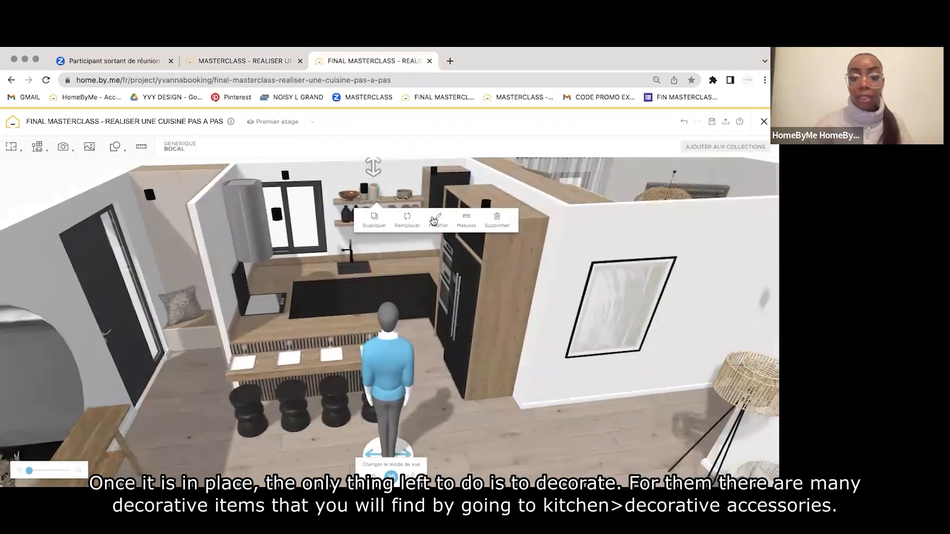
pyautogui.click(242, 61)
pyautogui.click(37, 146)
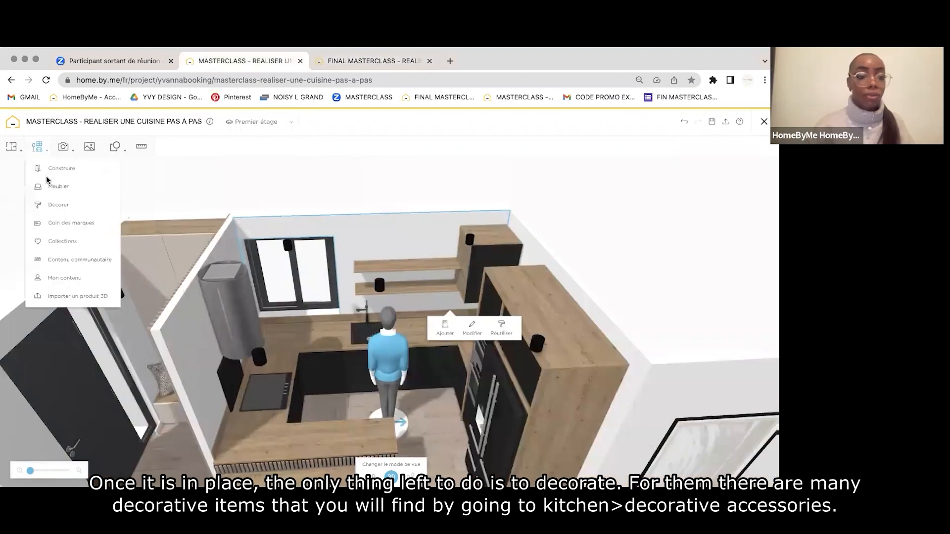
pyautogui.click(49, 189)
pyautogui.click(28, 168)
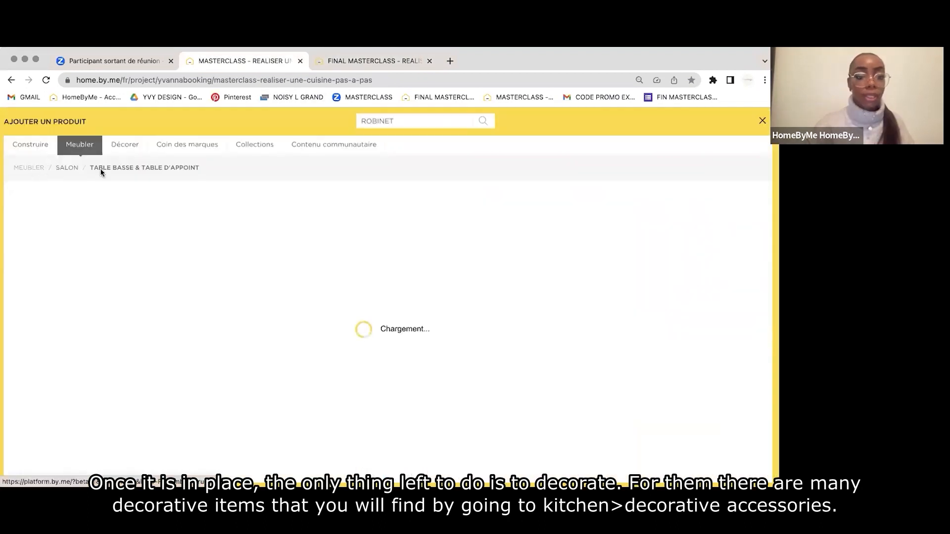
pyautogui.click(423, 286)
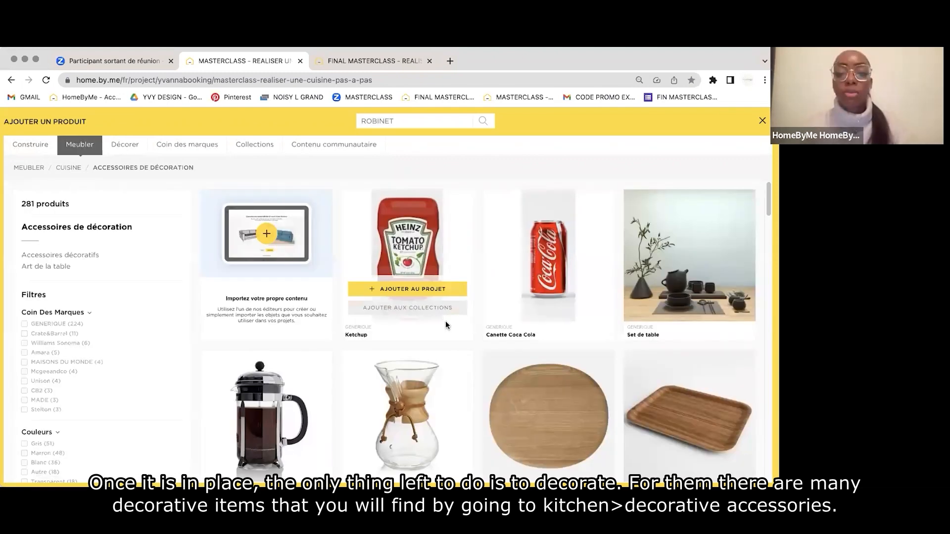
# Browse further into the decorative accessories and place a brown bowl and the black Bocal jar on the lower wall shelf.
pyautogui.scroll(-2, 446, 324)
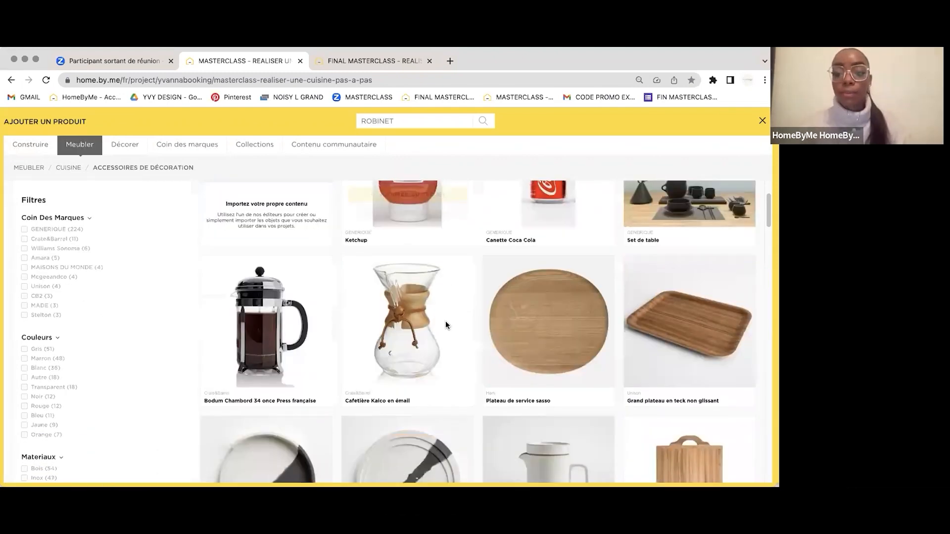
pyautogui.scroll(-15, 445, 325)
pyautogui.scroll(-15, 446, 324)
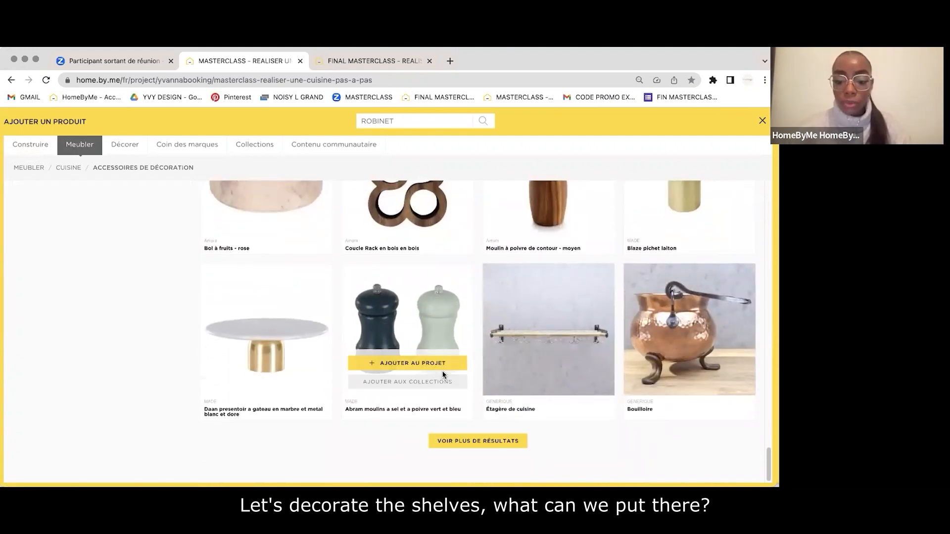
pyautogui.click(469, 441)
pyautogui.scroll(-8, 436, 346)
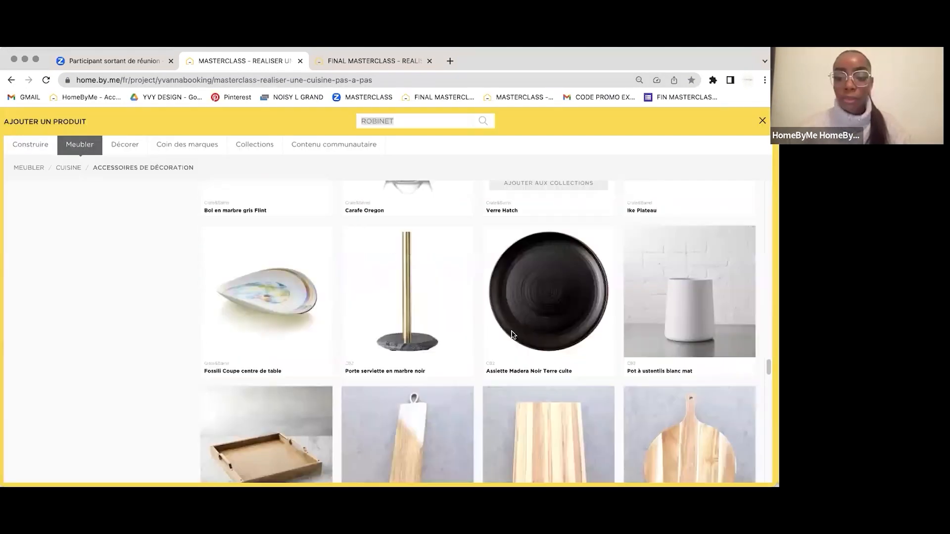
pyautogui.scroll(-10, 512, 336)
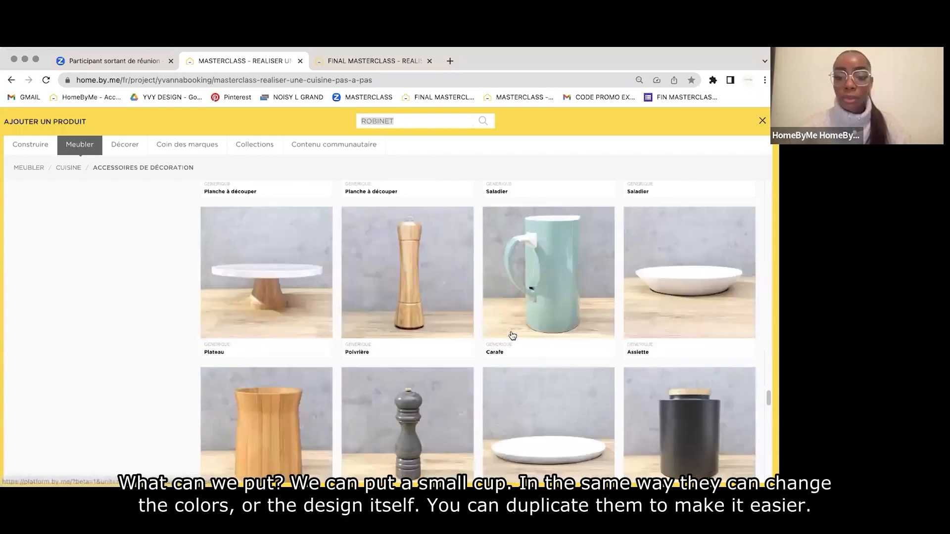
pyautogui.scroll(-3, 512, 336)
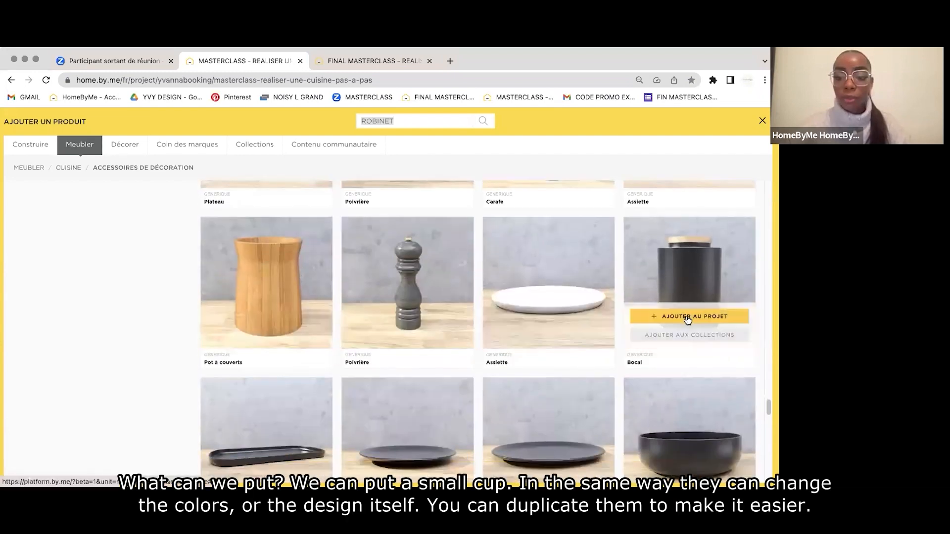
pyautogui.click(691, 321)
pyautogui.click(402, 285)
# View the material options for the jar's body and duplicate the jar on the lower shelf.
pyautogui.click(457, 312)
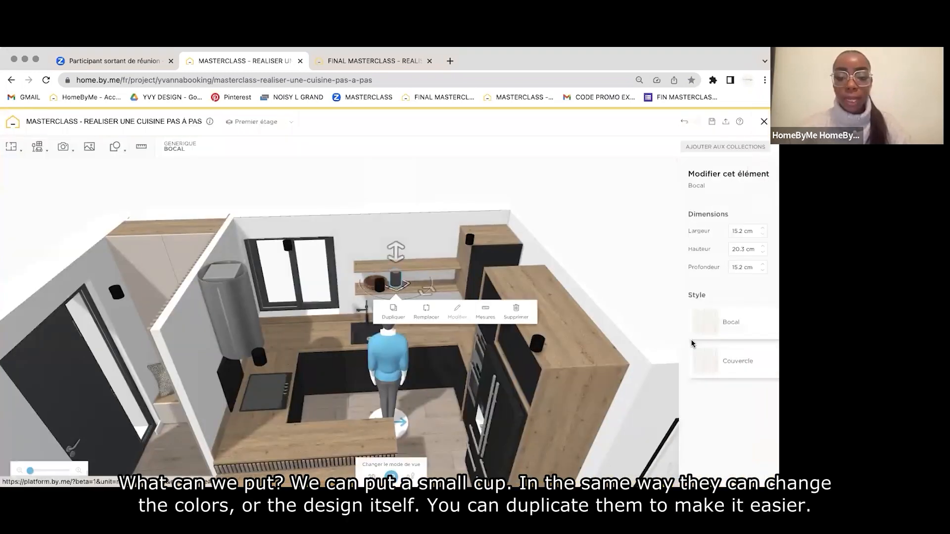
pyautogui.click(676, 328)
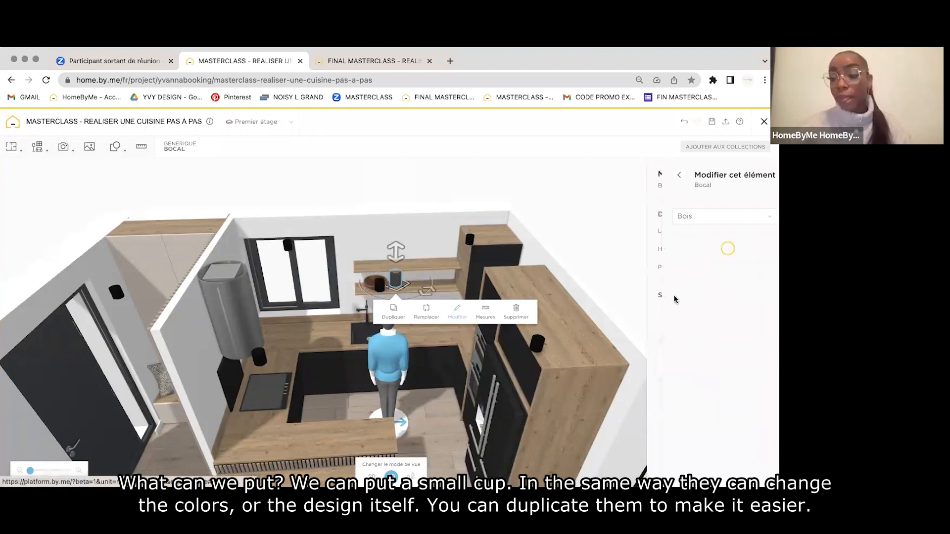
pyautogui.click(394, 312)
# Review the shelf decoration and the bar place settings in the reference project, and return to the working project.
pyautogui.click(374, 61)
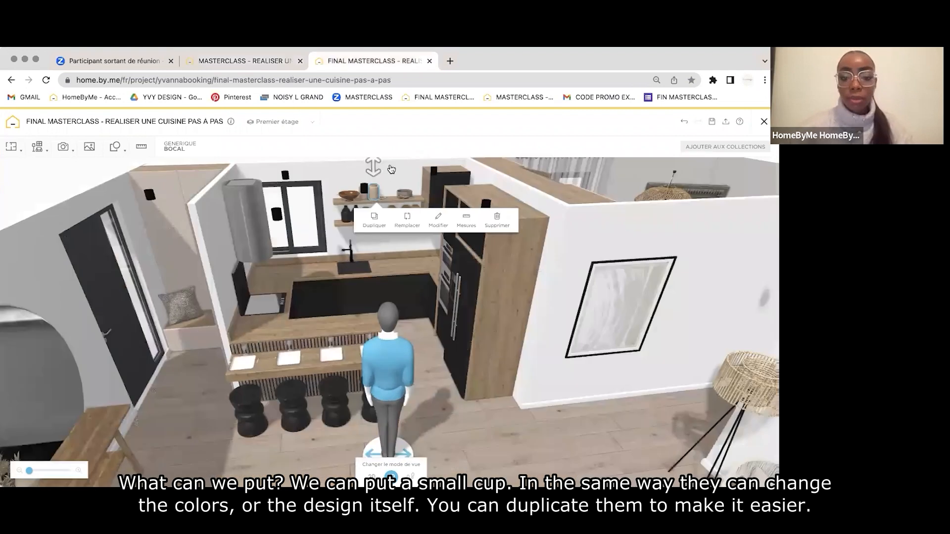
pyautogui.moveTo(417, 163); pyautogui.dragTo(383, 342)
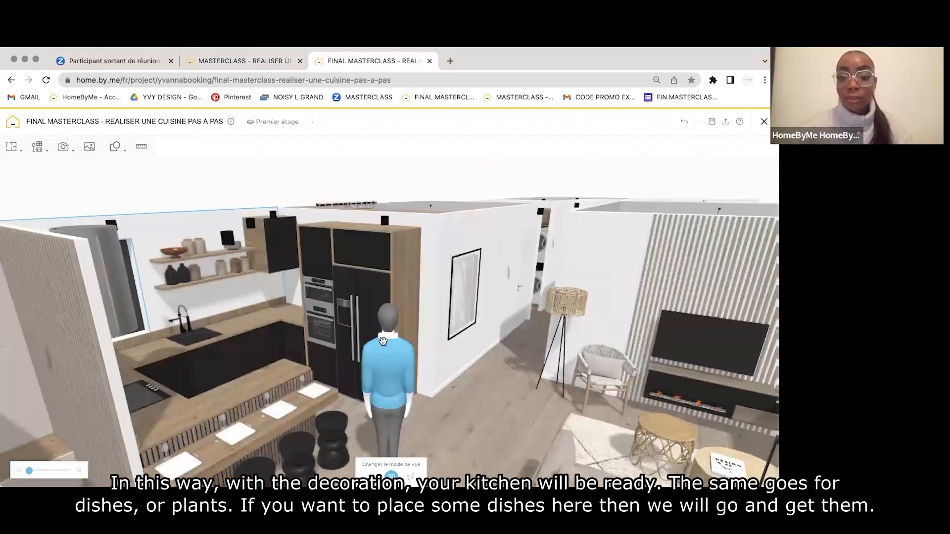
pyautogui.moveTo(340, 292); pyautogui.dragTo(262, 422)
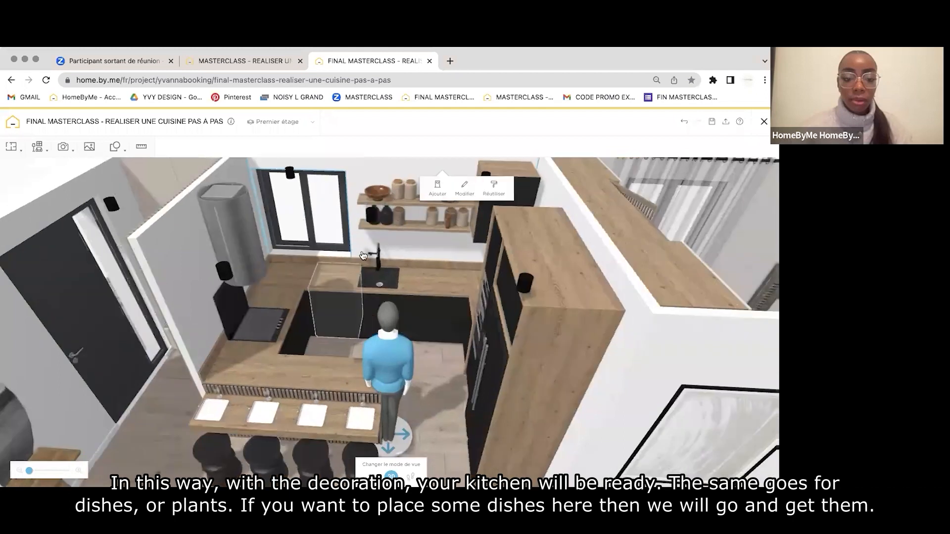
pyautogui.click(245, 60)
# Return to the working project, bring the bar into view and search the product catalogue for ASSIETTE.
pyautogui.scroll(-3, 424, 227)
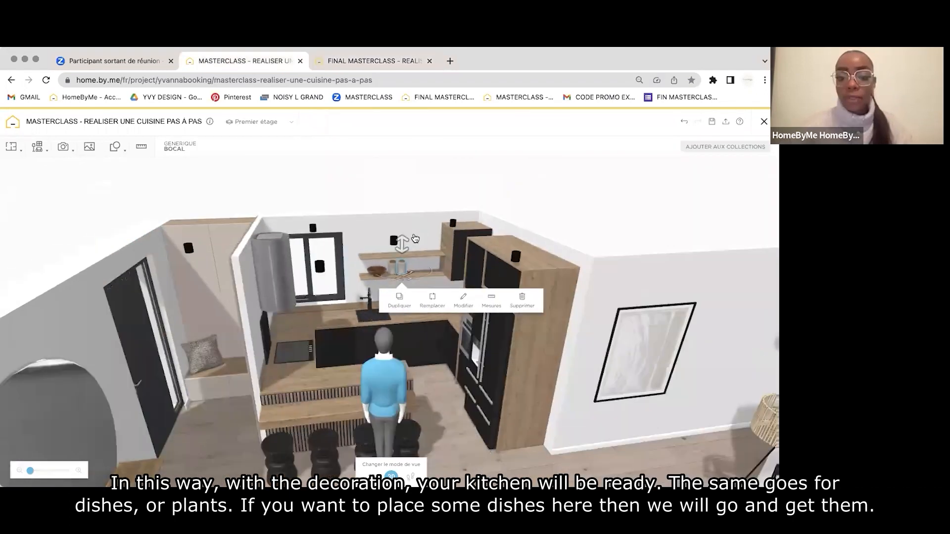
pyautogui.scroll(-2, 415, 242)
pyautogui.moveTo(388, 354); pyautogui.dragTo(354, 313)
pyautogui.scroll(-2, 354, 313)
pyautogui.click(38, 150)
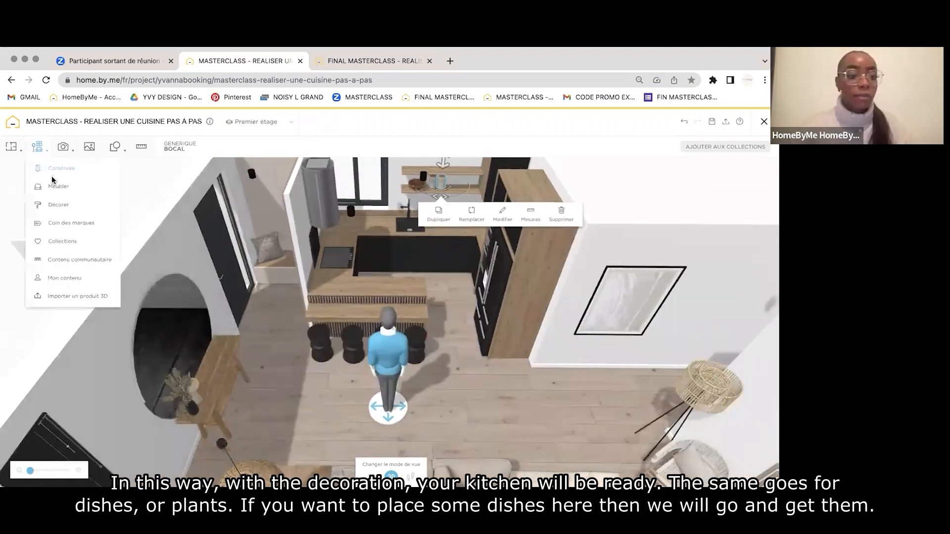
pyautogui.click(52, 178)
pyautogui.write('ASSIETTE')
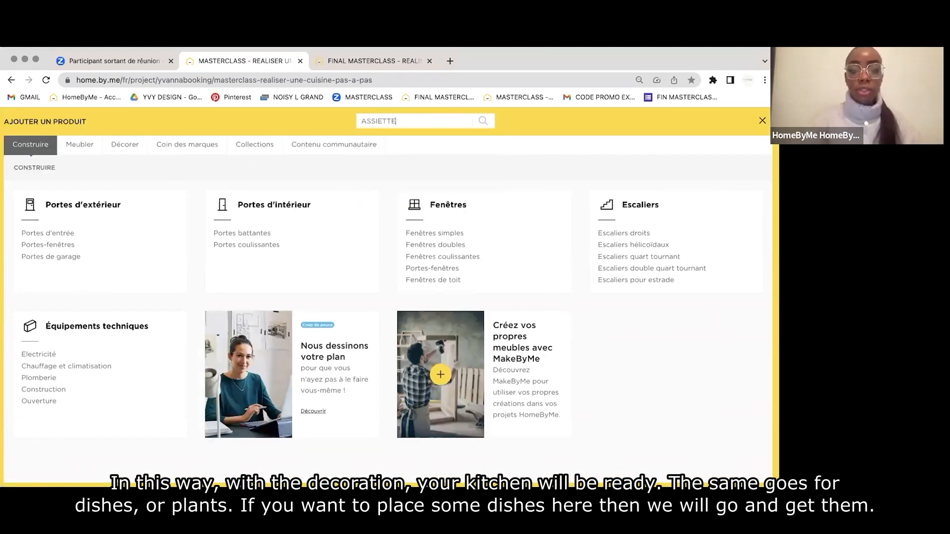
pyautogui.press('Return')
# Place the Assiette et couverts setting on the lower bar worktop in front of the first stool.
pyautogui.scroll(-5, 554, 210)
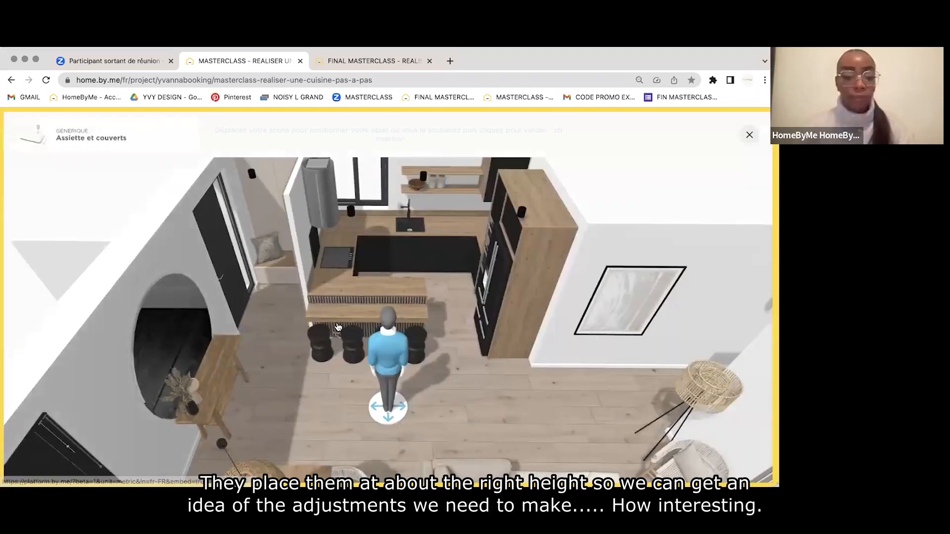
pyautogui.click(328, 322)
pyautogui.moveTo(335, 300); pyautogui.dragTo(324, 312)
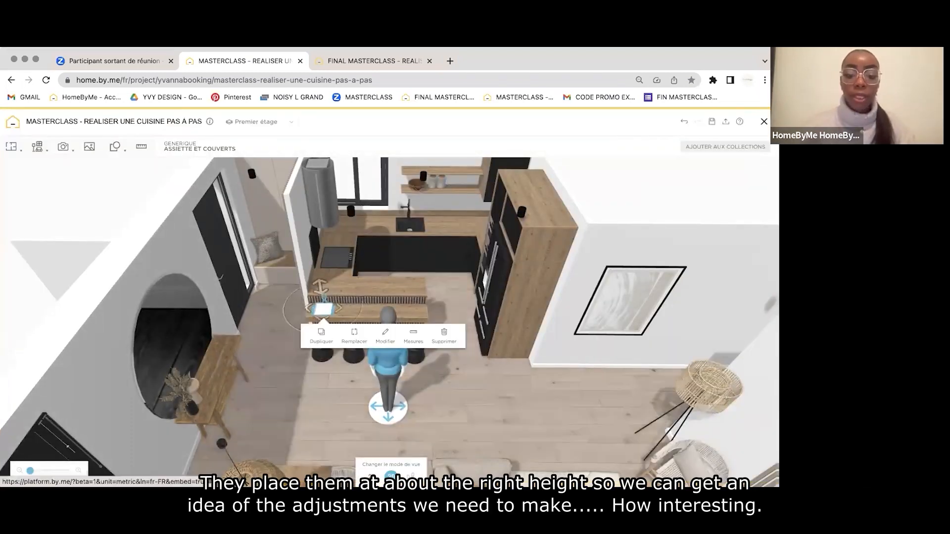
# In the 2D view, line up the place setting with the first stool and shift the bar worktop towards the stools.
pyautogui.click(366, 466)
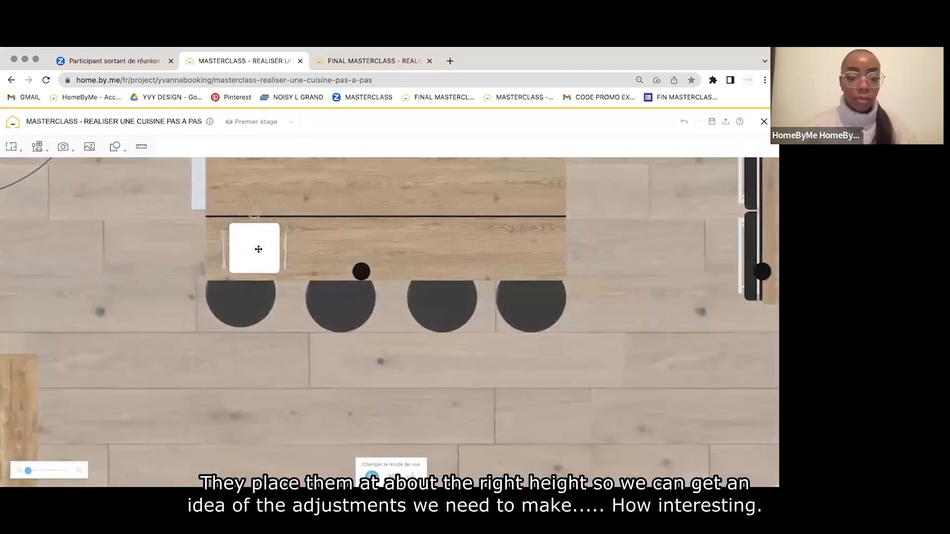
pyautogui.click(255, 251)
pyautogui.click(396, 233)
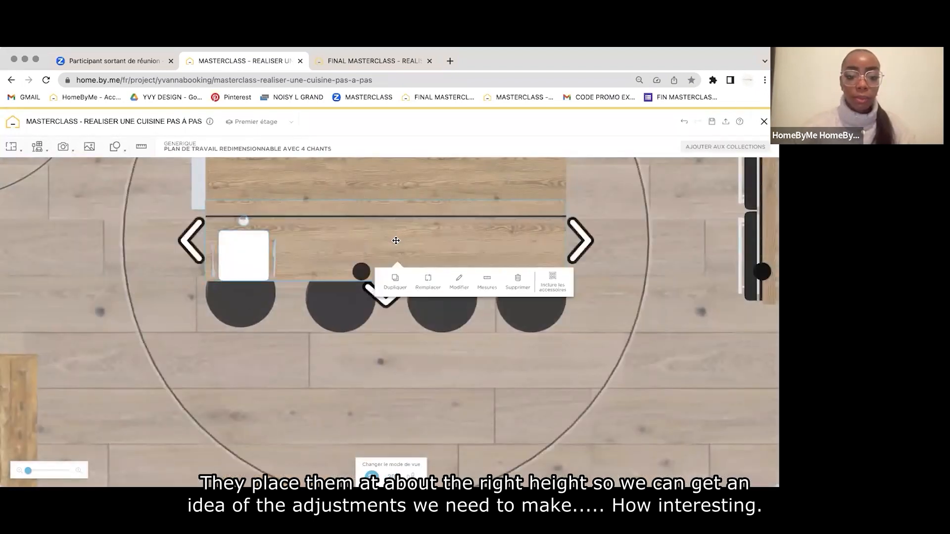
# Duplicate the place setting along the bar so that each of the other three stools has one.
pyautogui.click(252, 255)
pyautogui.click(241, 292)
pyautogui.click(341, 291)
pyautogui.click(436, 291)
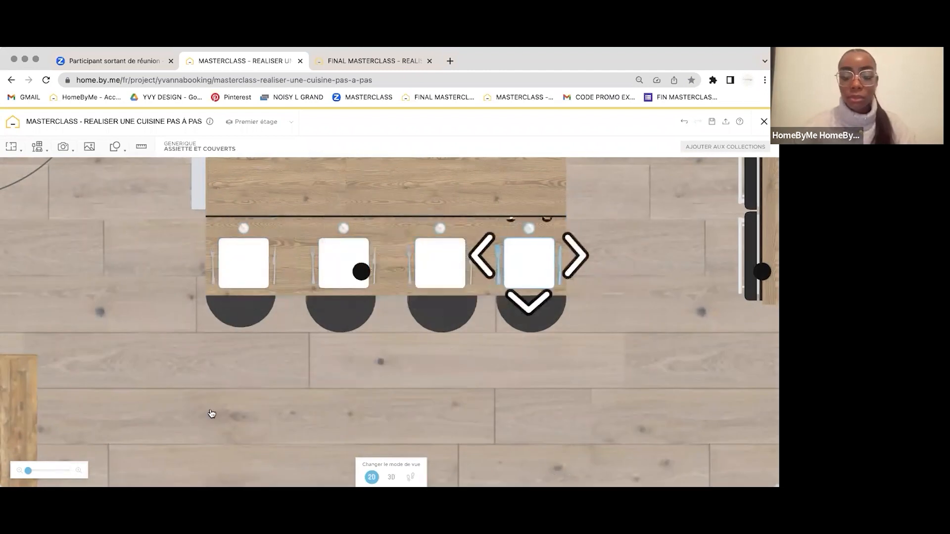
# Review the kitchen units, worktops and bar place settings from several angles in the 3D view.
pyautogui.click(391, 477)
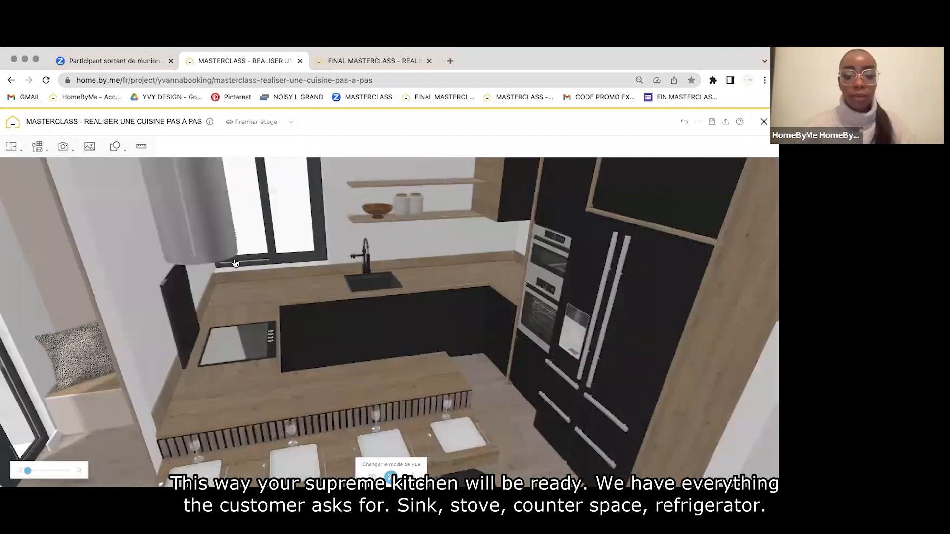
pyautogui.moveTo(235, 263); pyautogui.dragTo(200, 288)
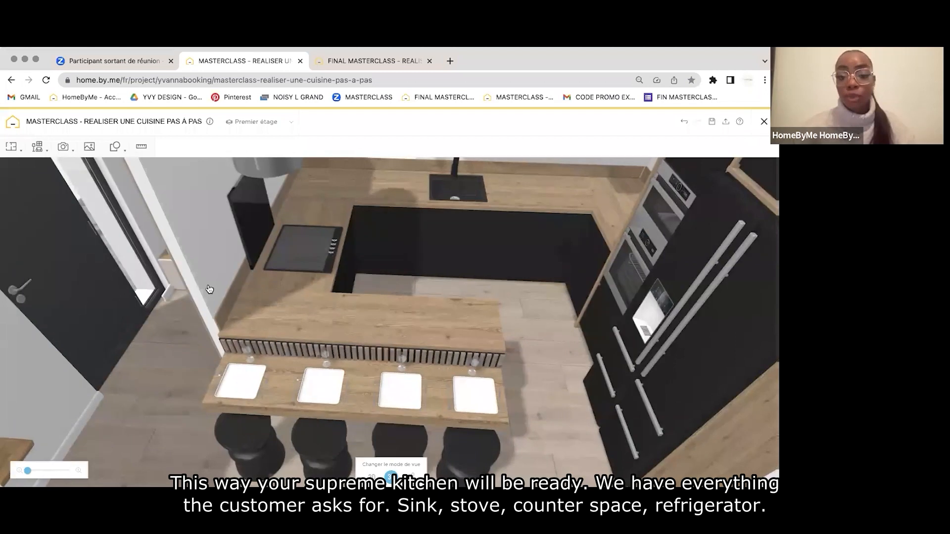
pyautogui.moveTo(208, 290); pyautogui.dragTo(406, 316)
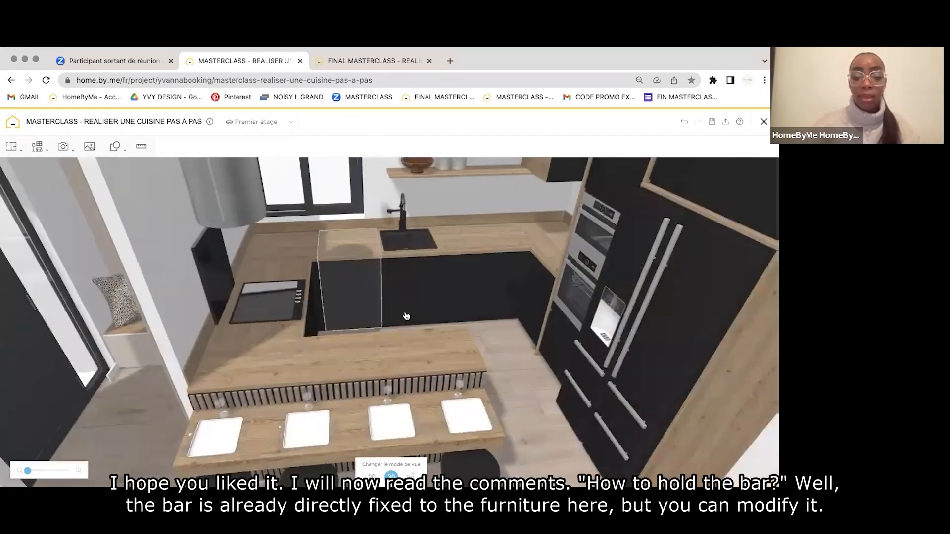
pyautogui.moveTo(355, 341); pyautogui.dragTo(265, 384)
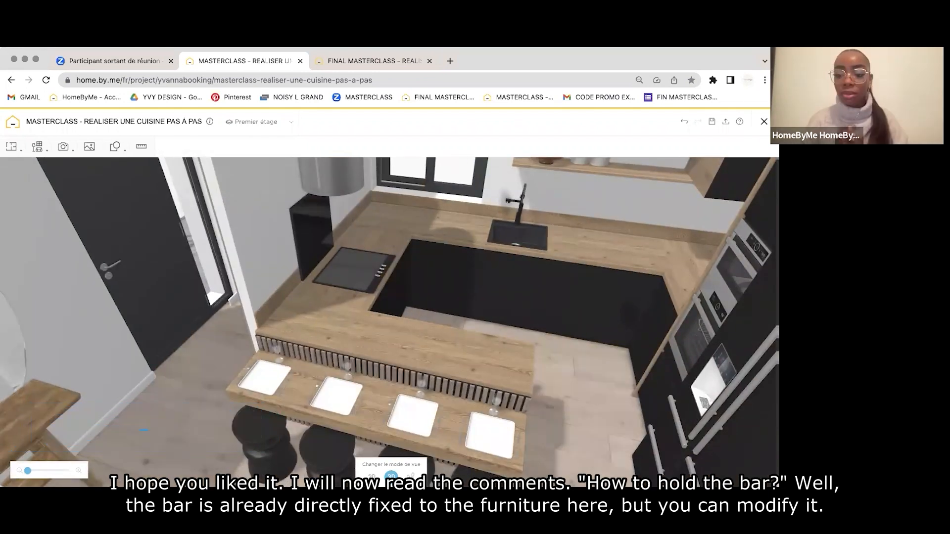
pyautogui.scroll(-5, 388, 381)
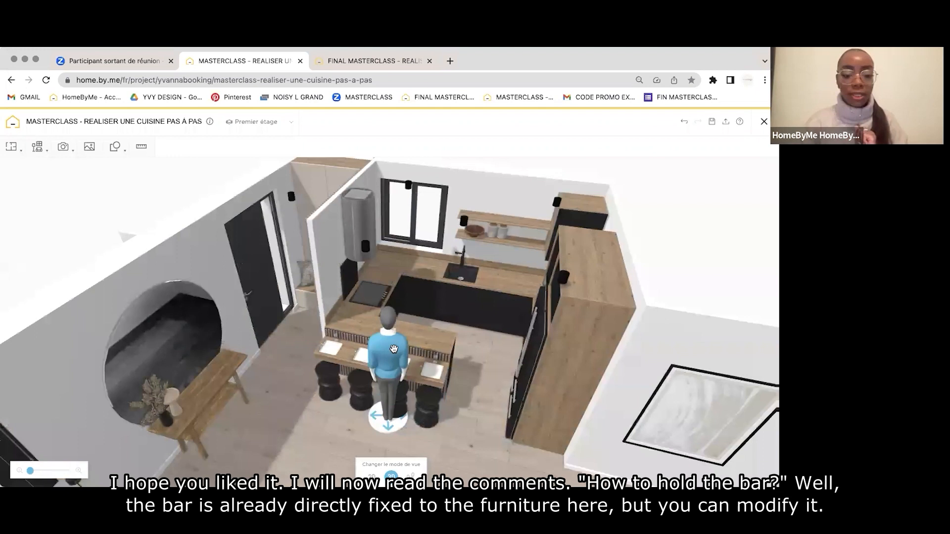
# Inspect the dining table and the resizable worktop used for the TV unit in the living area.
pyautogui.moveTo(303, 424); pyautogui.dragTo(696, 343)
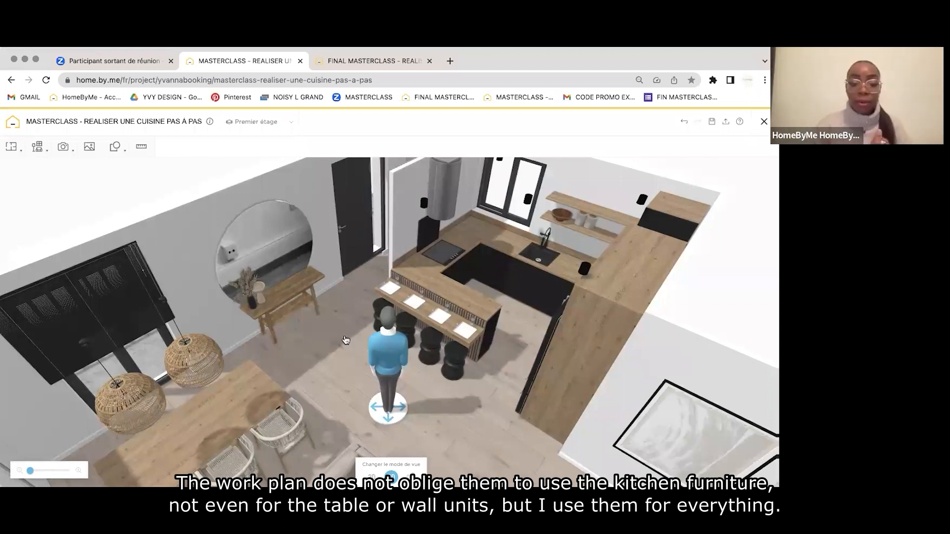
pyautogui.moveTo(279, 315); pyautogui.dragTo(366, 277)
pyautogui.click(275, 311)
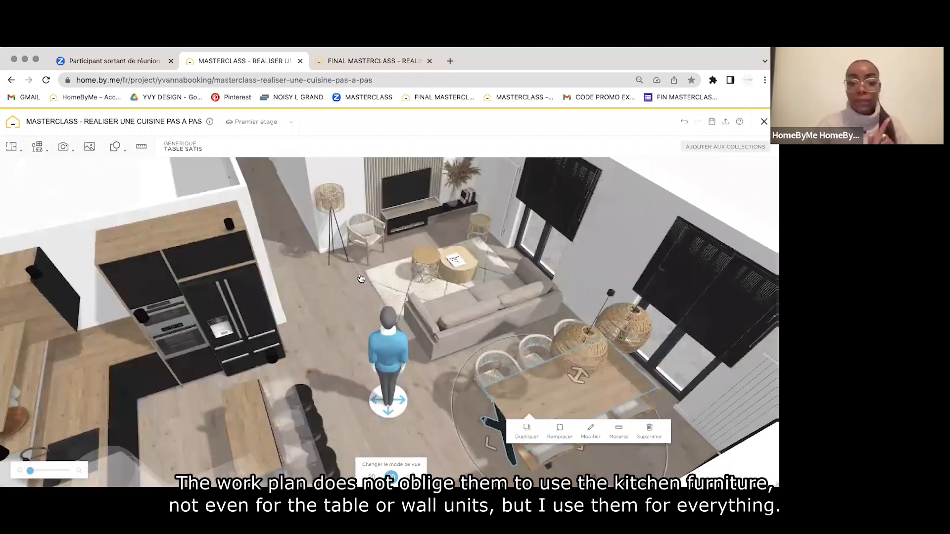
pyautogui.click(412, 205)
pyautogui.moveTo(353, 200); pyautogui.dragTo(276, 219)
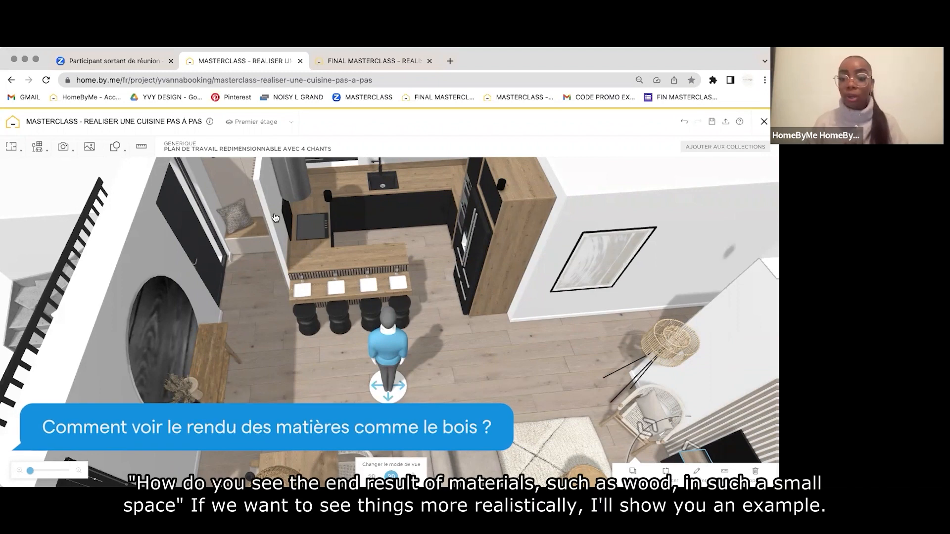
# Start a realistic image and frame the whole kitchen with the bar and its four stools.
pyautogui.moveTo(275, 220); pyautogui.dragTo(216, 285)
pyautogui.moveTo(63, 147)
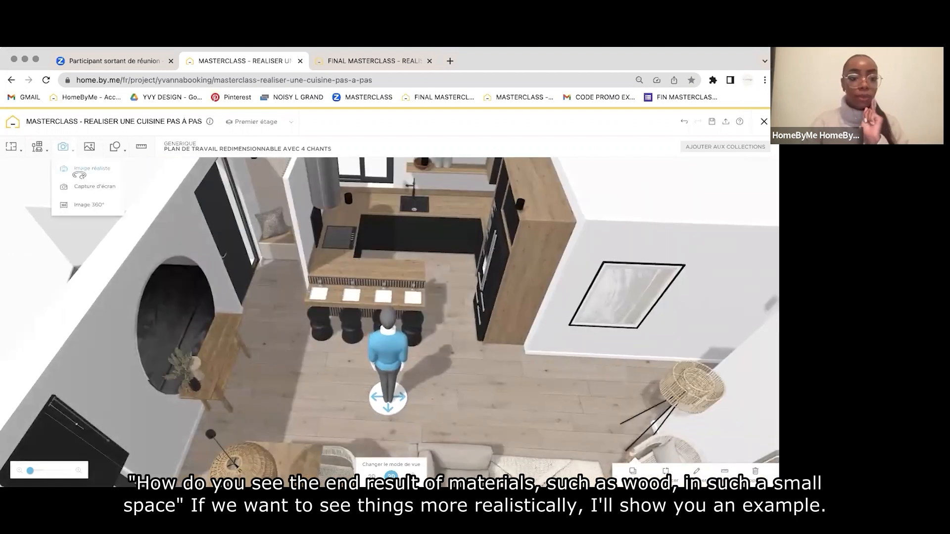
pyautogui.click(78, 174)
pyautogui.scroll(-5, 467, 358)
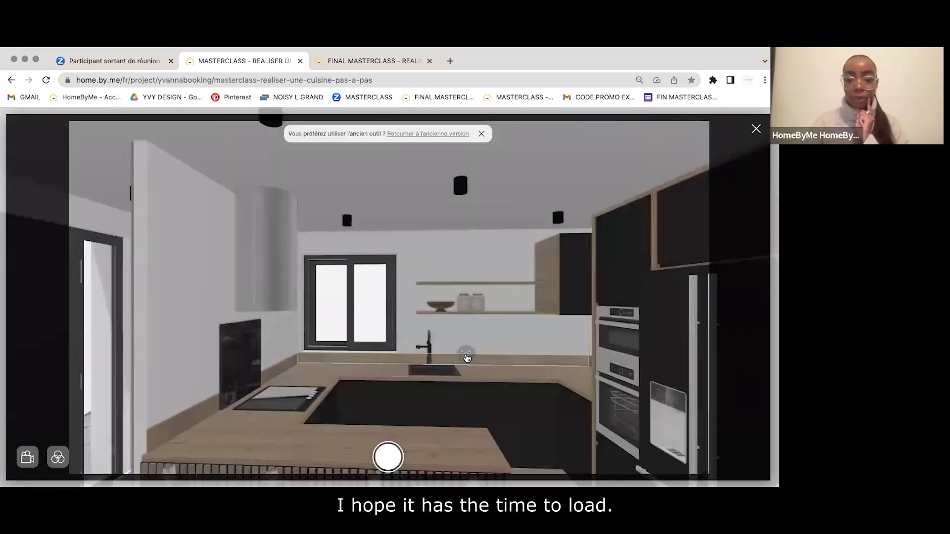
pyautogui.scroll(5, 471, 356)
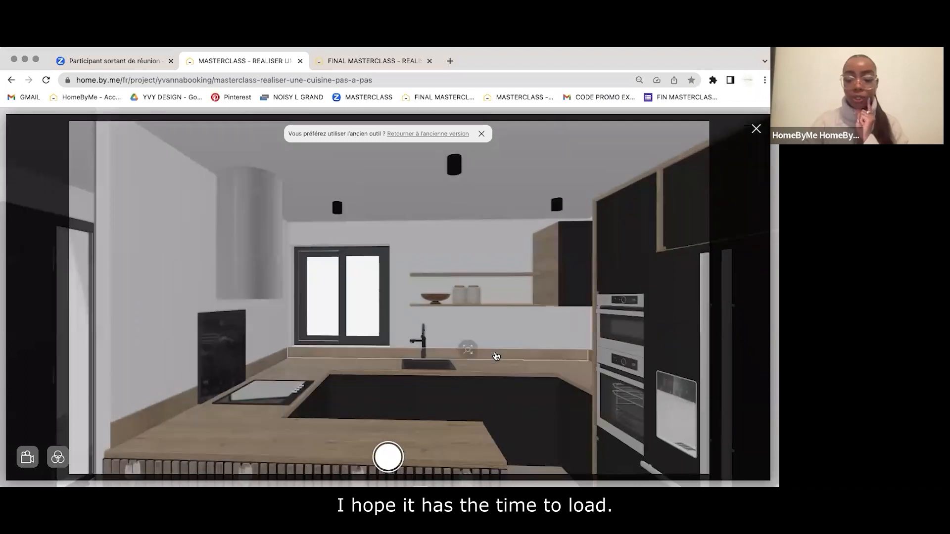
pyautogui.scroll(-5, 496, 356)
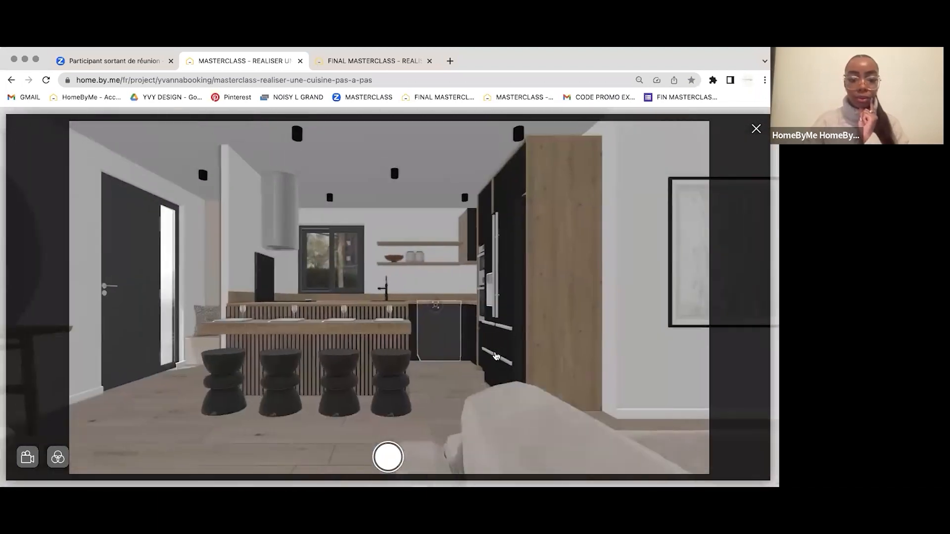
# Customise the image's ambiance by turning on all the artificial lights.
pyautogui.click(58, 457)
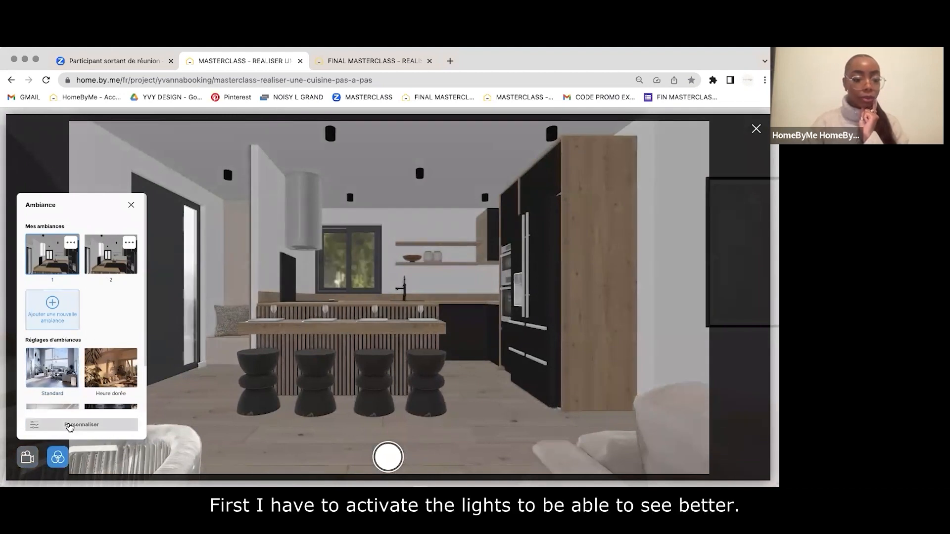
pyautogui.click(70, 425)
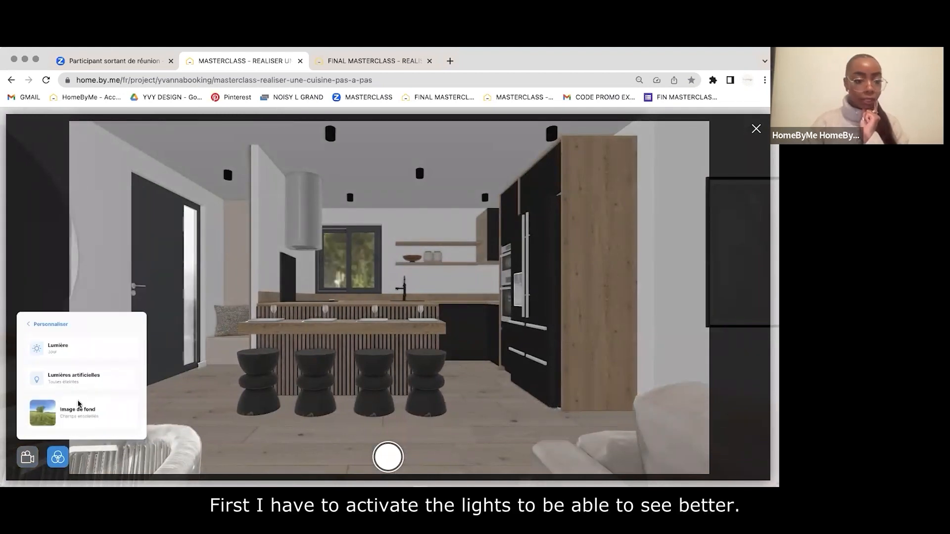
pyautogui.click(60, 380)
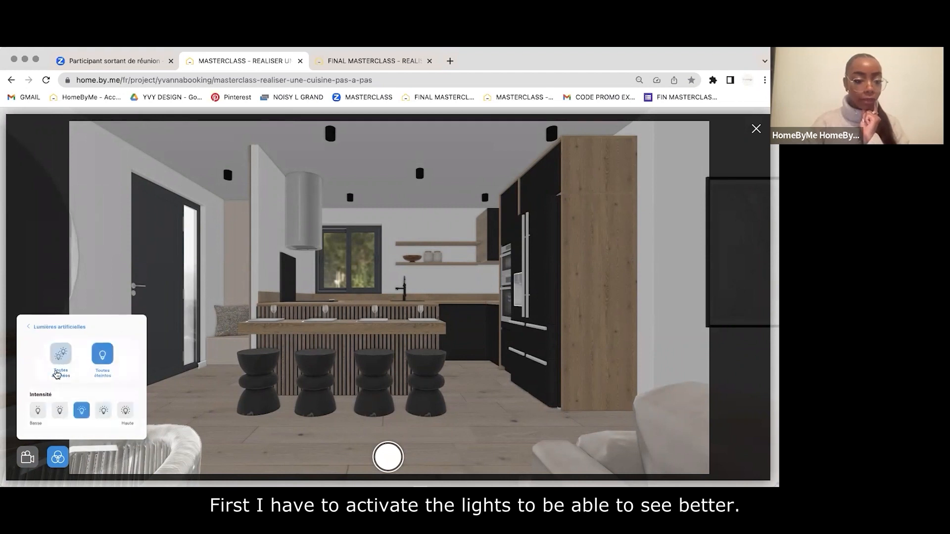
pyautogui.click(60, 369)
# Create the realistic image in Définition 4K and open it from the project's images.
pyautogui.click(28, 459)
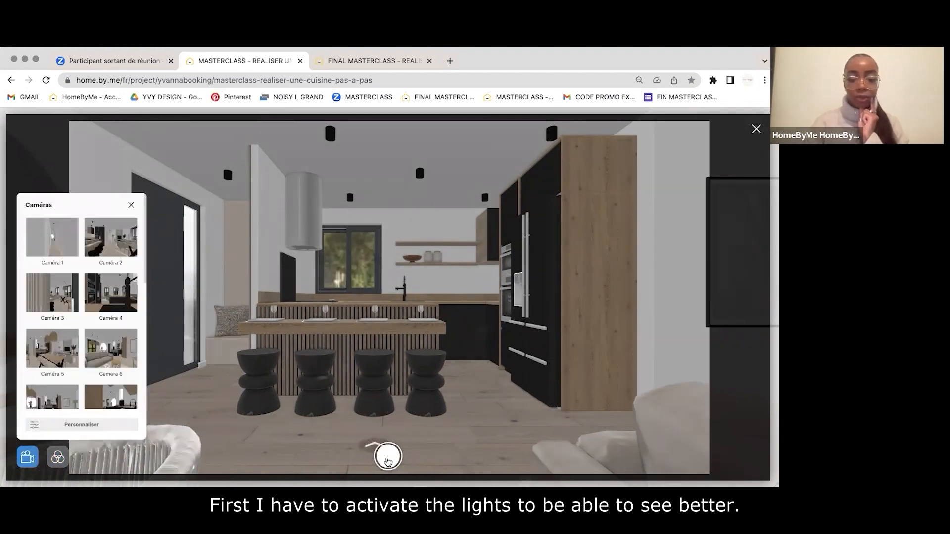
pyautogui.click(388, 460)
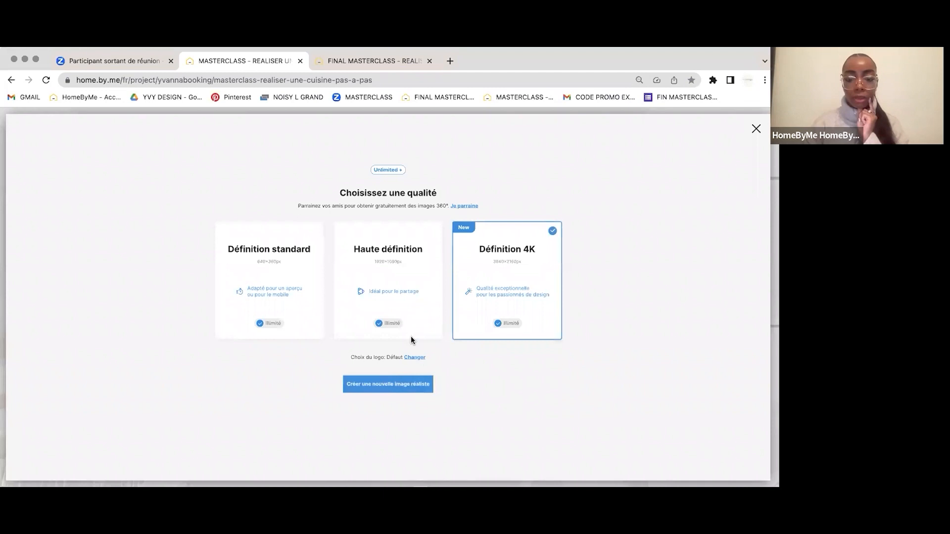
pyautogui.click(405, 384)
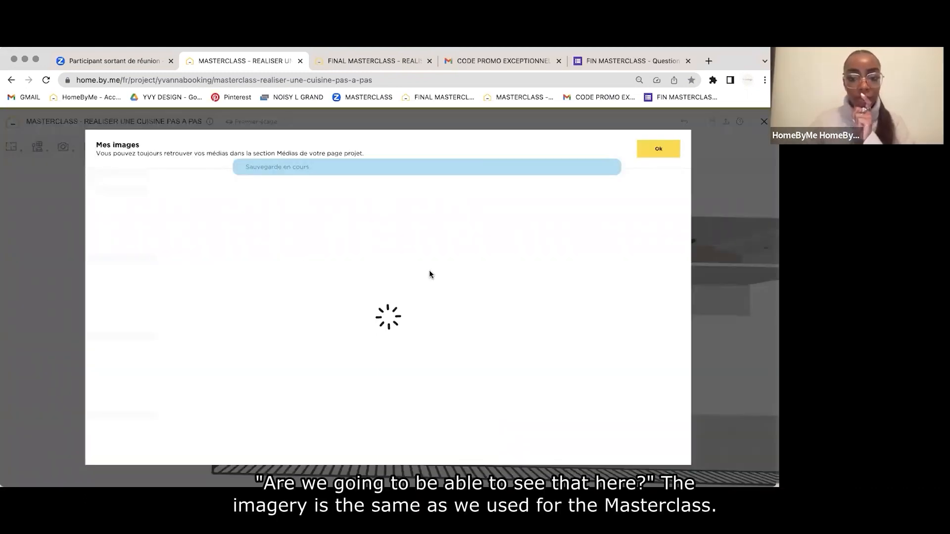
pyautogui.click(153, 247)
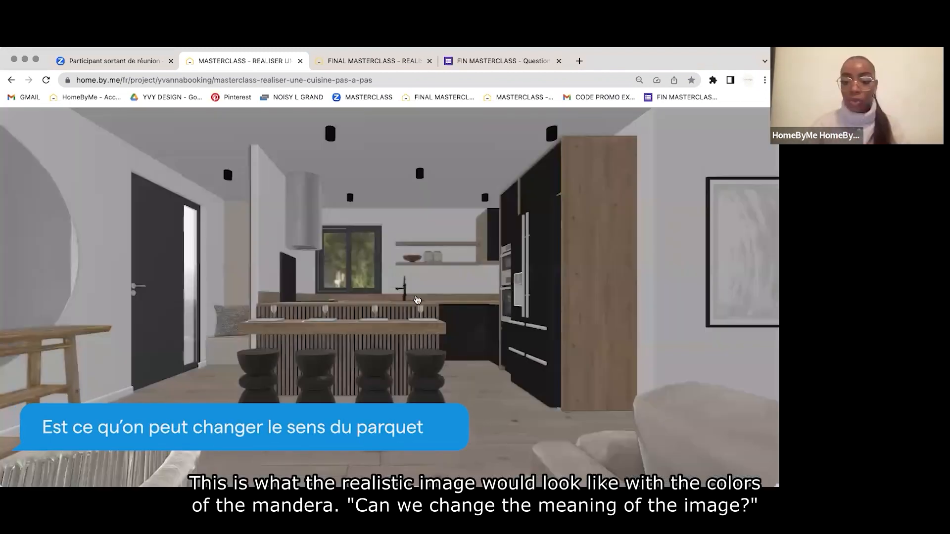
# Try rotating the floor's parquet material by -90°, restore 0°, and offset it -4% horizontally and 42% vertically.
pyautogui.click(390, 476)
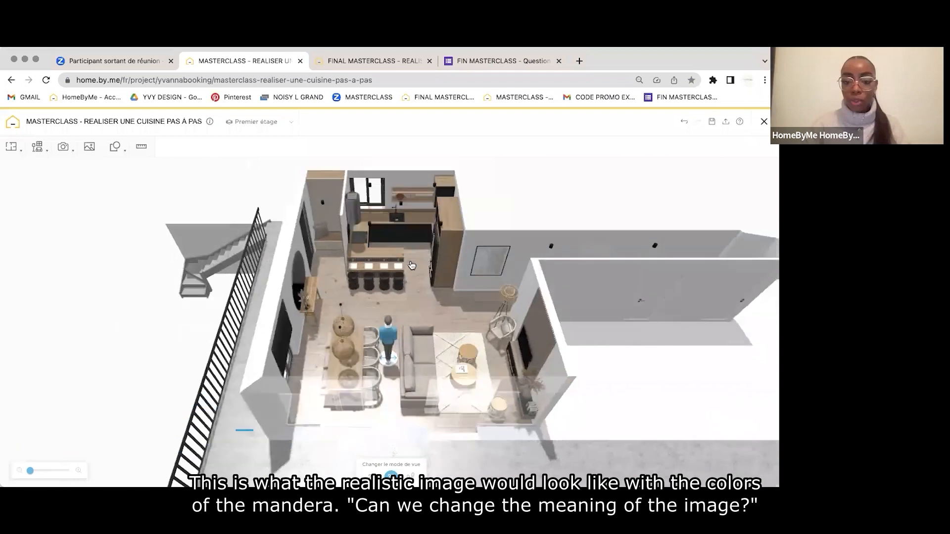
pyautogui.moveTo(356, 325); pyautogui.dragTo(360, 381)
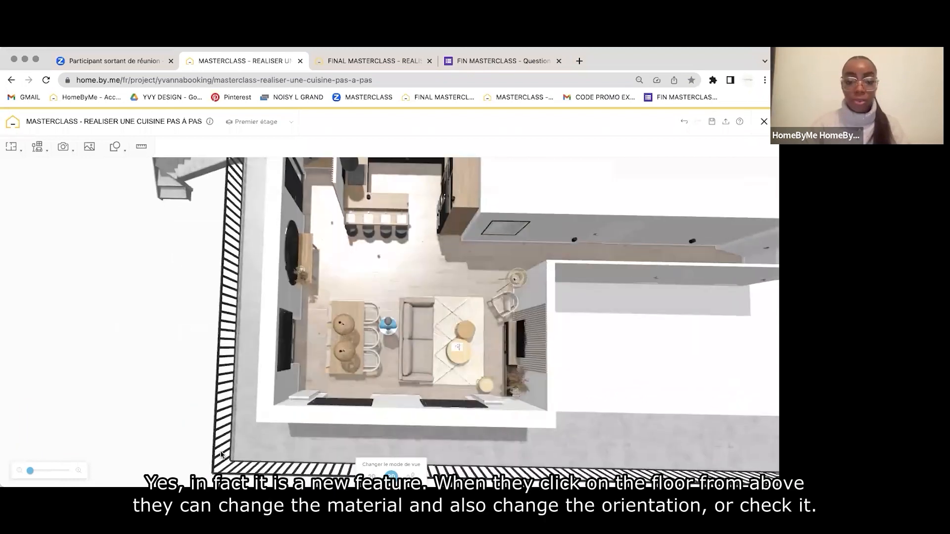
pyautogui.click(388, 278)
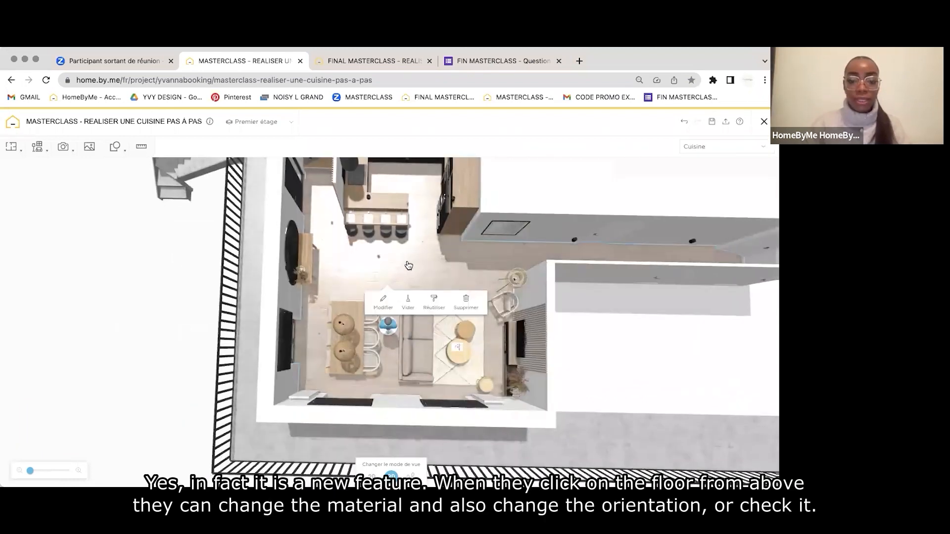
pyautogui.click(384, 301)
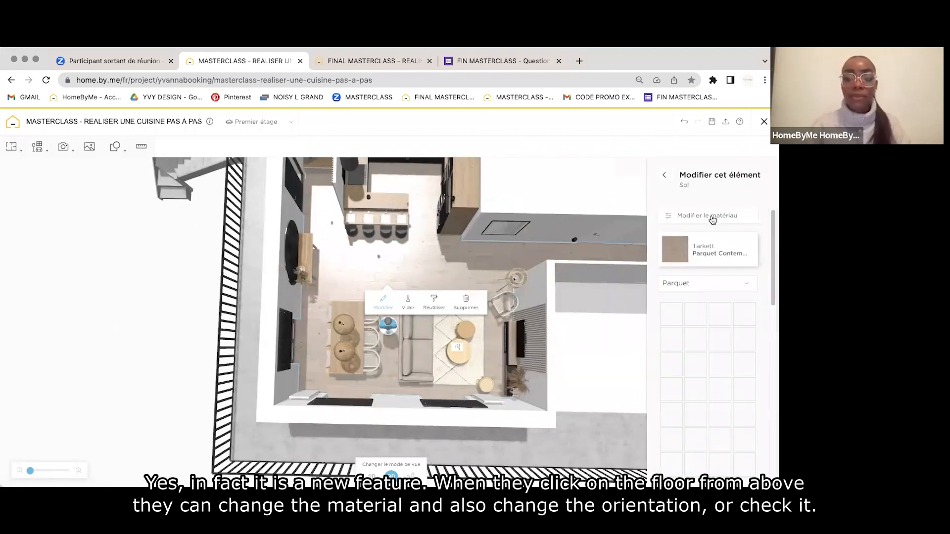
pyautogui.click(711, 217)
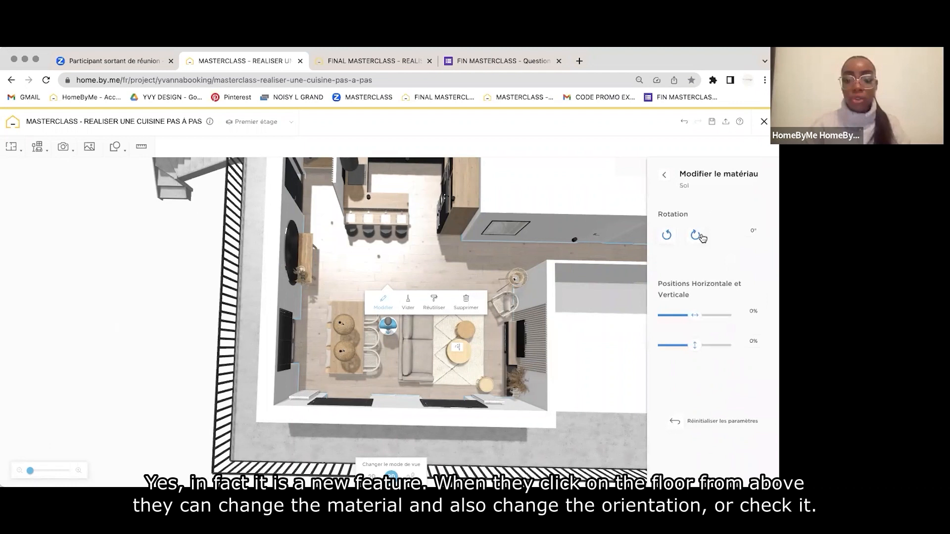
pyautogui.click(666, 235)
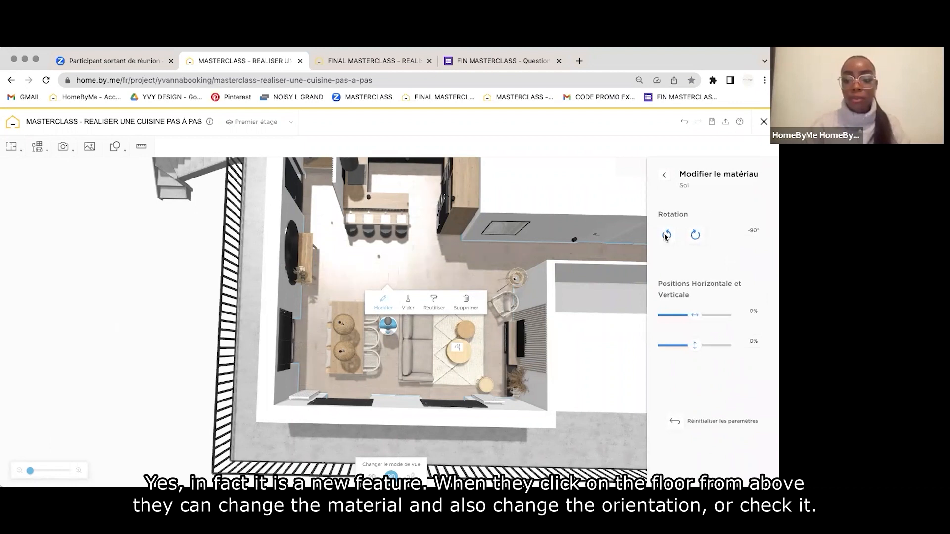
pyautogui.click(666, 237)
pyautogui.moveTo(694, 319); pyautogui.dragTo(709, 351)
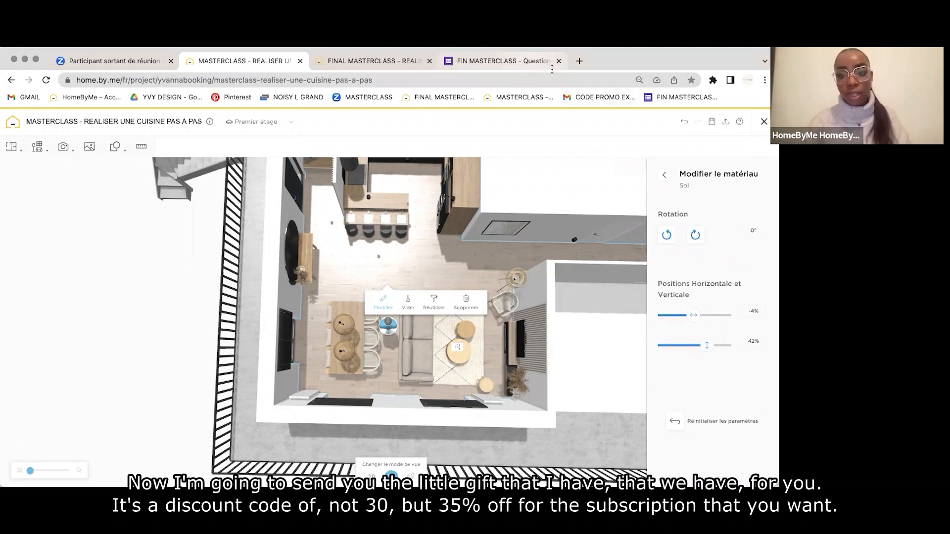
# Switch to Gmail and expand the message with the promo code in the CODE PROMO EXCEPTIONNEL conversation.
pyautogui.click(515, 61)
pyautogui.click(589, 97)
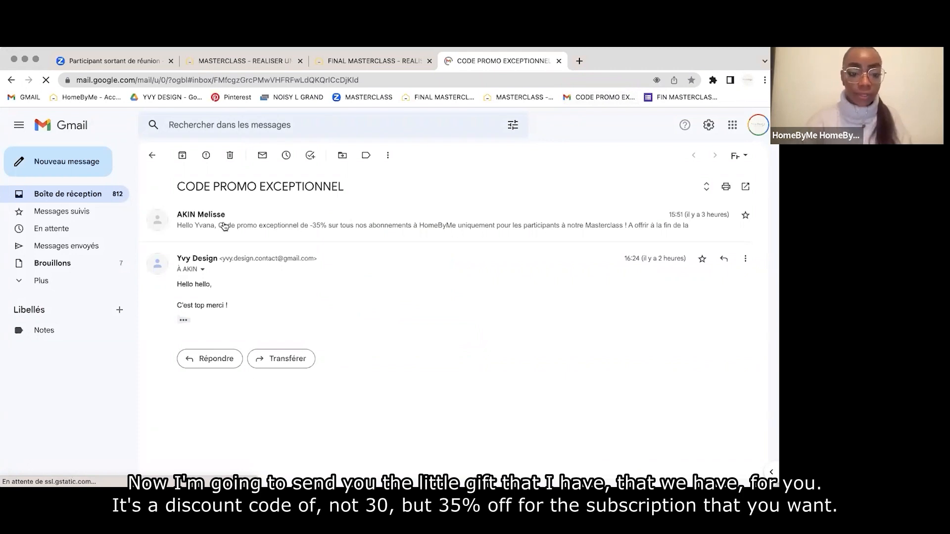
pyautogui.click(230, 241)
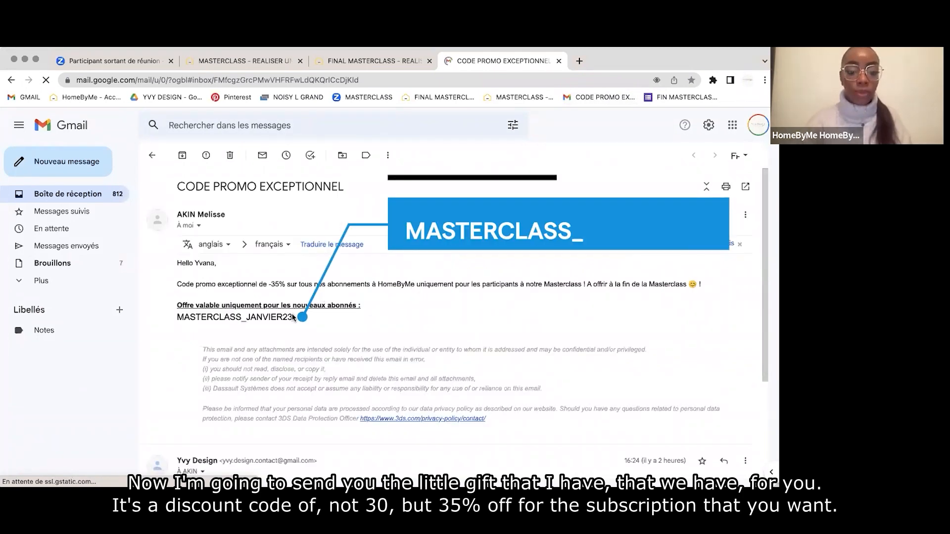